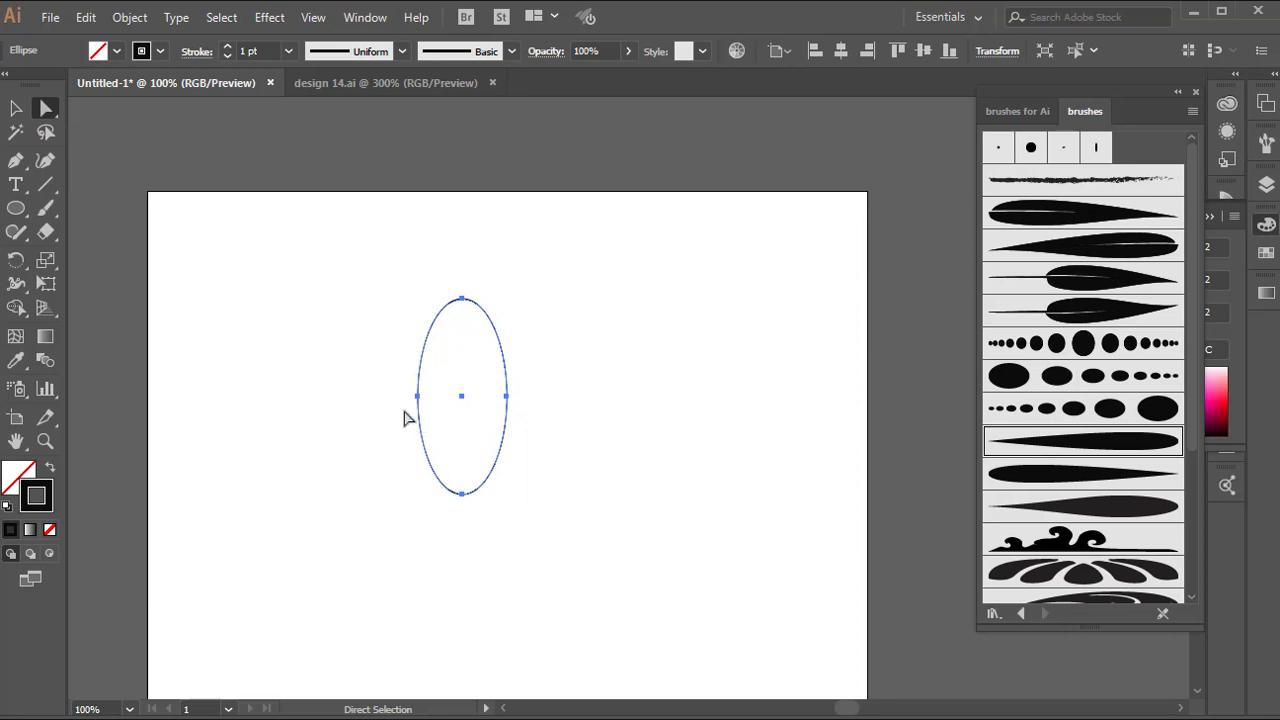
- Delete the ellipse's bottom anchor point and stretch the remaining open arch downward to about one and a half times its height
left_click_drag(386, 398, 558, 573)
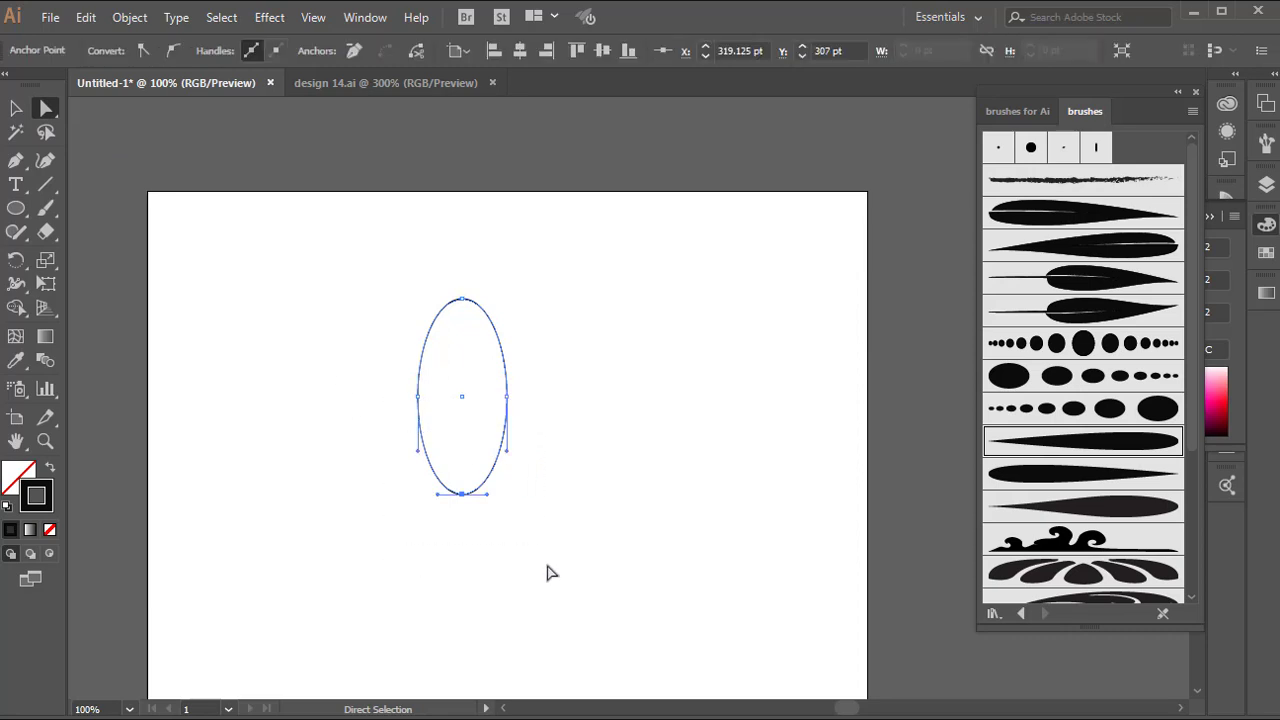
key("Delete")
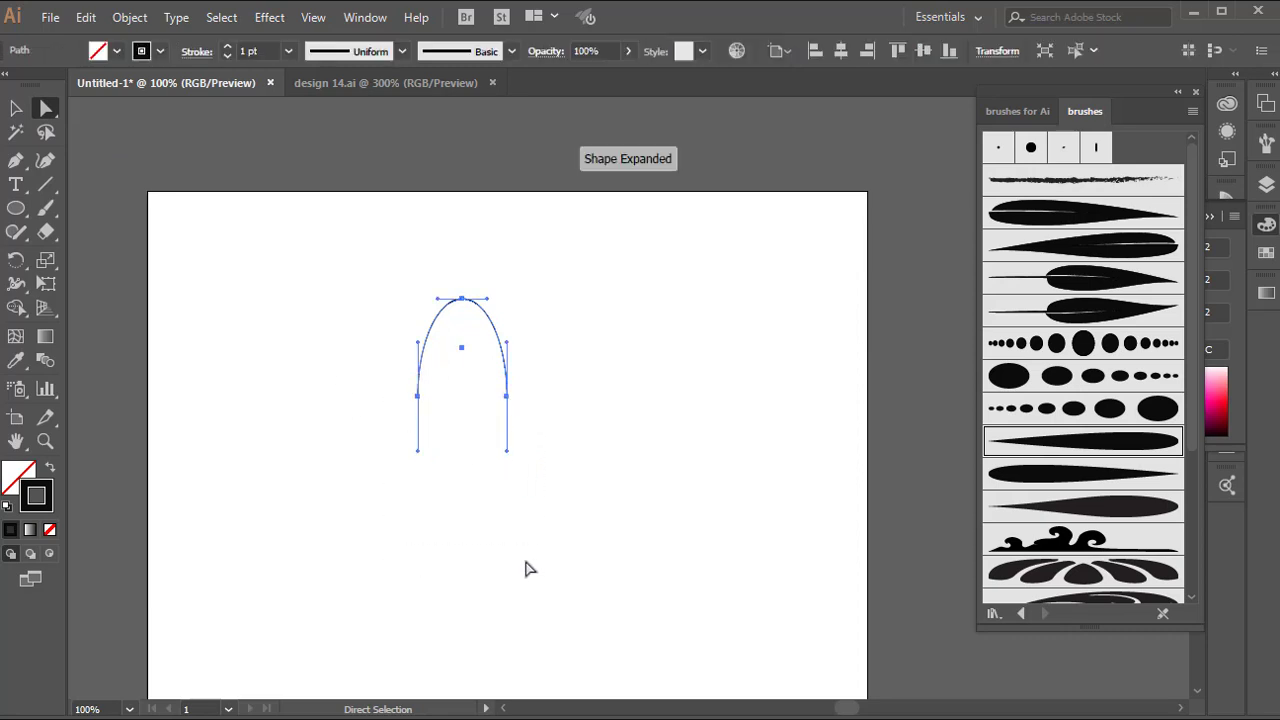
left_click(15, 107)
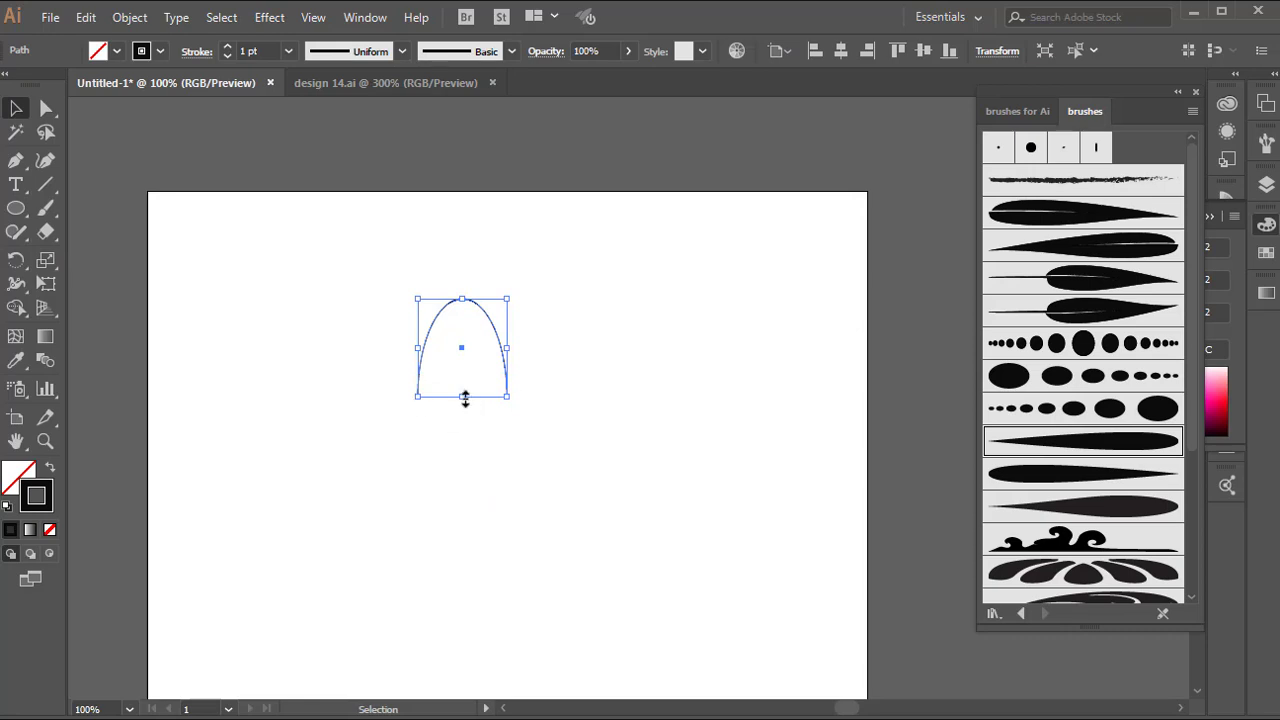
left_click_drag(464, 398, 464, 446)
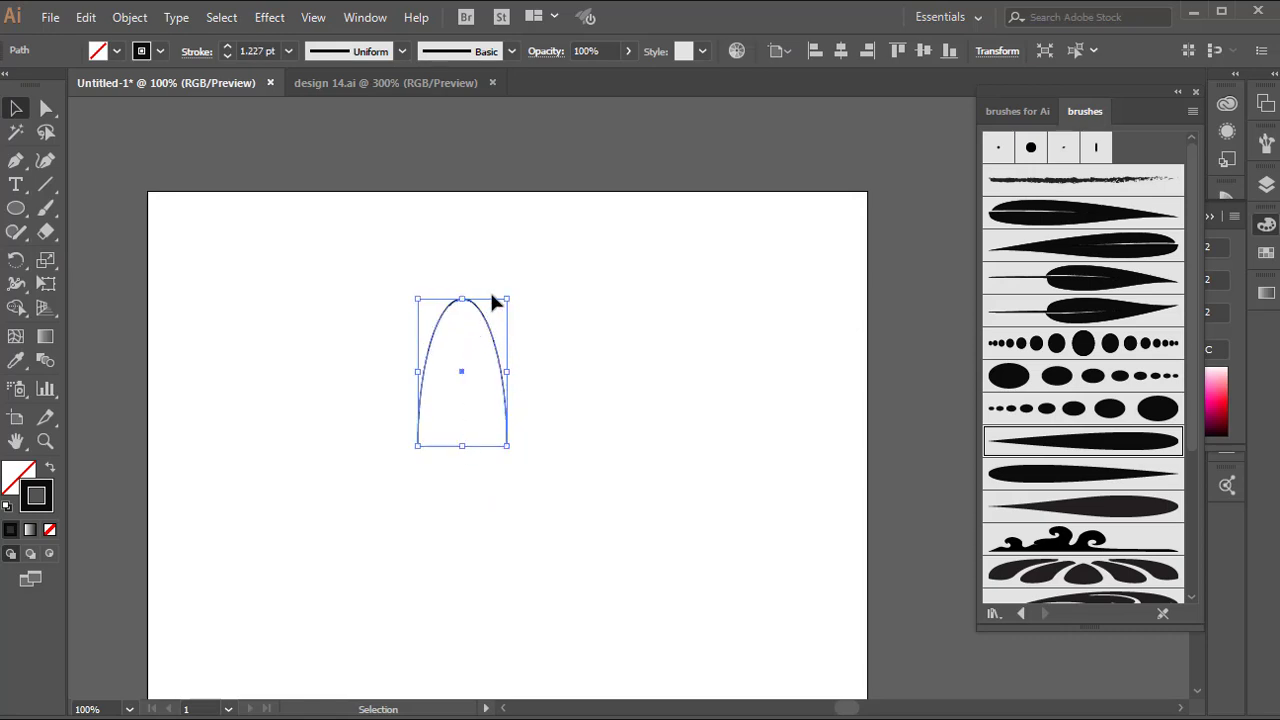
- With nothing selected, set the stroke color to the swatch R=193 G=39 B=45
scroll(490, 305, "down", 2)
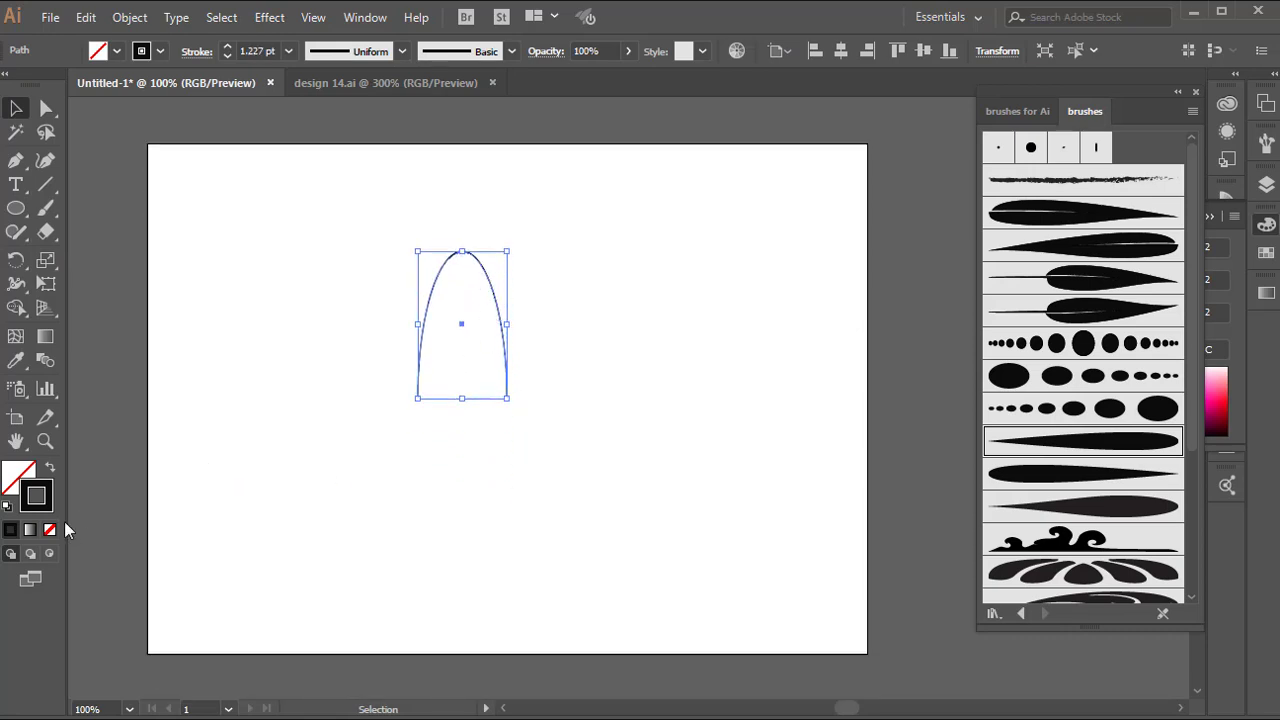
left_click(137, 515)
double_click(38, 505)
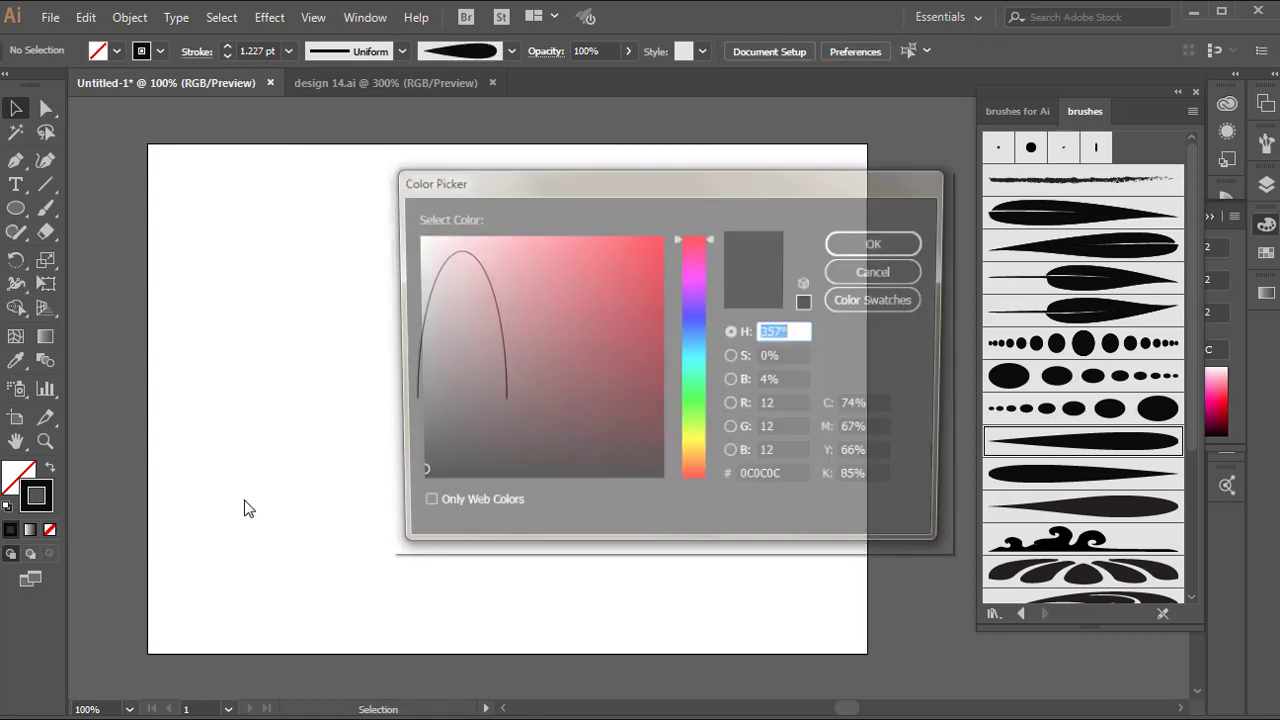
left_click(876, 303)
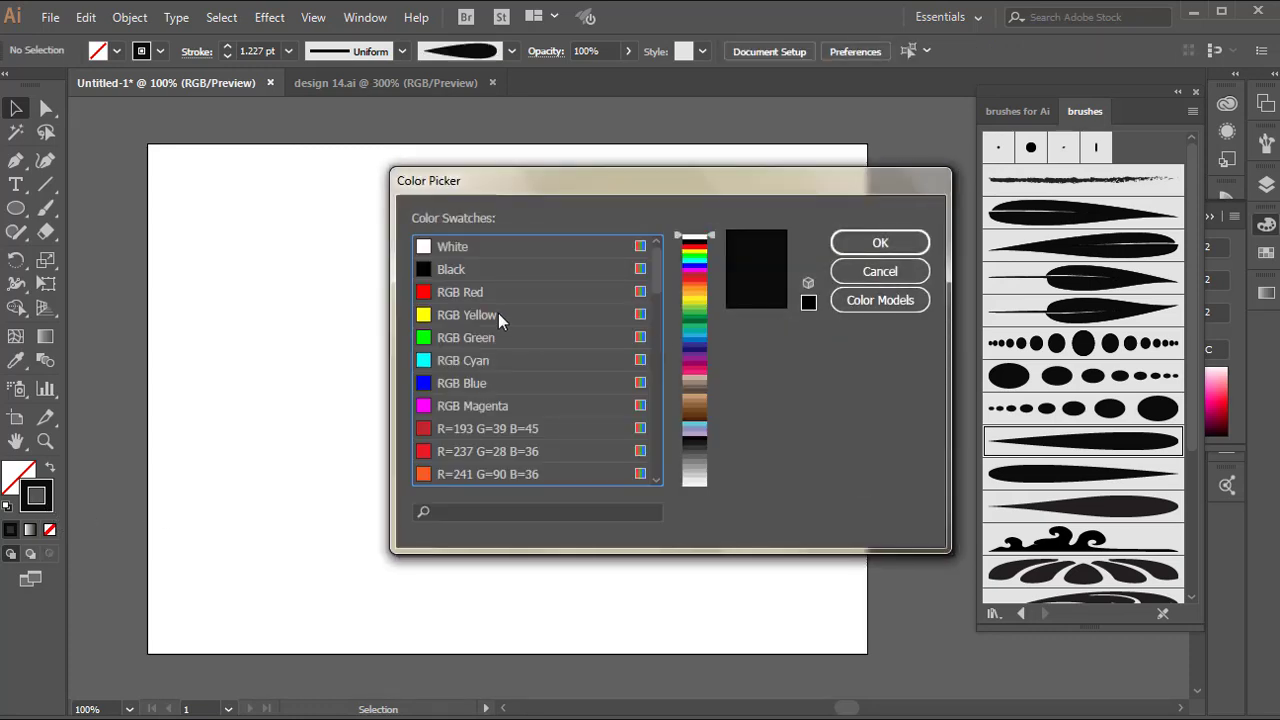
left_click(474, 429)
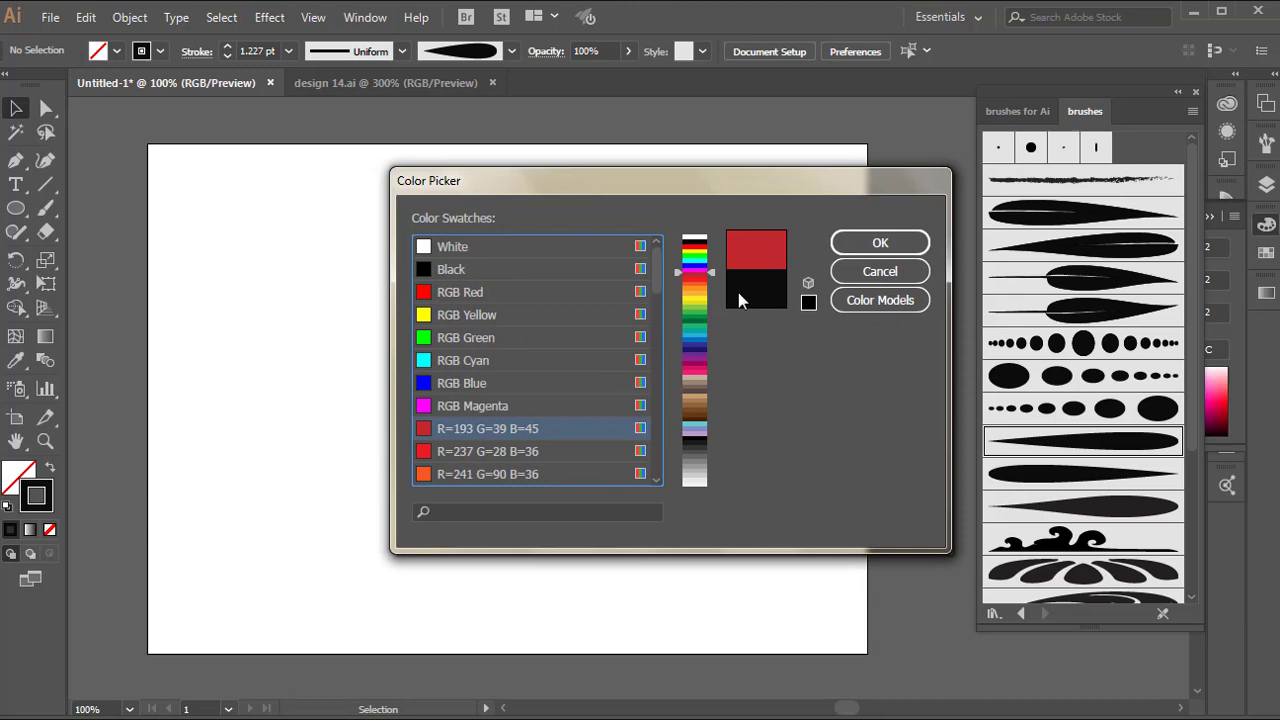
left_click(848, 245)
- Draw a straight vertical red line from the arch's top anchor down to about the level of its open ends
left_click(45, 208)
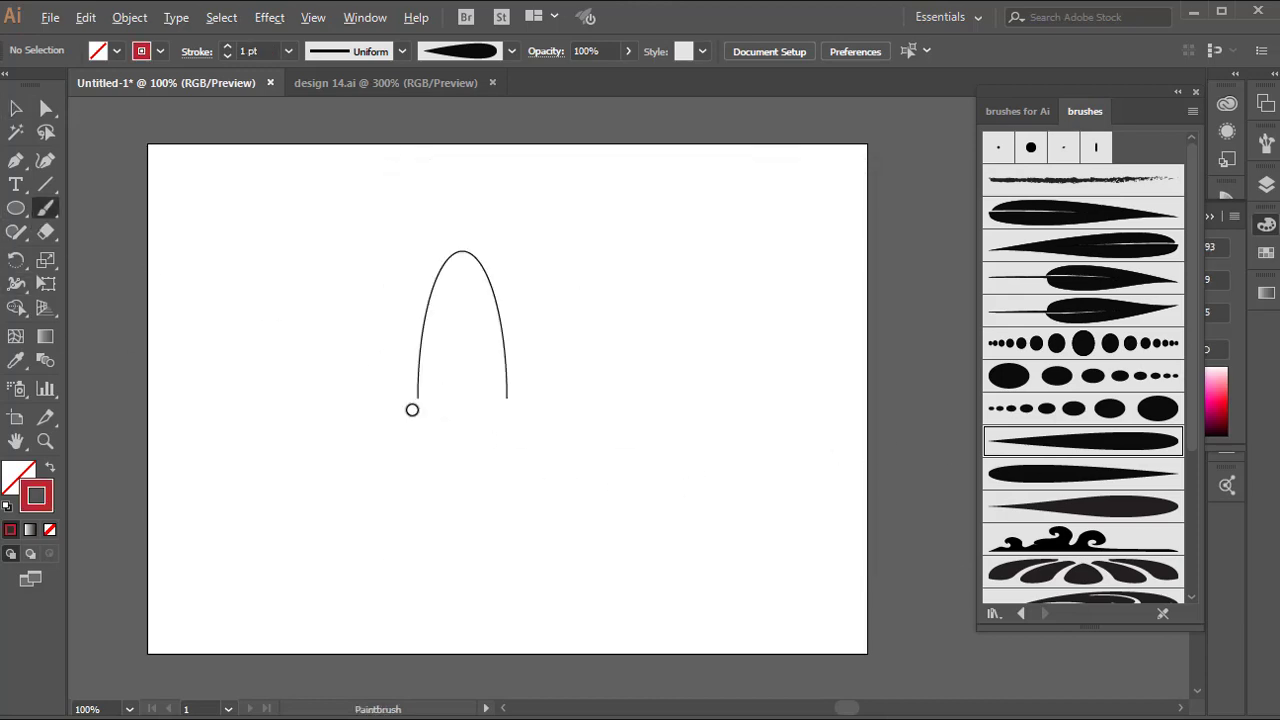
scroll(412, 410, "up", 1)
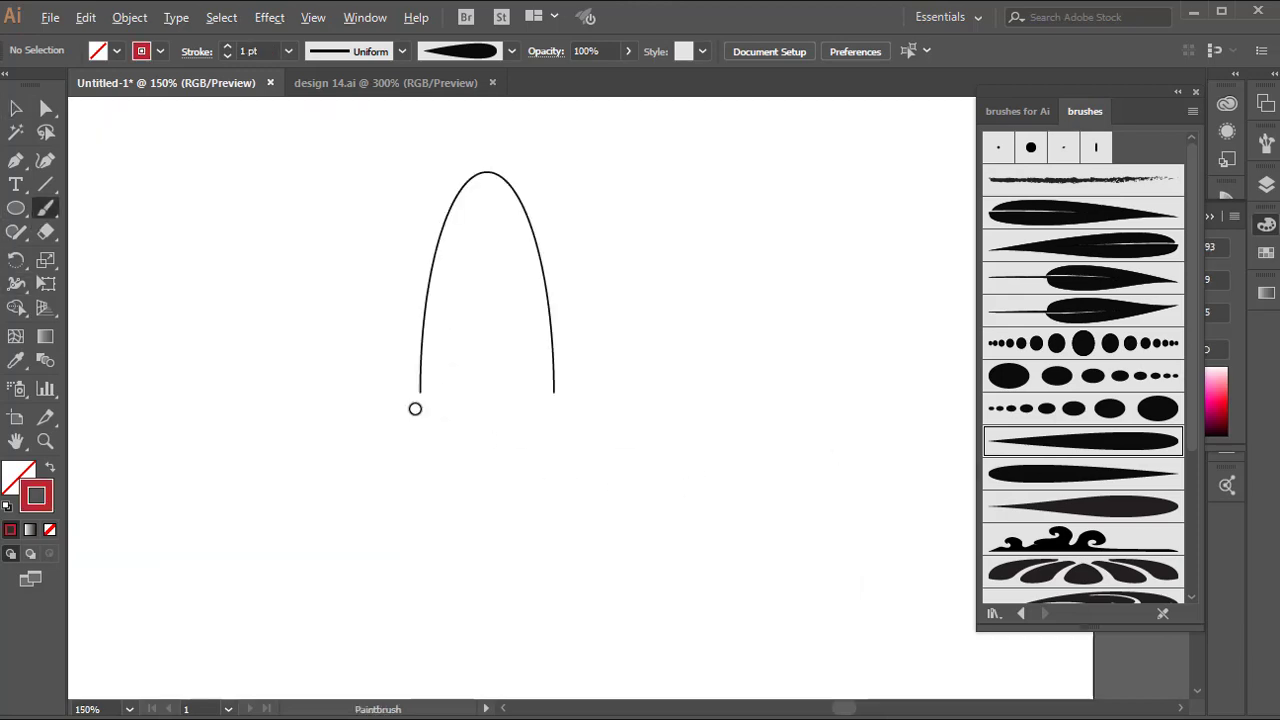
left_click(45, 184)
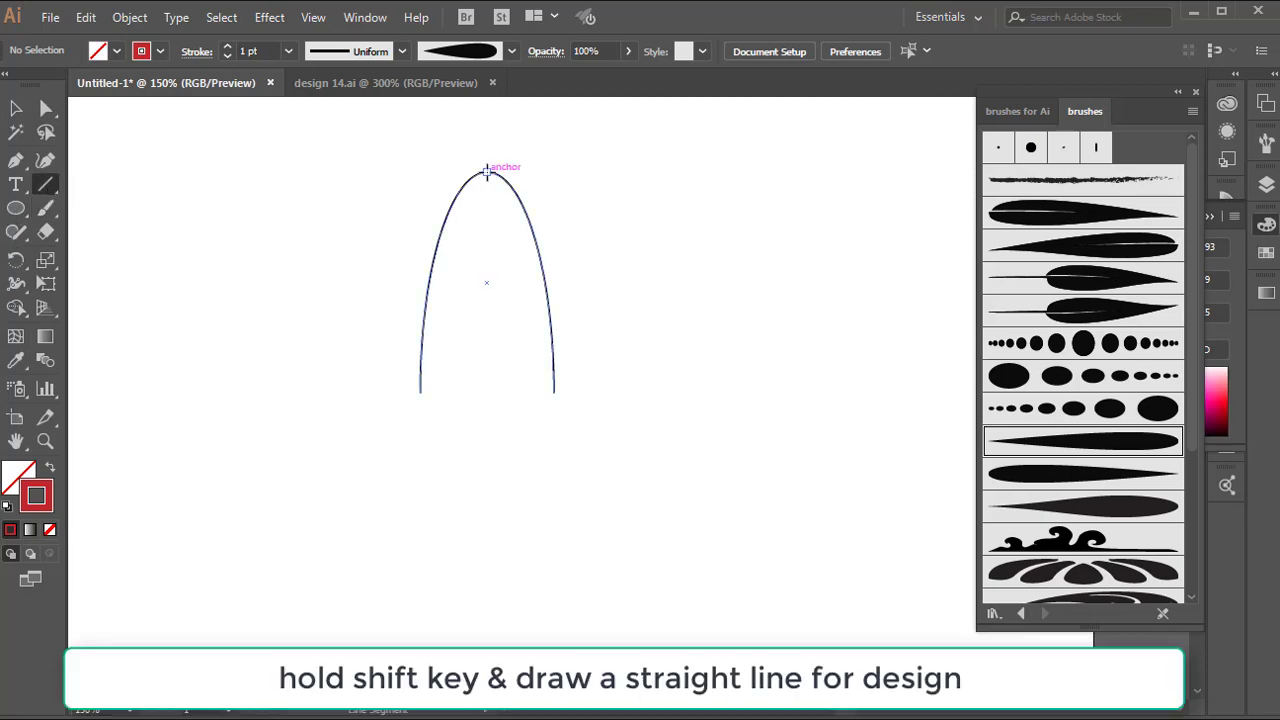
left_click_drag(487, 174, 489, 387)
- Paint a tapered spiral with the Paintbrush from the center line's lower end, curling inward beside the arch's right side
left_click(46, 209)
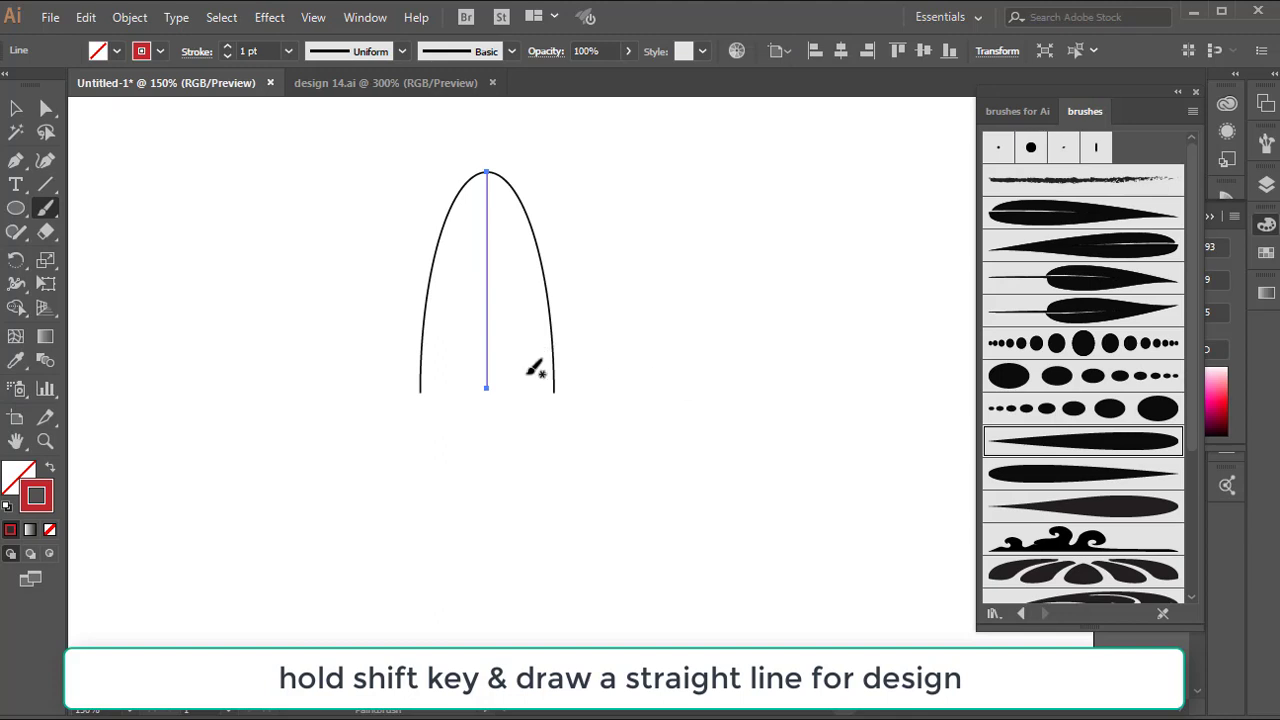
scroll(500, 391, "up", 2)
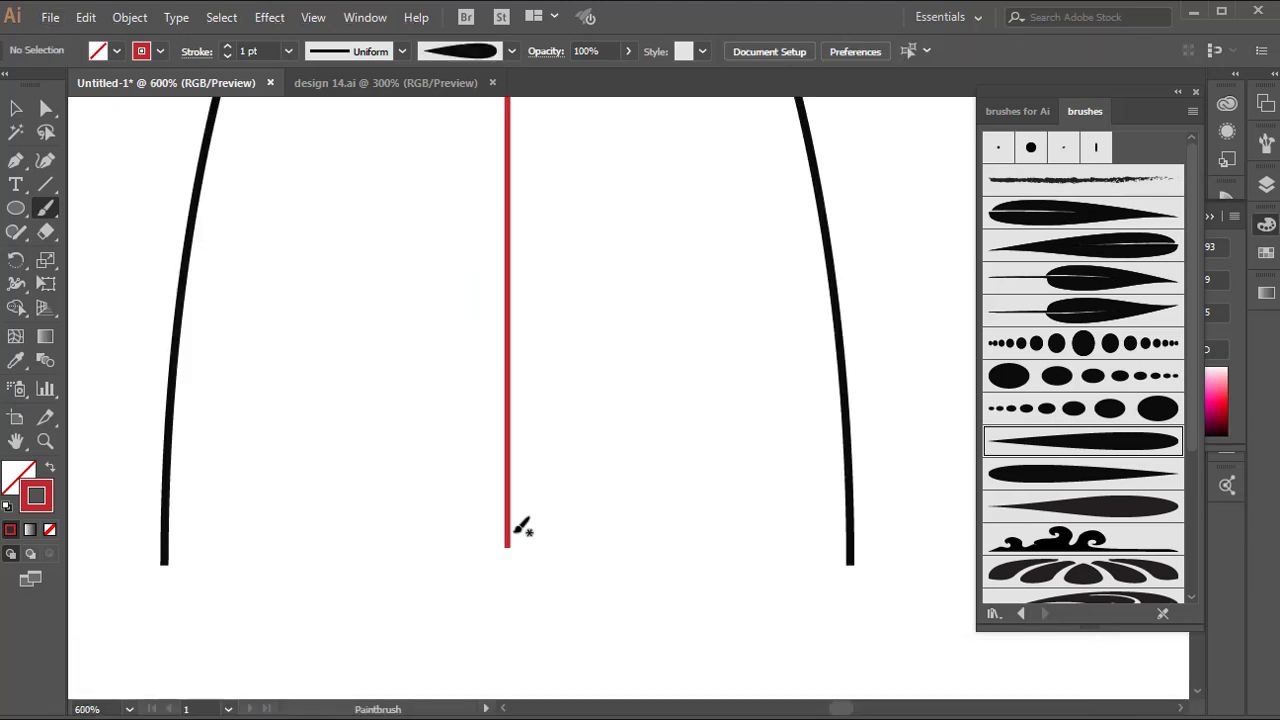
mouse_move(514, 533)
left_mouse_down()
mouse_move(507, 506)
mouse_move(511, 534)
left_mouse_up()
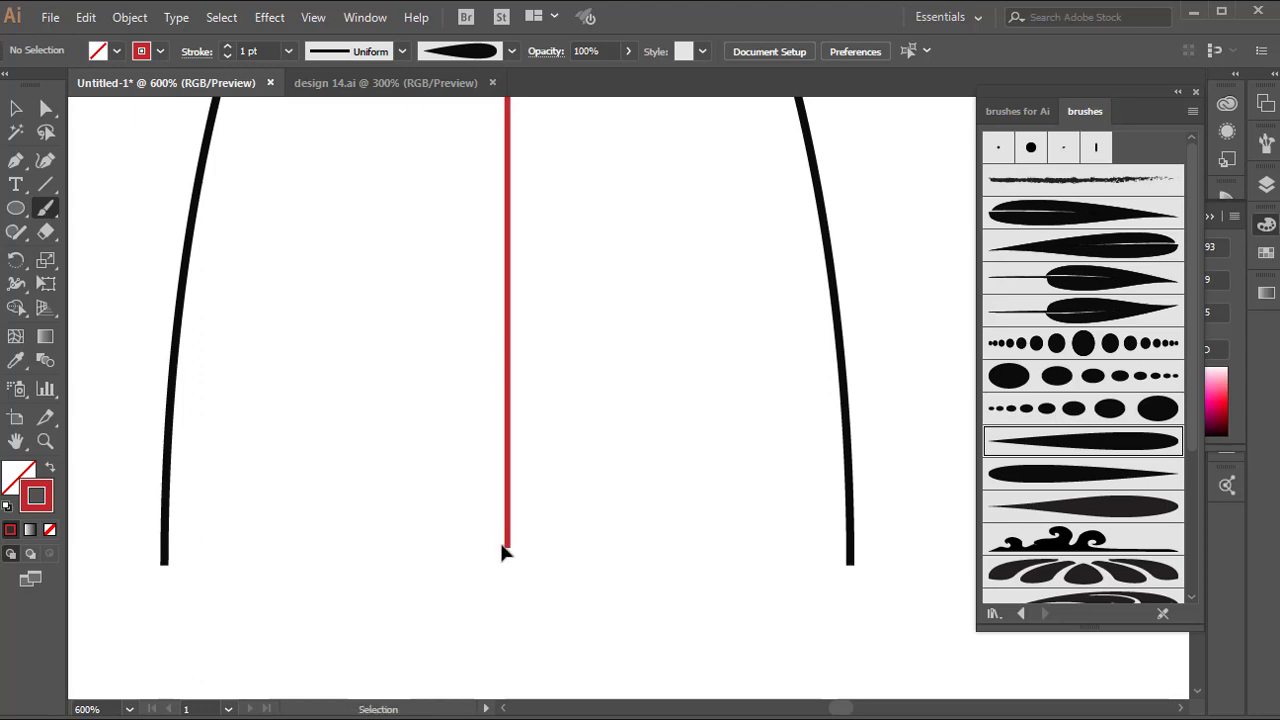
mouse_move(516, 496)
left_mouse_down()
mouse_move(558, 380)
mouse_move(663, 332)
mouse_move(756, 343)
mouse_move(820, 423)
mouse_move(825, 474)
mouse_move(785, 534)
mouse_move(727, 553)
mouse_move(639, 523)
mouse_move(617, 485)
mouse_move(634, 425)
mouse_move(687, 398)
mouse_move(724, 404)
mouse_move(749, 436)
mouse_move(716, 469)
left_mouse_up()
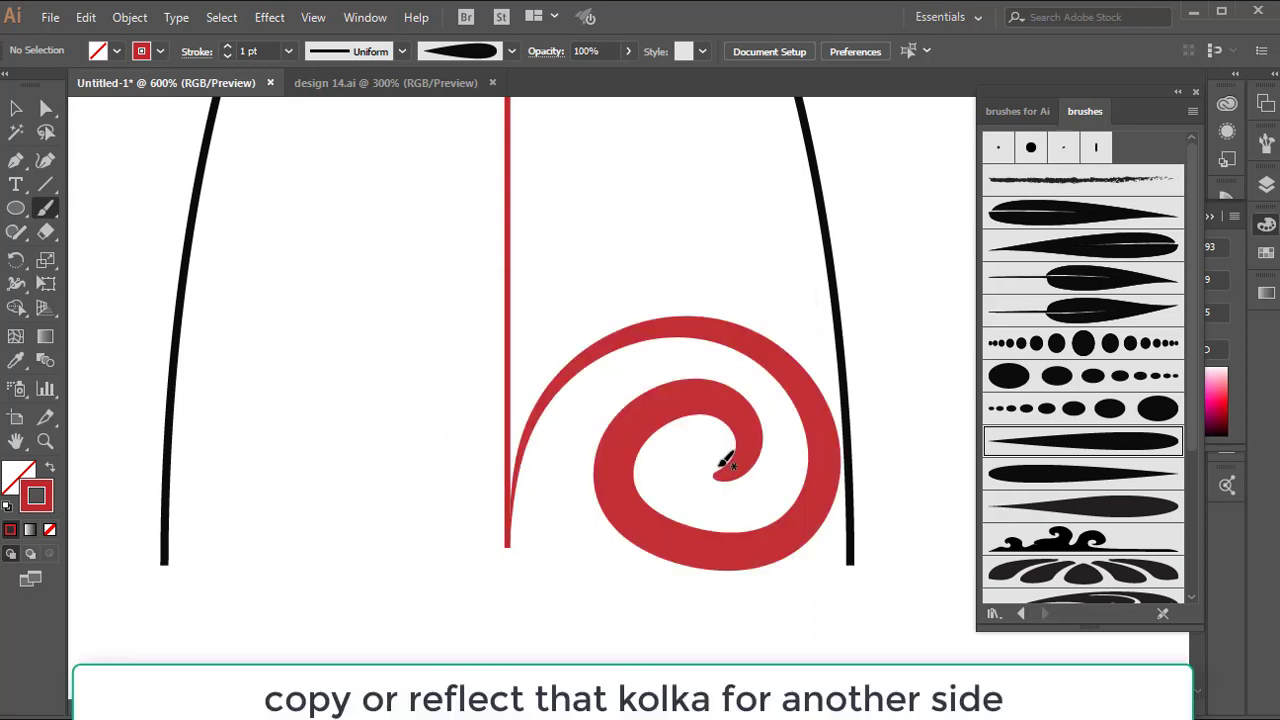
- Reflect a copy of the lower spiral across the vertical axis and place it left of the center line, with its thin end touching the line
left_click(15, 108)
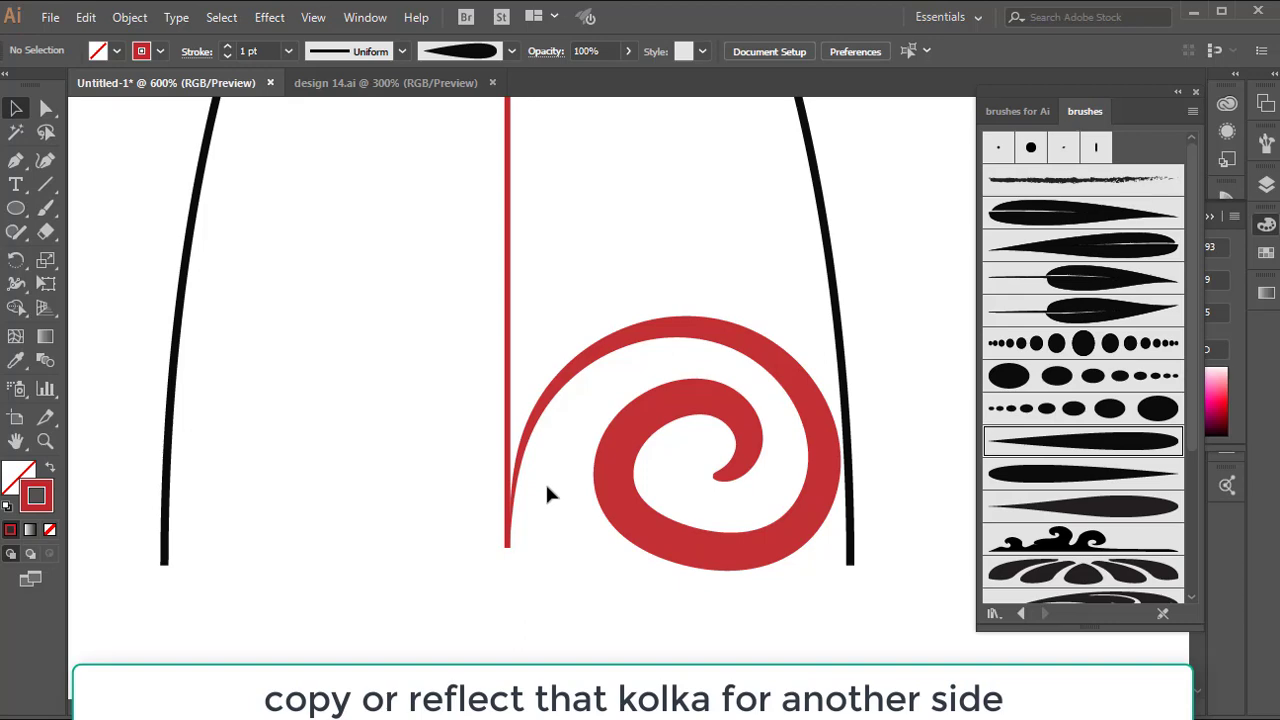
right_click(648, 520)
mouse_move(763, 398)
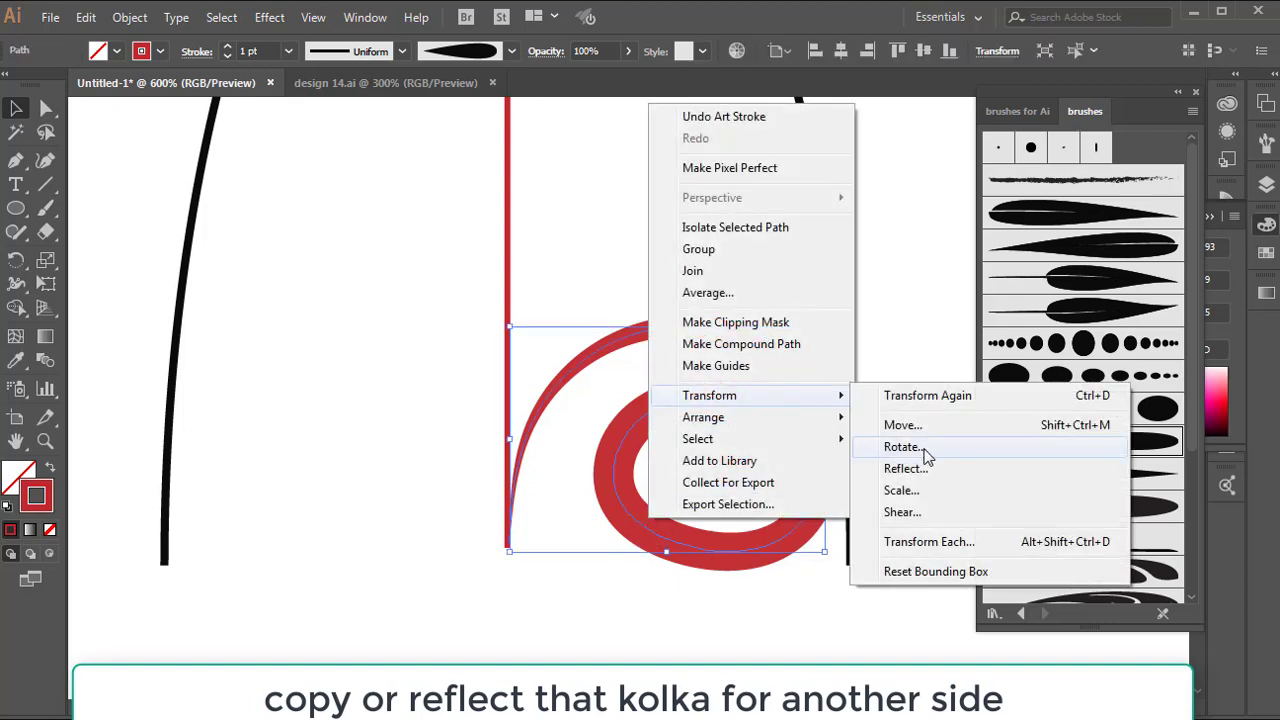
left_click(912, 469)
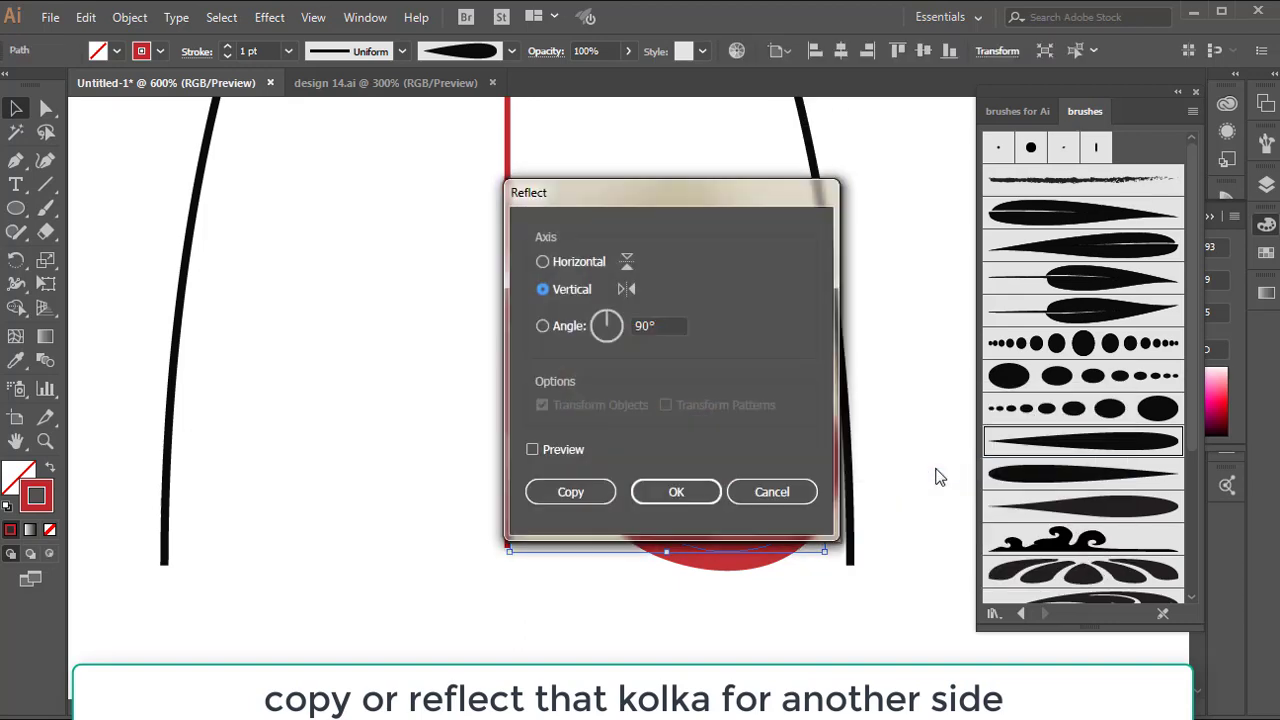
left_click(580, 503)
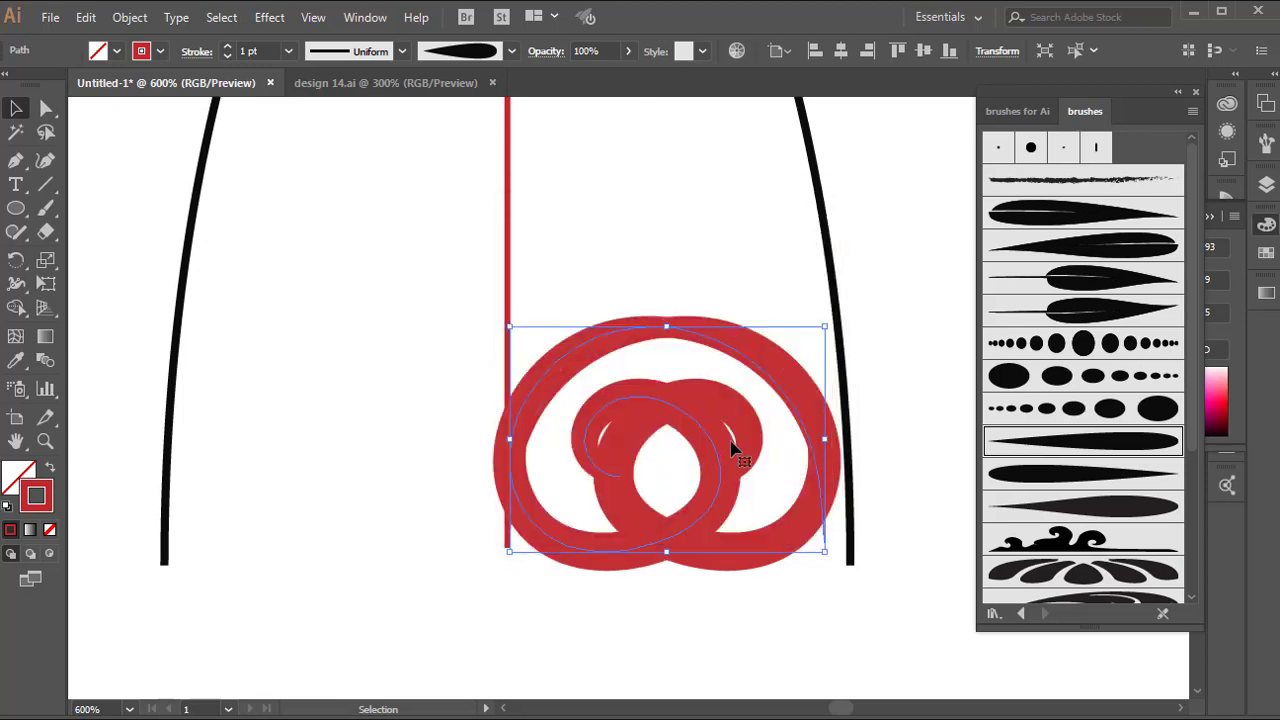
left_click_drag(710, 462, 382, 464)
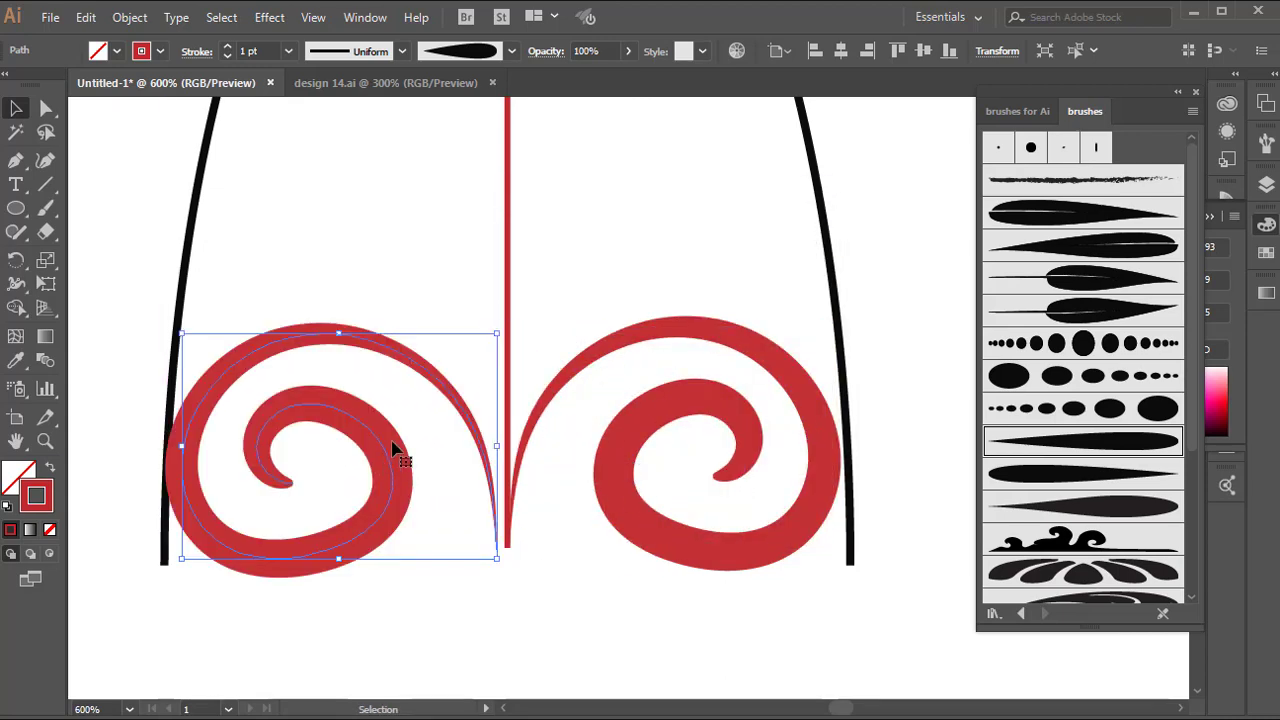
key("Right")
key("Right")
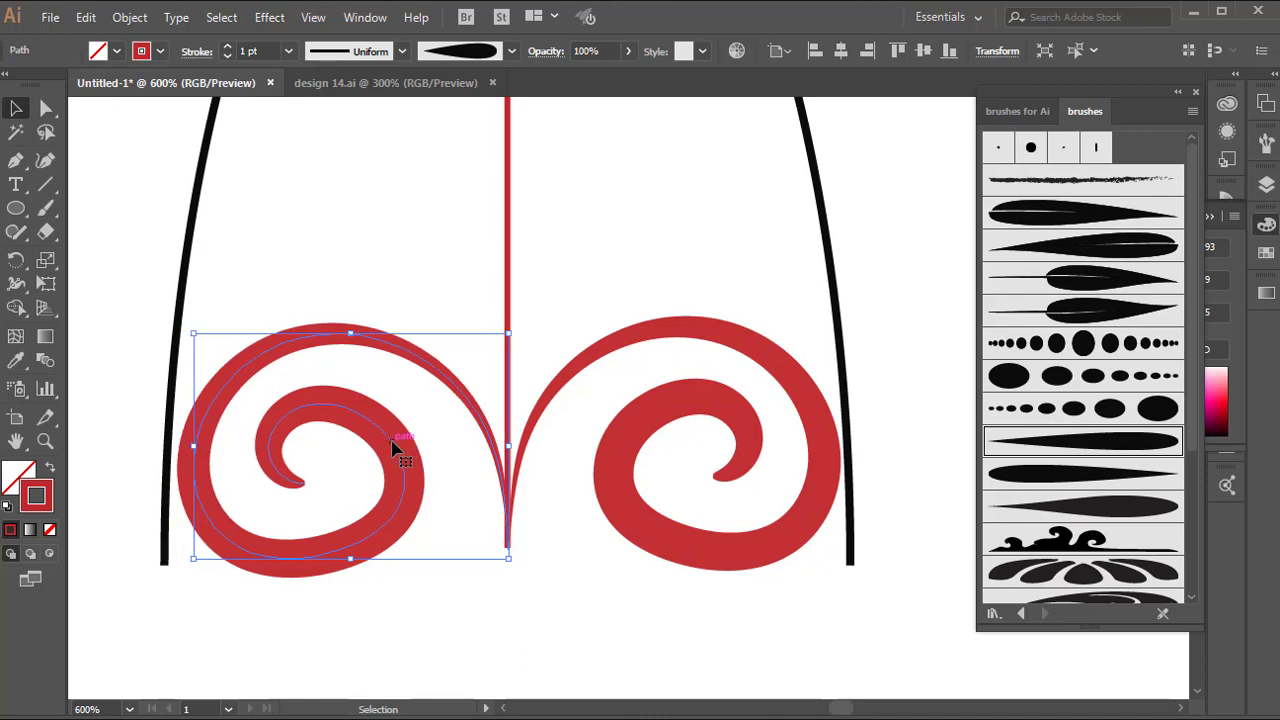
- Paint an S-shaped scroll from the center line above the lower right spiral, curling inward in the arch's right half
scroll(371, 423, "up", 2)
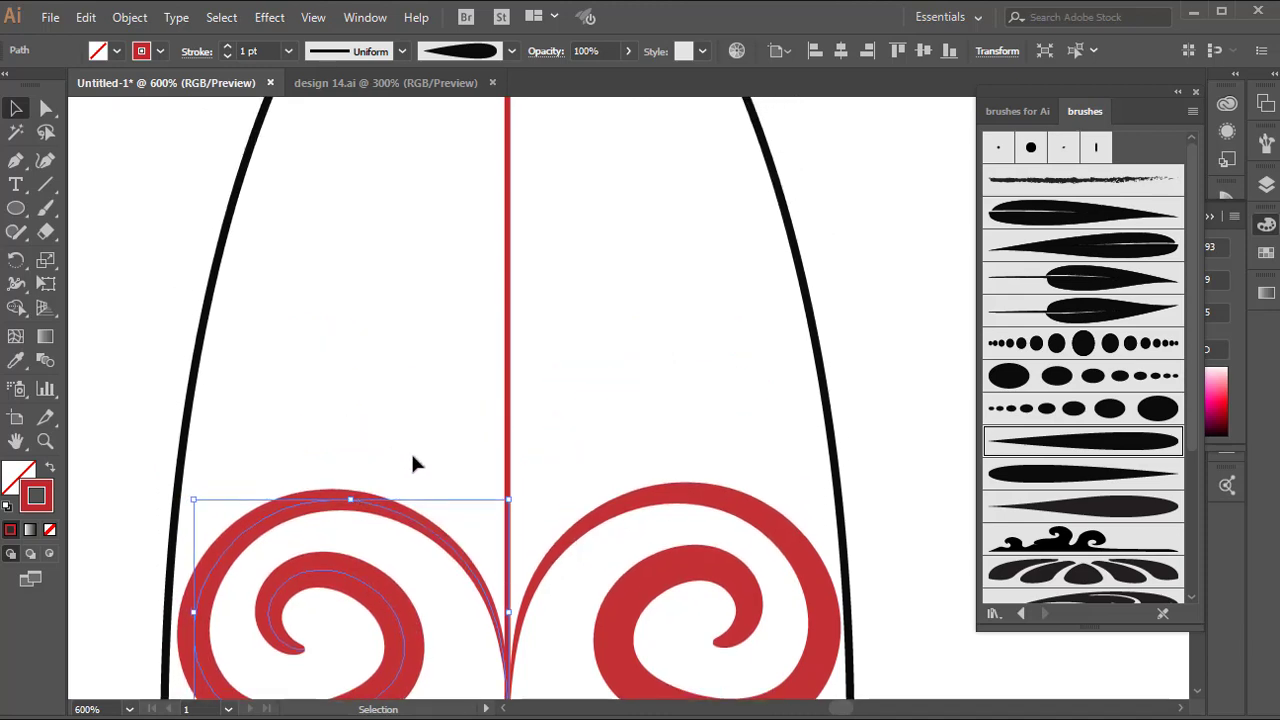
left_click(133, 289)
left_click(45, 208)
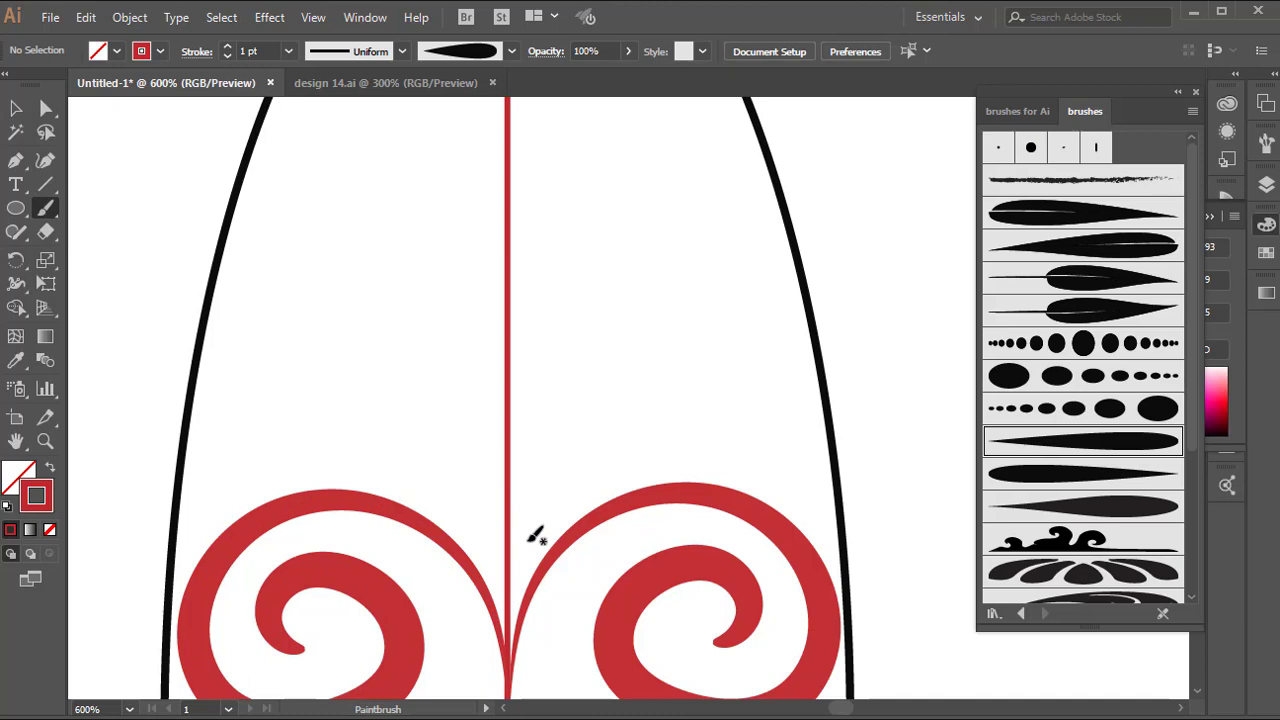
mouse_move(518, 590)
left_mouse_down()
mouse_move(519, 550)
mouse_move(580, 473)
mouse_move(721, 425)
mouse_move(777, 381)
mouse_move(764, 274)
mouse_move(726, 239)
mouse_move(640, 224)
mouse_move(590, 247)
mouse_move(558, 298)
mouse_move(573, 346)
mouse_move(624, 380)
mouse_move(679, 377)
mouse_move(699, 344)
mouse_move(677, 308)
mouse_move(646, 298)
left_mouse_up()
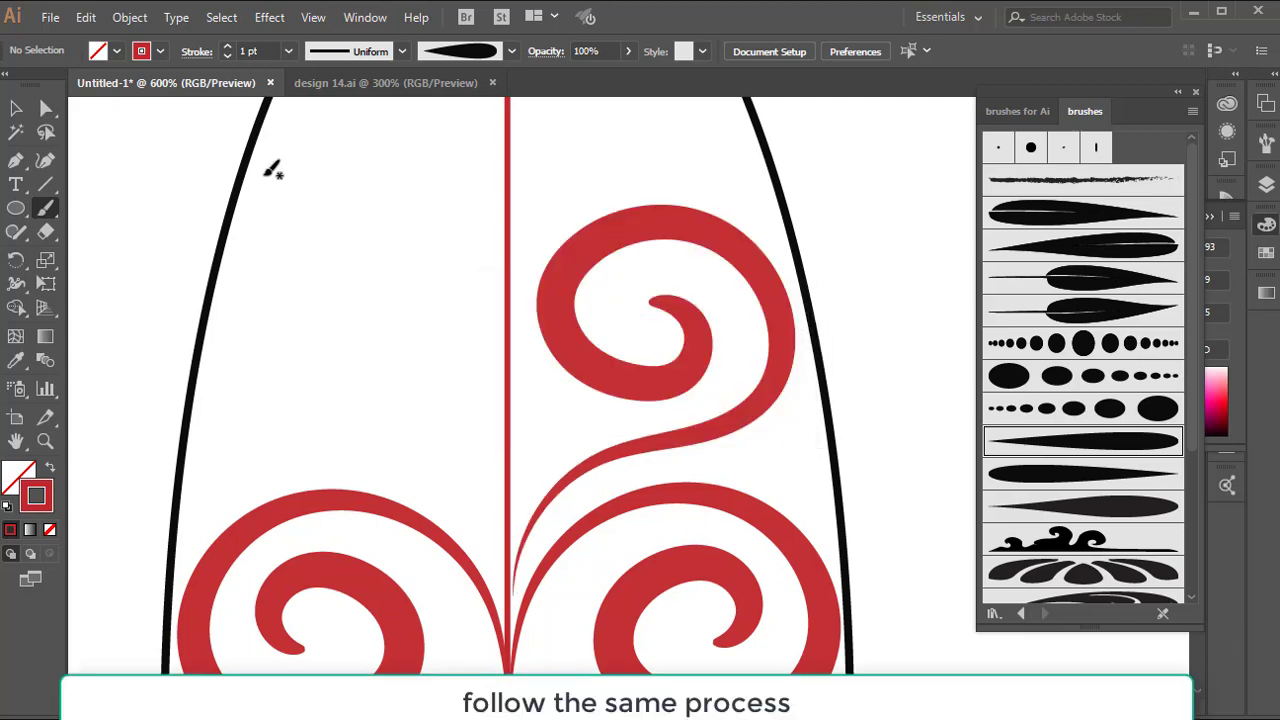
- Reflect a copy of the S-shaped scroll across the vertical axis and place it opposite the original, left of the center line
left_click(15, 107)
left_click(697, 438)
right_click(697, 438)
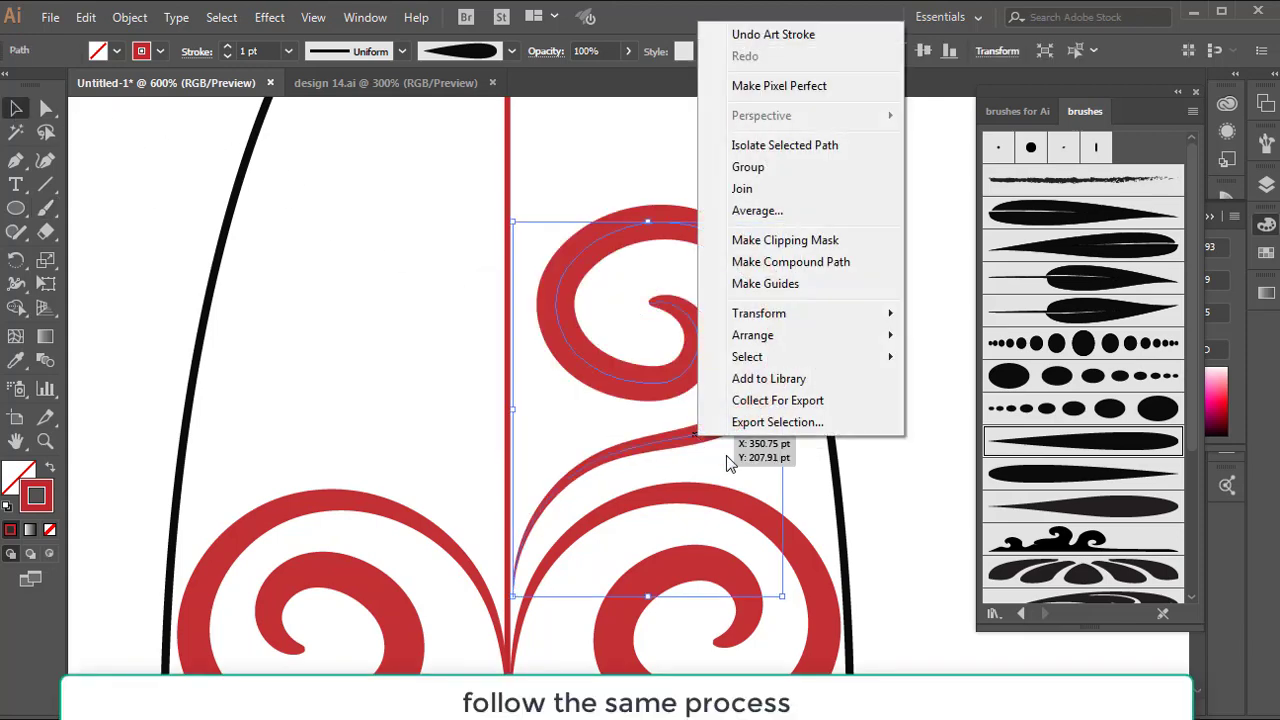
mouse_move(810, 313)
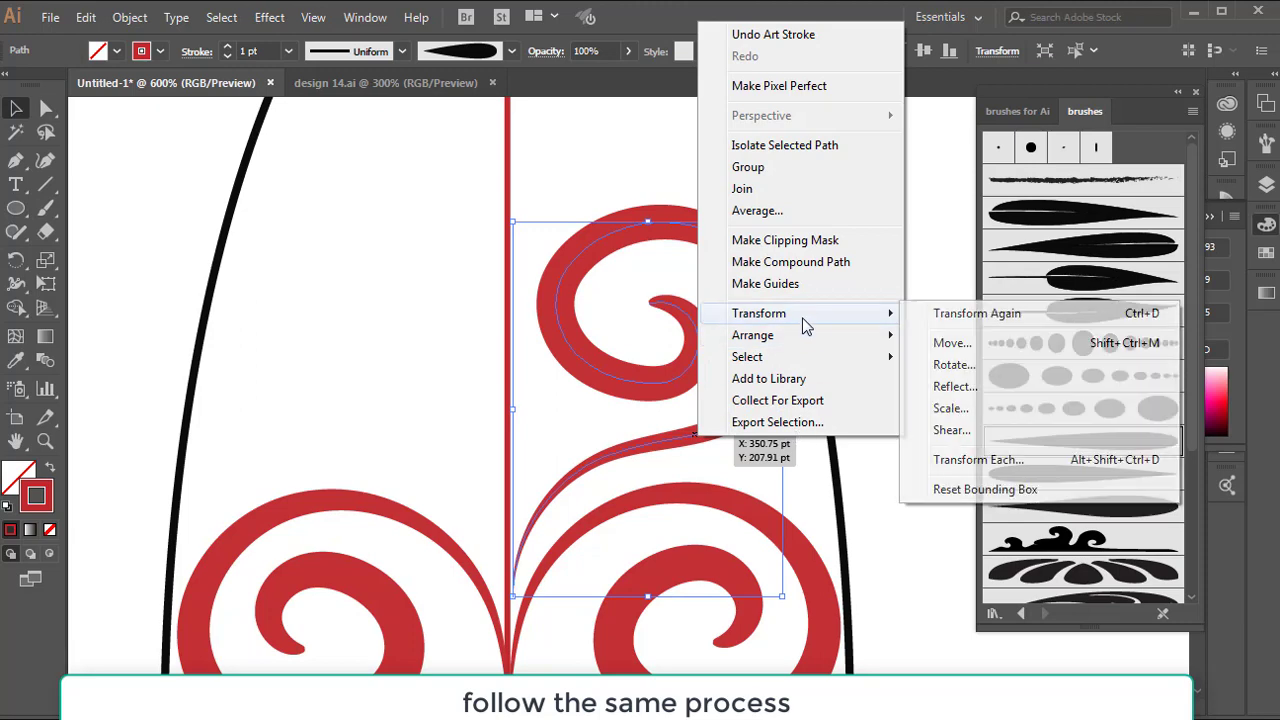
left_click(975, 390)
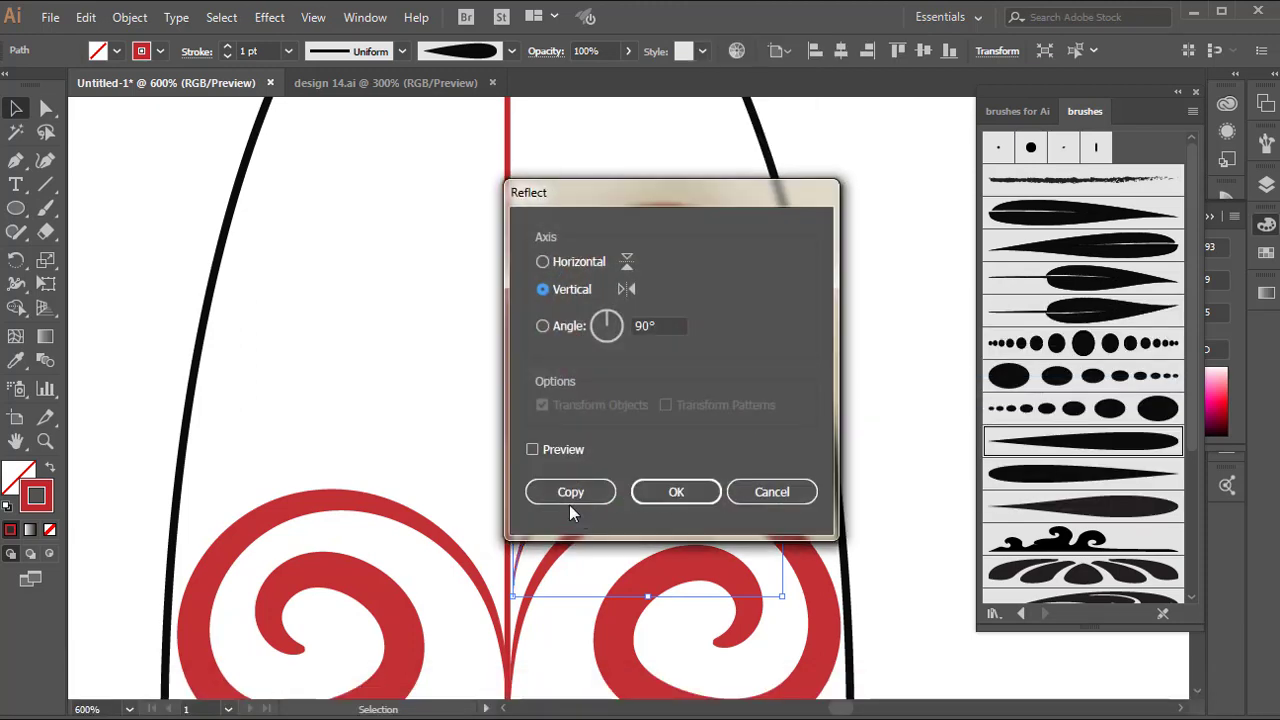
left_click(570, 492)
left_click_drag(580, 429, 295, 423)
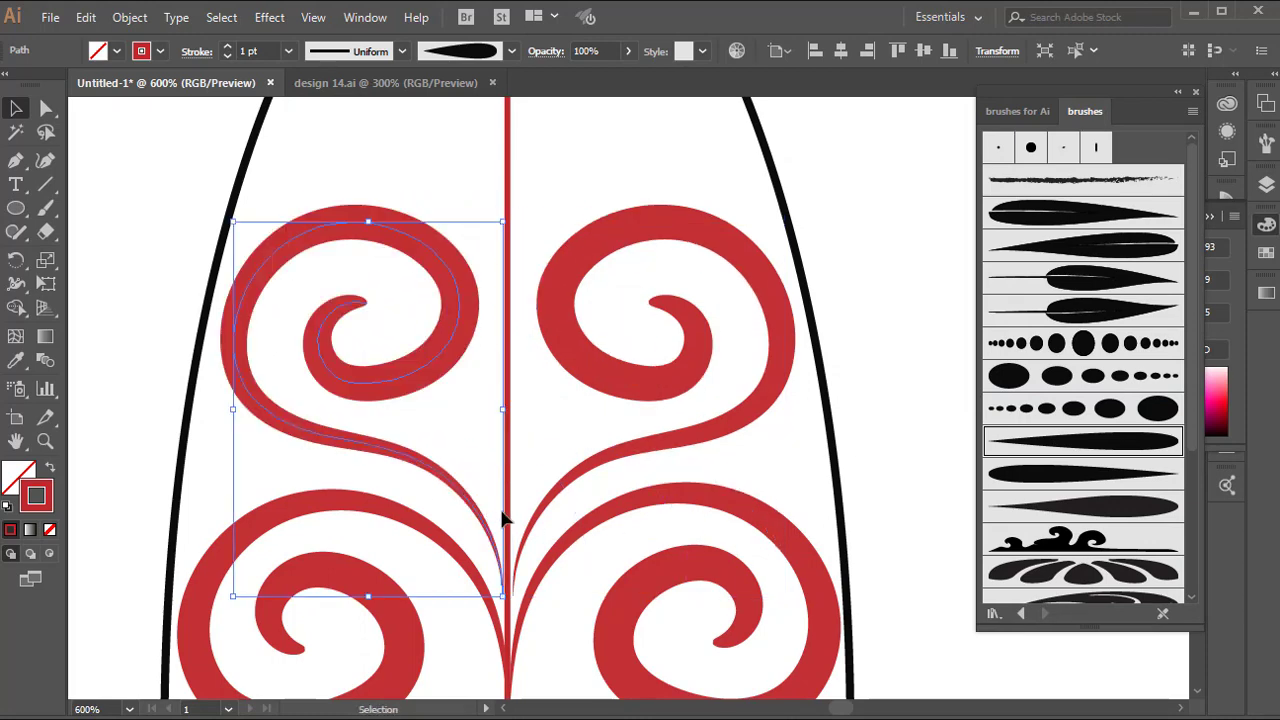
- Paint a thinner scroll rising from the outer edge of the right S-shaped scroll toward the arch's top, curling inward at its end
scroll(570, 490, "up", 5)
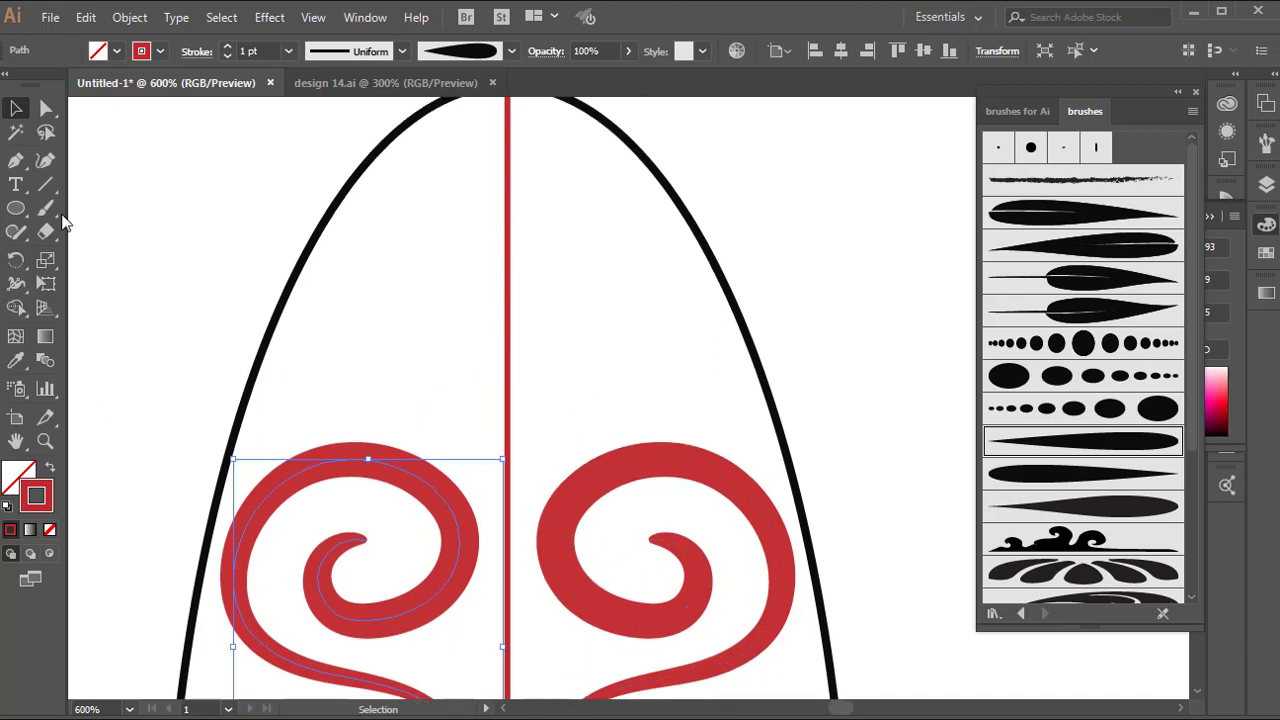
left_click(46, 208)
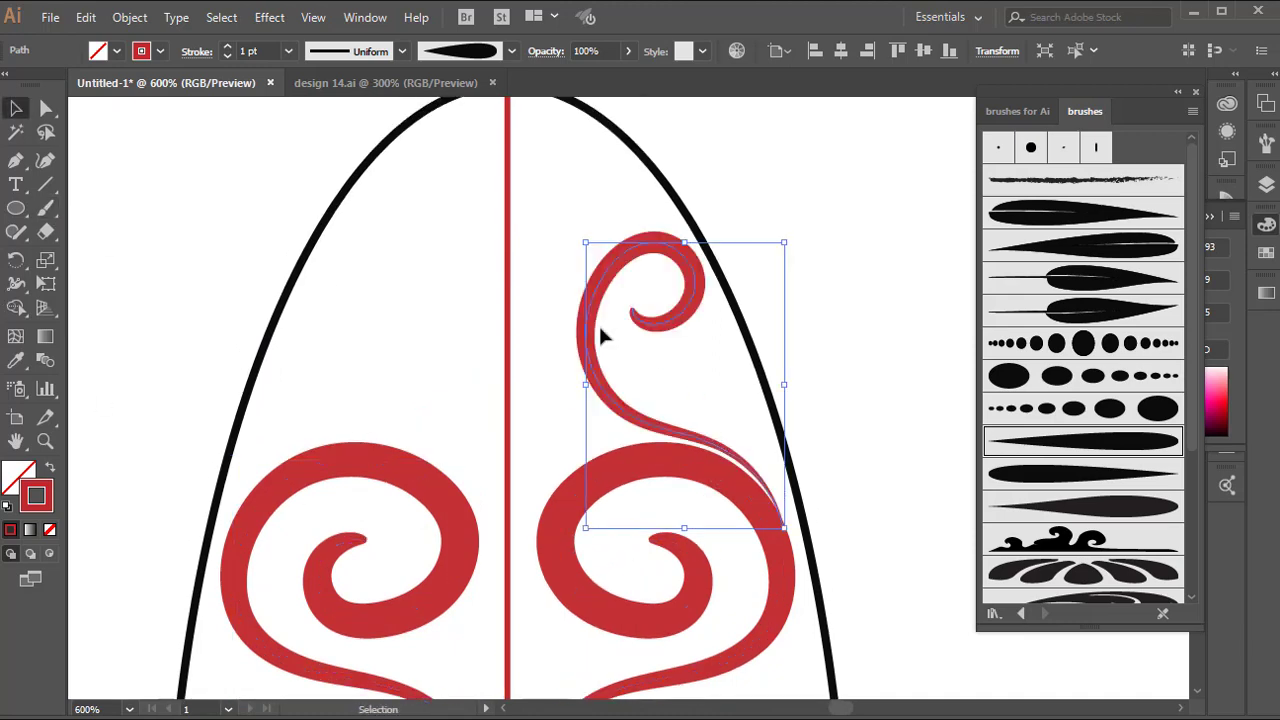
- Reflect a copy of the thin upper scroll across the vertical axis, move it to the arch's left half and nudge it downward
right_click(594, 310)
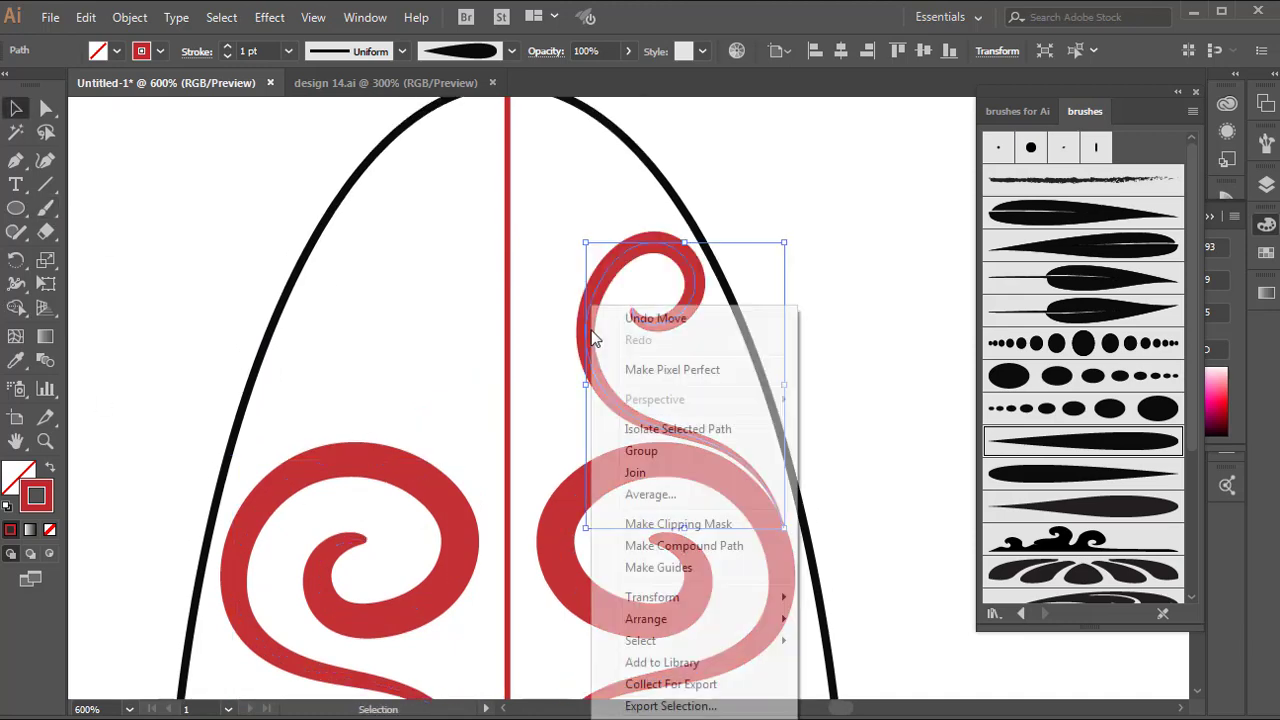
mouse_move(652, 597)
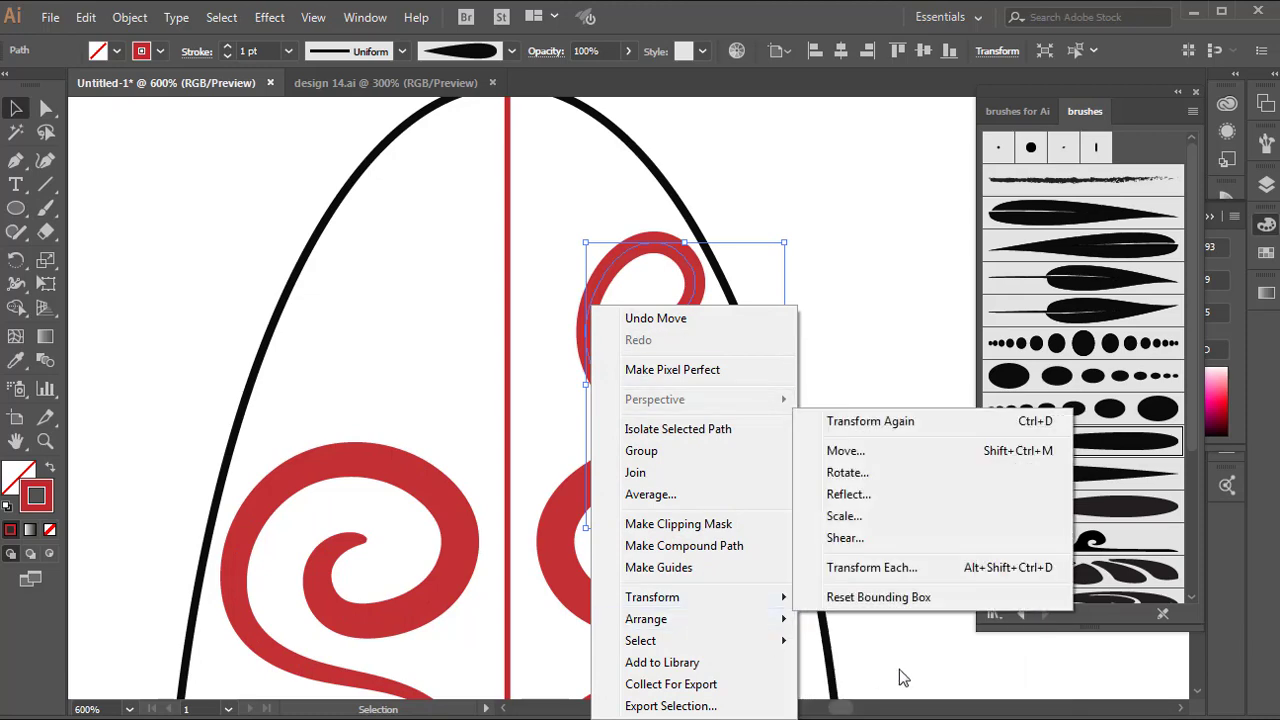
left_click(855, 494)
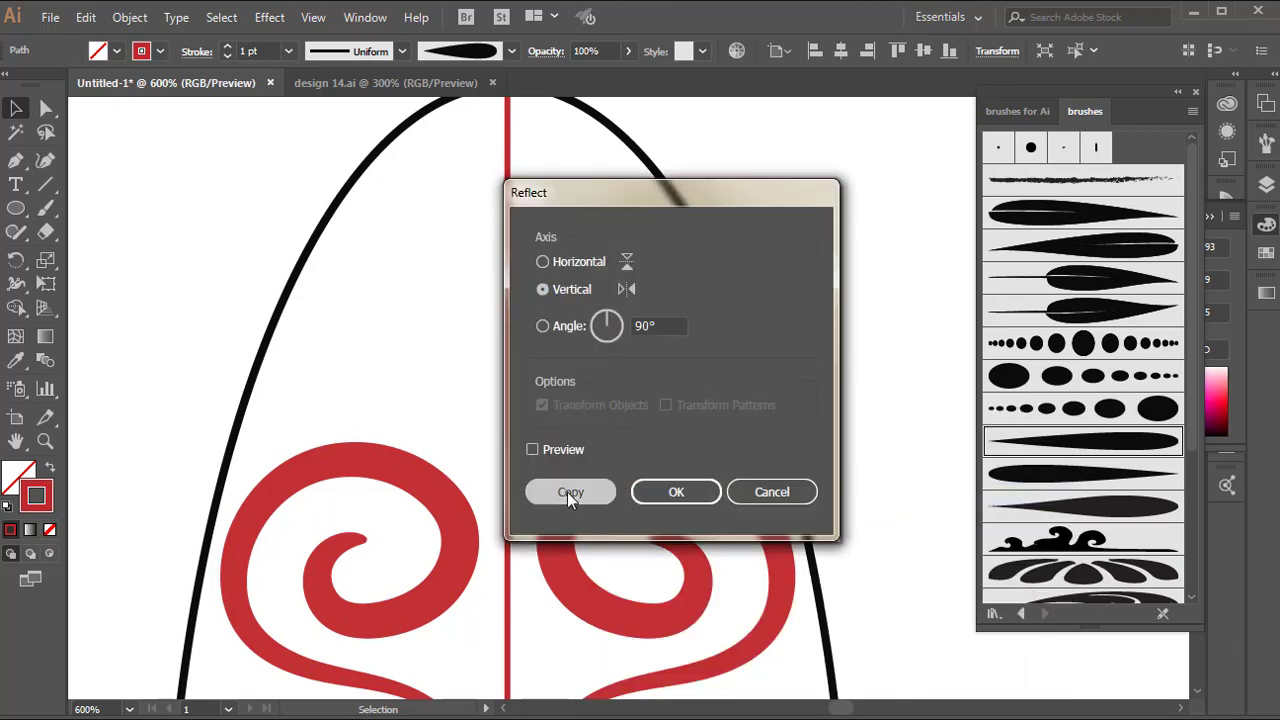
left_click(567, 491)
mouse_move(774, 378)
left_mouse_down()
mouse_move(414, 368)
mouse_move(428, 366)
left_mouse_up()
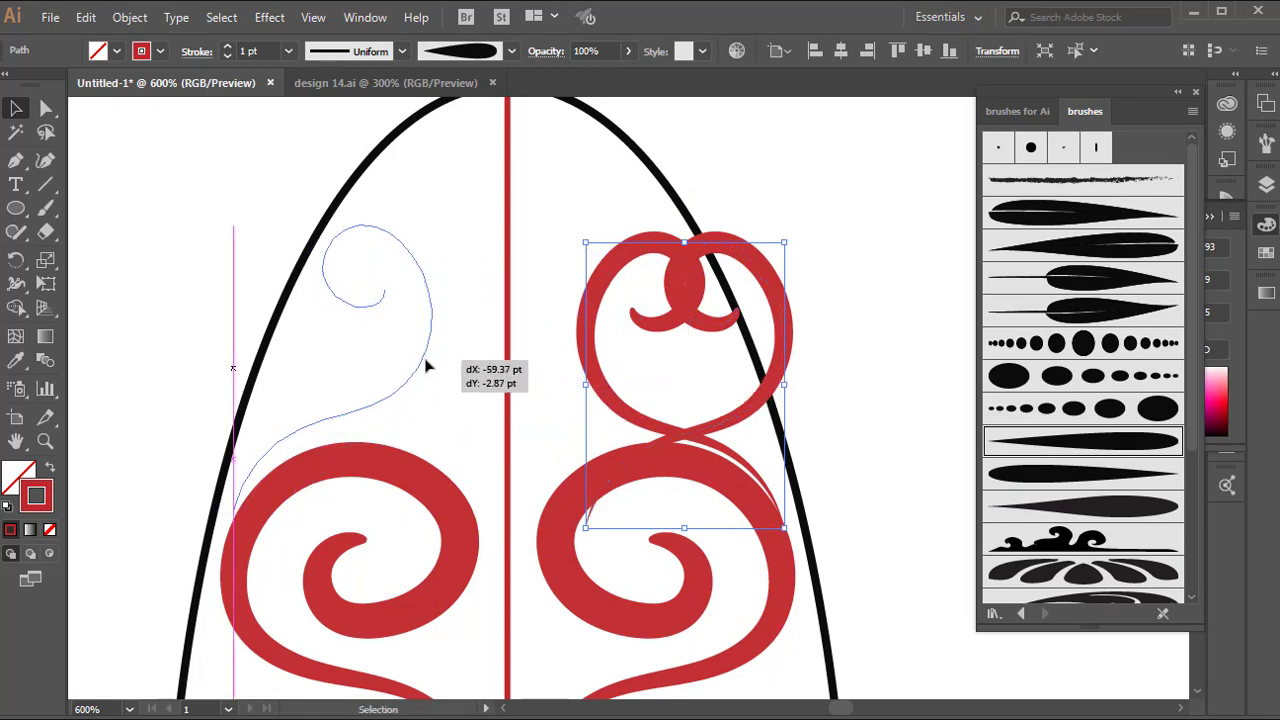
key("Down")
key("Down")
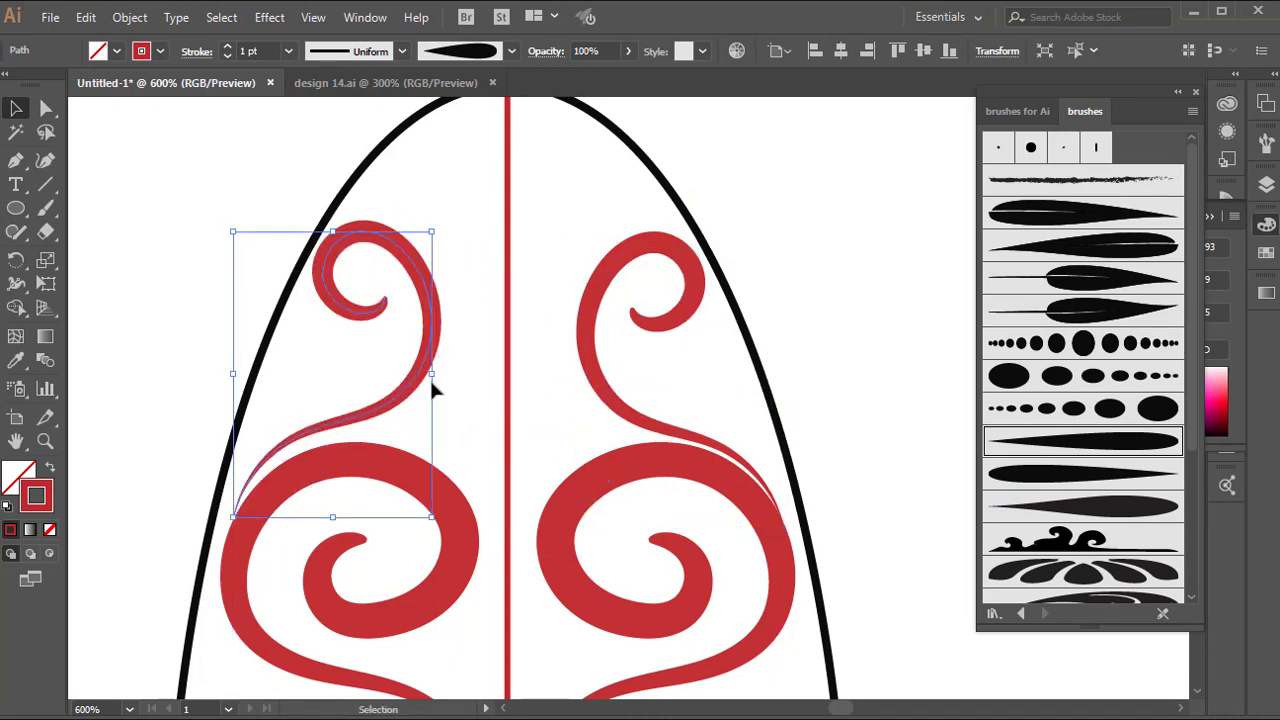
- Nudge the reflected upper scroll slightly right and down to match its counterpart, and delete the red vertical center line
key("Right")
key("Down")
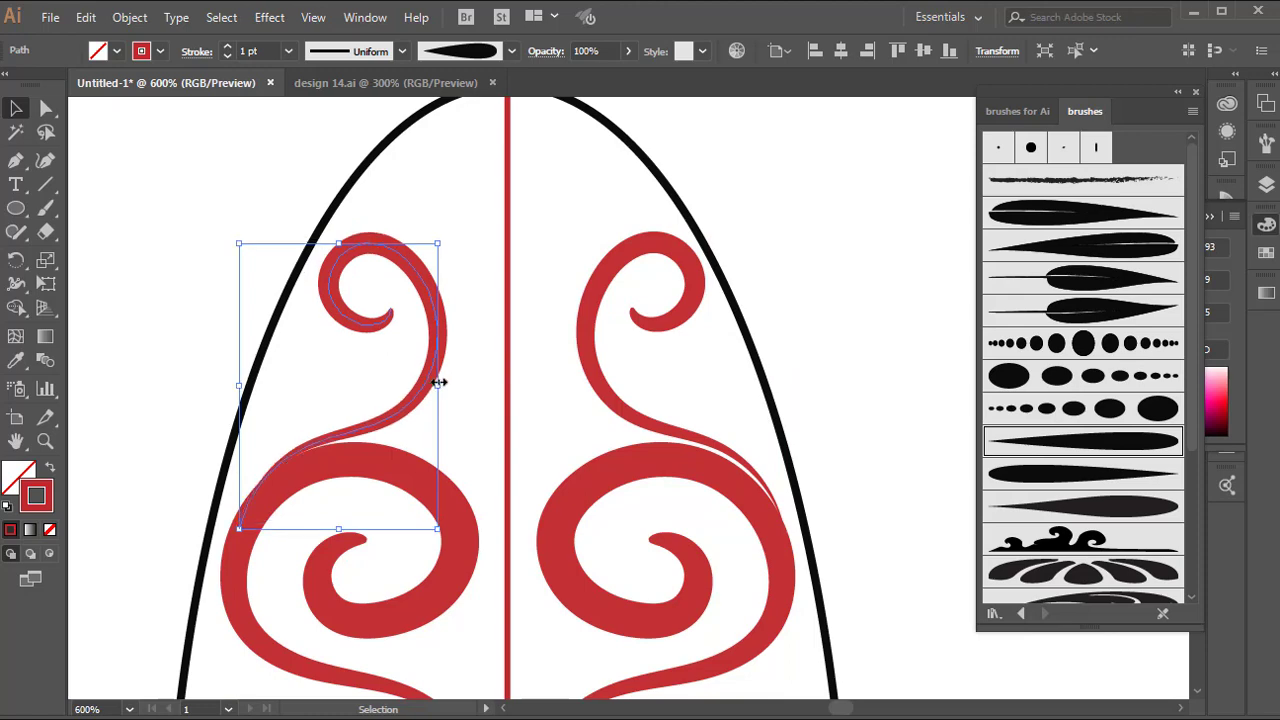
left_click(507, 345)
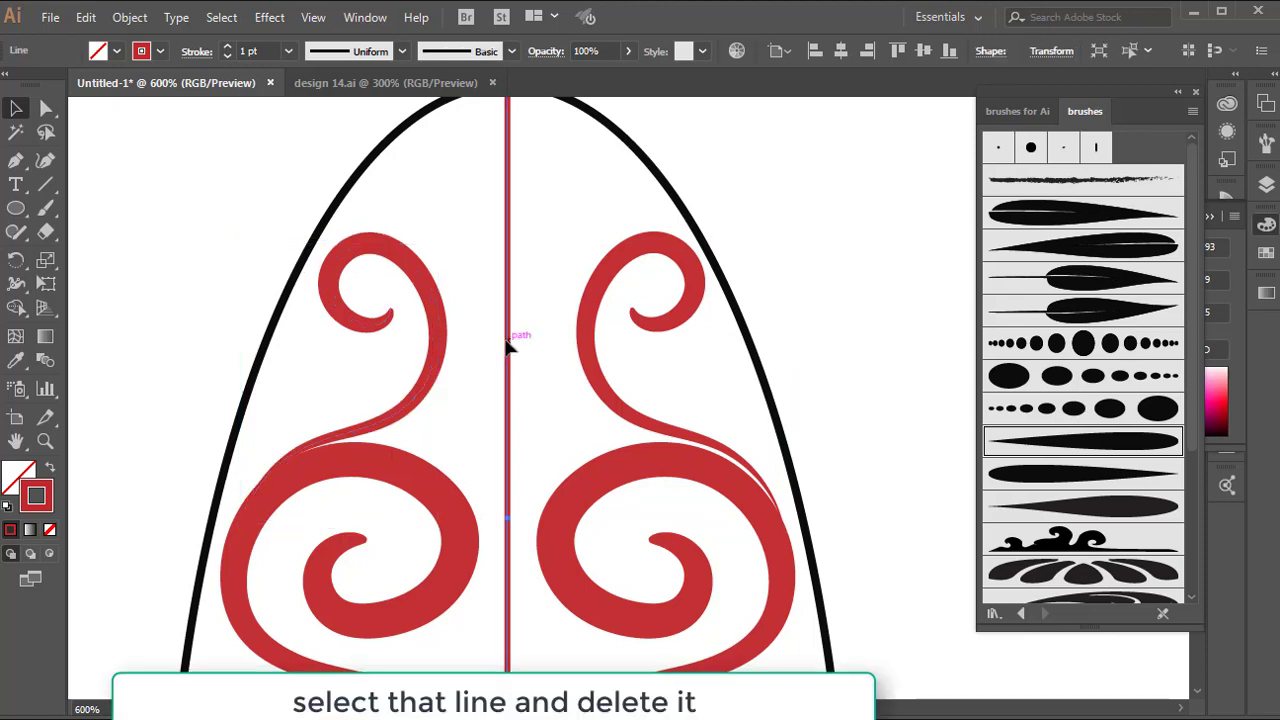
key("Delete")
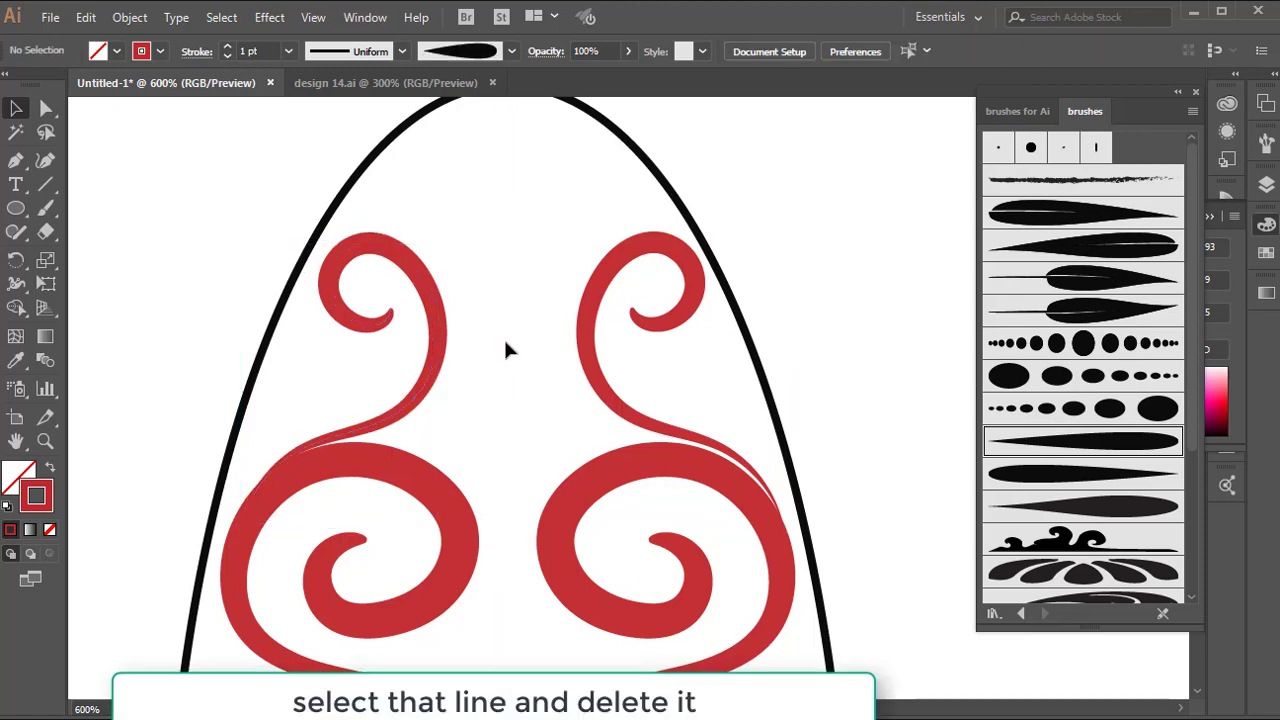
- Paint a thin tapering arc above each of the two lower spirals, repainting the left one to mirror the right
scroll(509, 341, "down", 3)
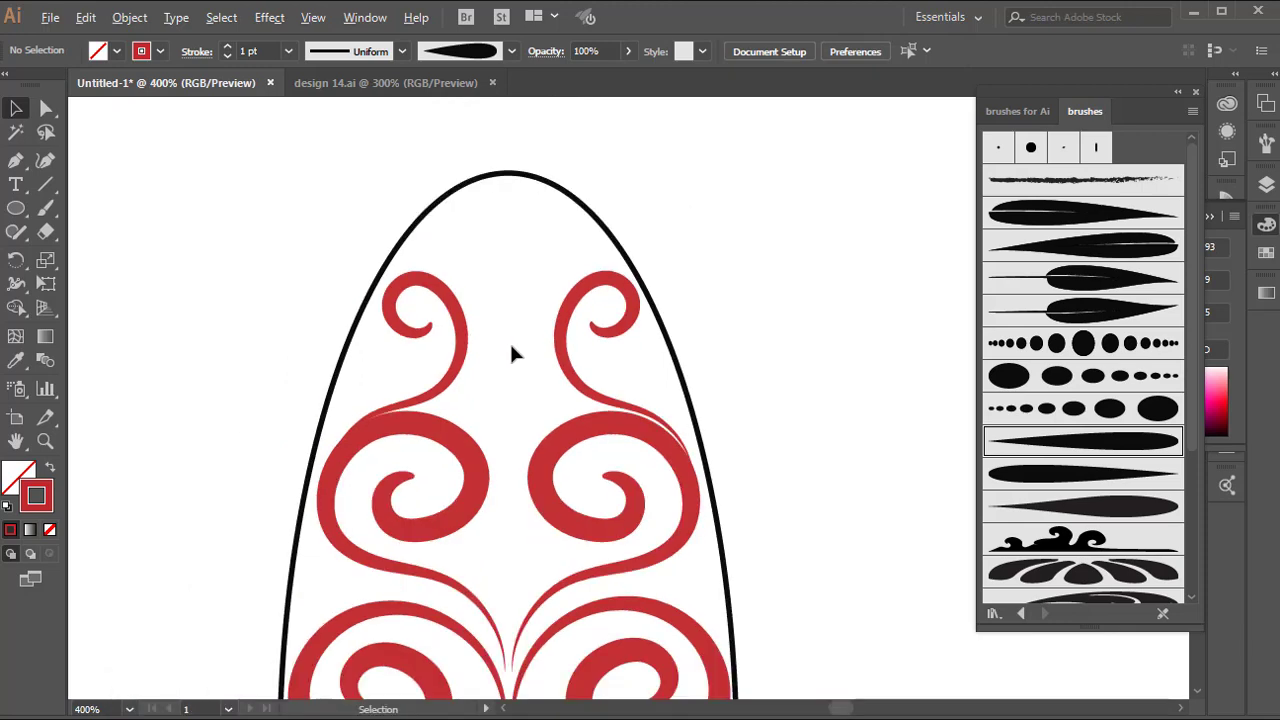
key("b")
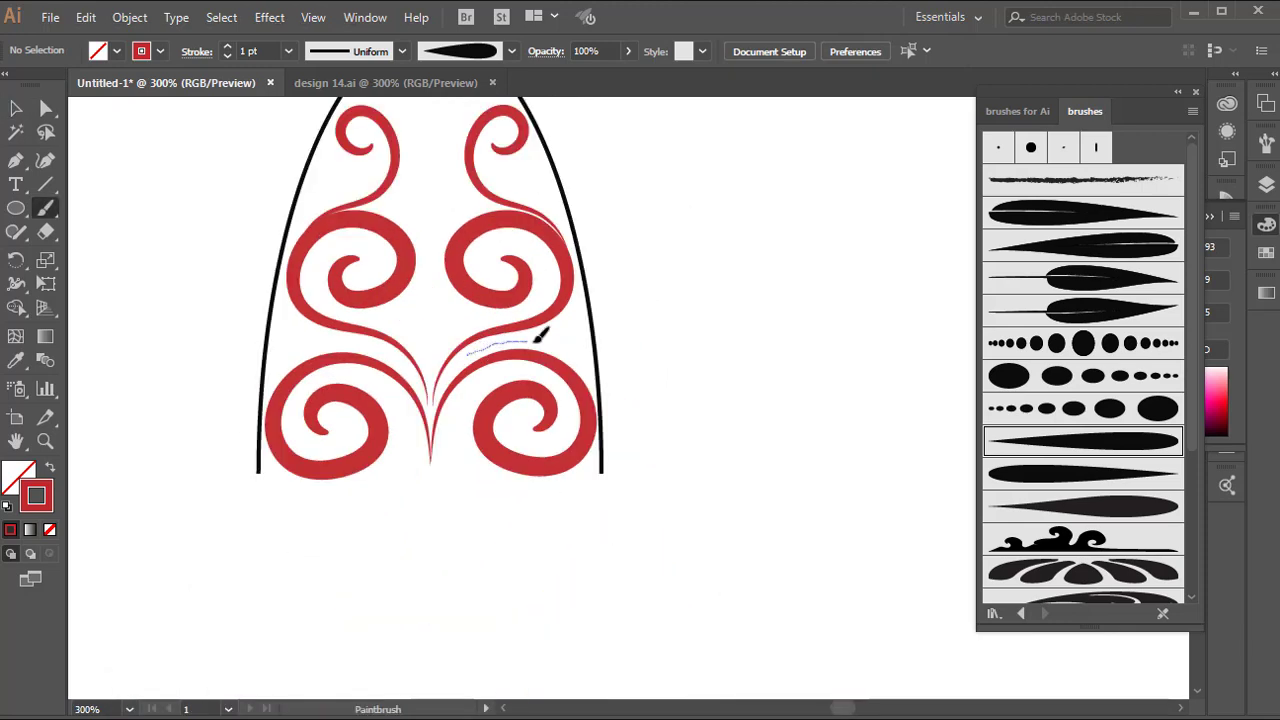
left_click_drag(582, 361, 583, 362)
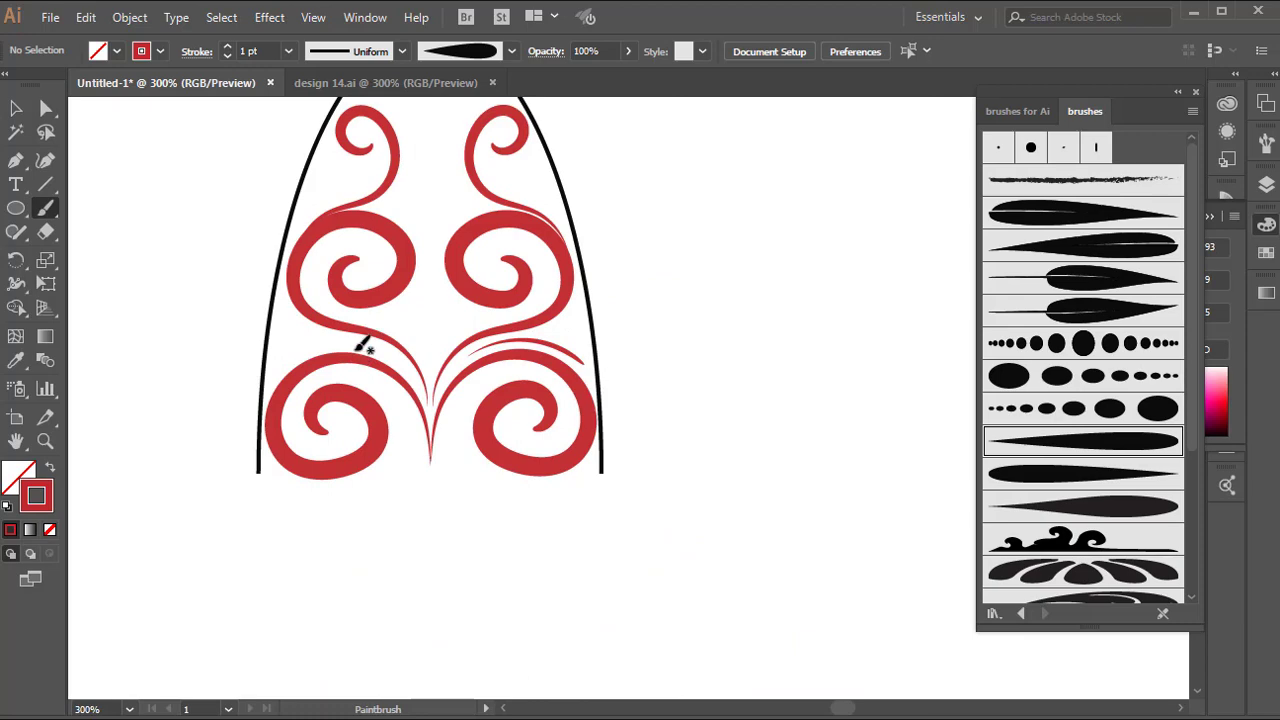
mouse_move(351, 340)
left_mouse_down()
mouse_move(296, 341)
mouse_move(271, 364)
left_mouse_up()
key("ctrl+z")
left_click_drag(397, 358, 372, 345)
left_click_drag(287, 352, 273, 360)
- Paint a 0.75 pt teardrop between the two S-shaped scrolls, pointing down, and rotate it upright on the motif's axis
left_click_drag(427, 351, 426, 356)
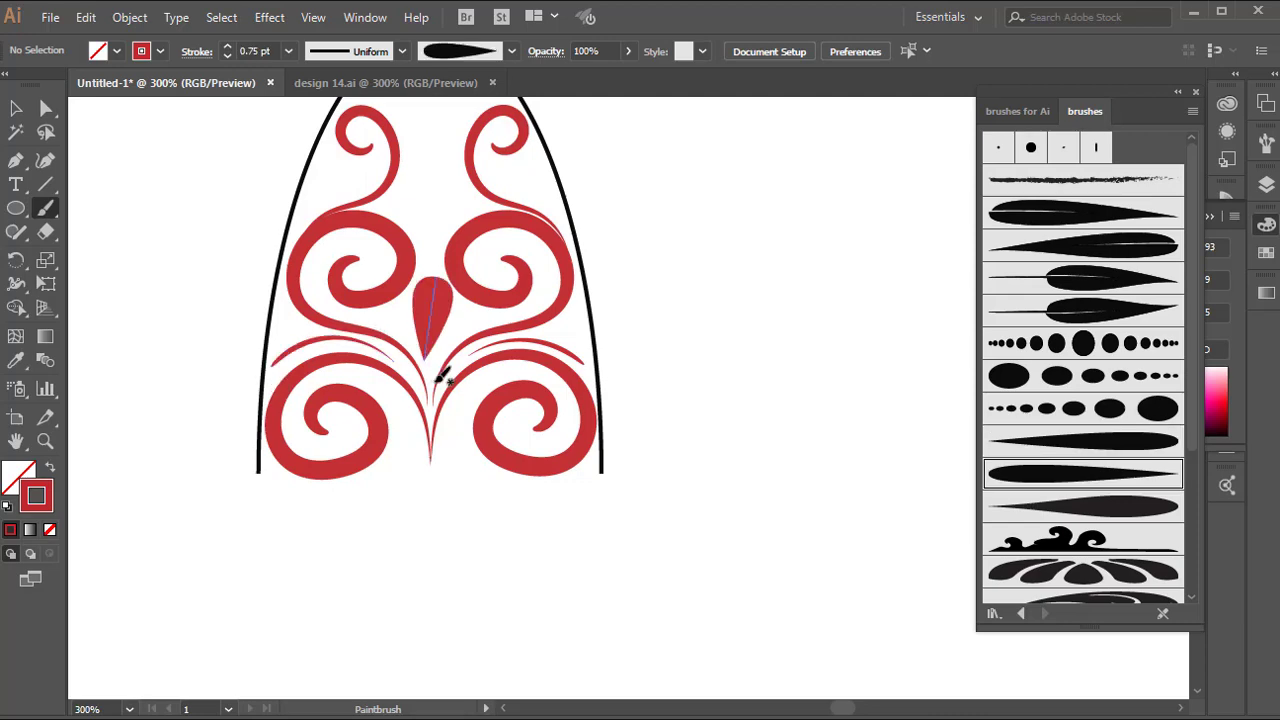
left_click(15, 108)
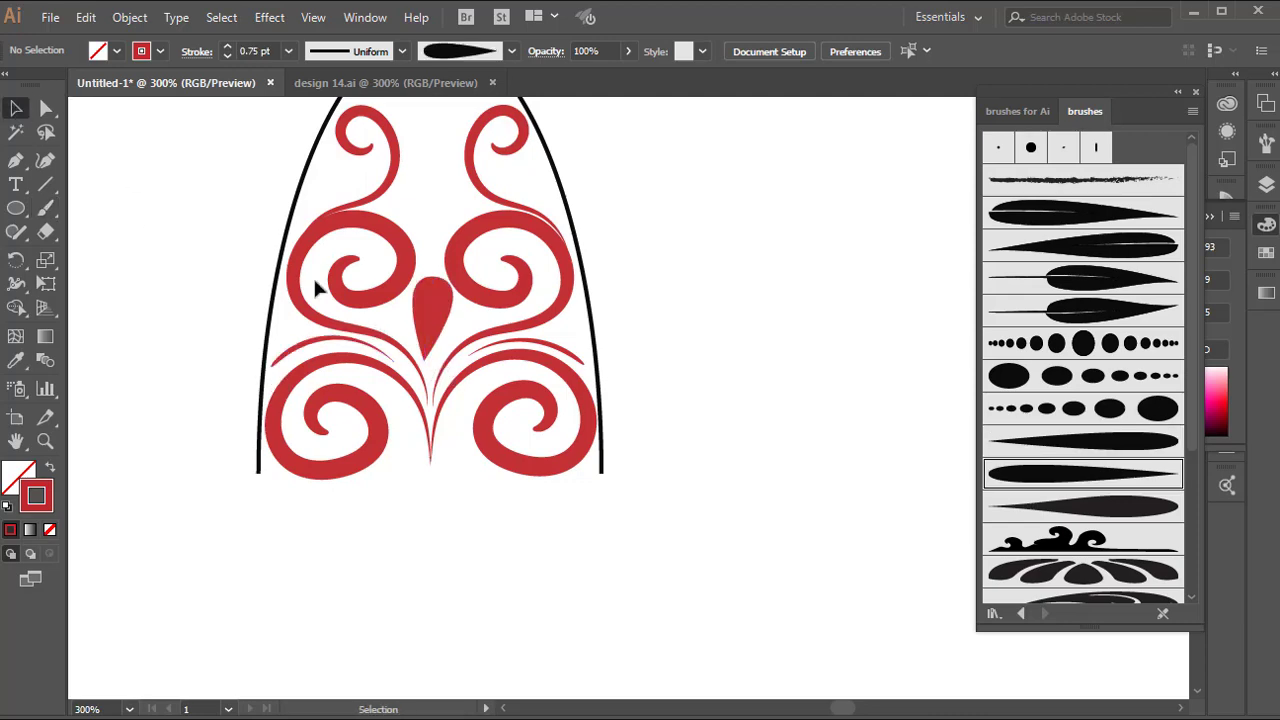
left_click(435, 336)
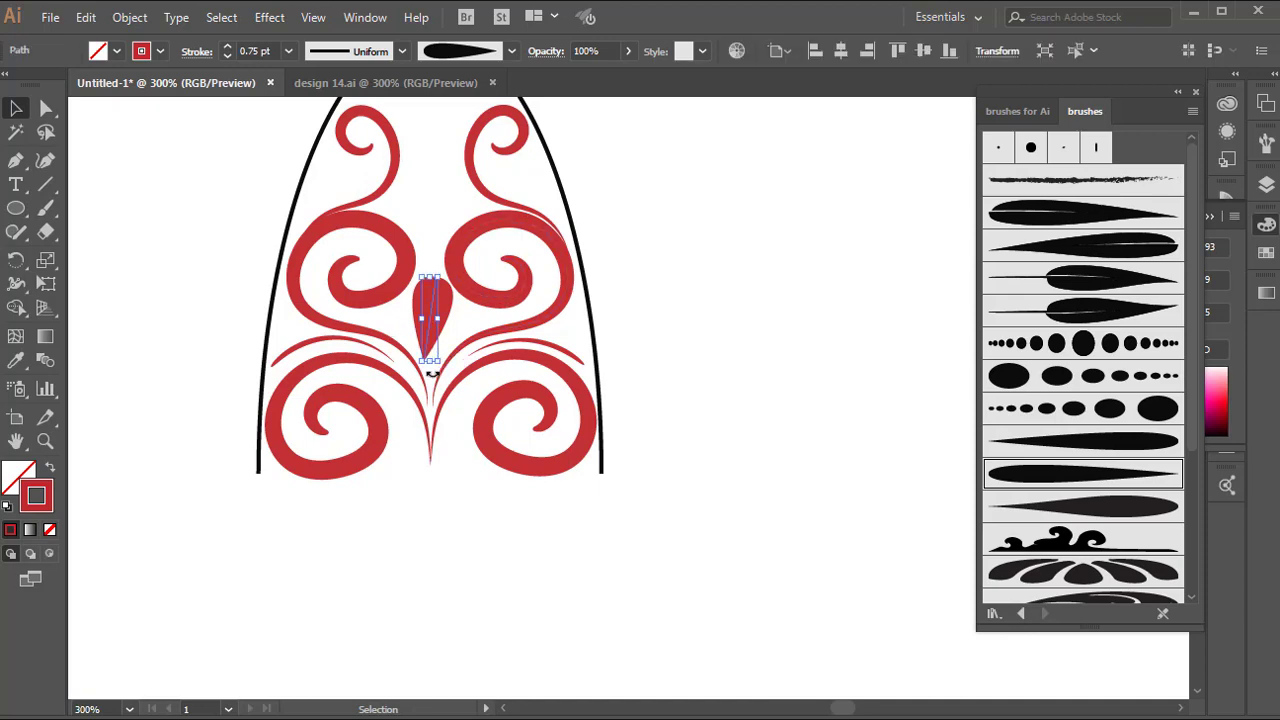
mouse_move(432, 373)
left_mouse_down()
mouse_move(445, 368)
mouse_move(428, 372)
left_mouse_up()
left_click(407, 569)
- Paint a vertical row of red dots shrinking toward the arch's top between the two thin upper scrolls, using the tapering dots brush
scroll(469, 257, "up", 3)
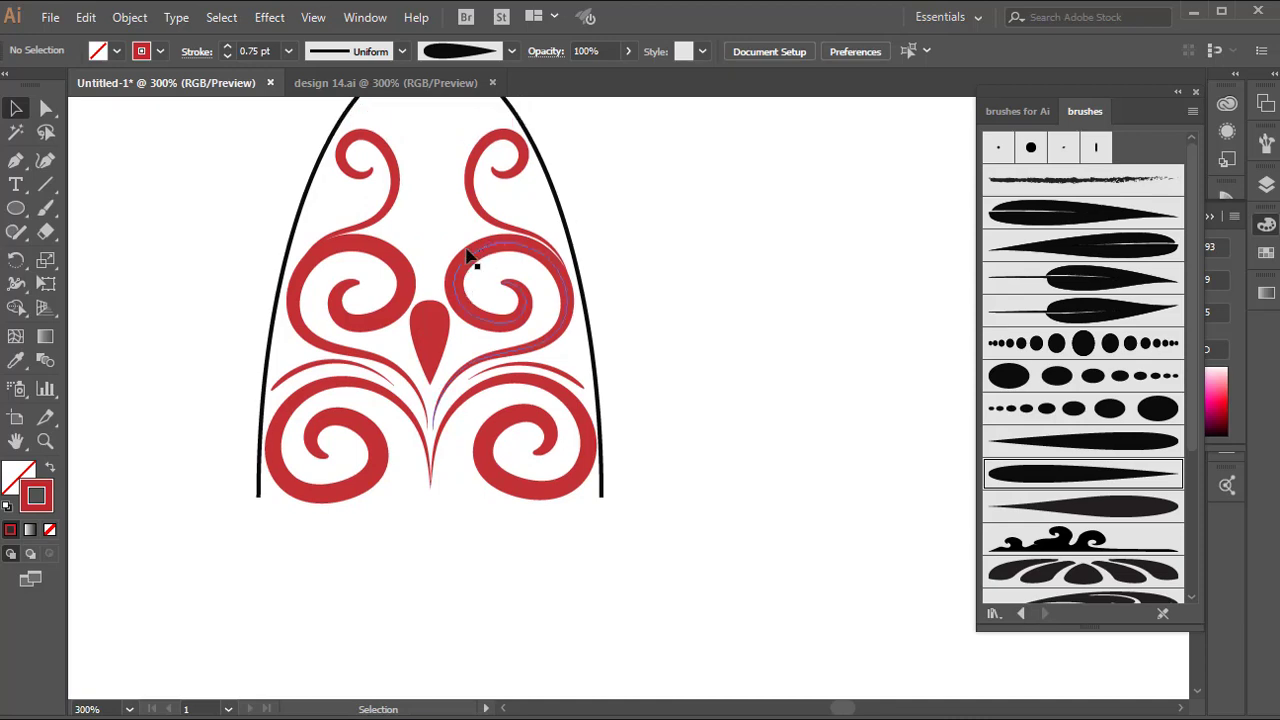
left_click(45, 208)
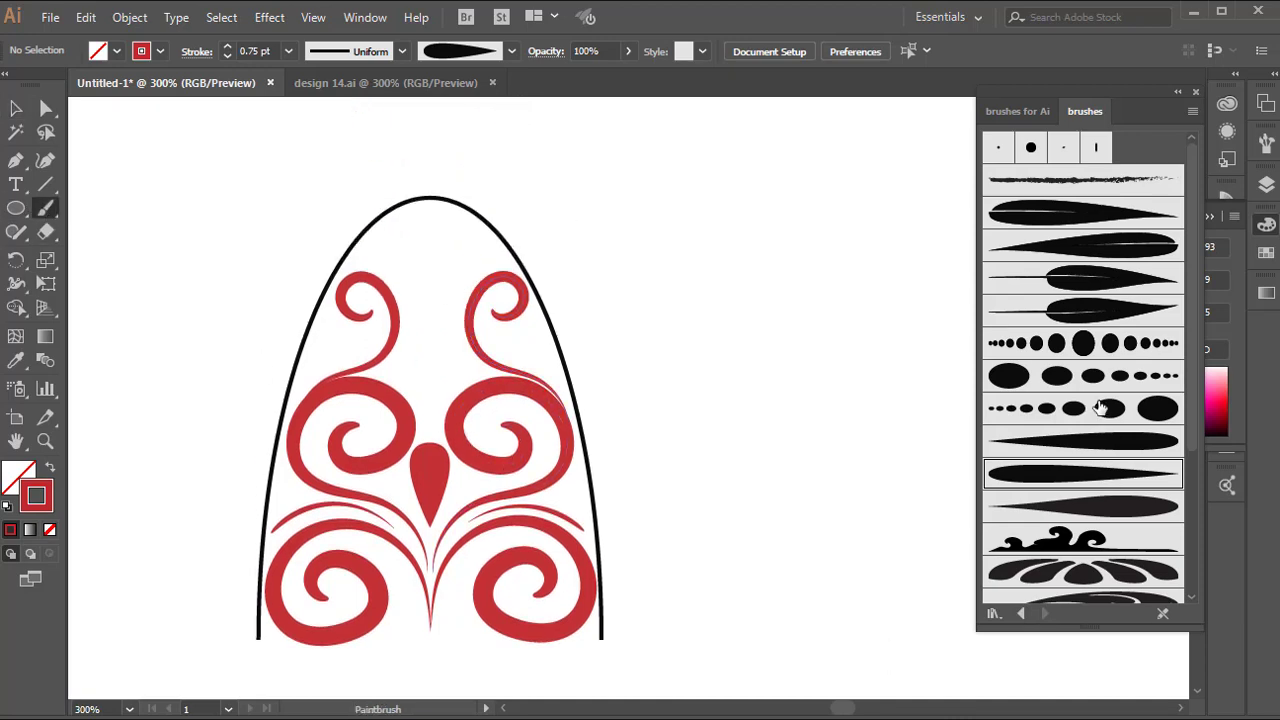
left_click(1095, 376)
mouse_move(440, 368)
left_mouse_down()
mouse_move(435, 205)
mouse_move(435, 218)
left_mouse_up()
key("ctrl+z")
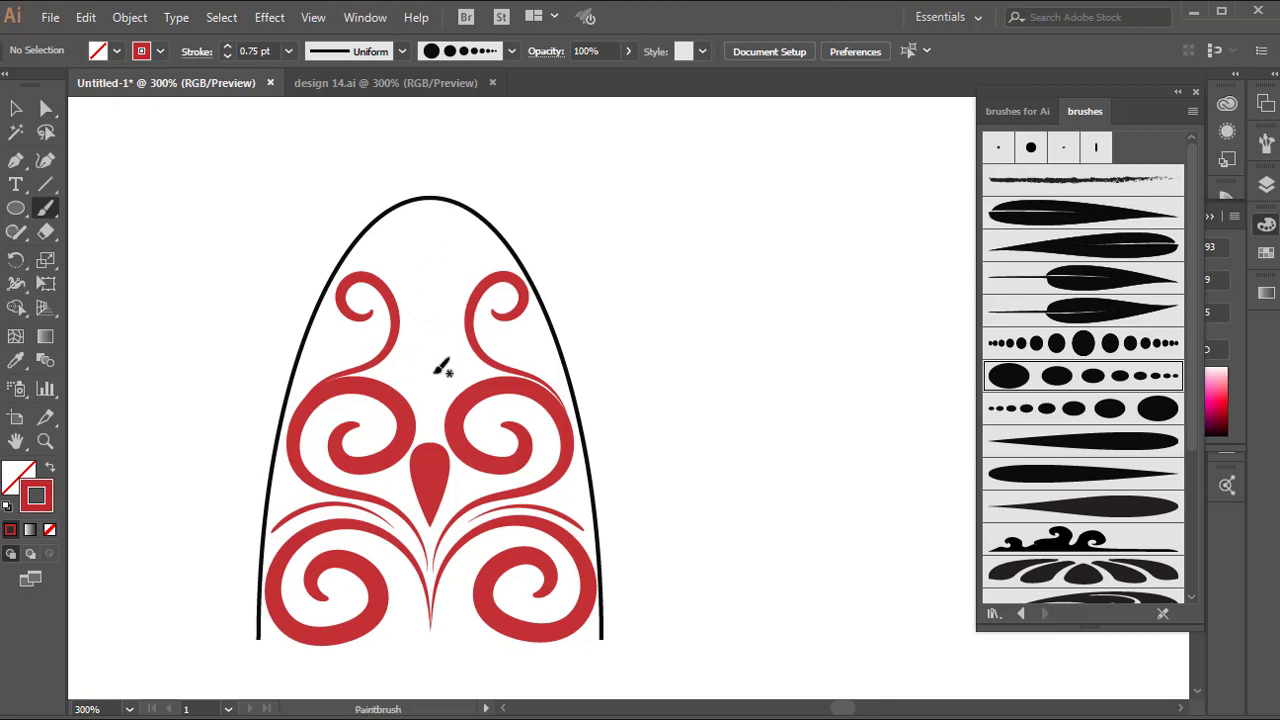
left_click_drag(436, 362, 436, 210)
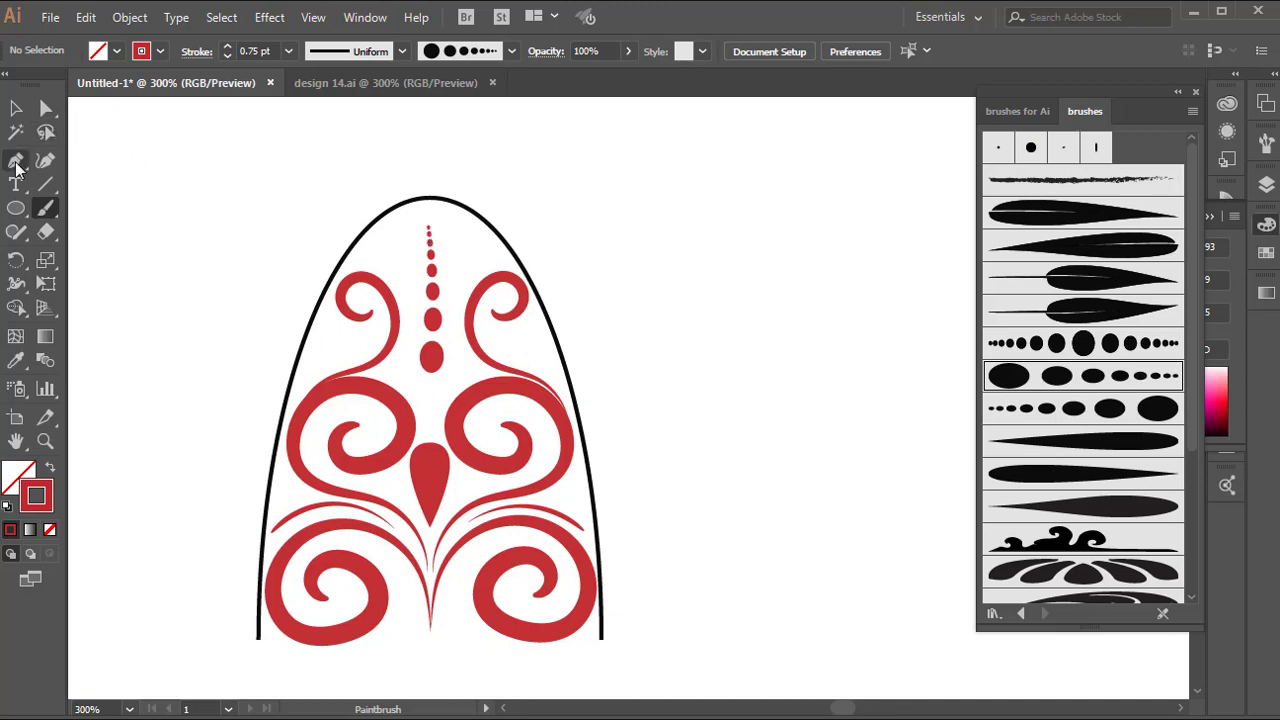
- Select the arch outline with all its scrolls, teardrop and dots, and group them
left_click(16, 110)
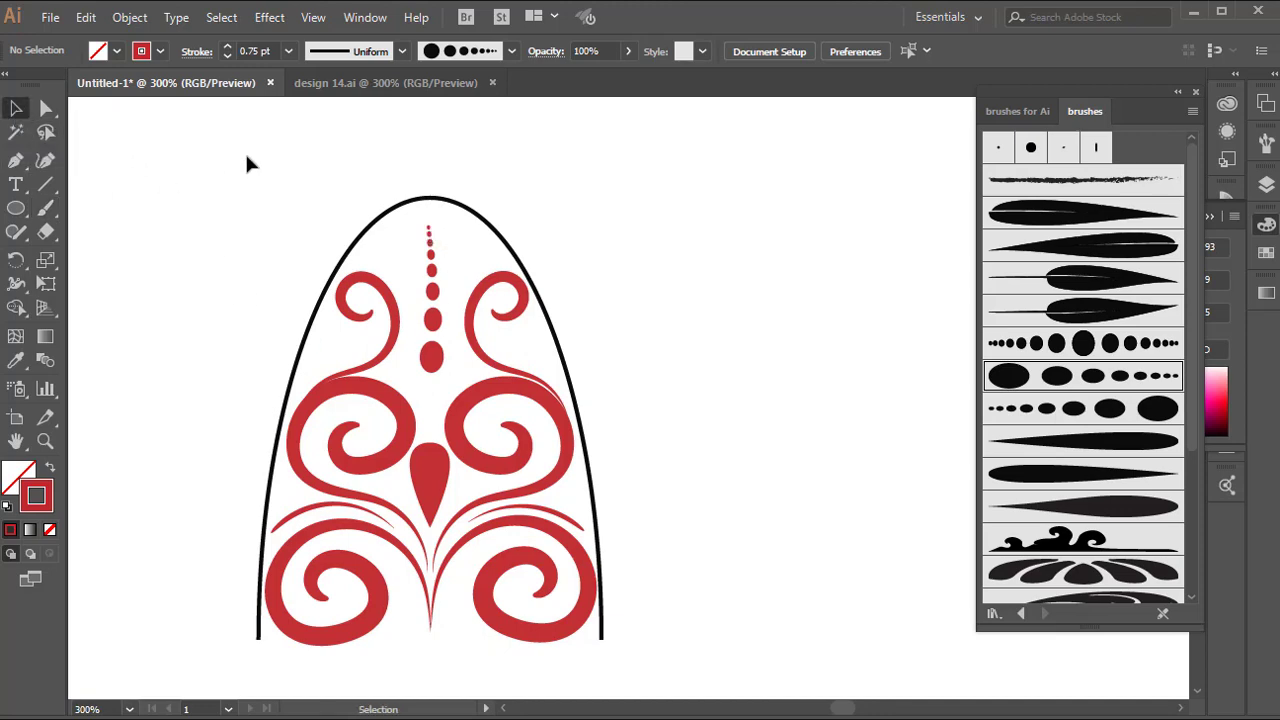
left_click_drag(248, 163, 606, 612)
right_click(722, 490)
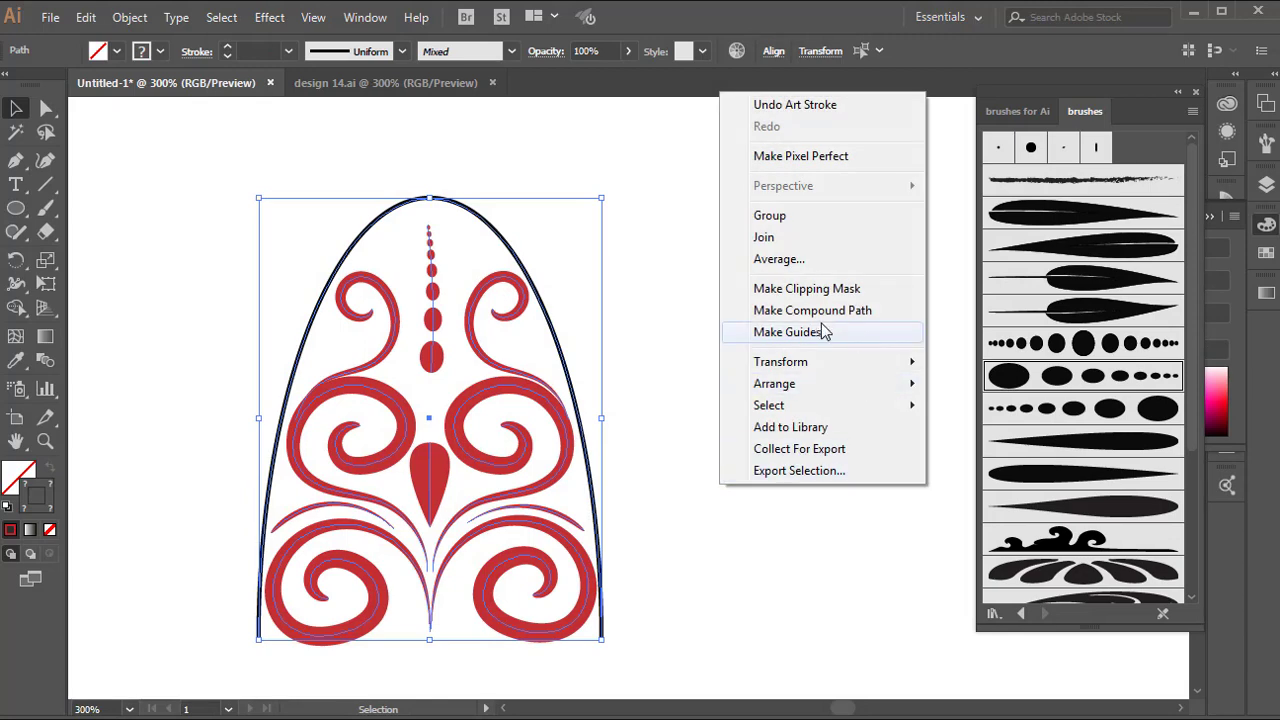
left_click(808, 214)
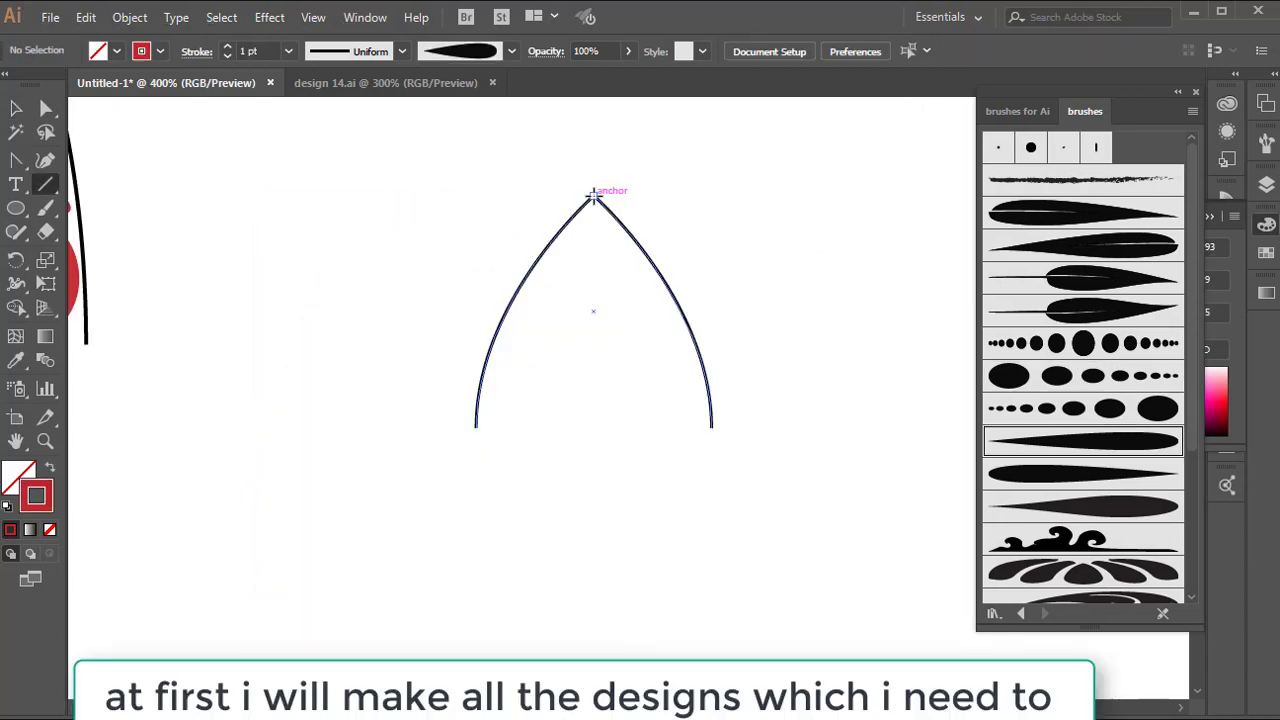
- Draw a vertical center line from the pointed arch's apex to its base and paint three stacked 0.5 pt teardrop petals in the right half
left_click_drag(594, 196, 599, 428)
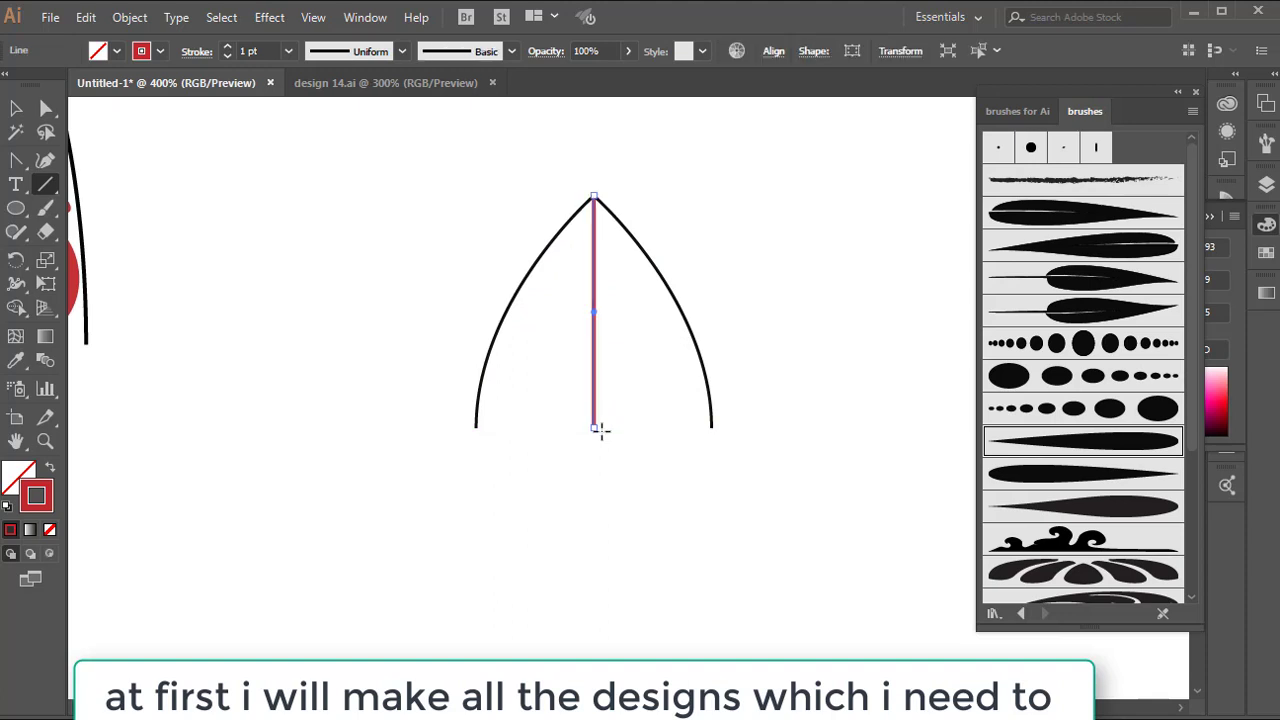
left_click(45, 208)
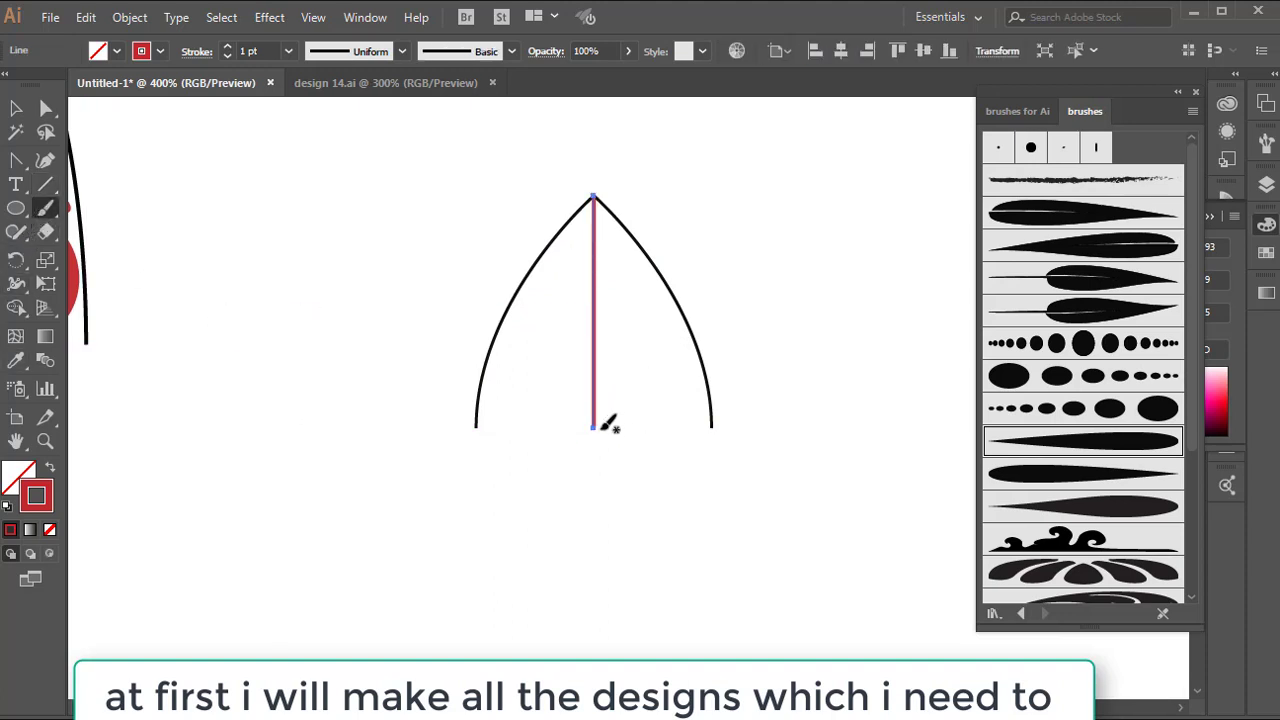
key("ctrl+shift+a")
left_click(1083, 474)
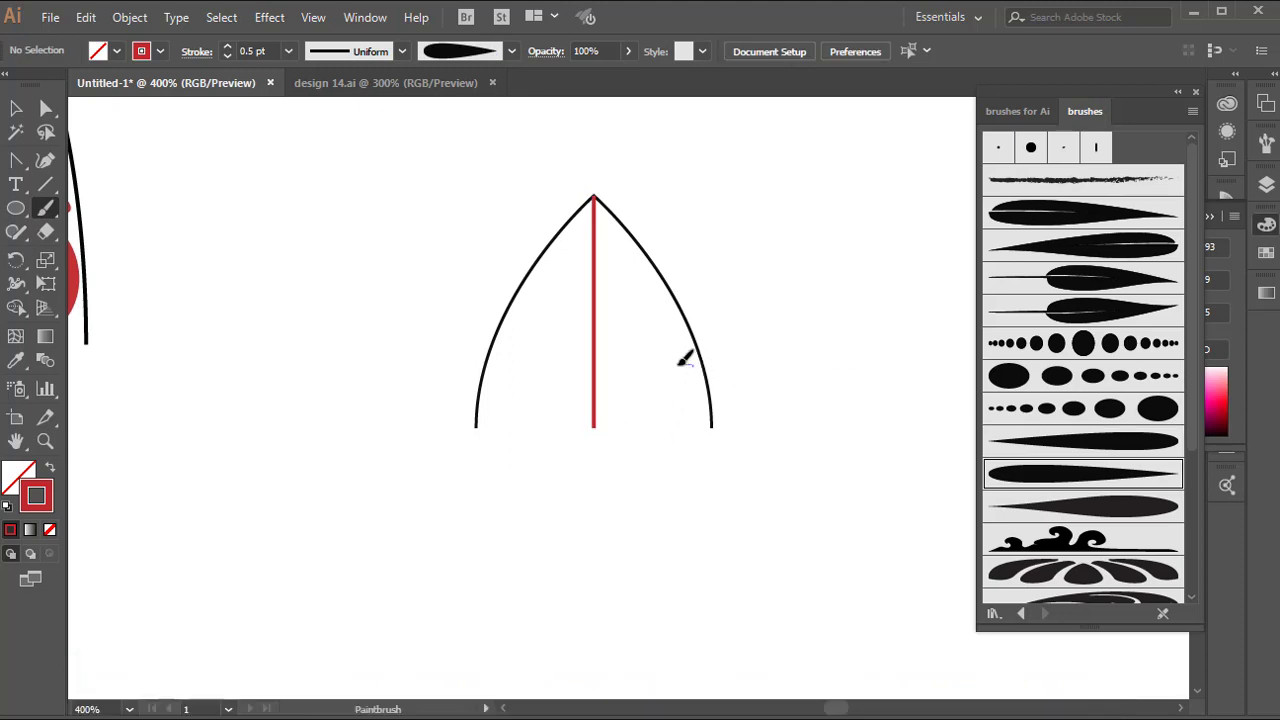
left_click_drag(658, 364, 609, 423)
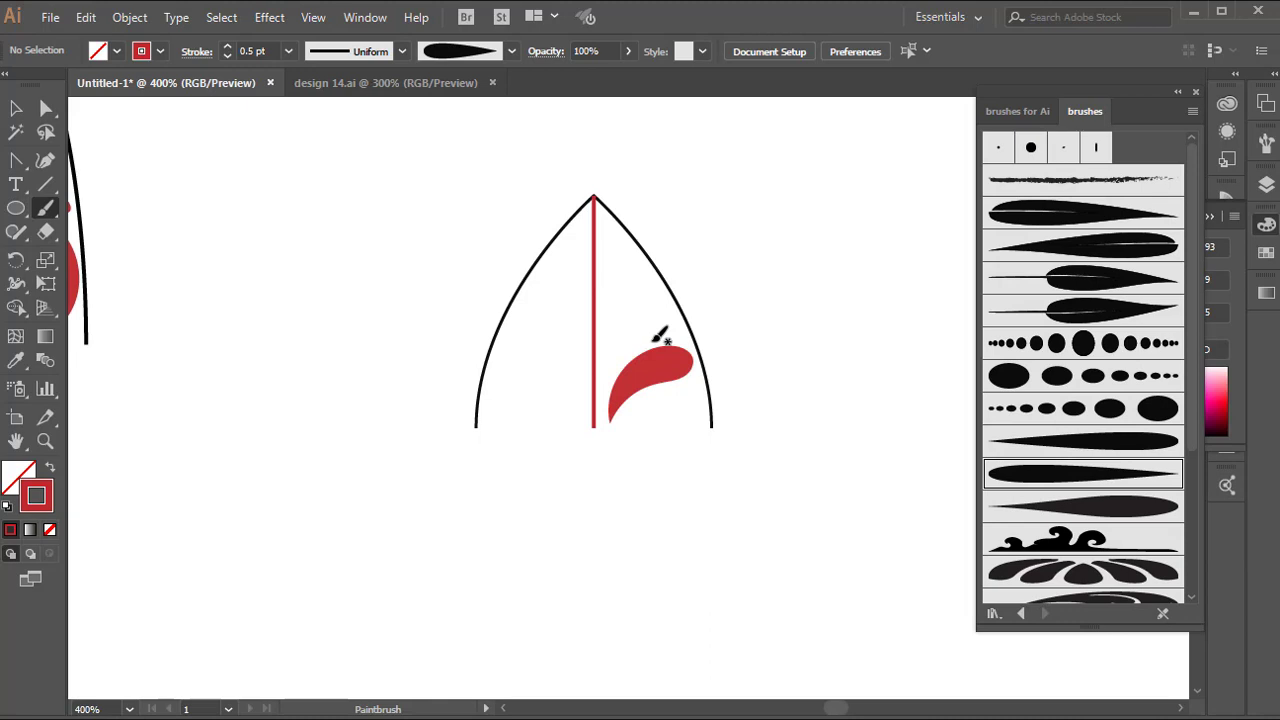
mouse_move(668, 319)
left_mouse_down()
mouse_move(627, 333)
mouse_move(600, 377)
left_mouse_up()
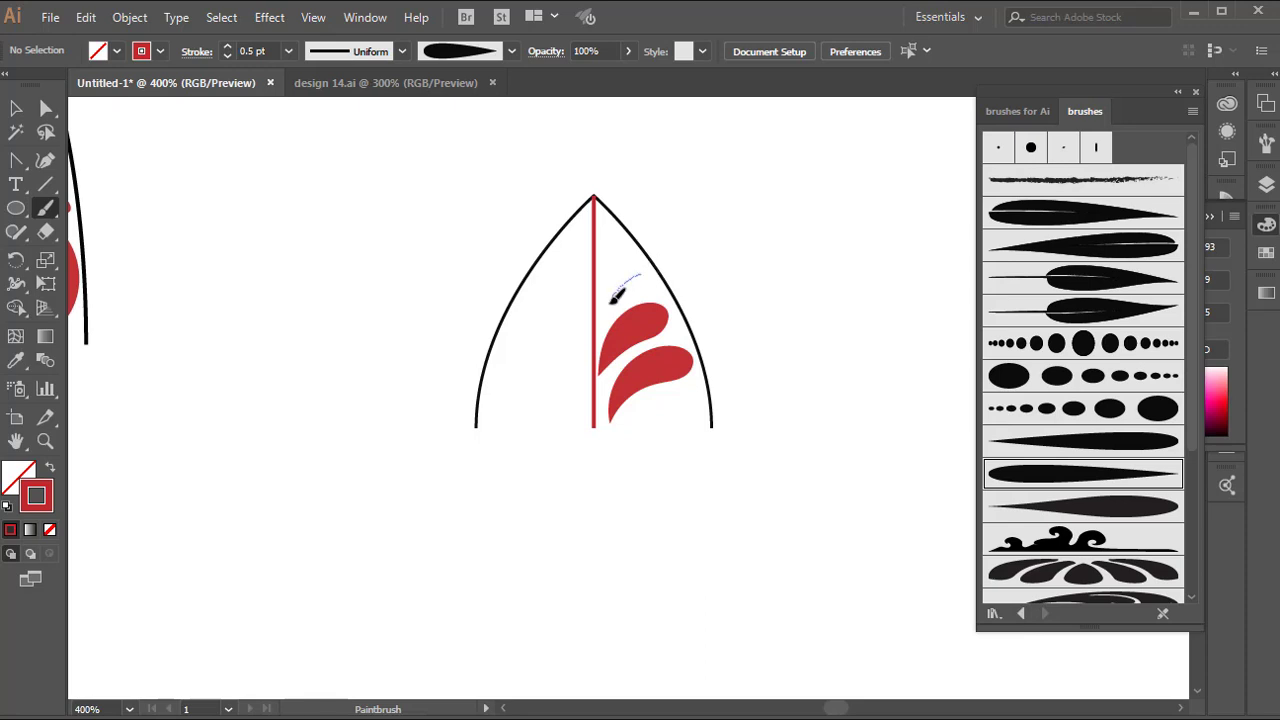
left_click_drag(604, 321, 601, 326)
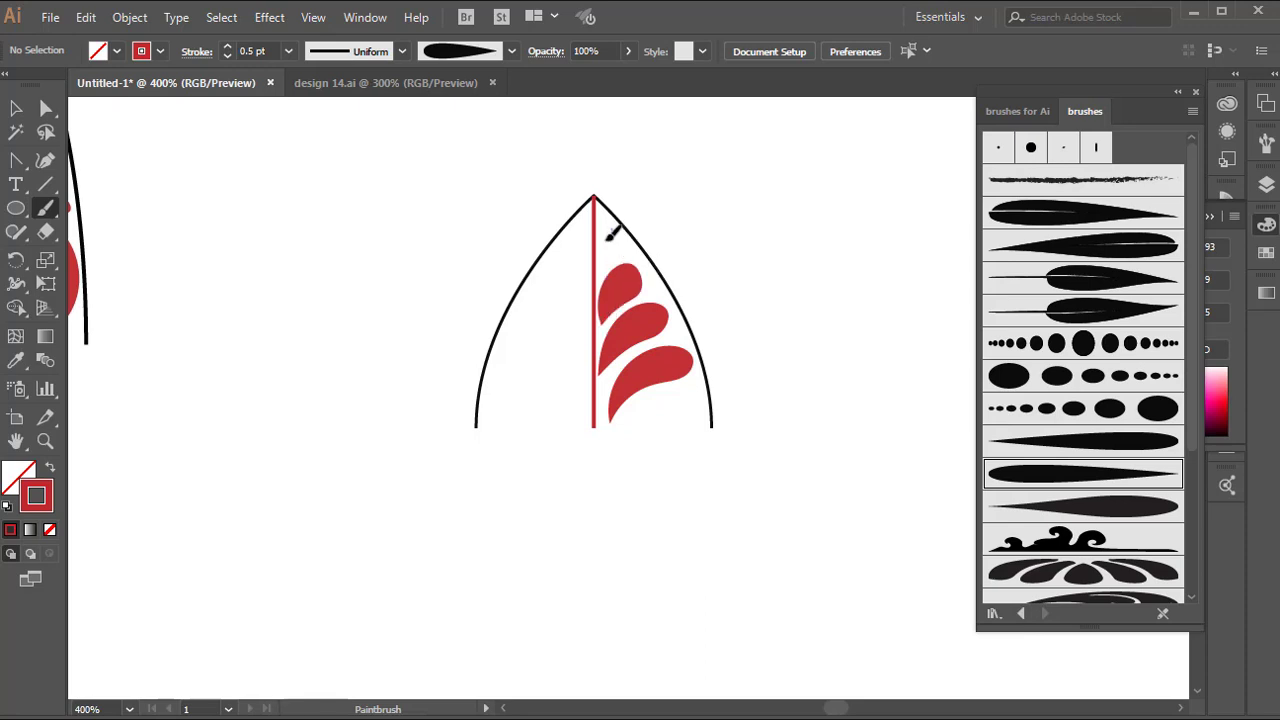
- Reflect a copy of the petal group across the vertical axis, move it to the pointed arch's left half and nudge it level
key("v")
left_click(630, 342)
right_click(630, 342)
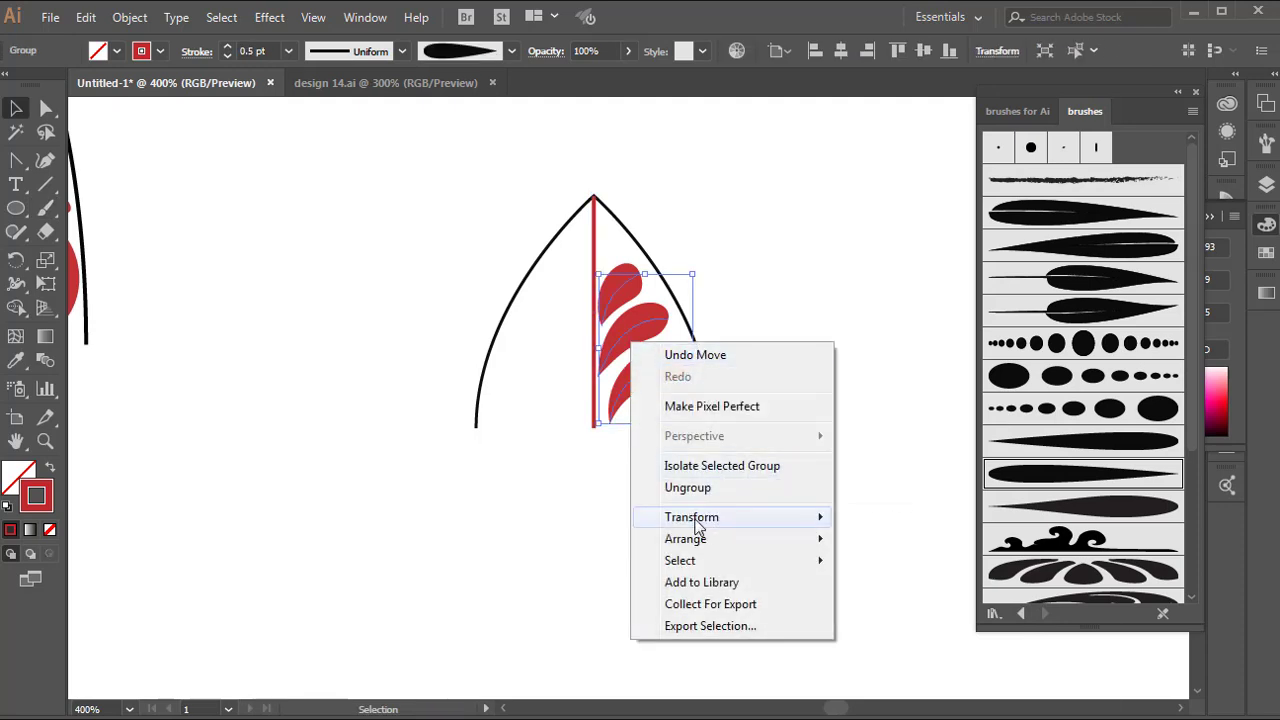
mouse_move(698, 527)
left_click(884, 590)
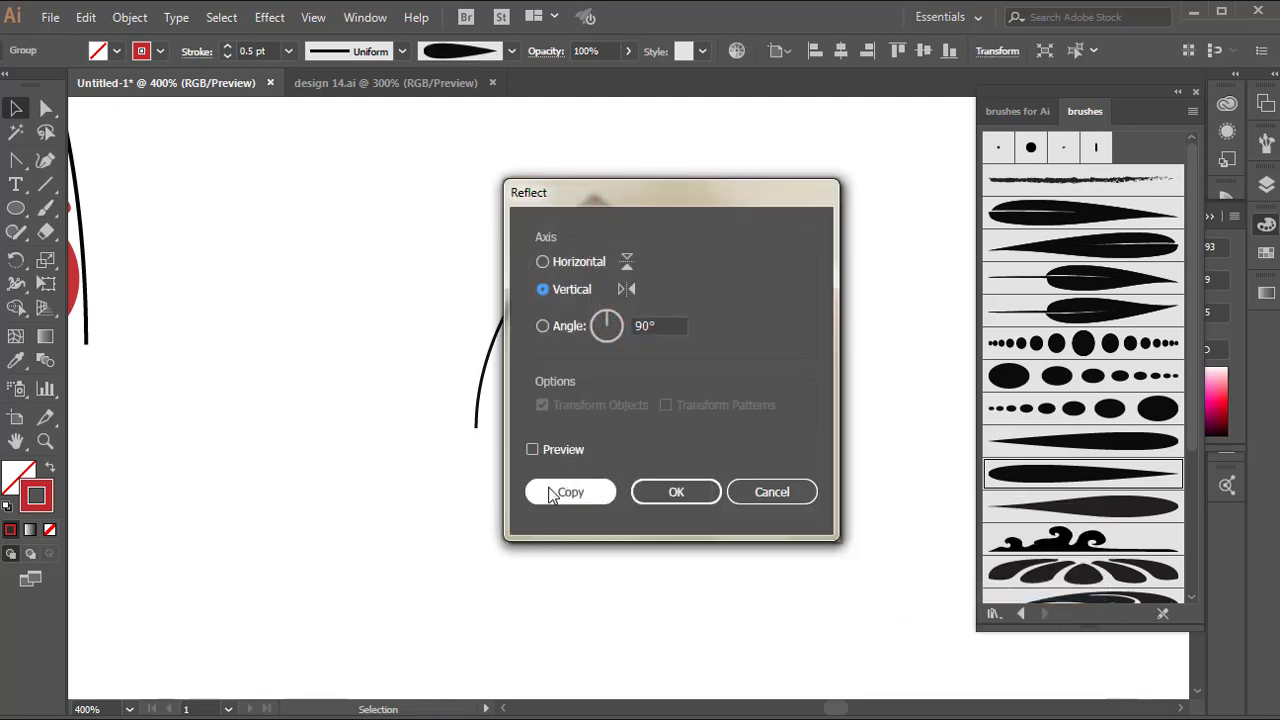
left_click(552, 493)
left_click_drag(660, 388, 557, 380)
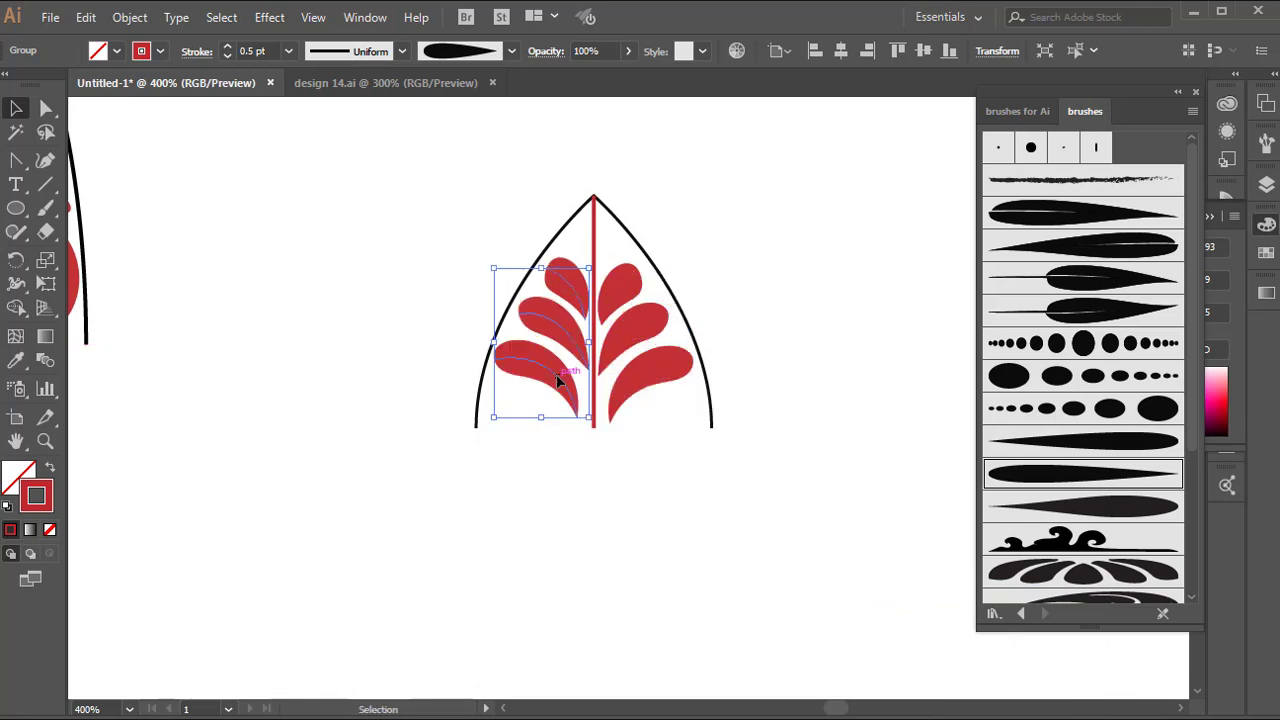
key("Down")
key("Left")
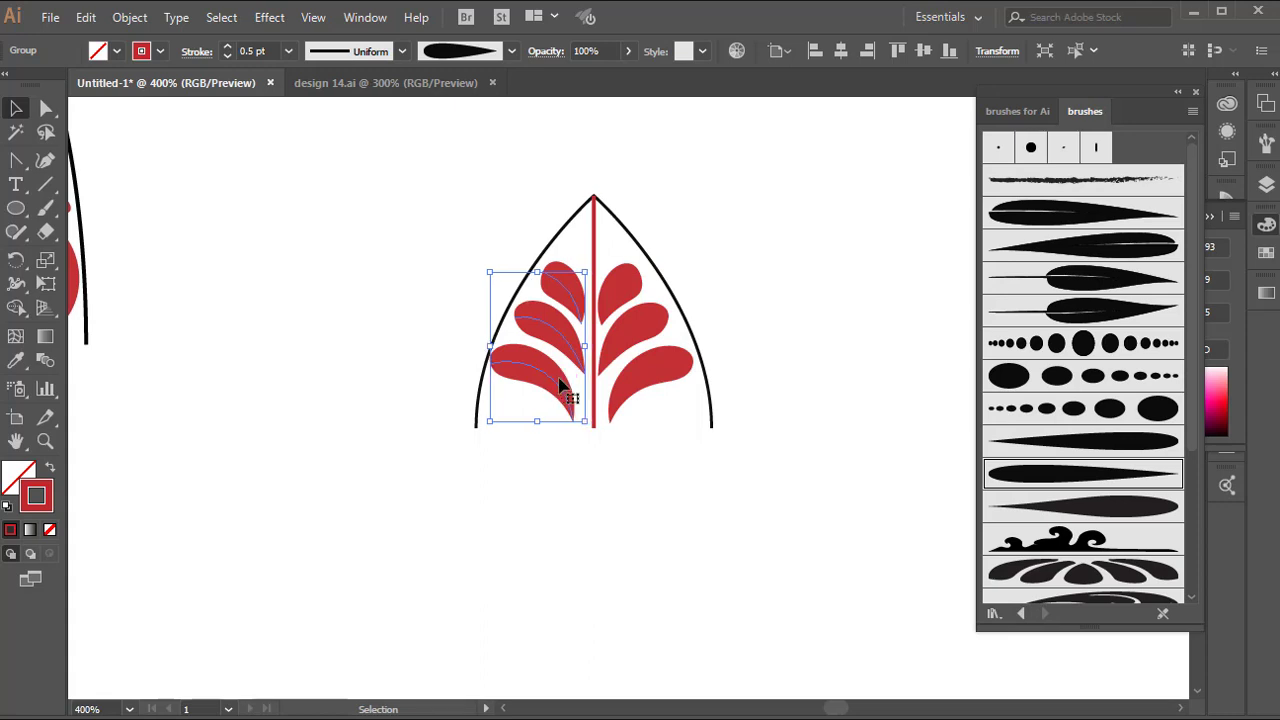
- Remove the pointed arch's center line and paint a slim 0.25 pt upright petal just below the apex
left_click(780, 316)
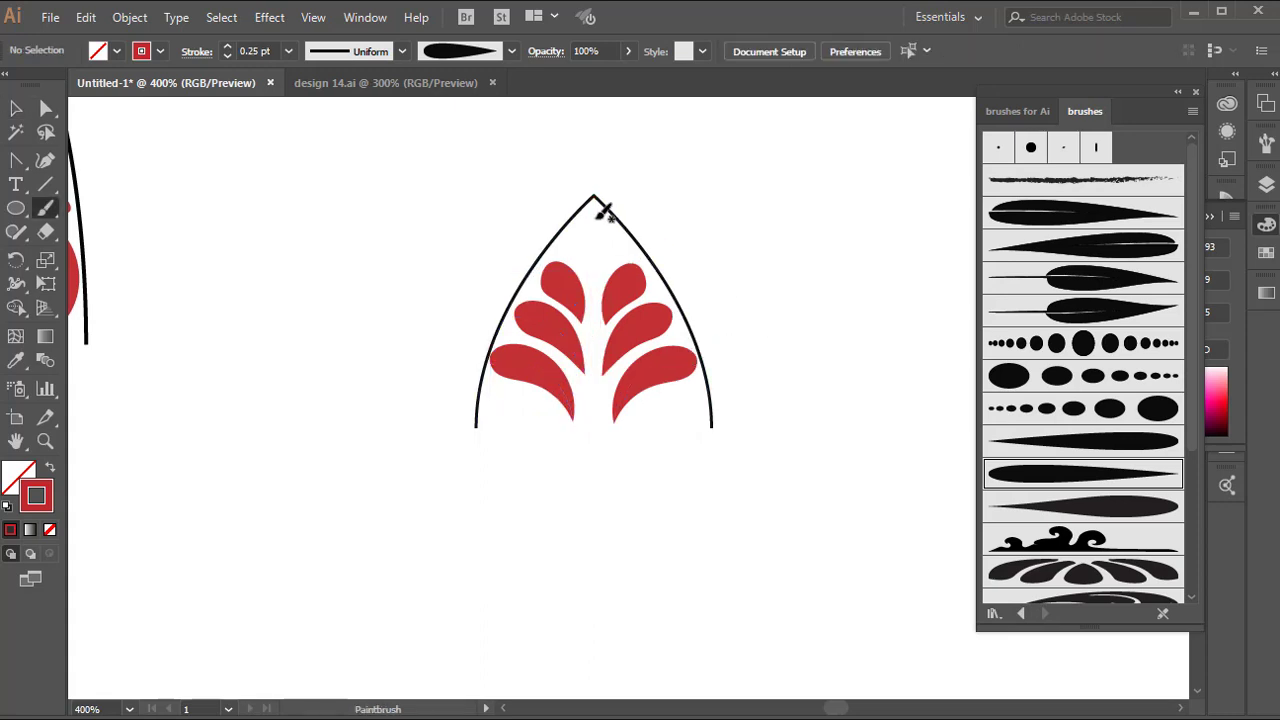
left_click_drag(595, 262, 600, 292)
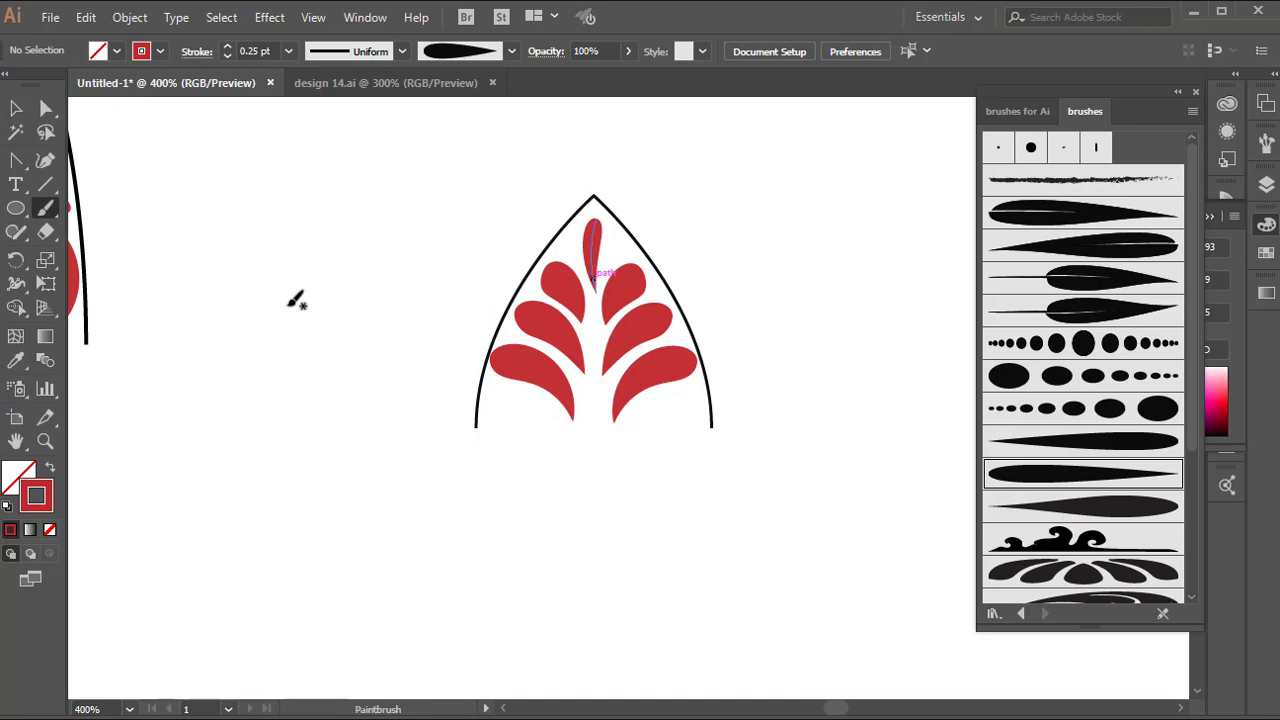
left_click(22, 114)
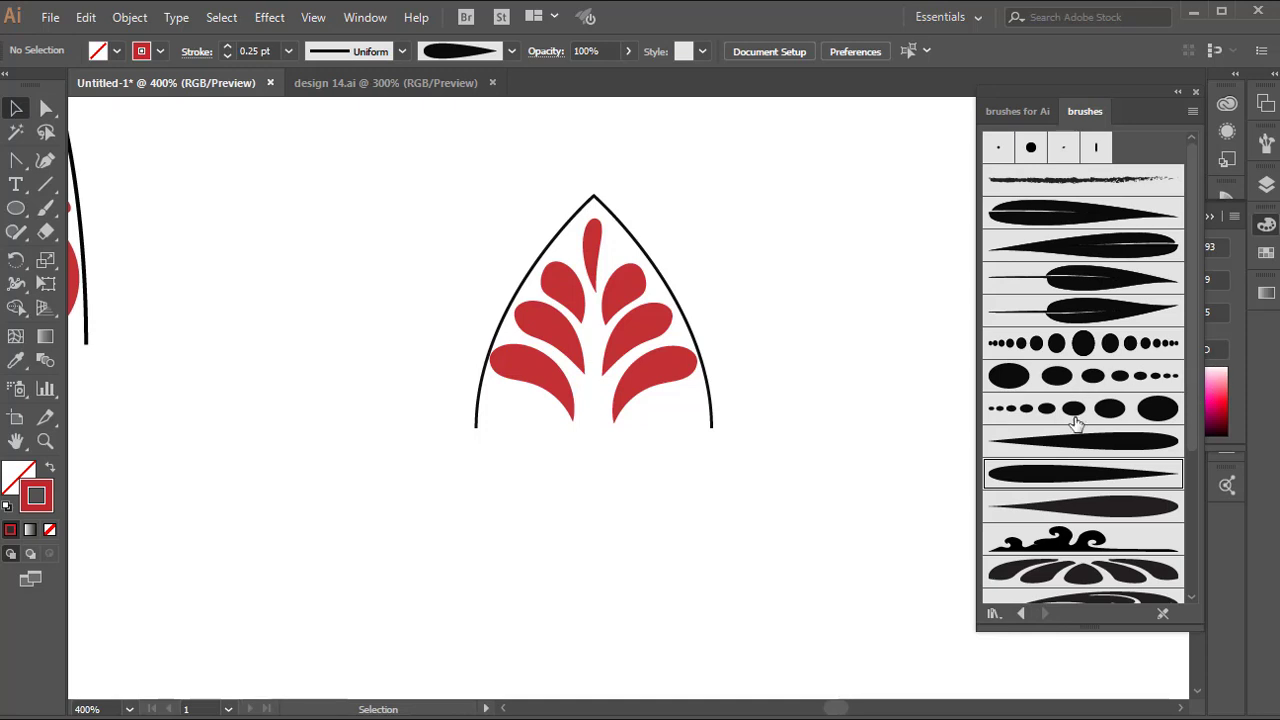
- Paint a 1 pt column of black dots shrinking upward between the petals with the tapering dots brush, and shift it slightly right to center it
left_click(1080, 376)
key("b")
left_click_drag(593, 430, 594, 396)
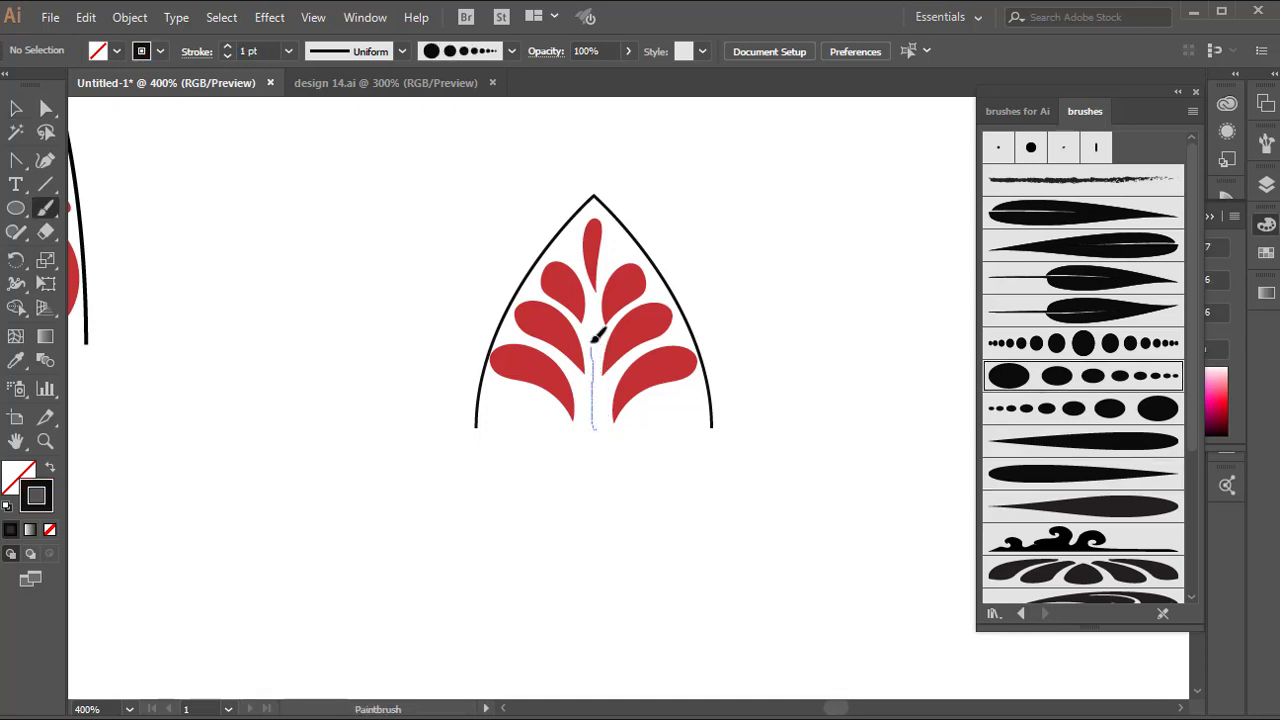
left_click_drag(594, 311, 593, 316)
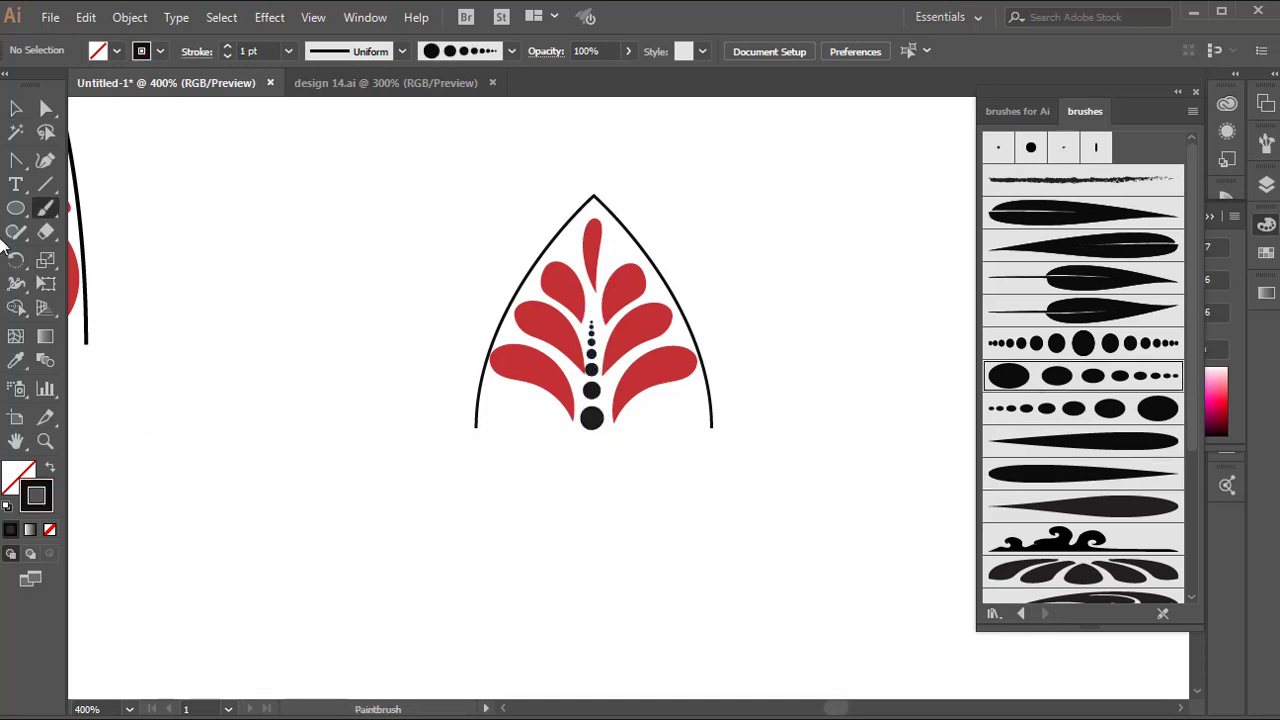
left_click(16, 108)
left_click(597, 424)
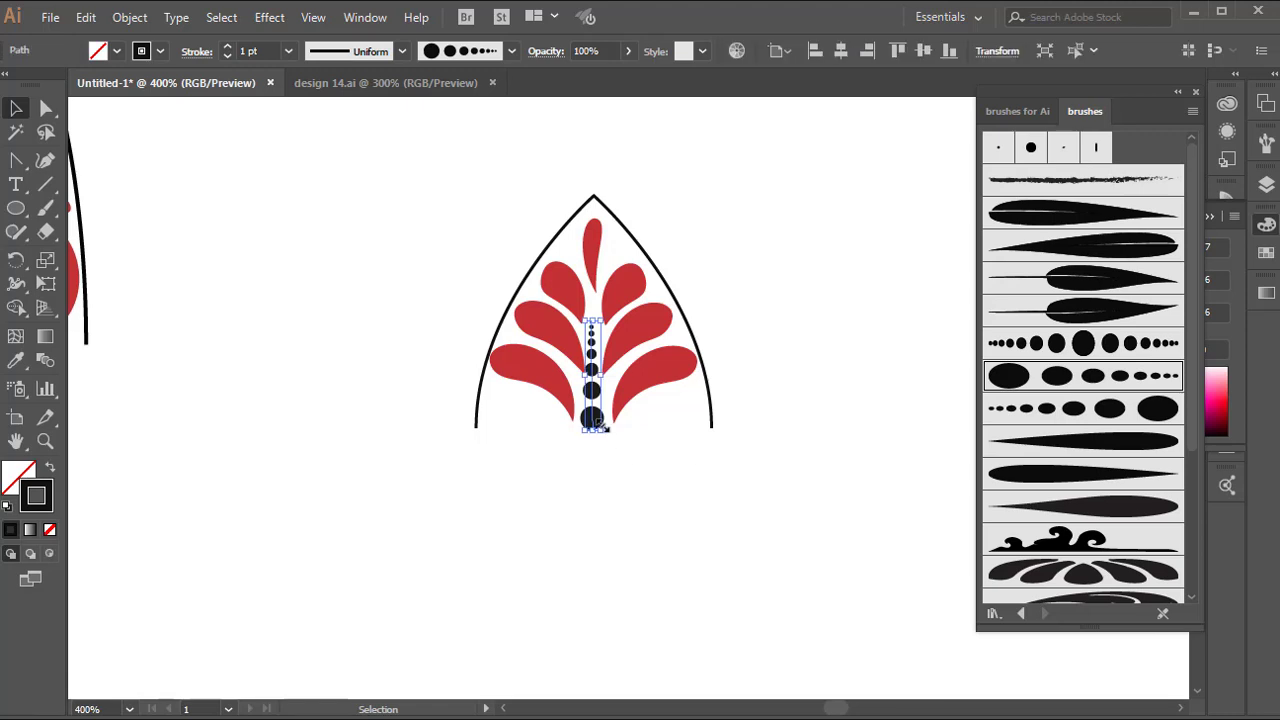
left_click_drag(602, 424, 606, 425)
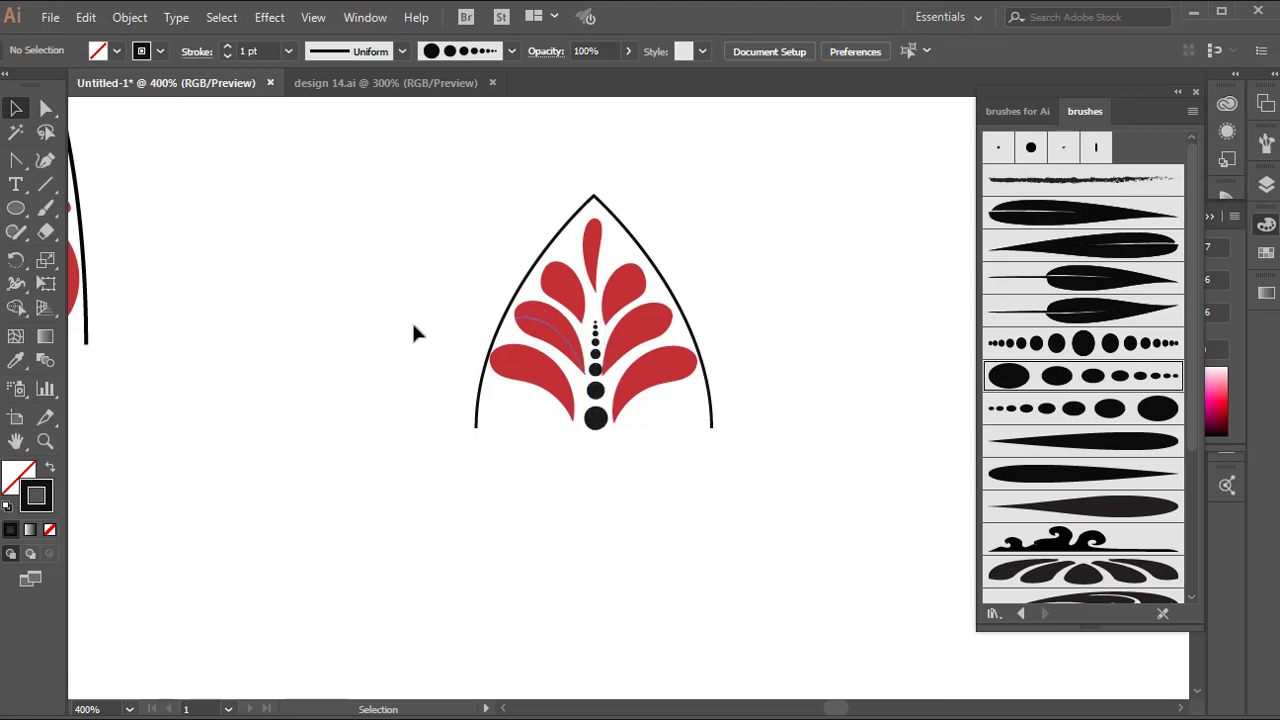
- Select the pointed arch with all its petals and dots, and group them
left_click_drag(472, 206, 733, 466)
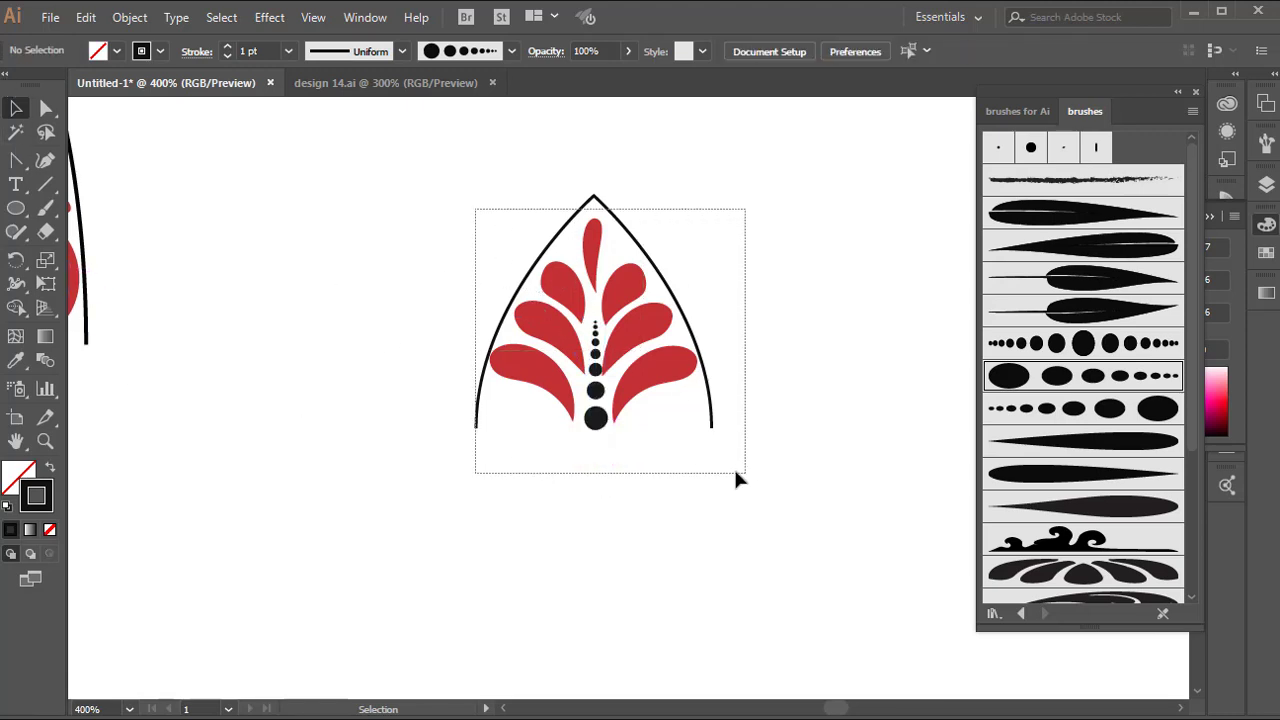
right_click(690, 452)
left_click(782, 281)
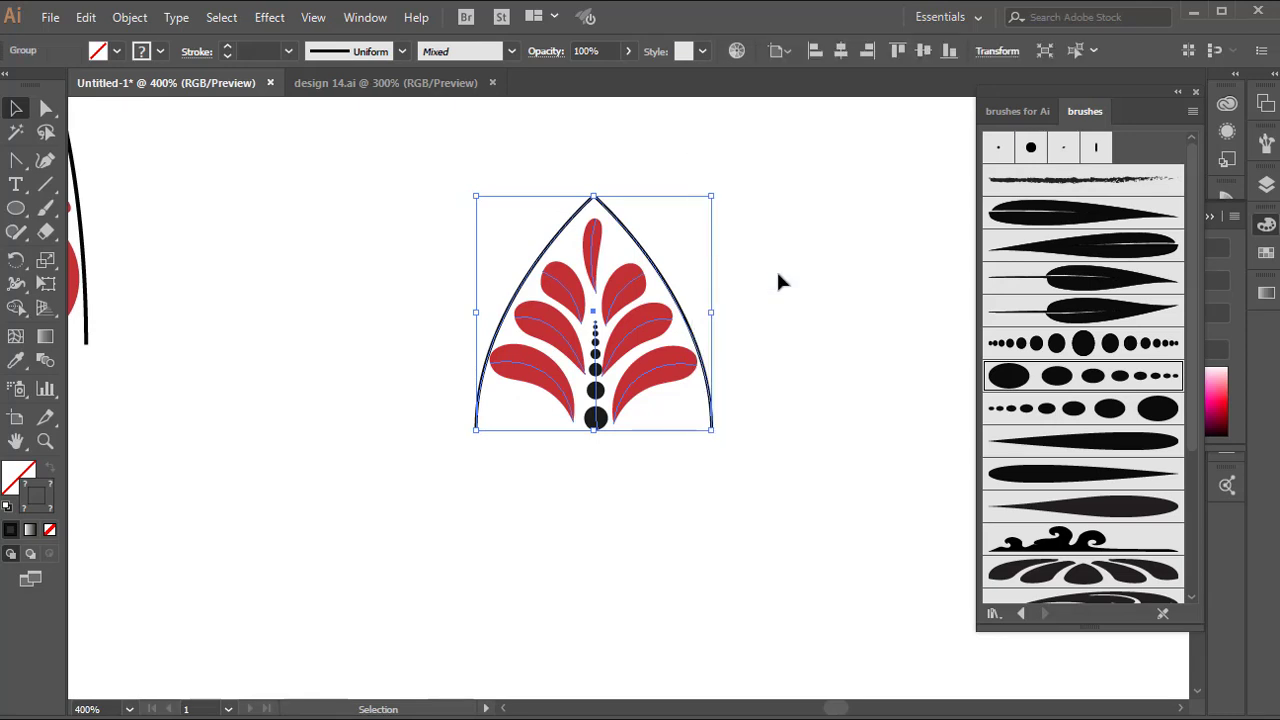
- Move the grouped pointed petal motif next to the tall scroll arch near the artboard's upper edge
scroll(750, 435, "down", 2, "alt")
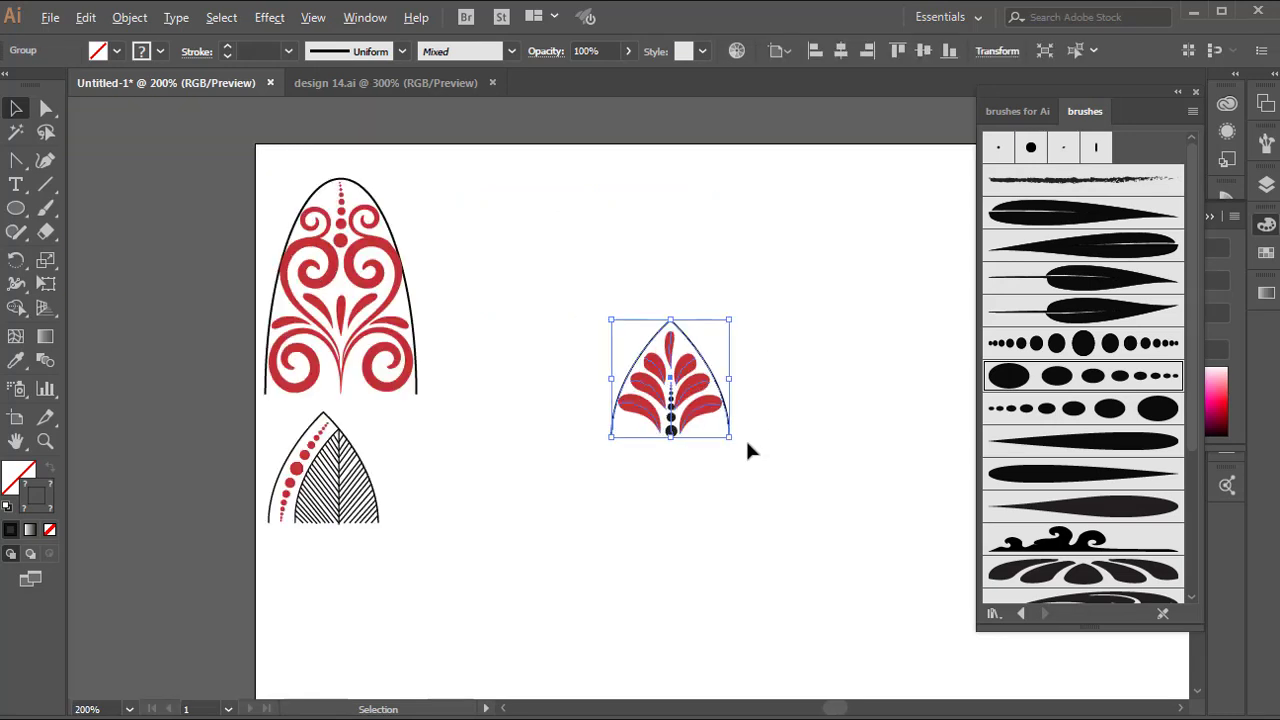
left_click(715, 483)
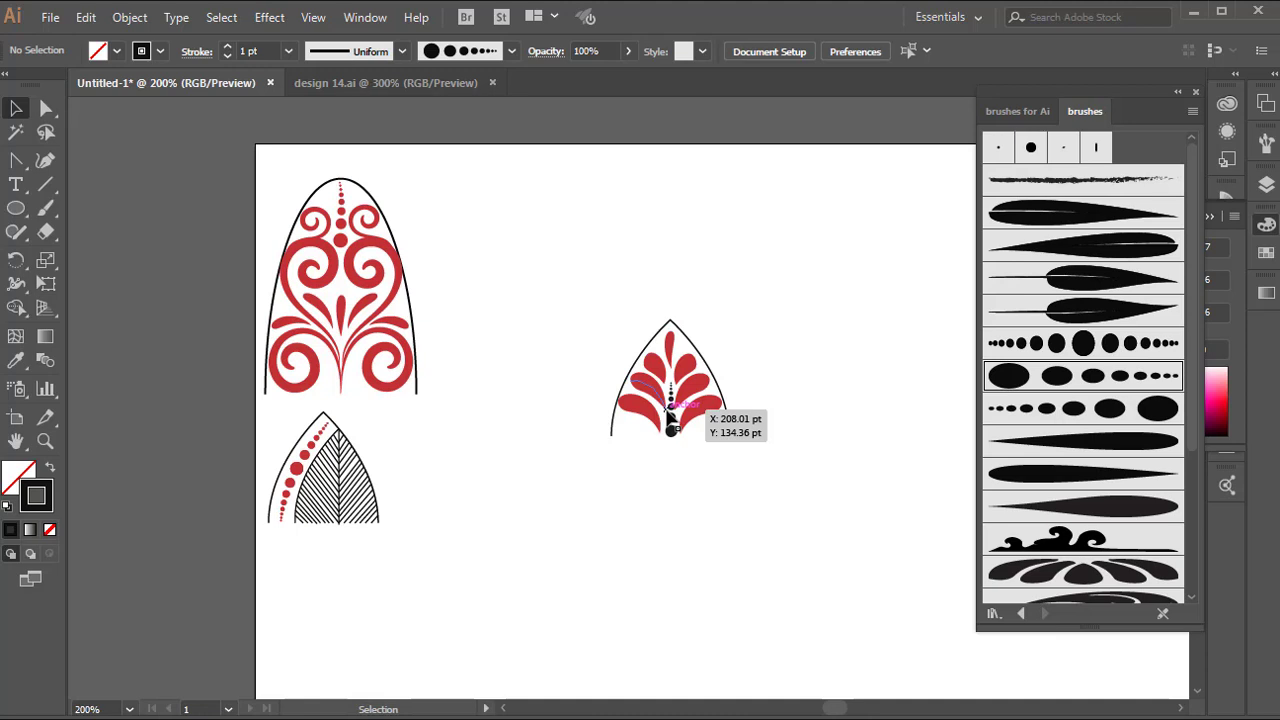
left_click_drag(670, 420, 478, 265)
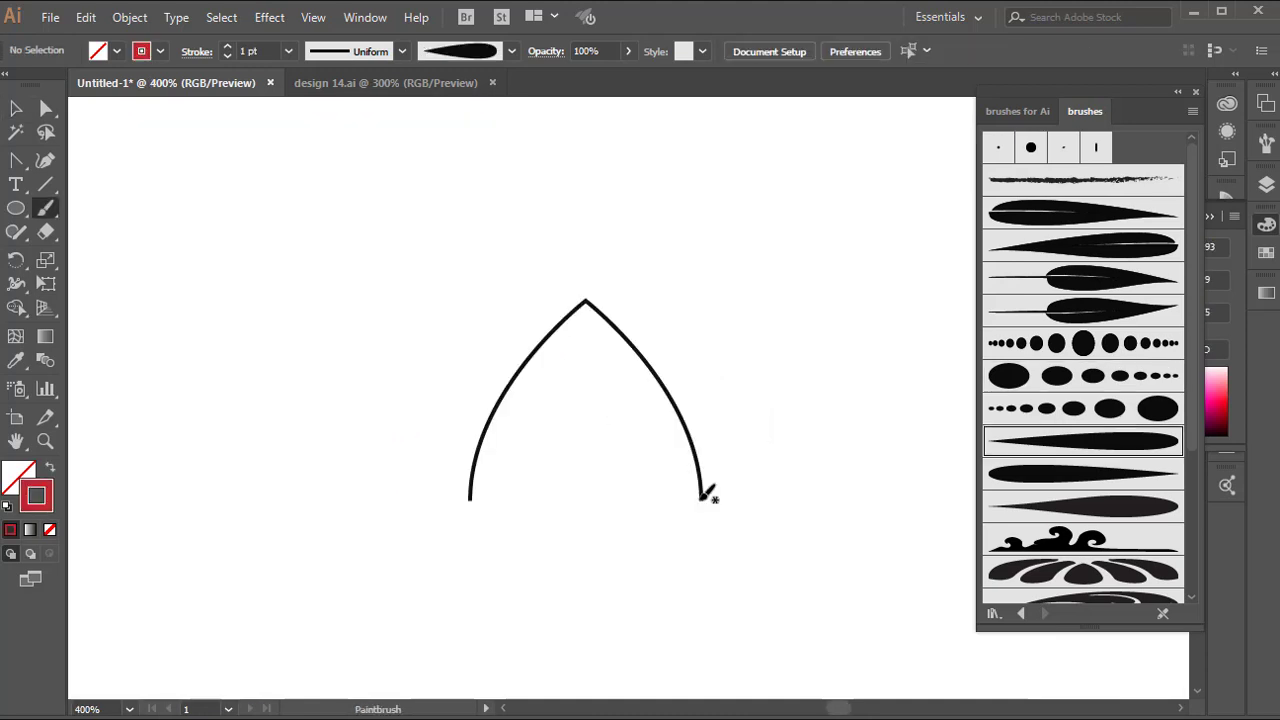
- Paint a 1 pt red tapering spiral from the new pointed arch's lower right end inward, and nudge it right to meet the outline
mouse_move(700, 497)
left_mouse_down()
mouse_move(676, 435)
mouse_move(646, 423)
mouse_move(617, 424)
mouse_move(597, 446)
mouse_move(613, 498)
mouse_move(638, 500)
mouse_move(664, 462)
mouse_move(651, 445)
mouse_move(622, 444)
mouse_move(615, 469)
mouse_move(650, 461)
left_mouse_up()
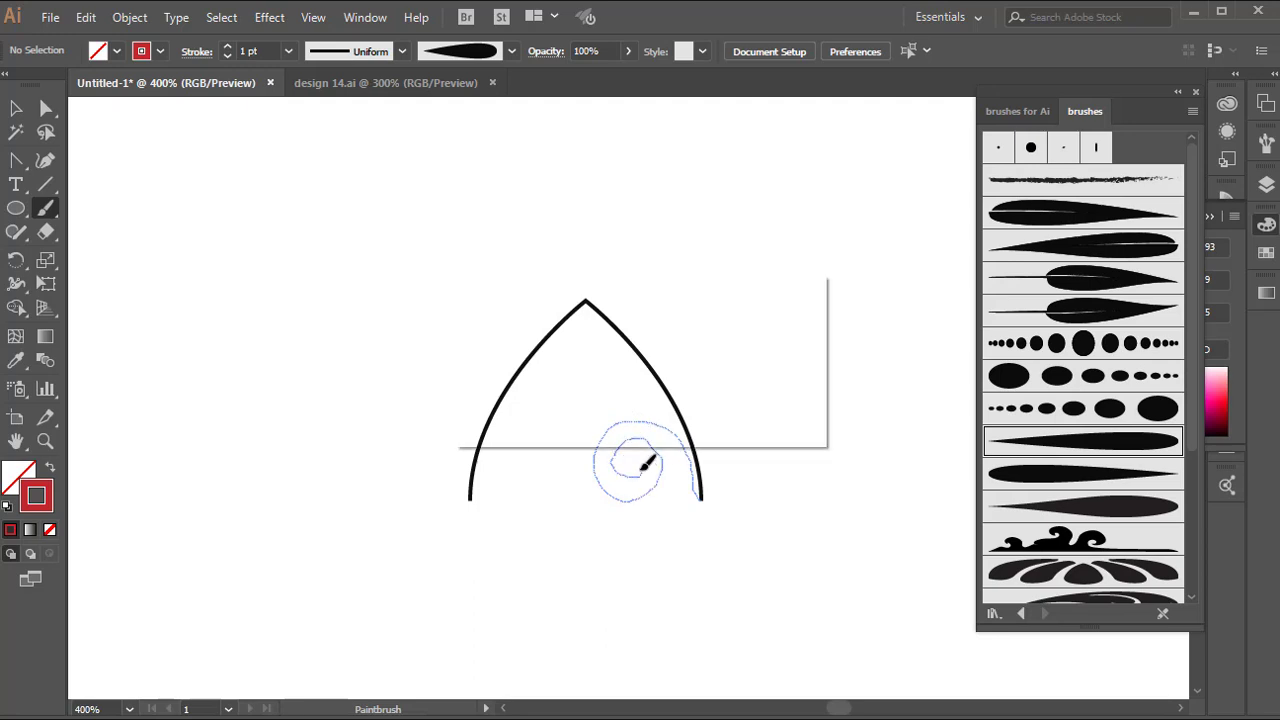
left_click(16, 108)
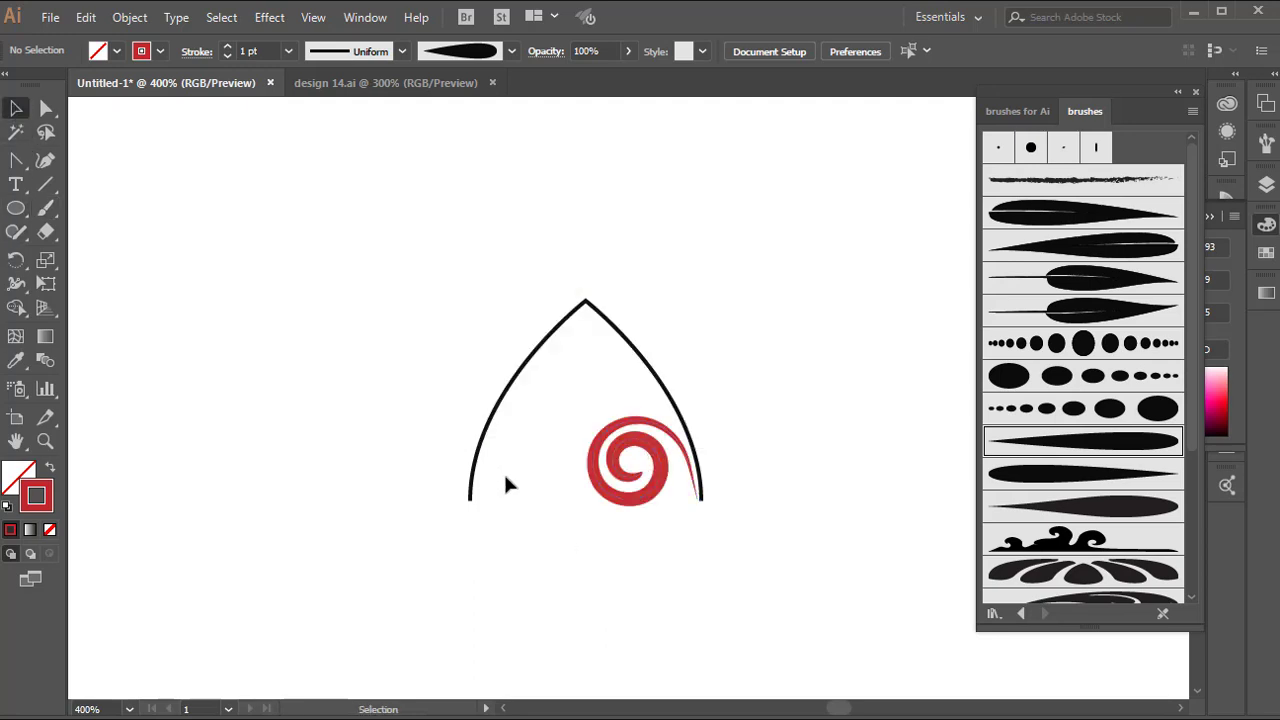
left_click(651, 490)
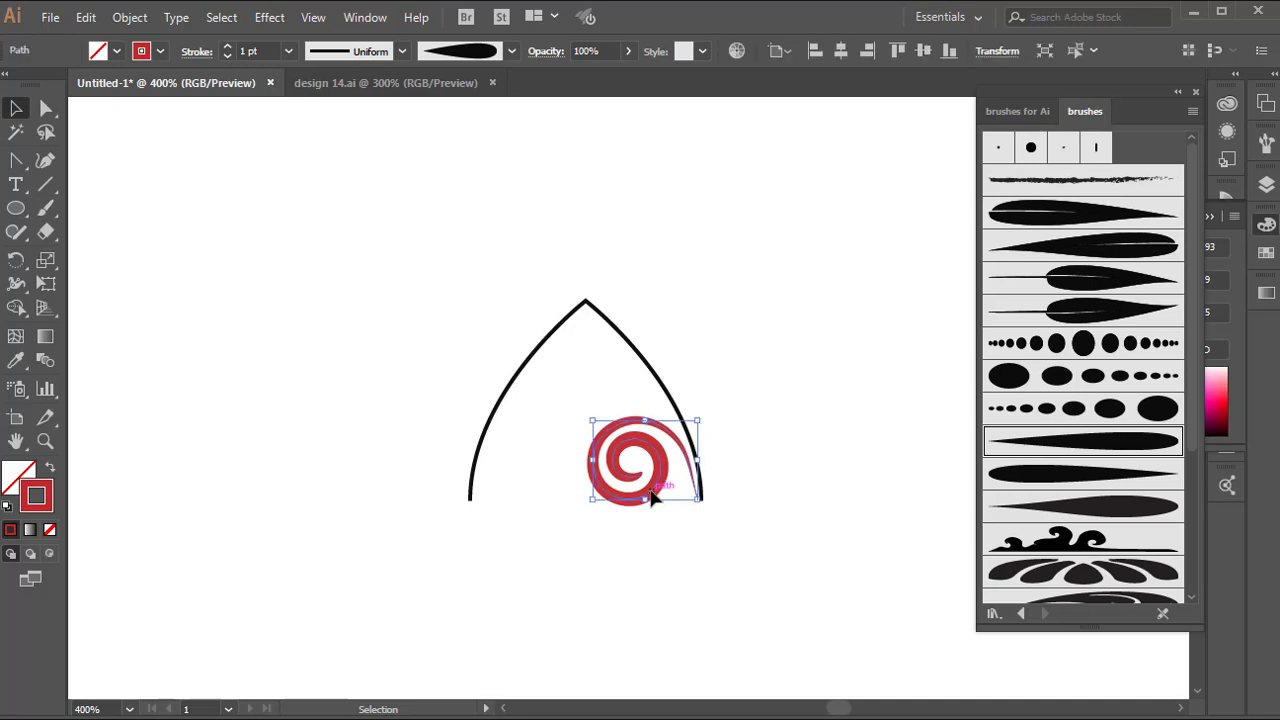
key("Right")
key("Right")
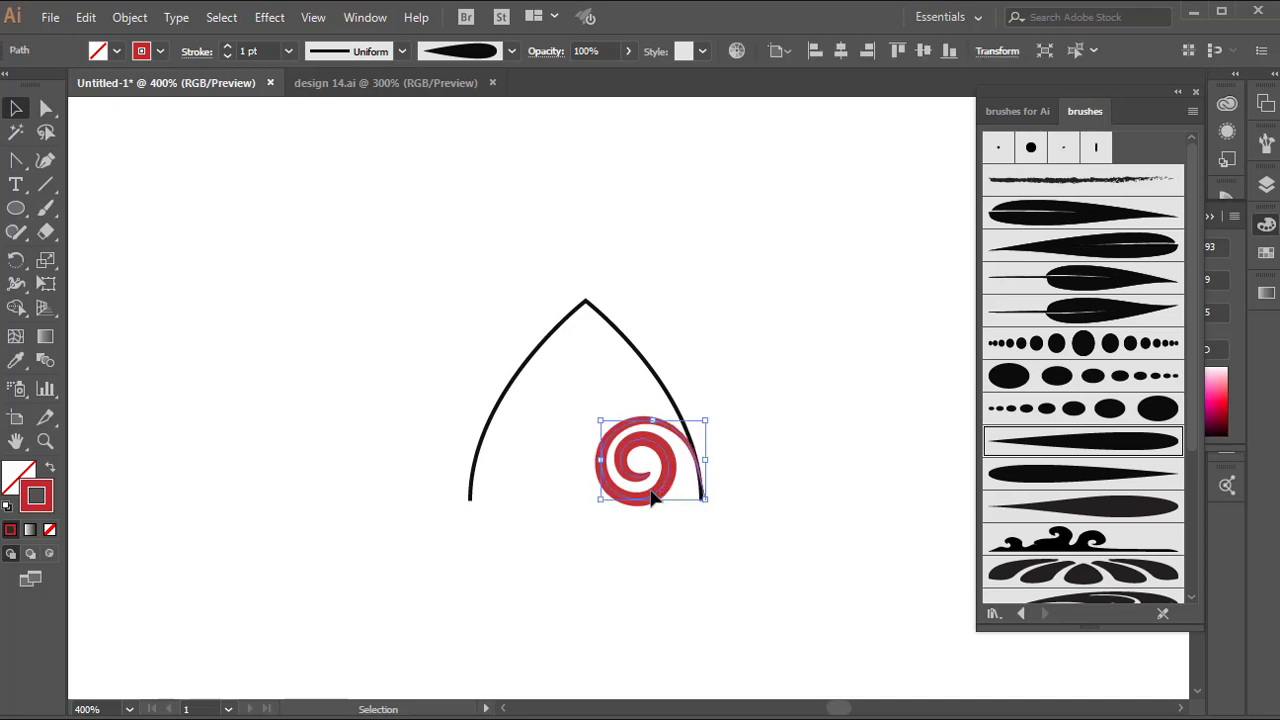
key("Left")
- Reflect a copy of the spiral across the vertical axis and place it in the arch's left half
right_click(625, 508)
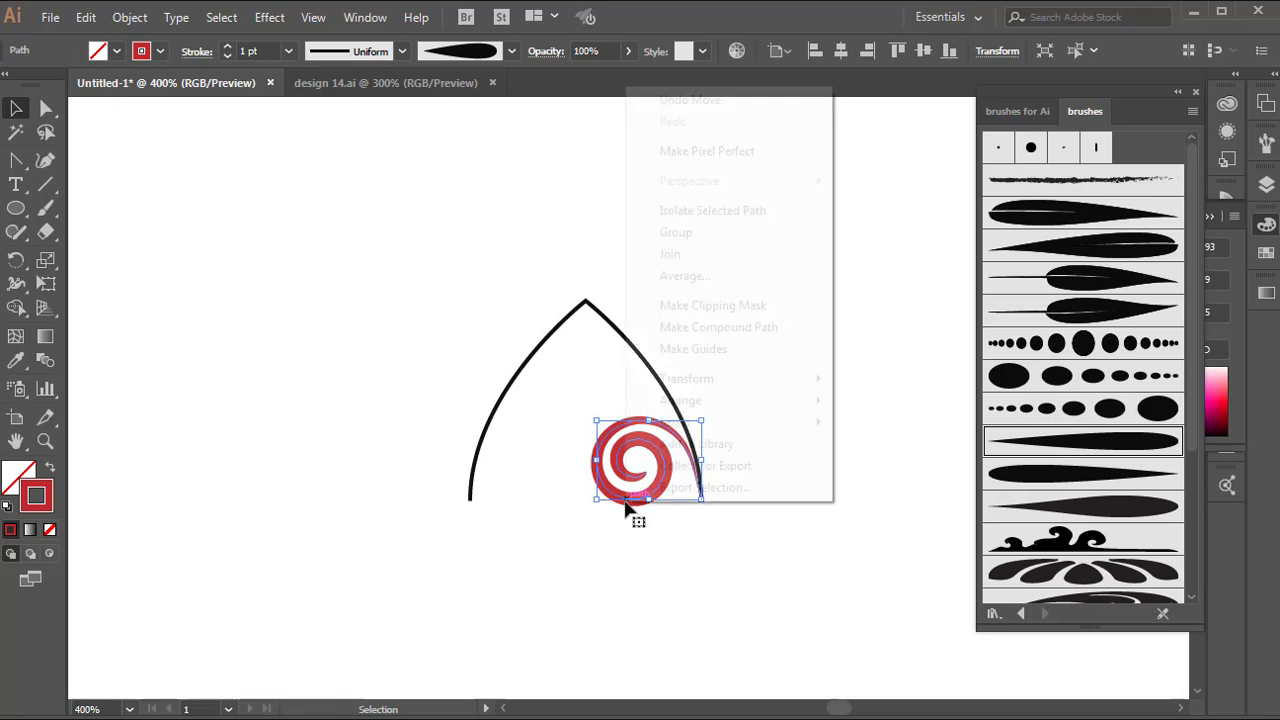
mouse_move(706, 380)
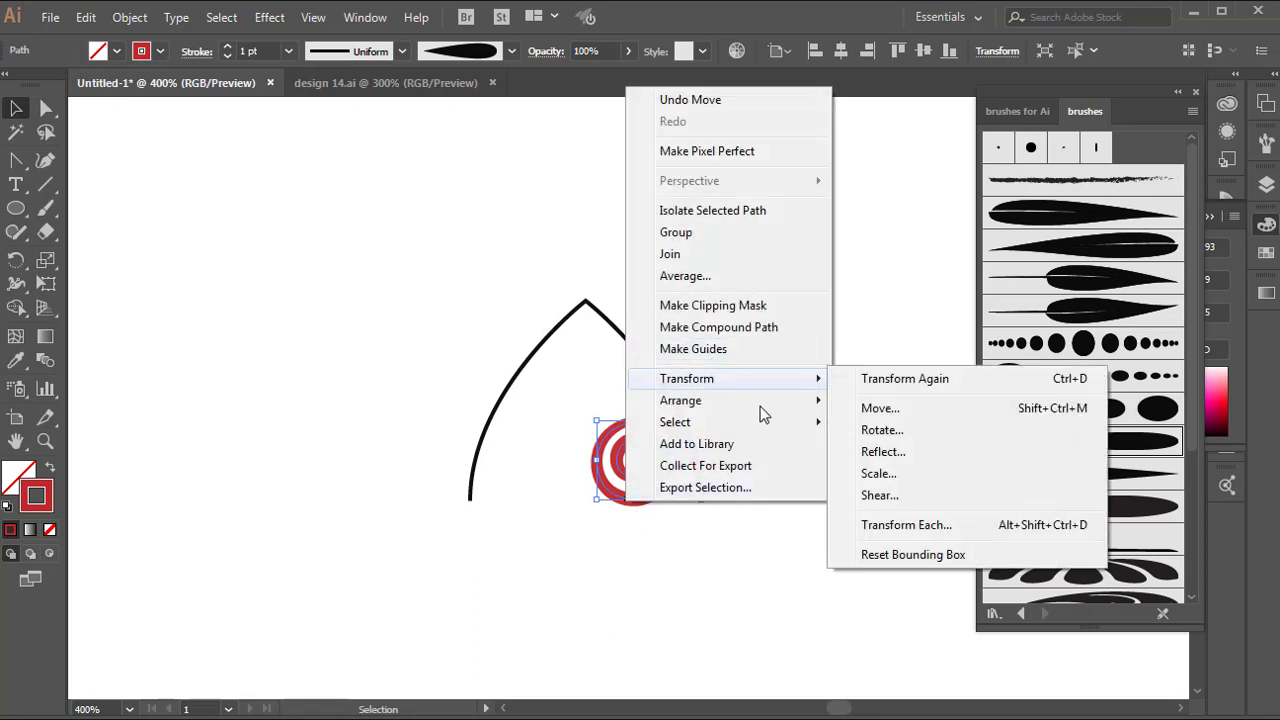
left_click(891, 453)
left_click(573, 499)
left_click(564, 531)
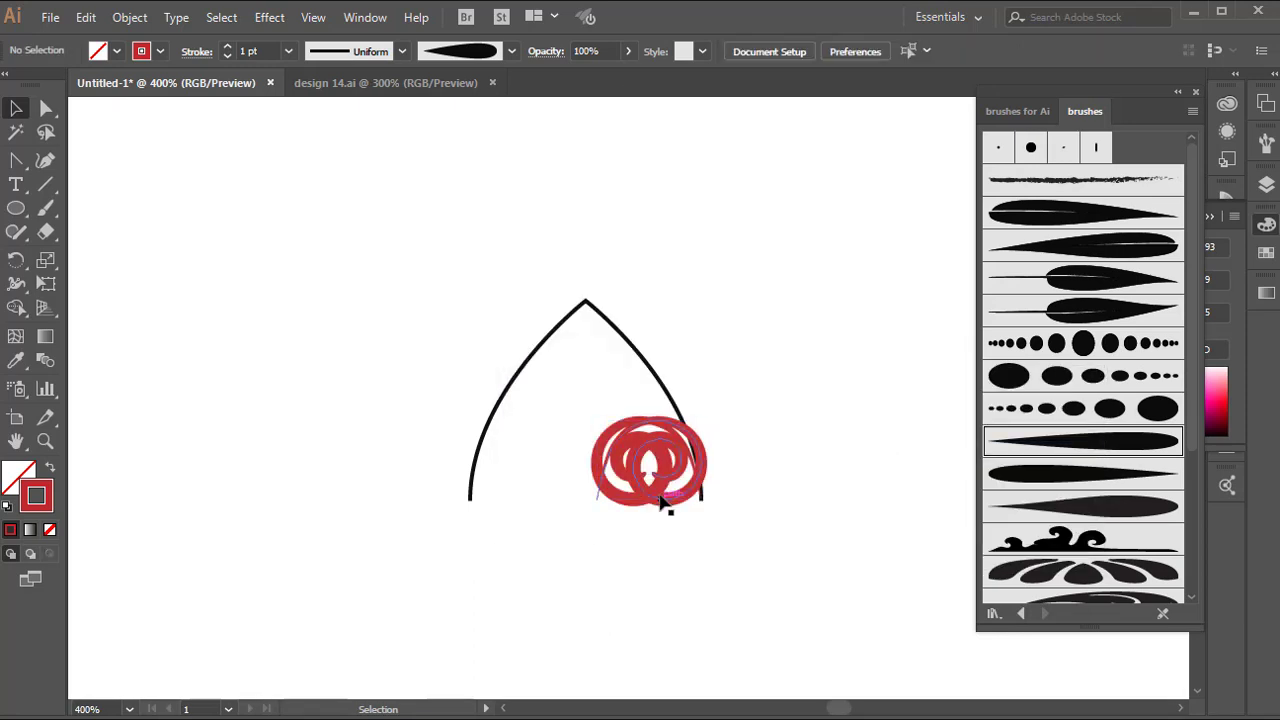
left_click_drag(662, 474, 552, 476)
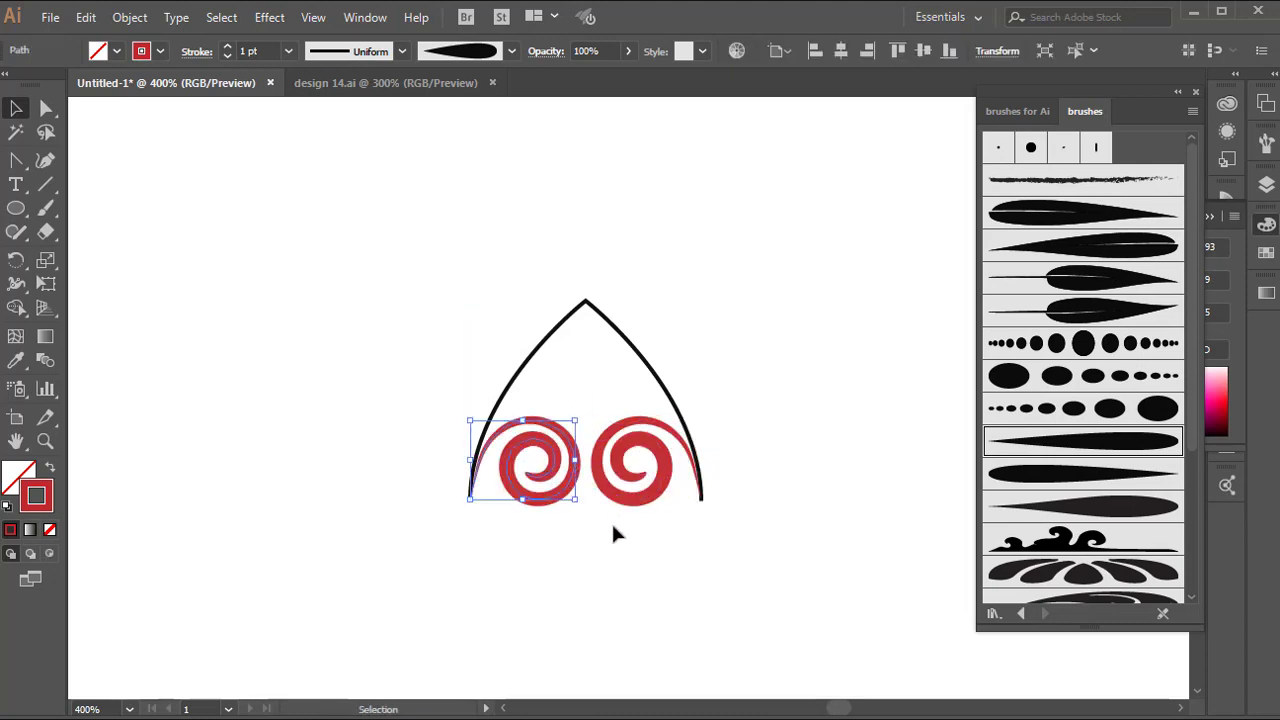
left_click(613, 529)
- Paint a 1 pt arc of red dots above the right spiral, shrinking toward the arch's center
key("b")
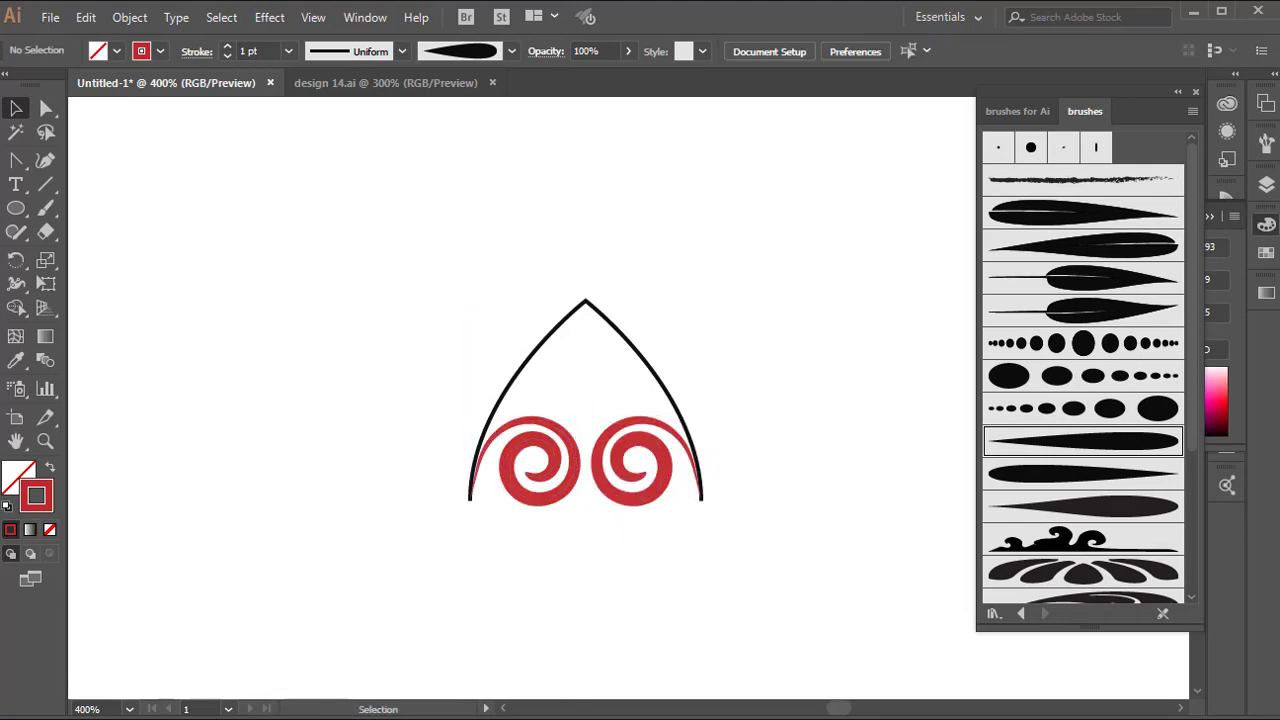
mouse_move(649, 404)
left_mouse_down()
mouse_move(621, 403)
mouse_move(588, 434)
left_mouse_up()
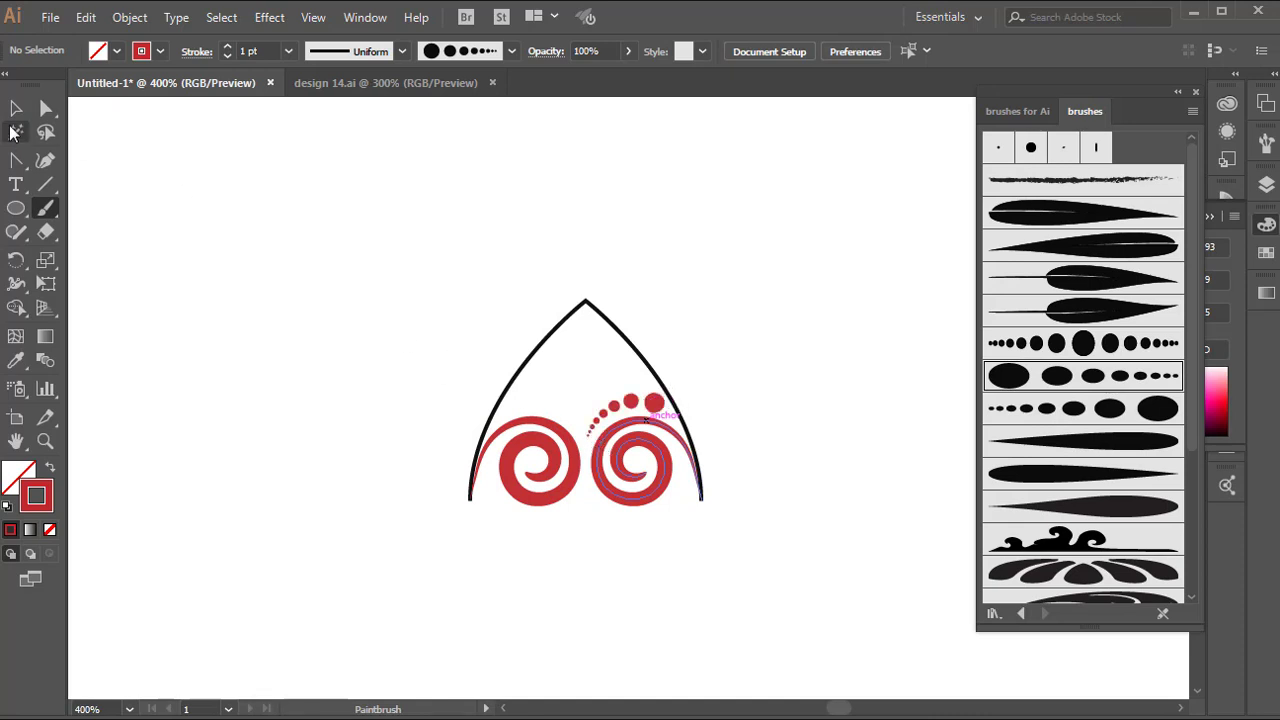
left_click(16, 108)
- Reflect a copy of the dot arc across the vertical axis, move it above the left spiral and nudge it toward the center
right_click(636, 413)
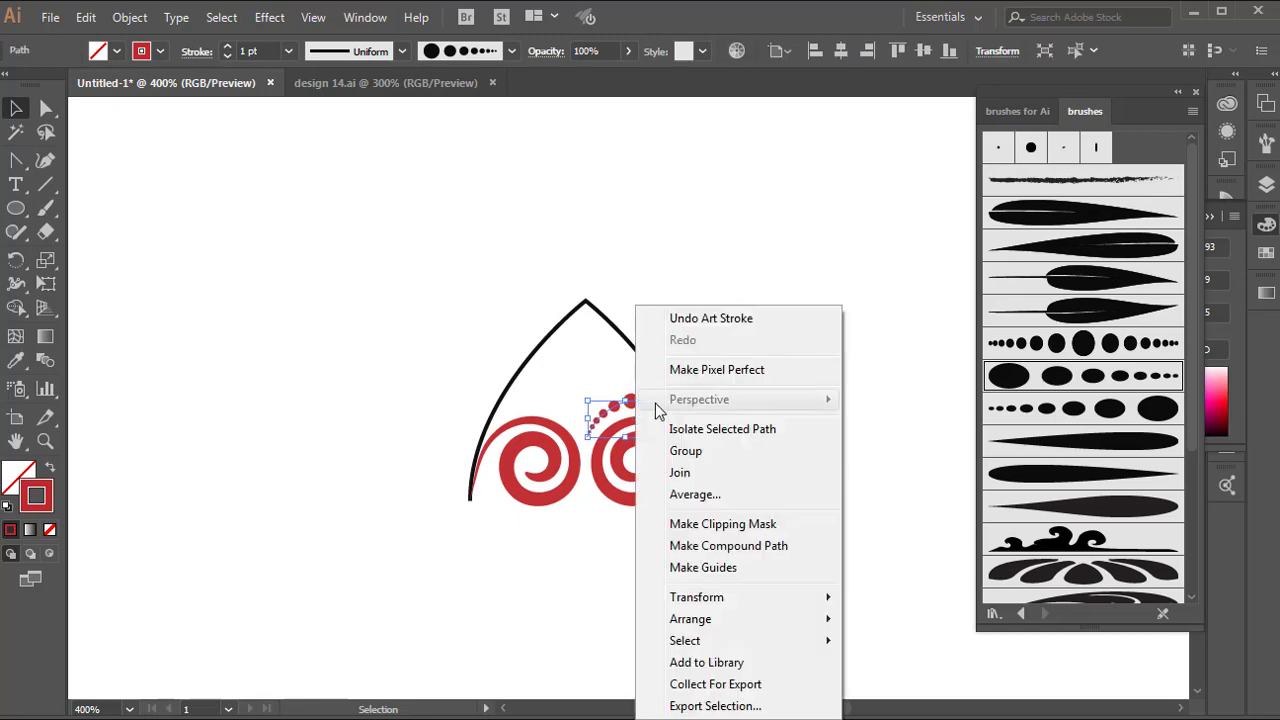
mouse_move(743, 601)
left_click(892, 494)
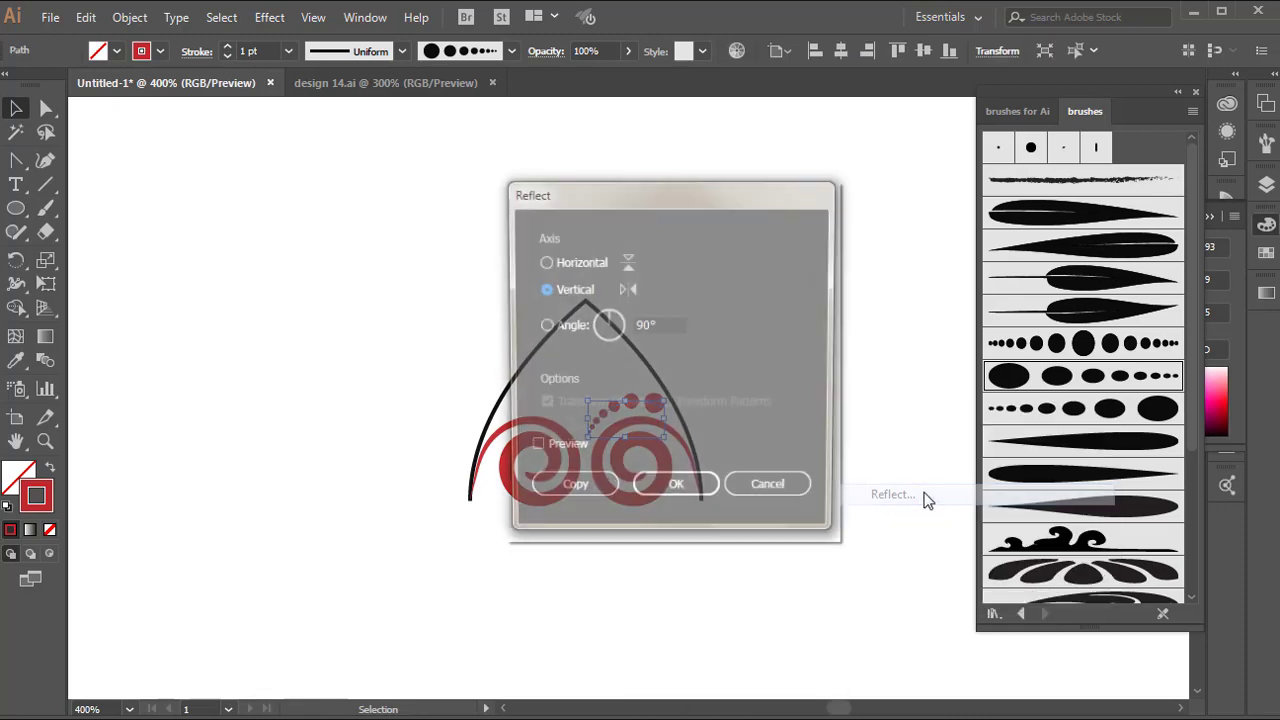
left_click(571, 491)
left_click(630, 488)
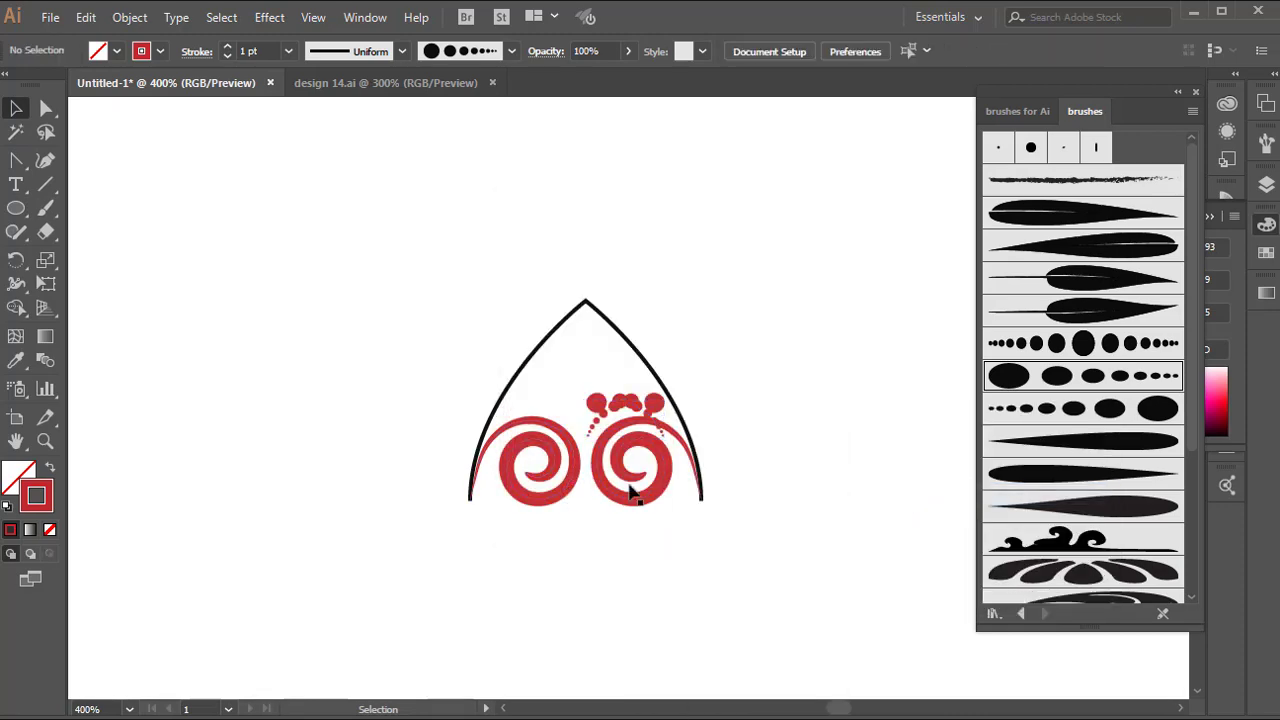
left_click_drag(612, 412, 563, 424)
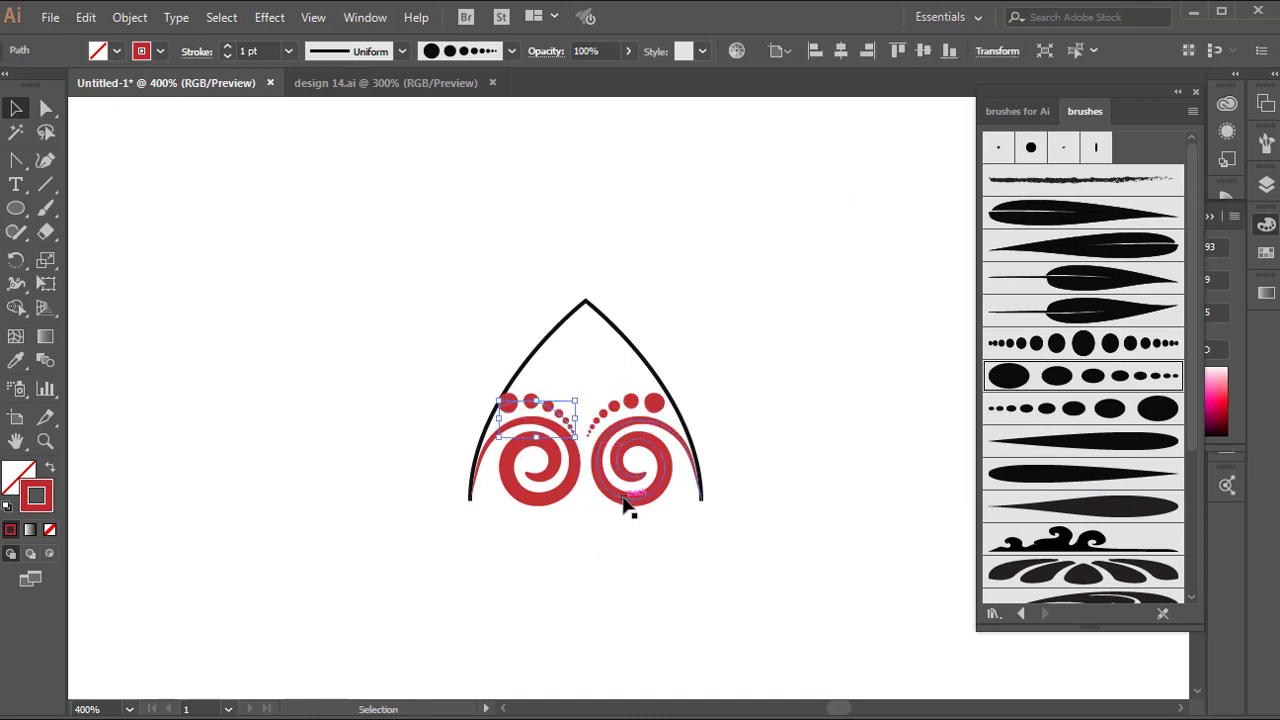
key("Right")
key("Right")
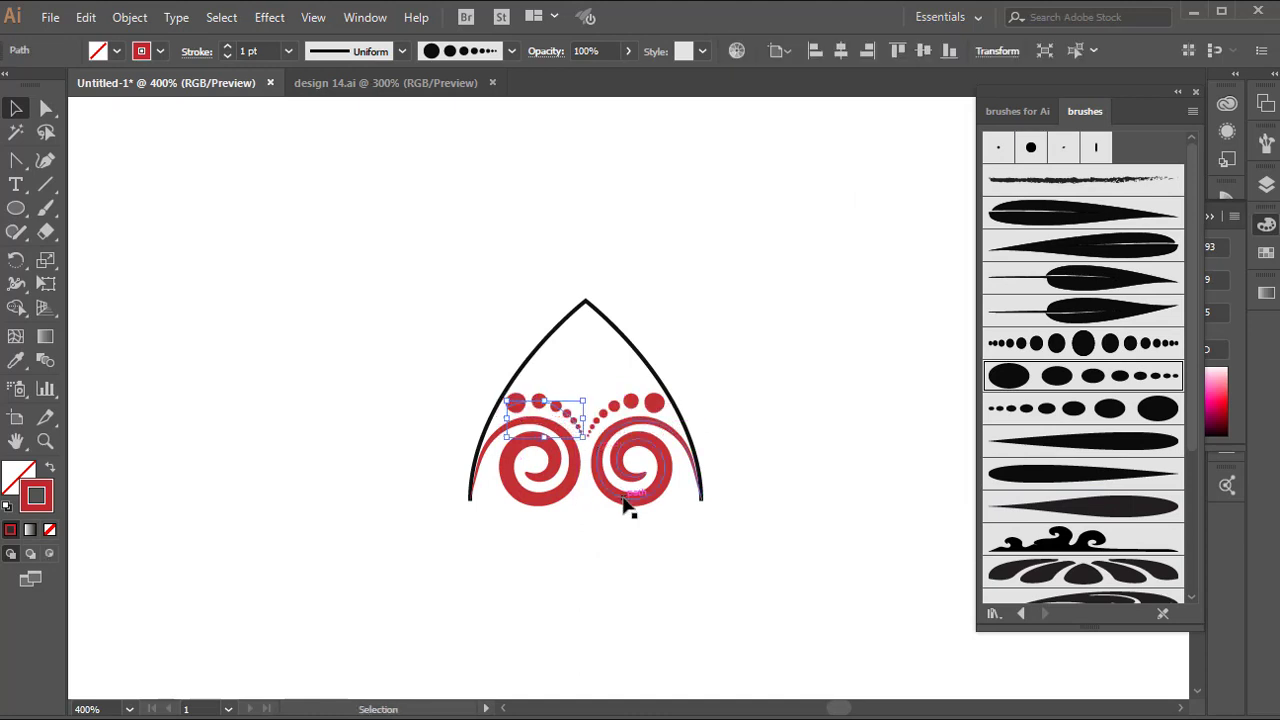
left_click(757, 399)
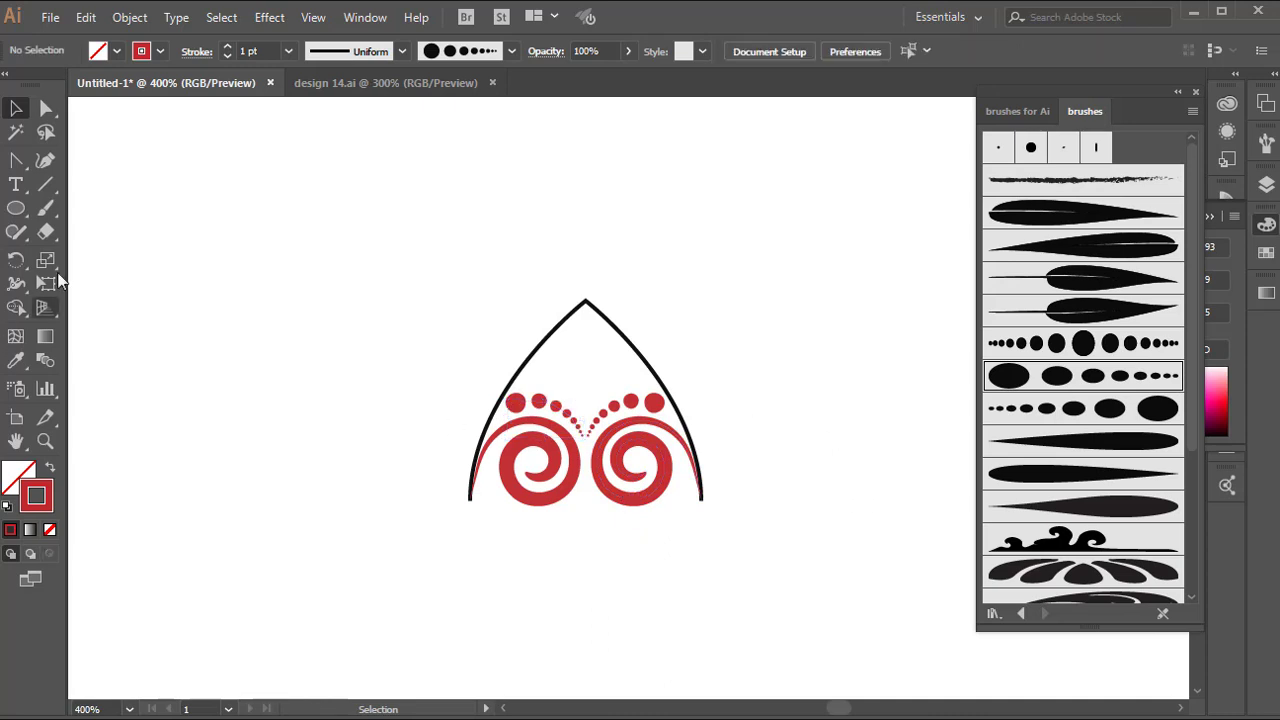
- Paint three 0.25 pt red petals stacked above the right dot arc, with their tips toward the center, repainting the topmost one
left_click(46, 209)
left_click(1085, 460)
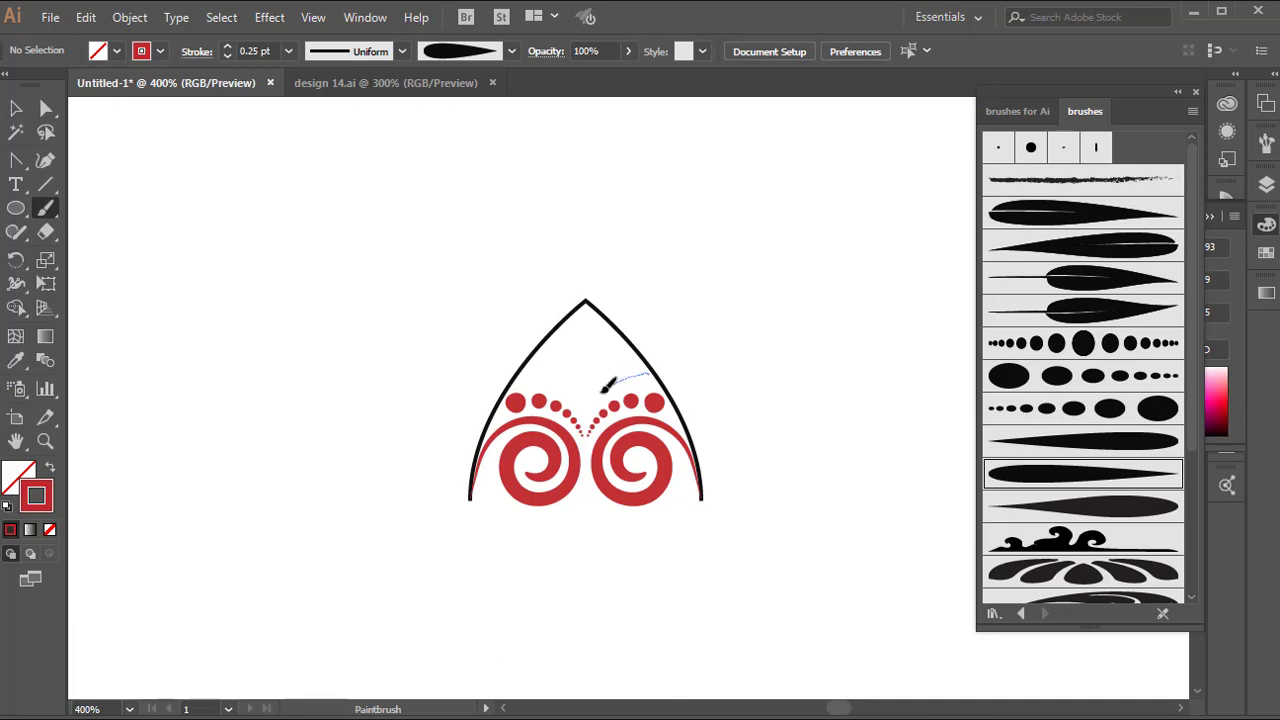
left_click_drag(590, 404, 588, 409)
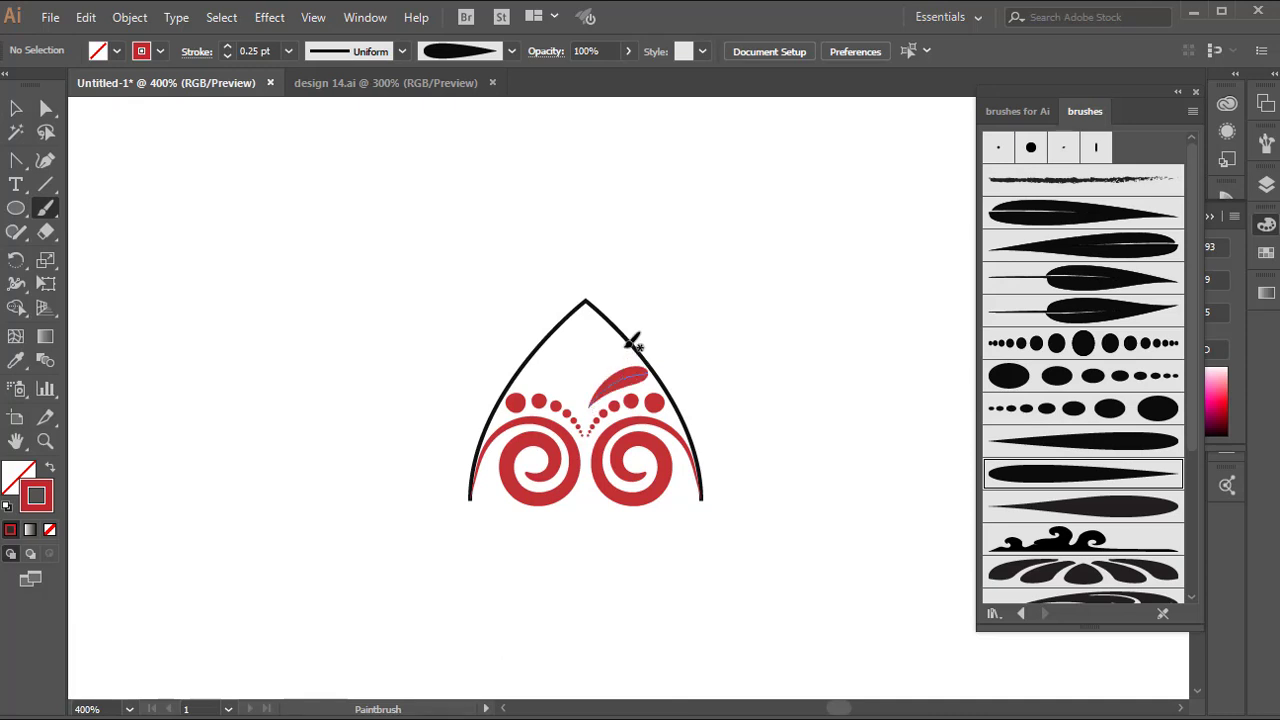
left_click_drag(604, 353, 588, 390)
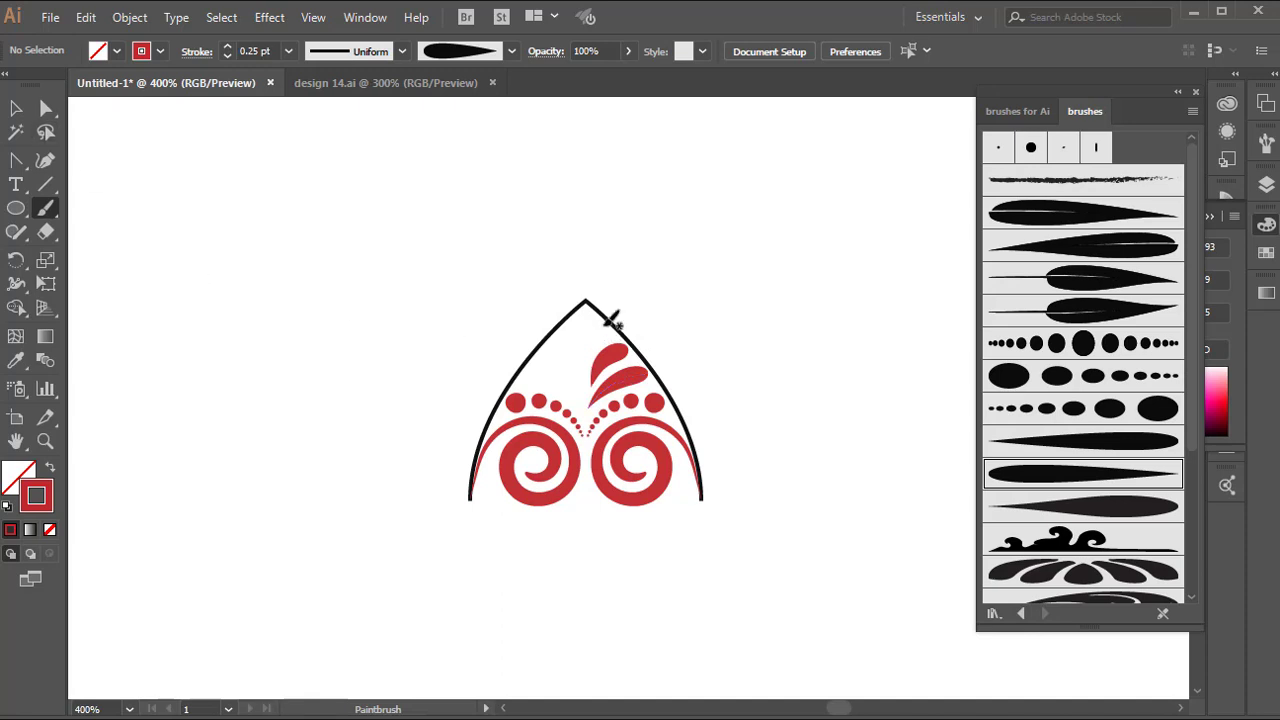
left_click_drag(601, 323, 587, 366)
key("ctrl+z")
left_click_drag(596, 356, 591, 362)
- Group the three petals, reflect a copy across the vertical axis and move it to the arch's left half
key("v")
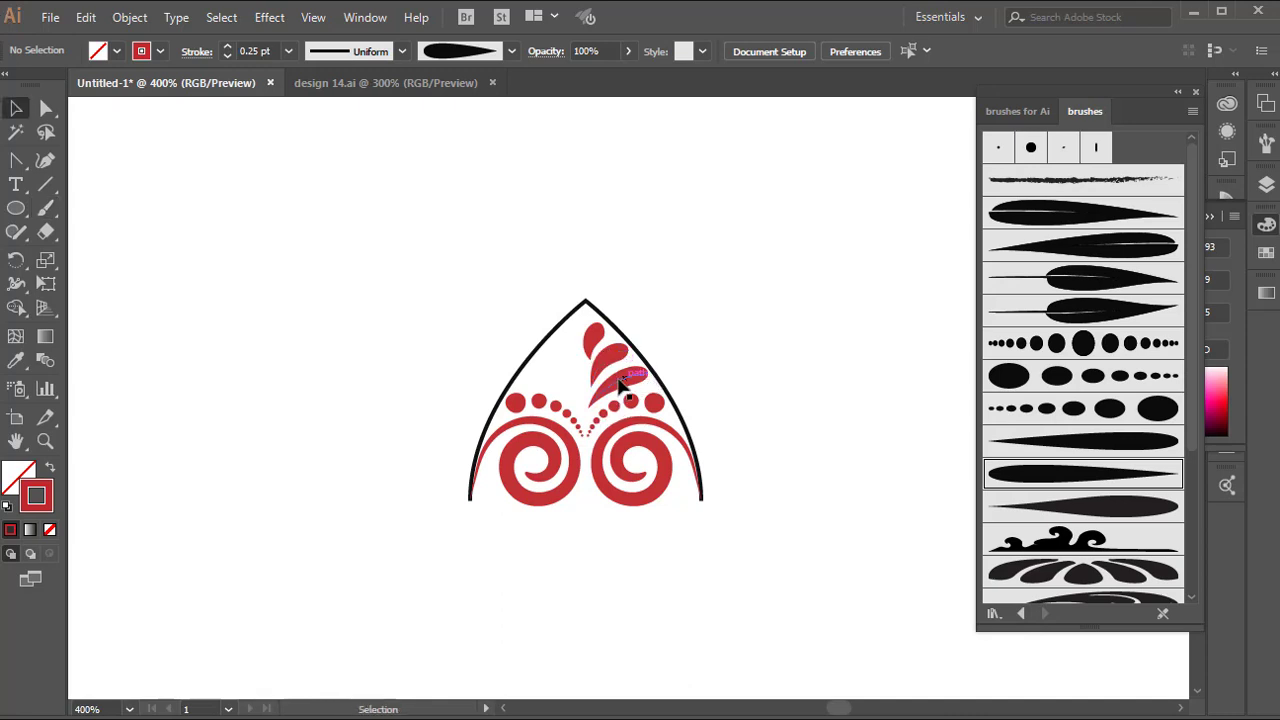
right_click(618, 380)
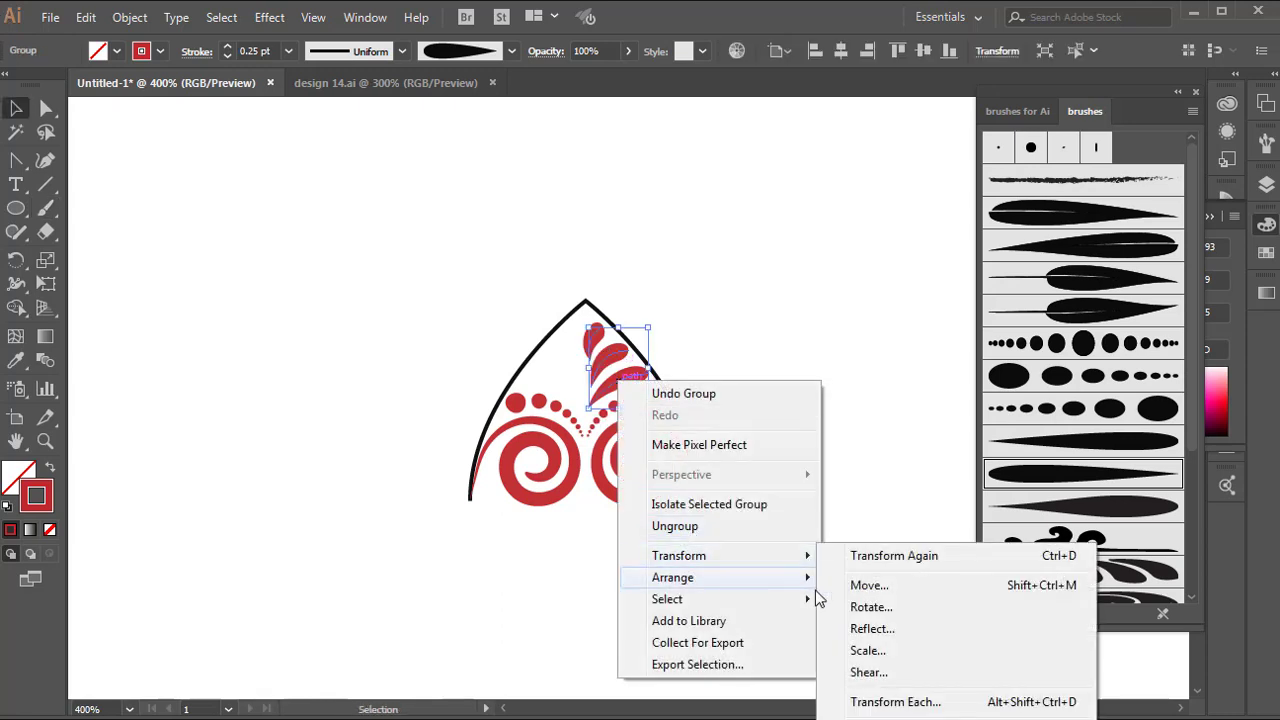
left_click(887, 634)
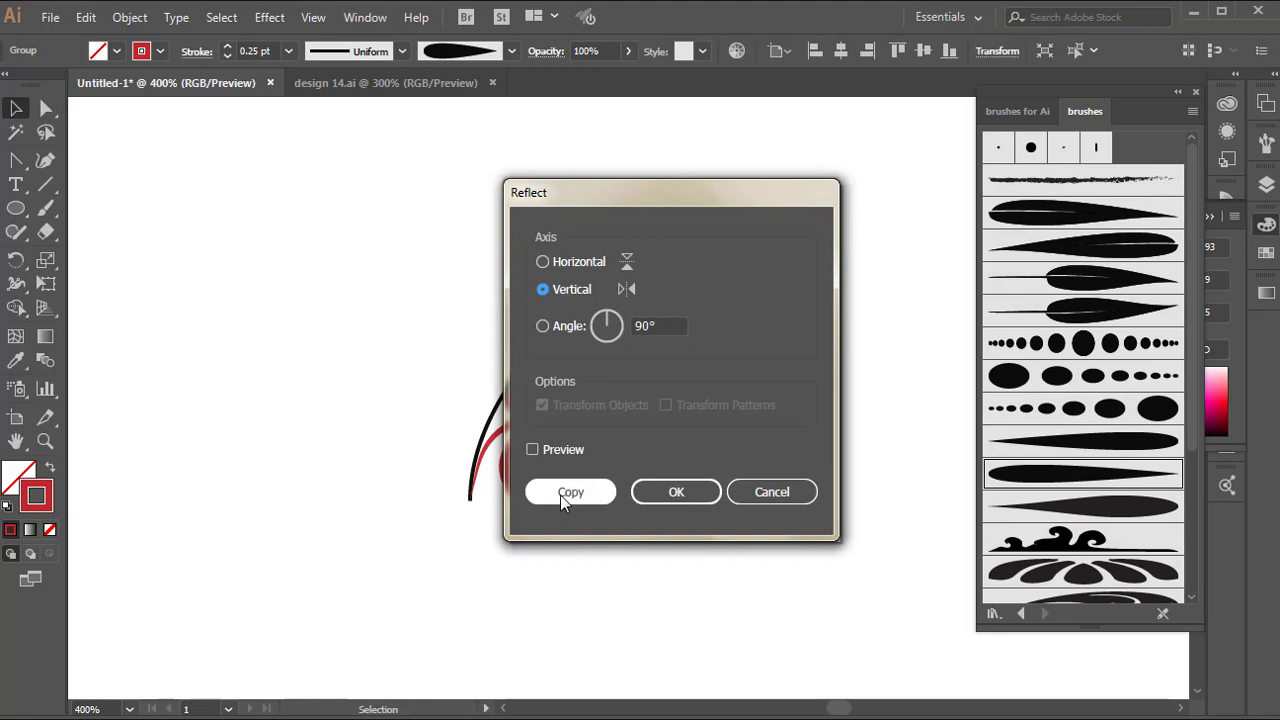
left_click(570, 492)
left_click_drag(612, 384, 548, 384)
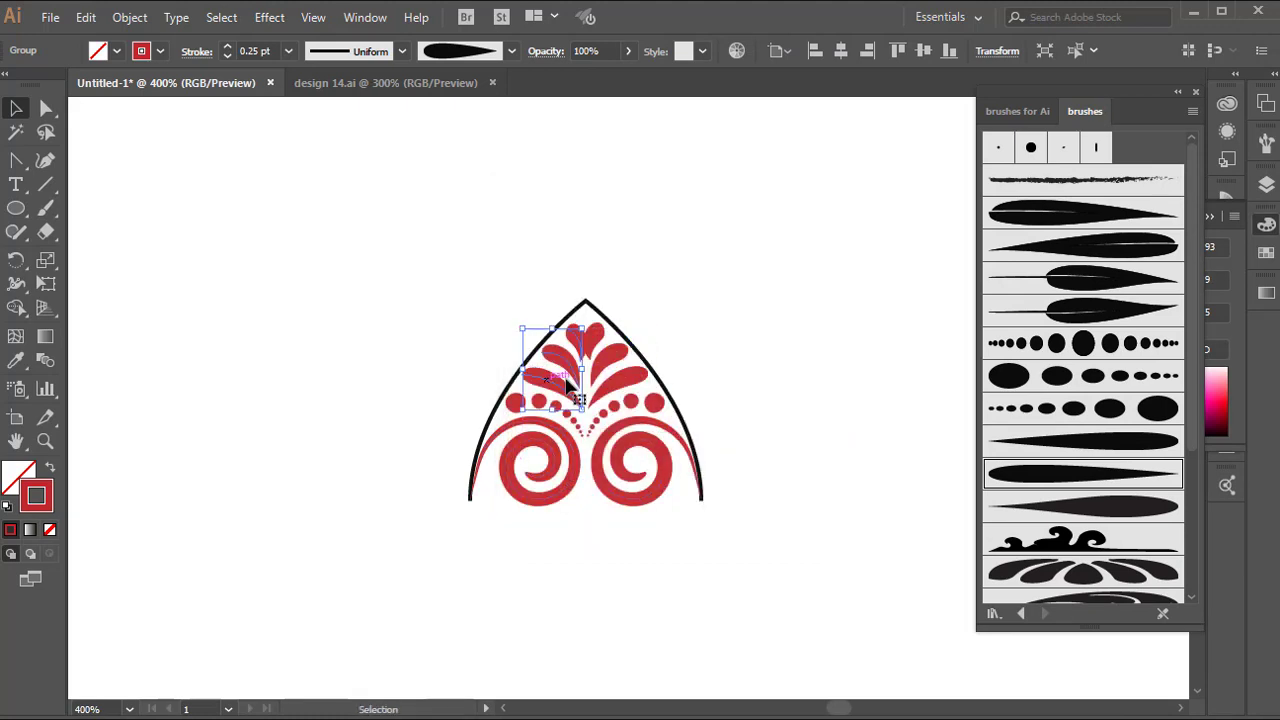
- Nudge the two petal groups slightly apart so a gap separates them along the arch's center
left_click(705, 330)
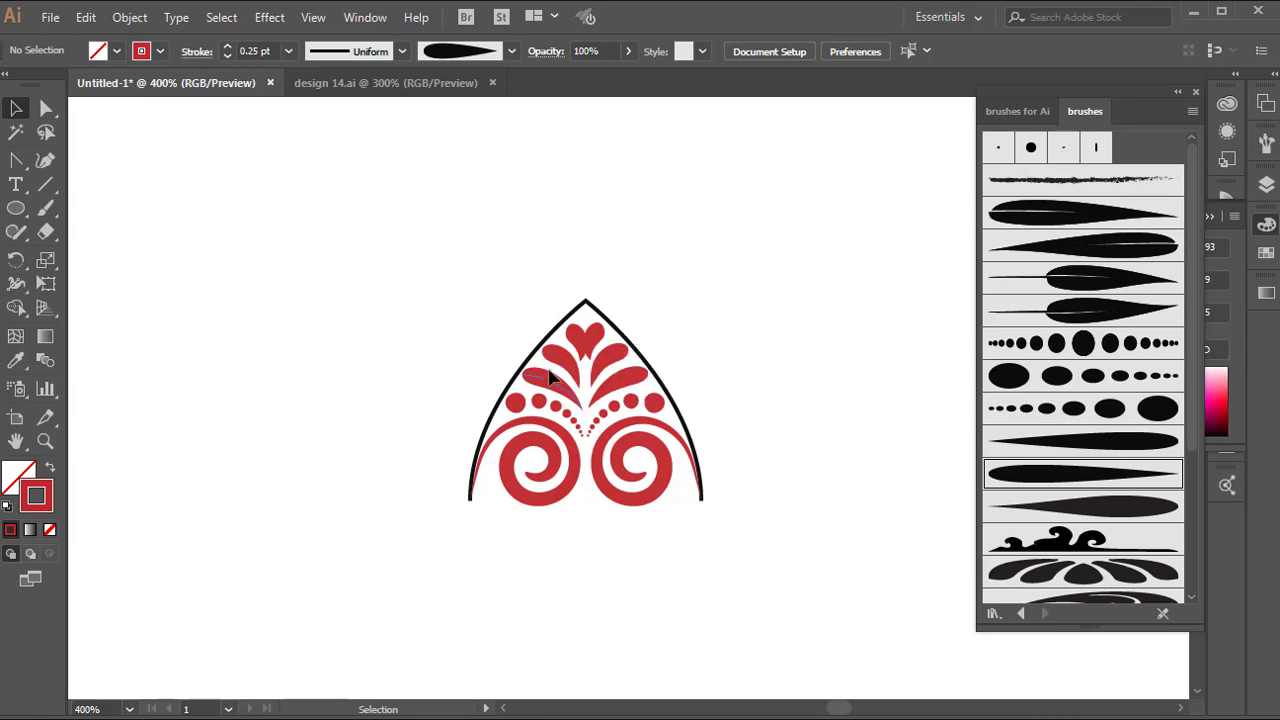
left_click(566, 360)
key("Left")
left_click(682, 344)
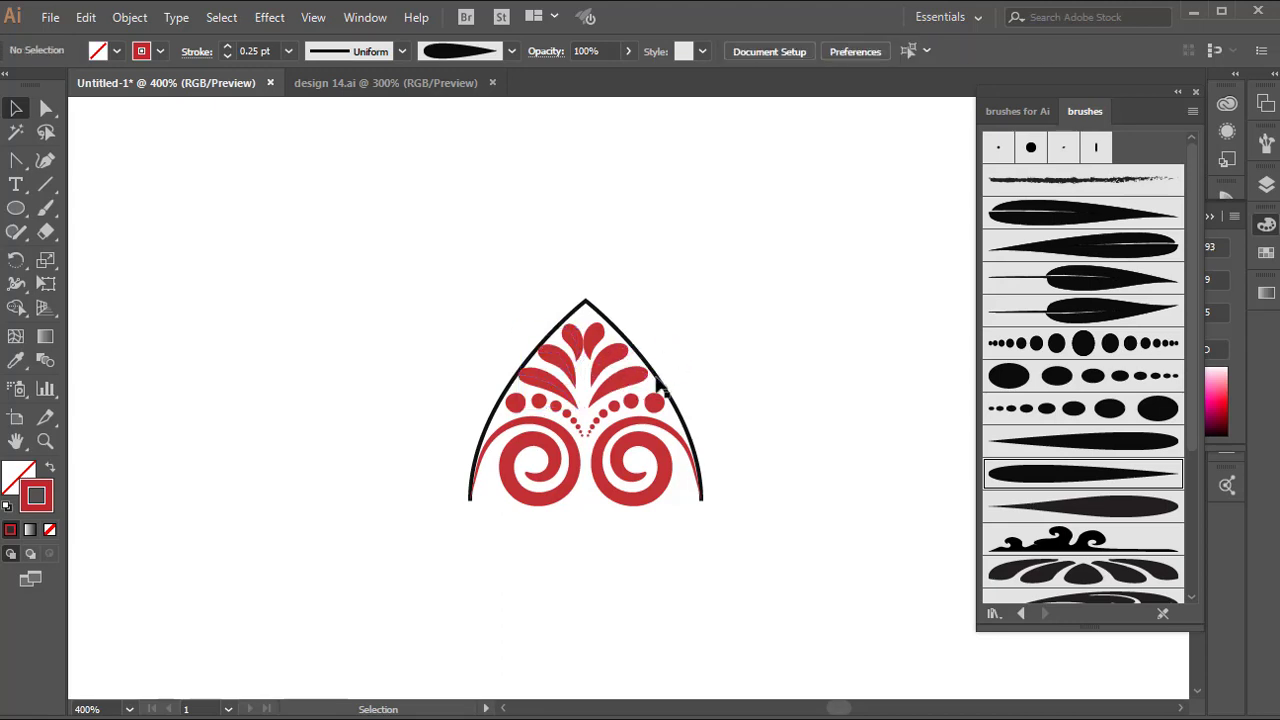
left_click(630, 402)
left_click(728, 314)
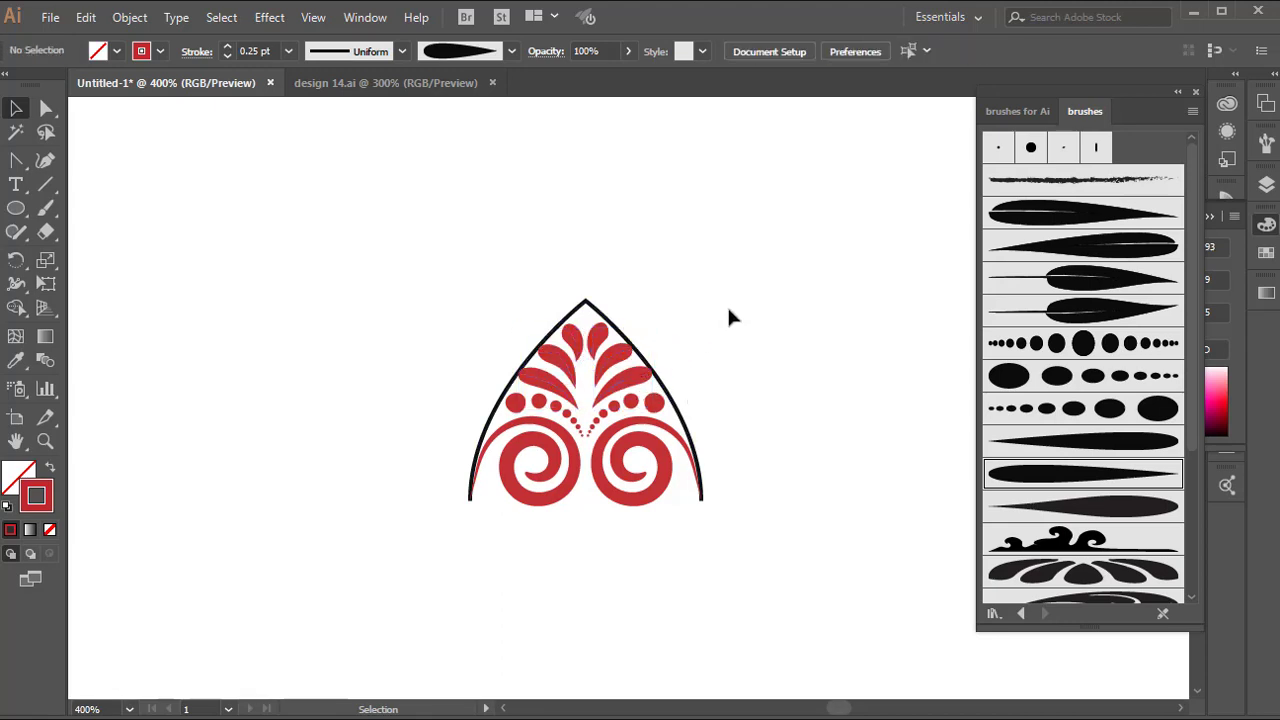
- Move the finished spiral-and-petal arch motif directly beneath the pointed petal motif
scroll(728, 318, "down", 1)
left_click_drag(690, 403, 342, 392)
left_click(504, 358)
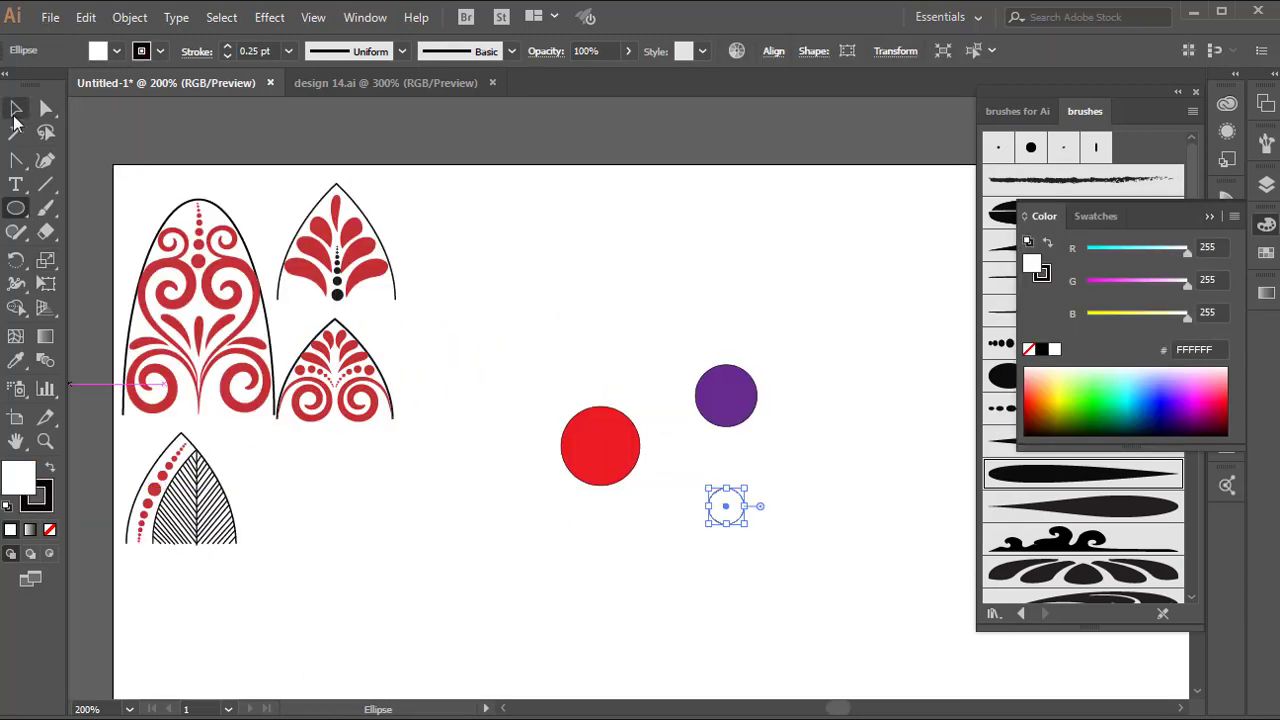
- Center the purple circle on the red circle and the small white circle on top of both
key("v")
left_click(677, 414)
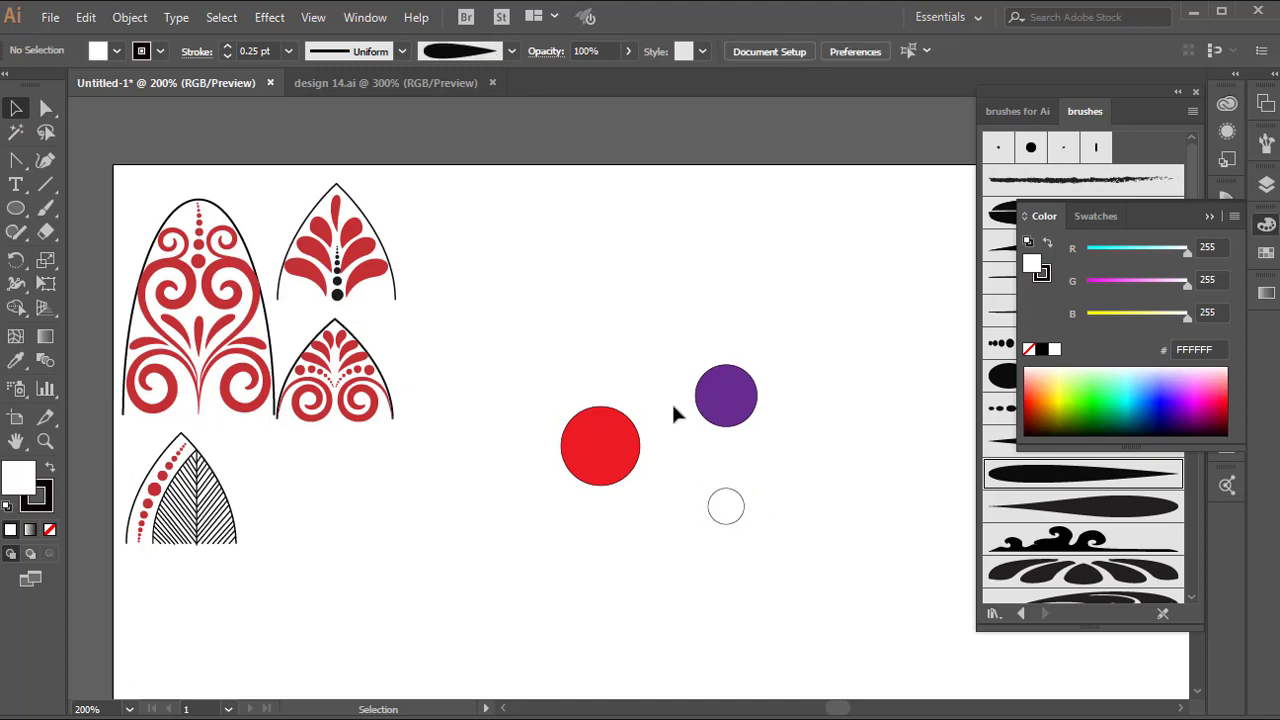
left_click_drag(724, 414, 596, 456)
left_click(607, 545)
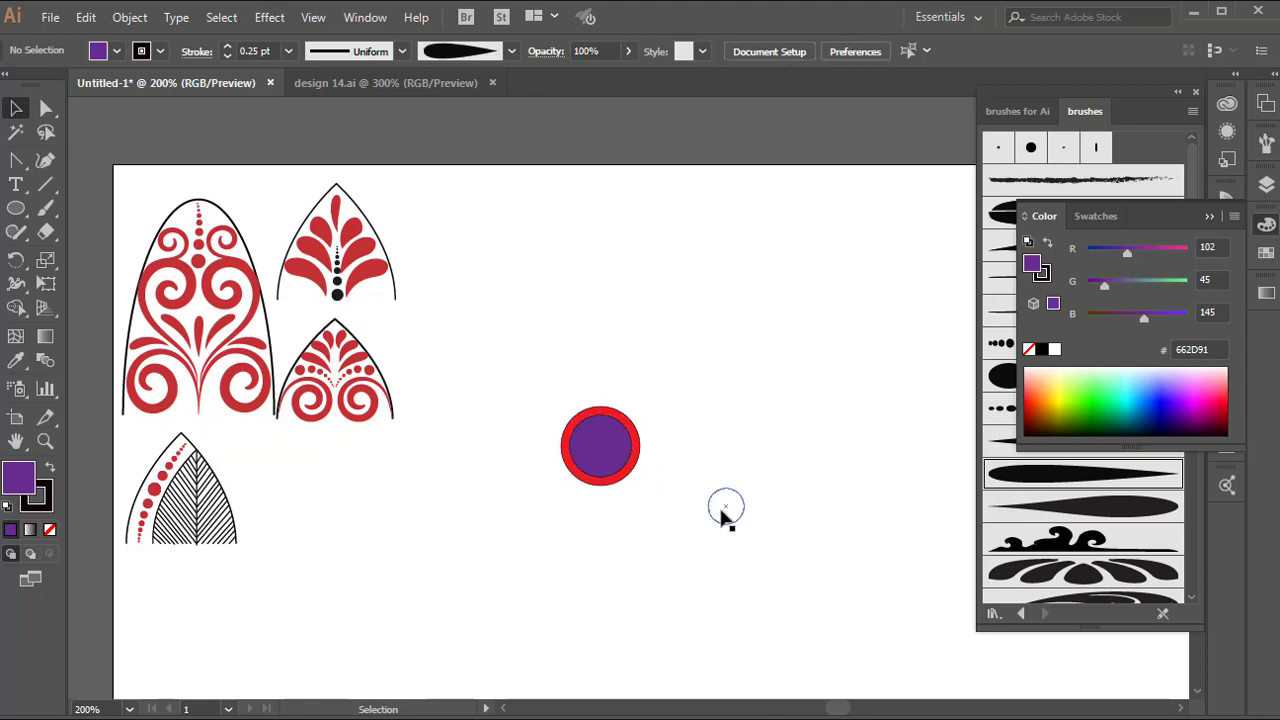
left_click_drag(717, 508, 601, 448)
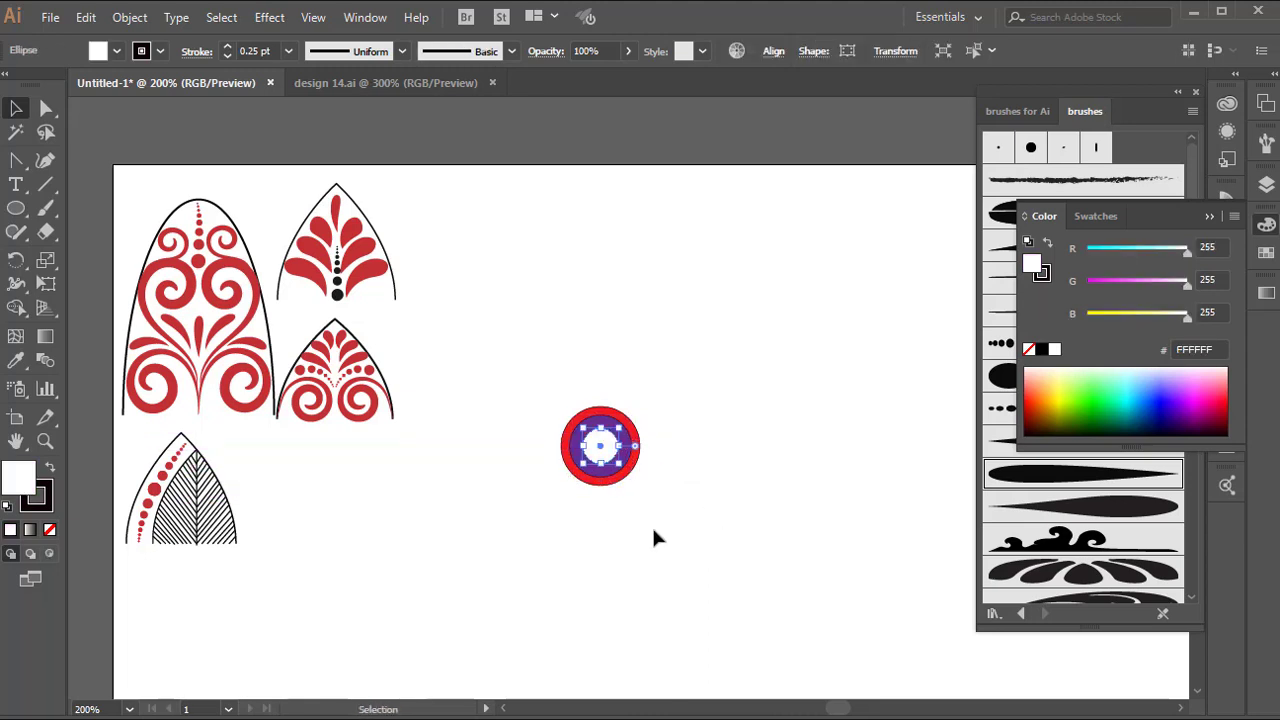
left_click(515, 513)
- Select the three concentric circles and group them
left_click_drag(572, 399, 656, 495)
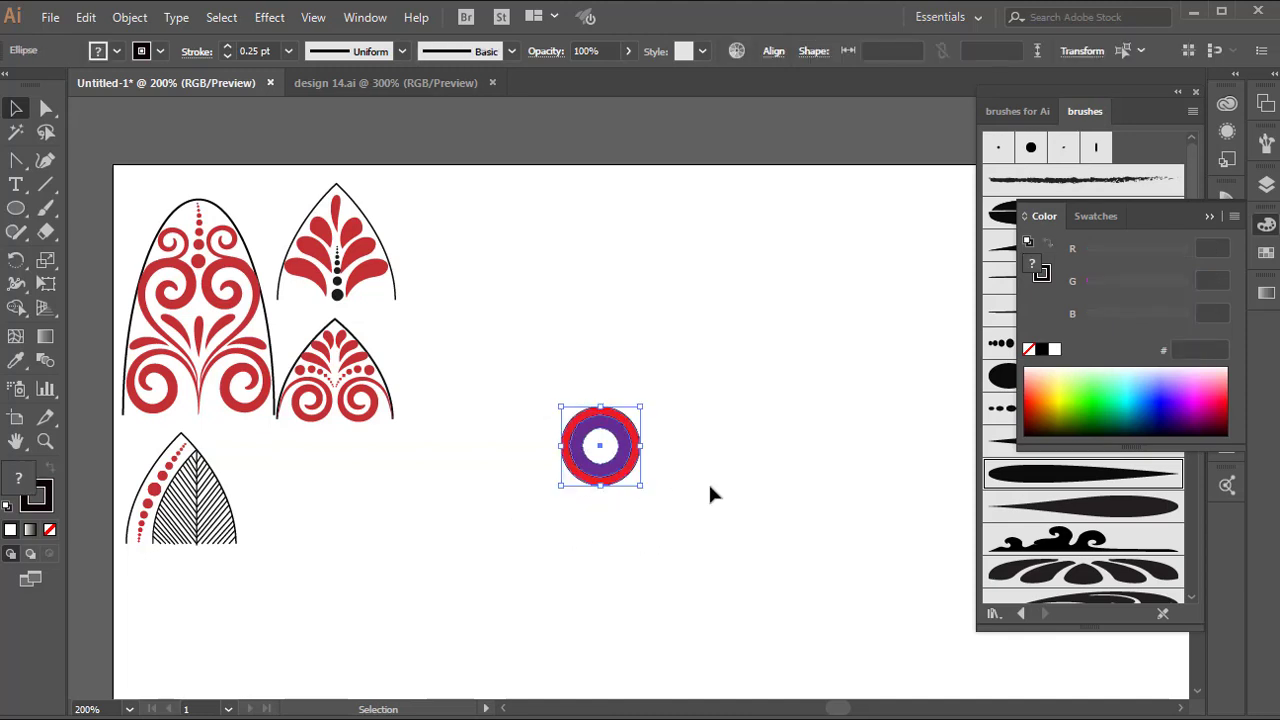
right_click(710, 483)
left_click(777, 220)
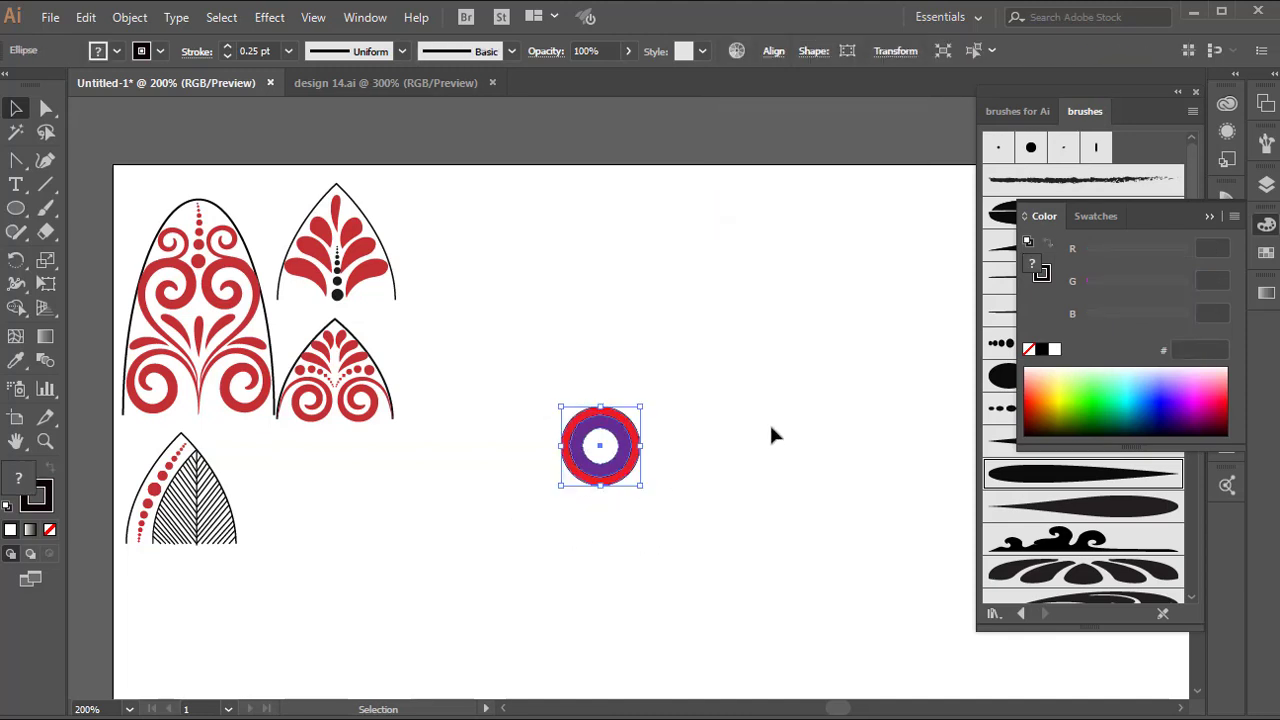
- Move the grouped red, purple and white concentric circles beside the leaf arch motif
left_click(765, 436)
mouse_move(597, 470)
left_mouse_down()
mouse_move(431, 481)
mouse_move(298, 509)
left_mouse_up()
left_click(452, 578)
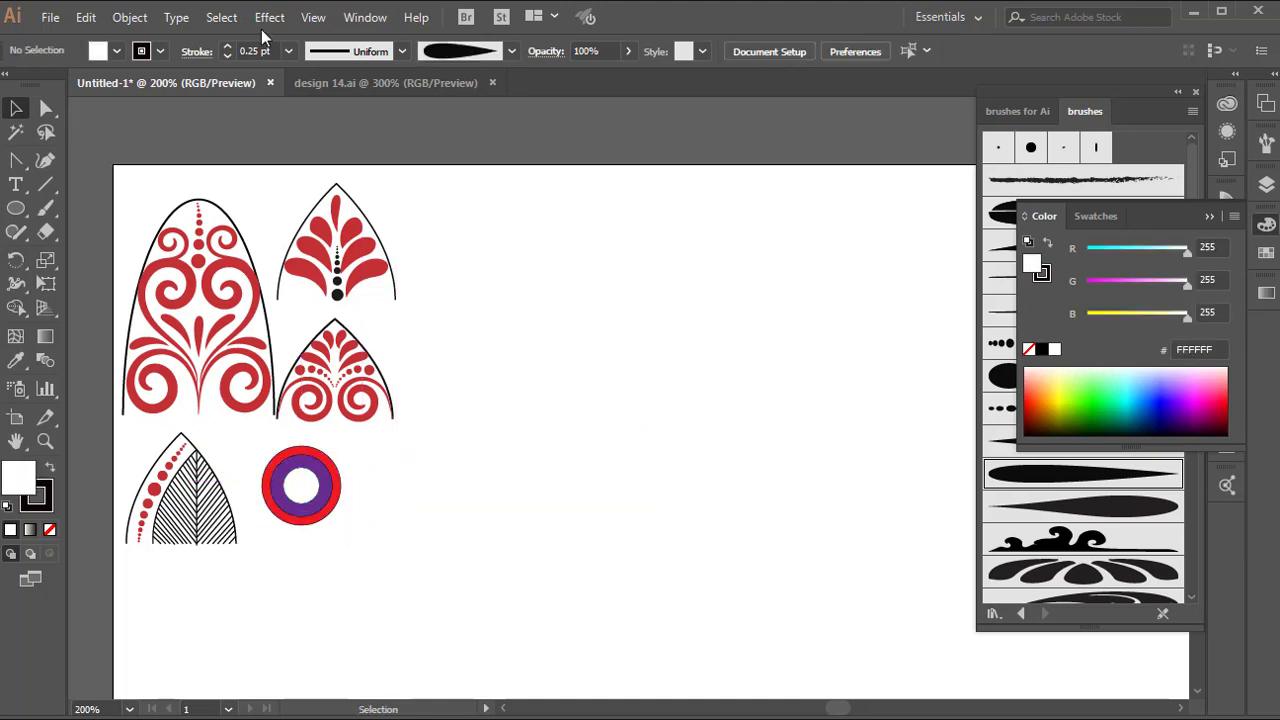
- Draw a new circle on the empty canvas area and nudge the smaller purple circle within it
left_click(16, 209)
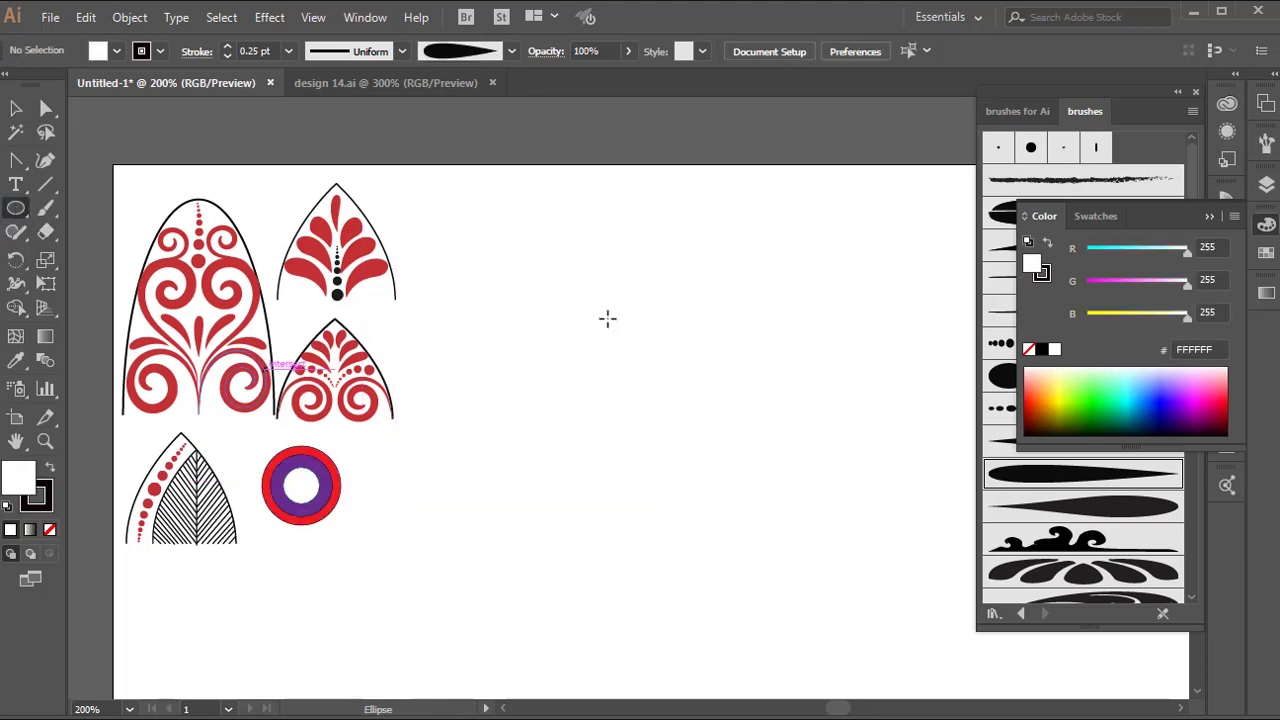
left_click_drag(603, 325, 665, 388)
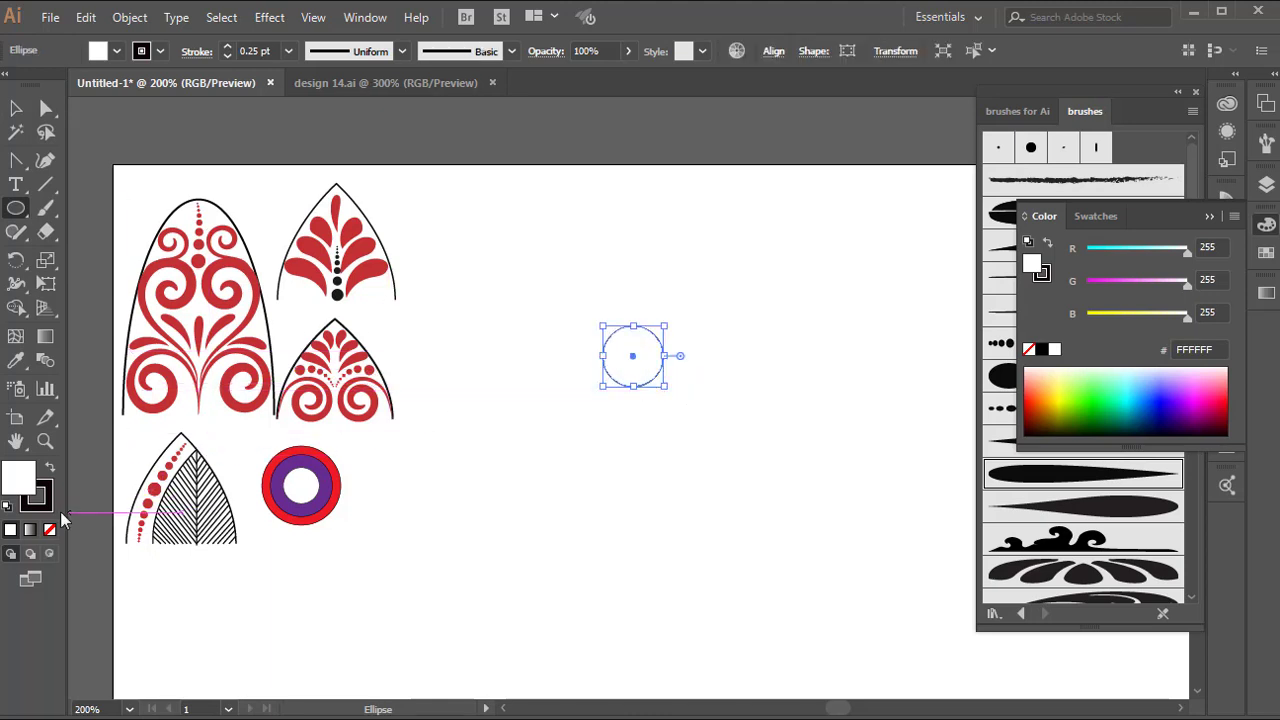
left_click(16, 109)
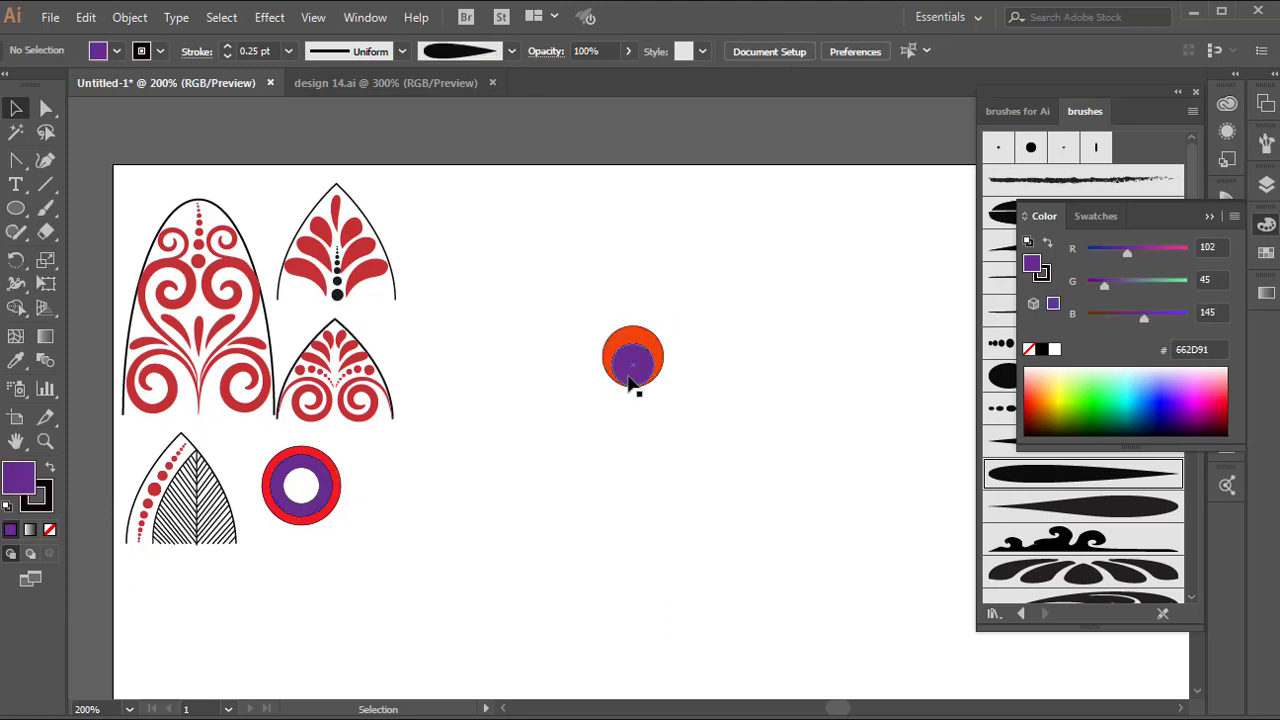
left_click(630, 380)
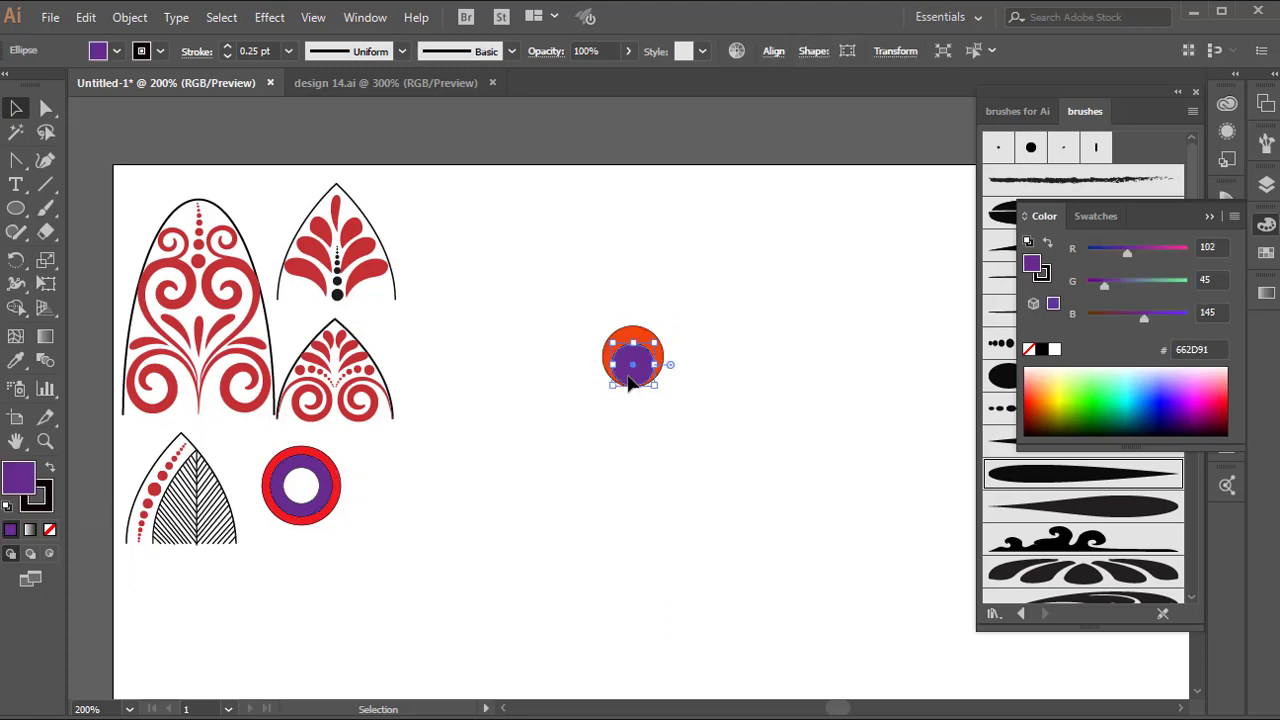
key("Right")
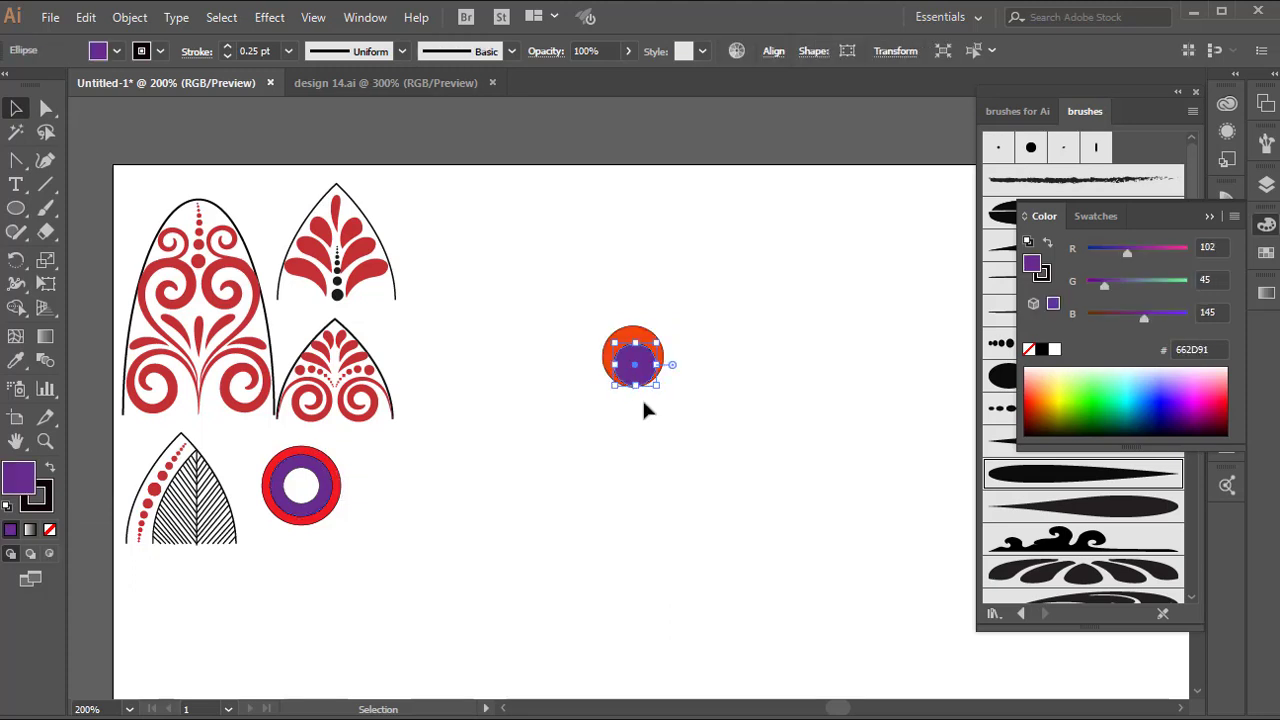
- Draw a small circle below the orange and purple circles and fill it with the Black swatch
left_click(16, 209)
left_click_drag(546, 458, 573, 487)
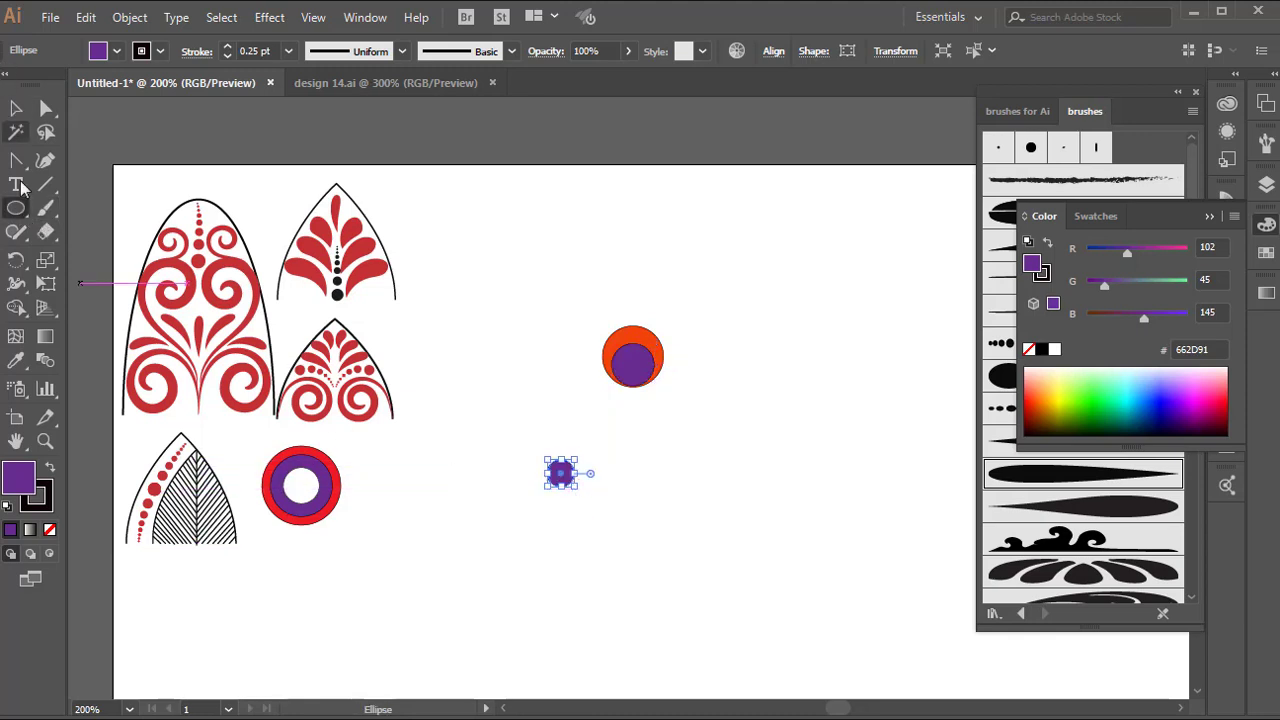
double_click(27, 484)
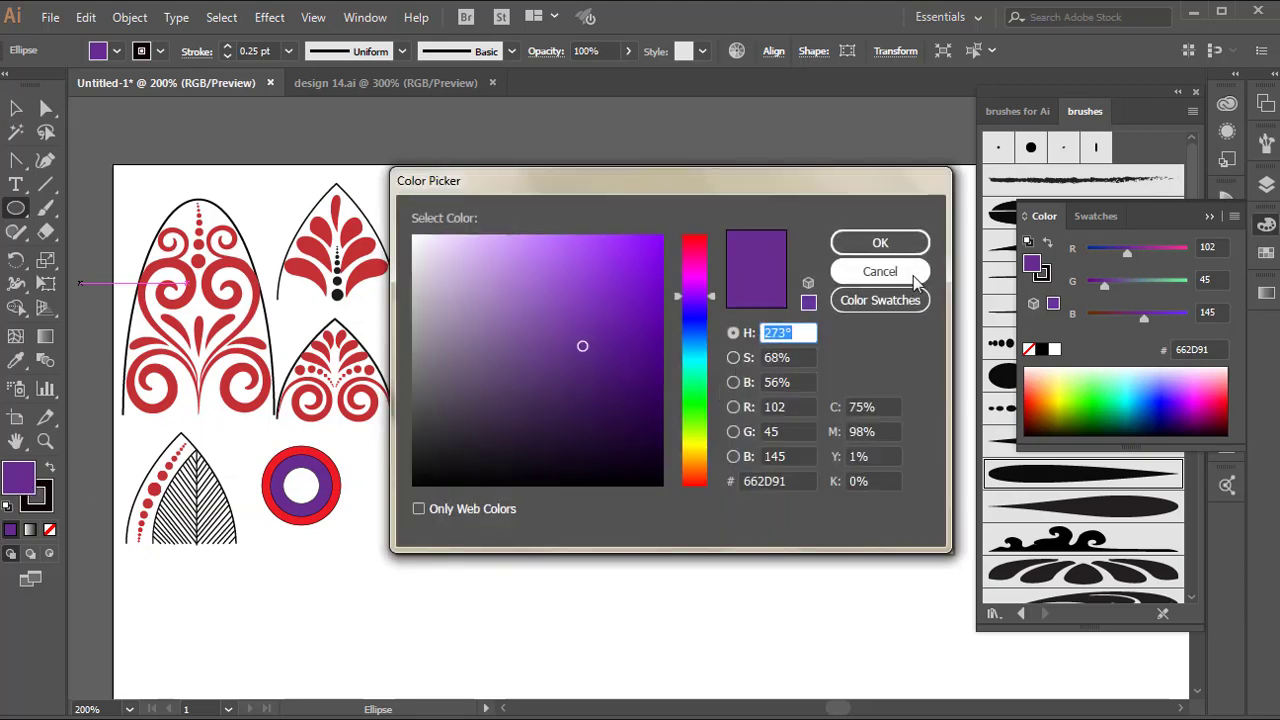
left_click(880, 300)
scroll(510, 320, "up", 10)
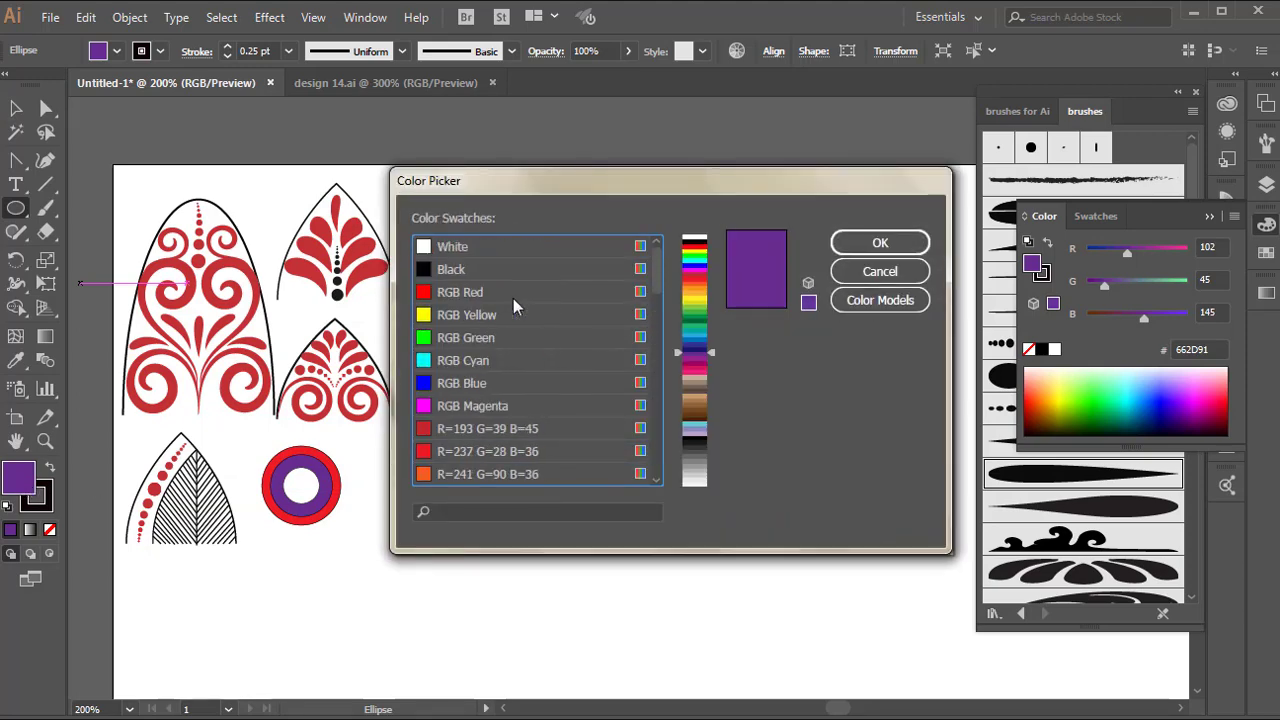
left_click(485, 272)
left_click(880, 243)
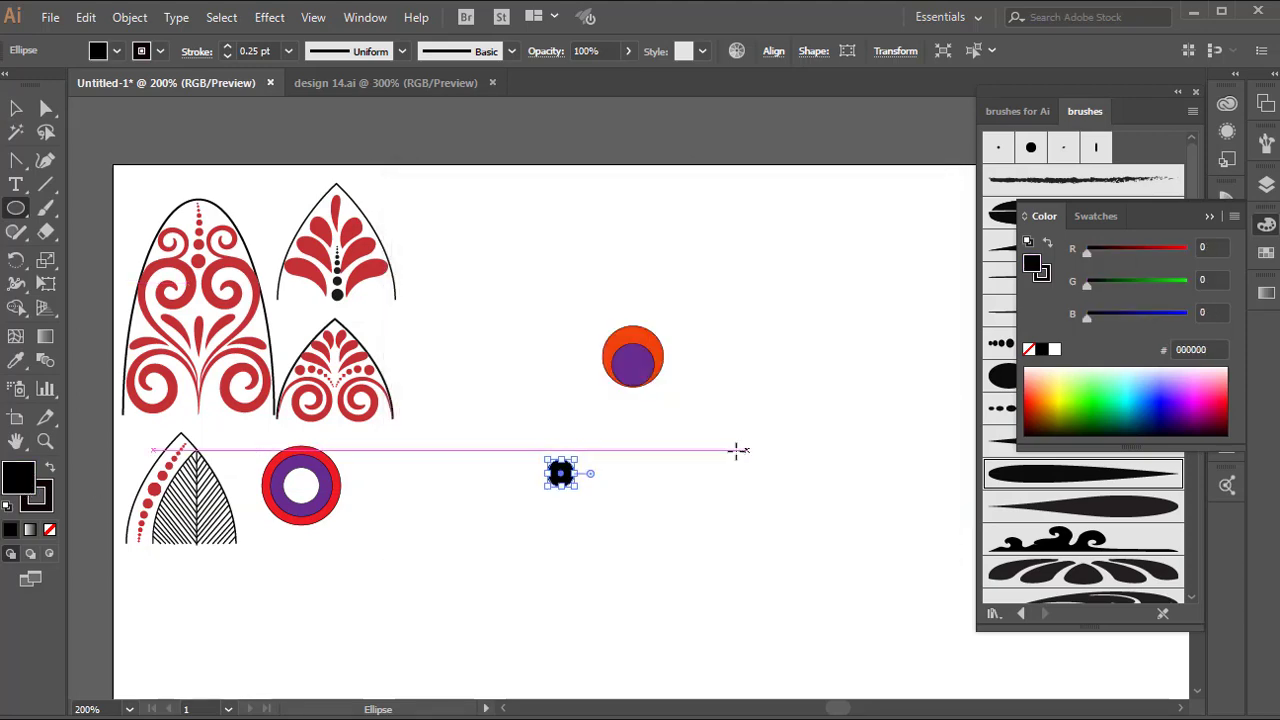
- Place the small black circle inside the purple circle, against its lower edge
left_click(15, 110)
left_click(415, 528)
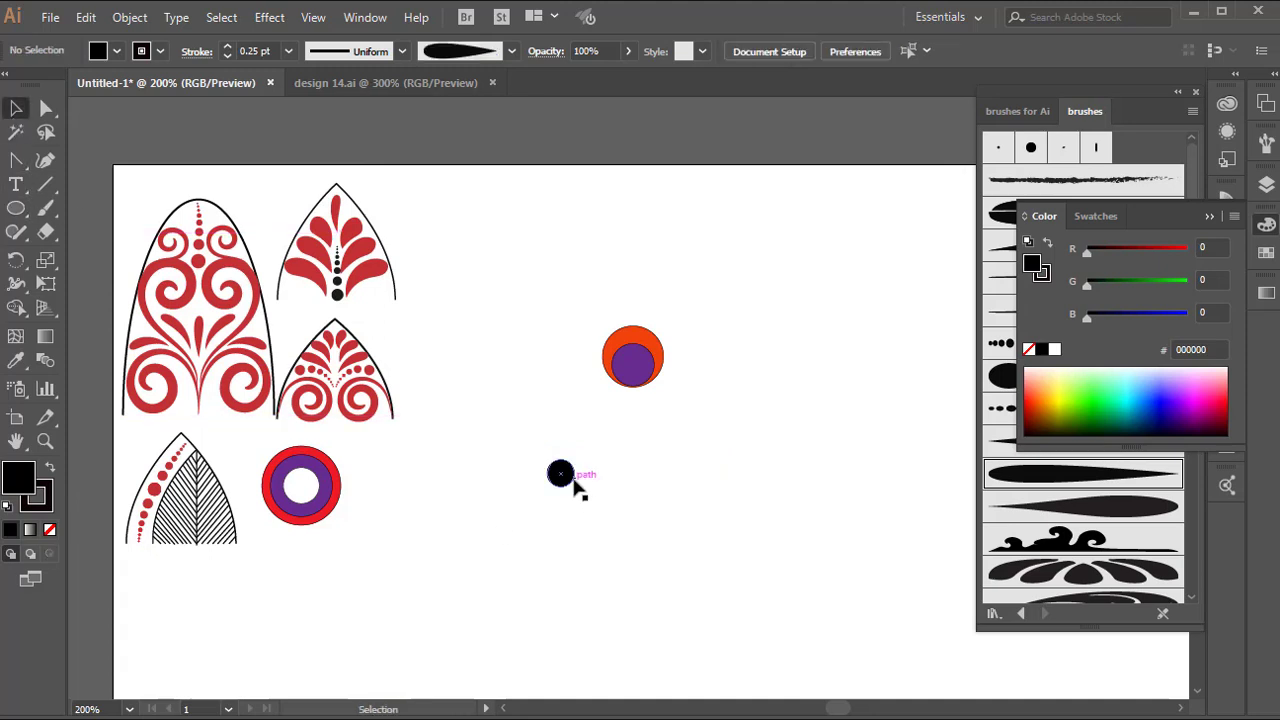
left_click_drag(560, 473, 633, 376)
left_click(637, 440)
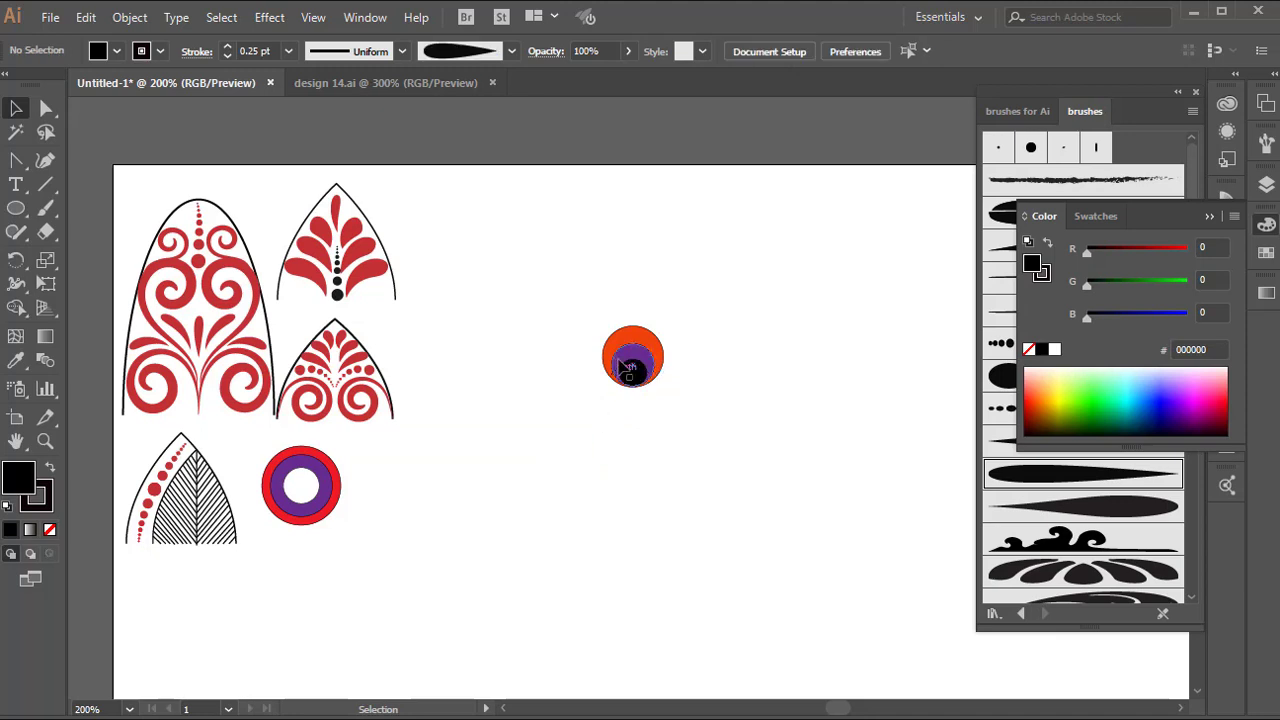
- Group the orange, purple and black circles and move the group beneath the leaf arch motif
left_click_drag(582, 320, 687, 440)
right_click(688, 438)
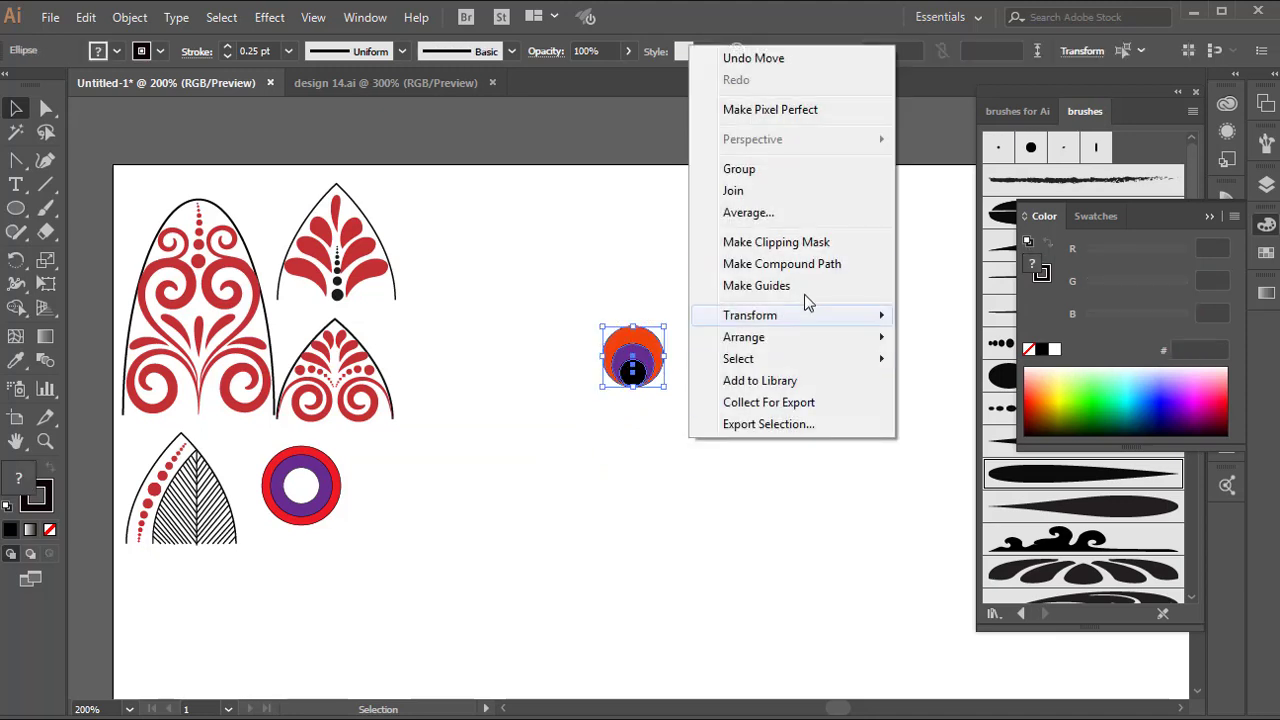
left_click(745, 169)
left_click(766, 337)
left_click_drag(640, 375, 150, 600)
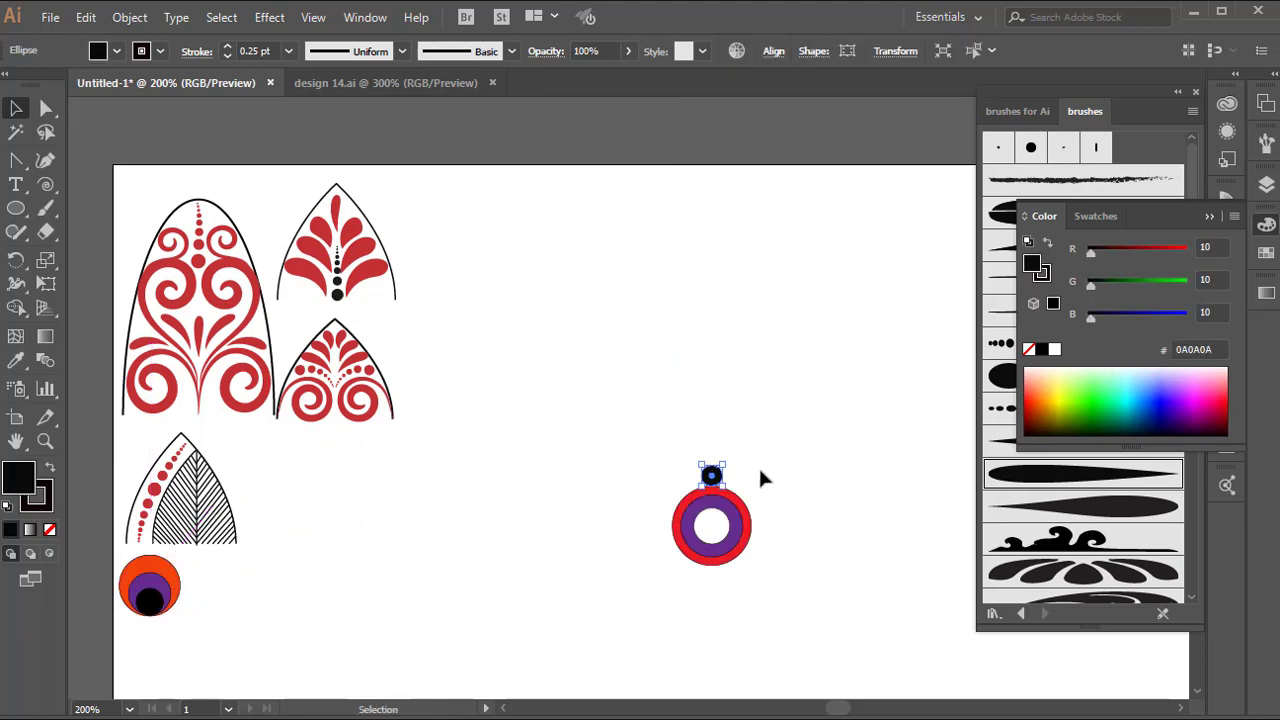
- Draw a smaller black dot on the red ring's outer edge and nudge it close beside the large black dot
left_click(760, 478)
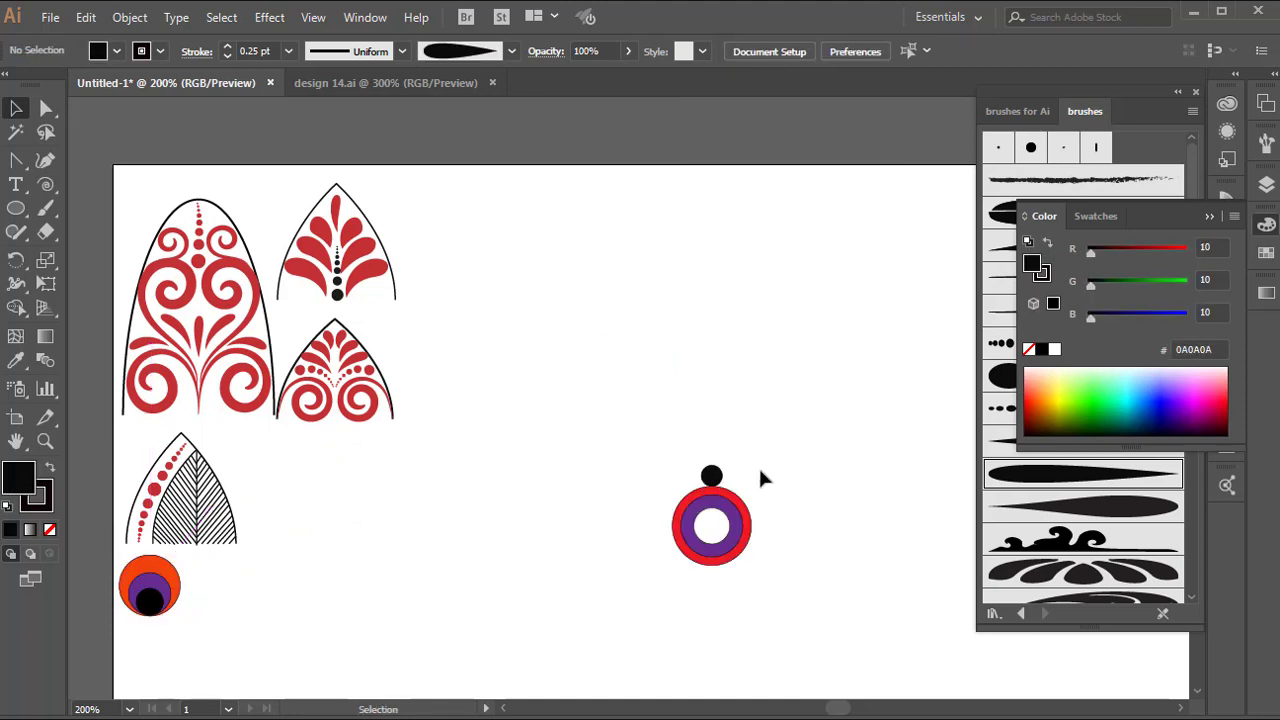
left_click(16, 208)
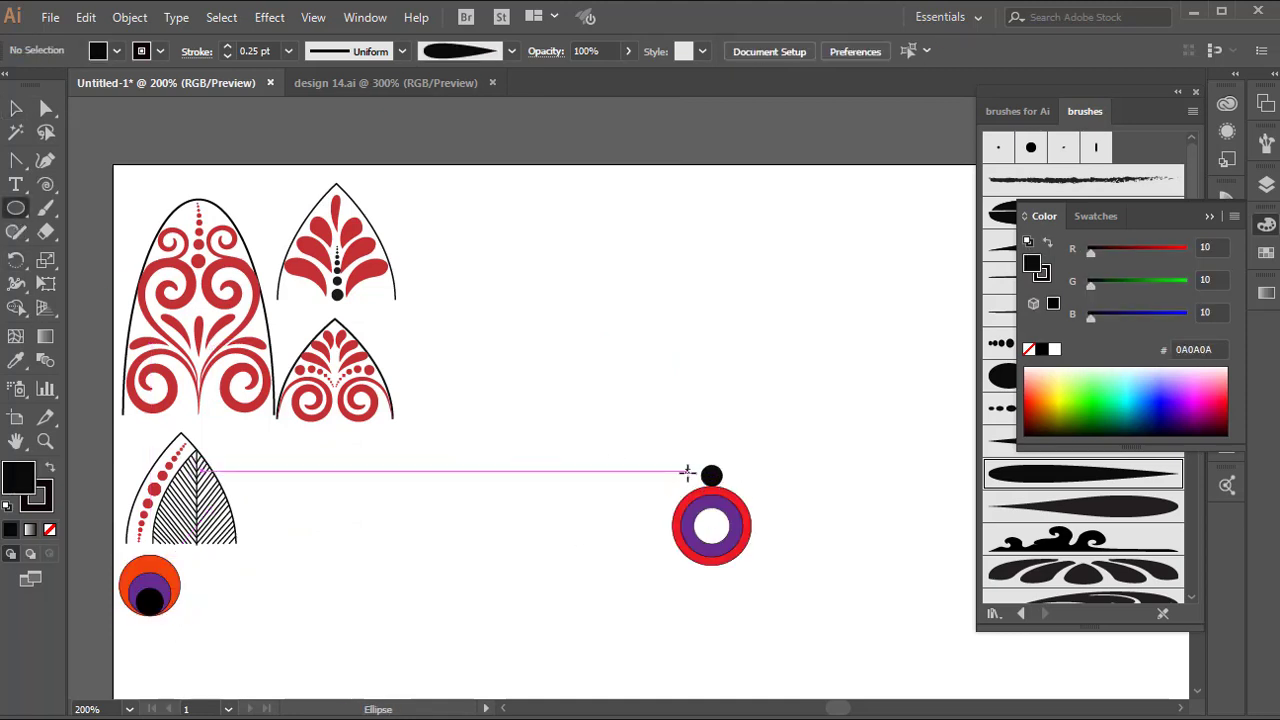
left_click_drag(683, 479, 691, 488)
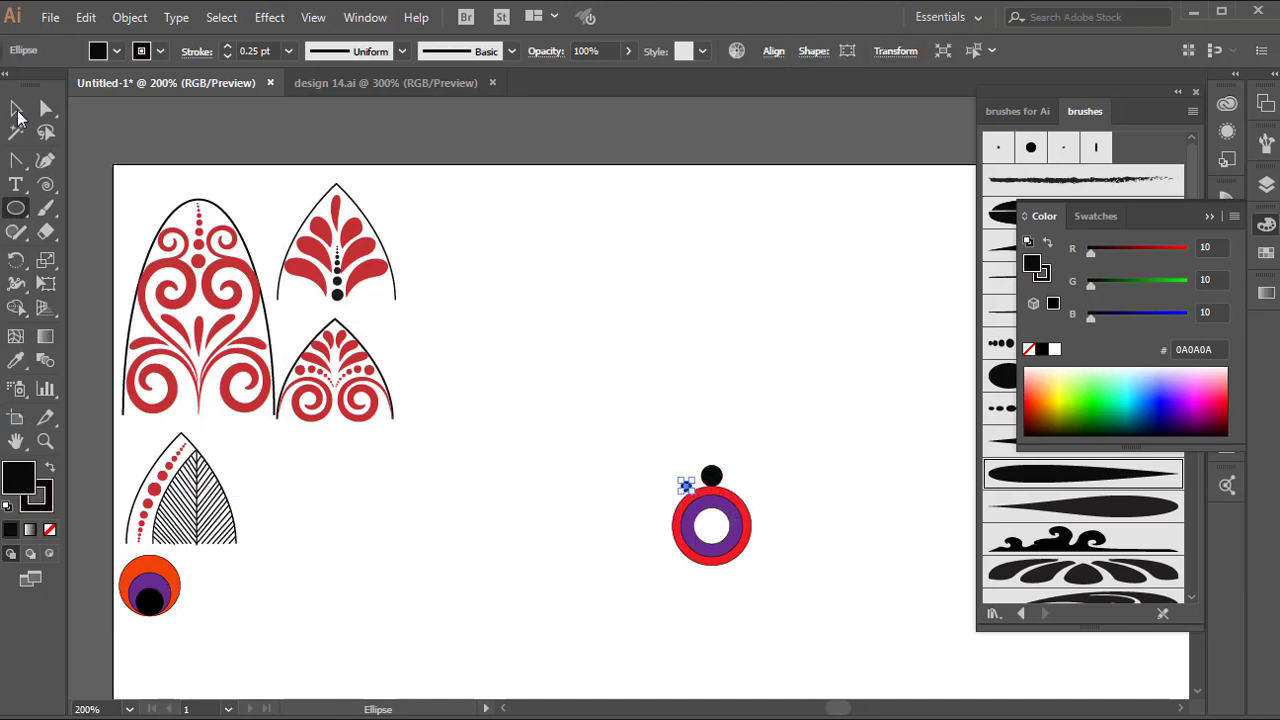
left_click(17, 111)
key("Right")
key("Right")
key("Right")
key("Right")
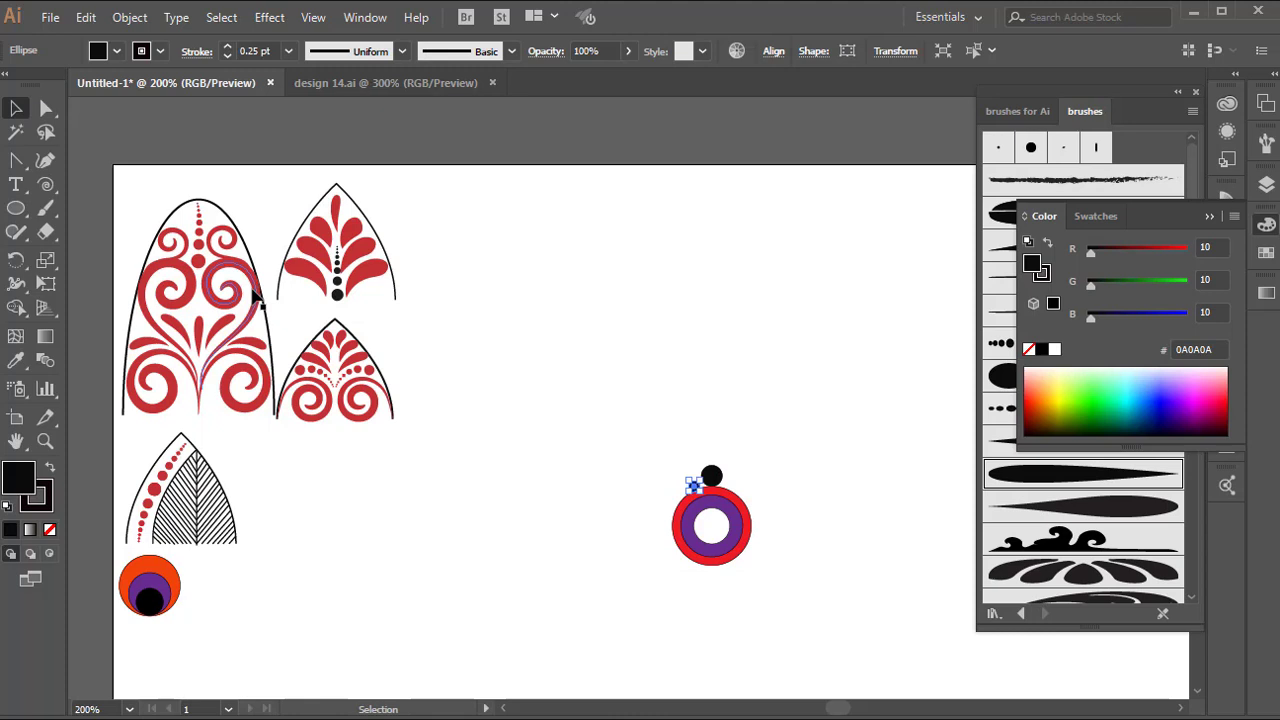
key("Up")
key("Up")
left_click(735, 405)
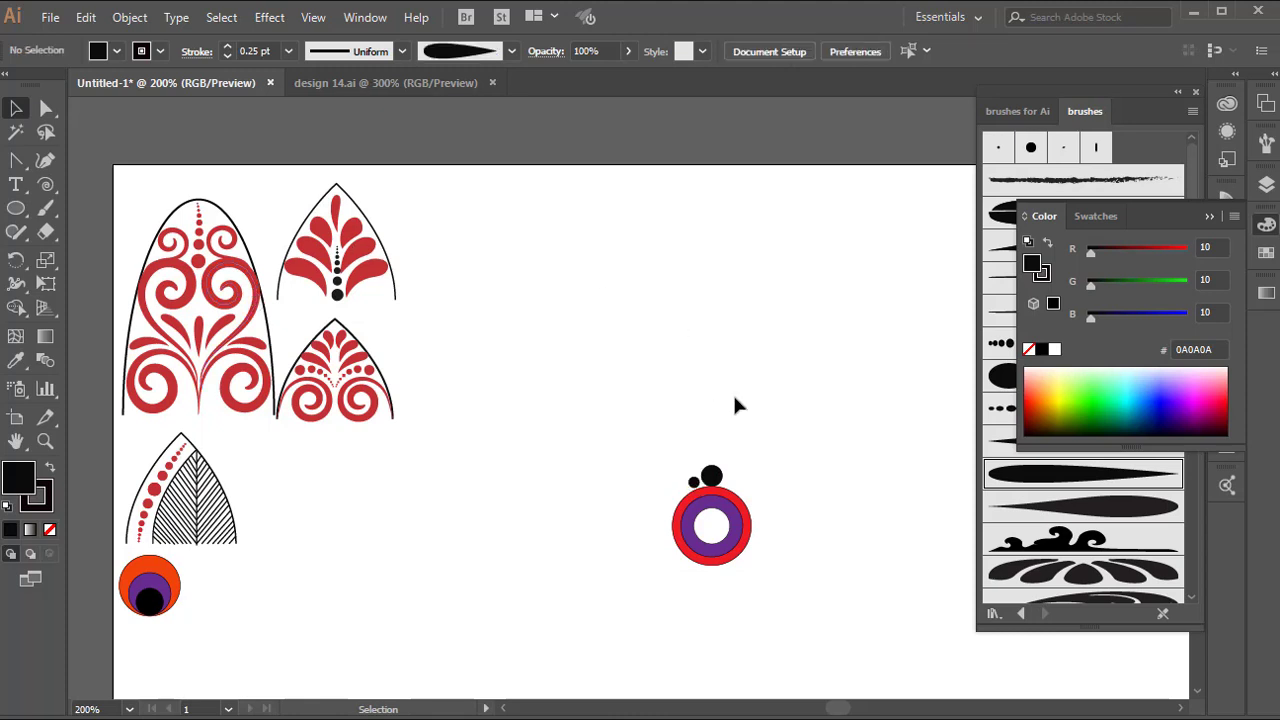
- Start rotating the large black dot around the center of the concentric circles and preview an angle of 360/6
left_click(717, 485)
left_click(15, 259)
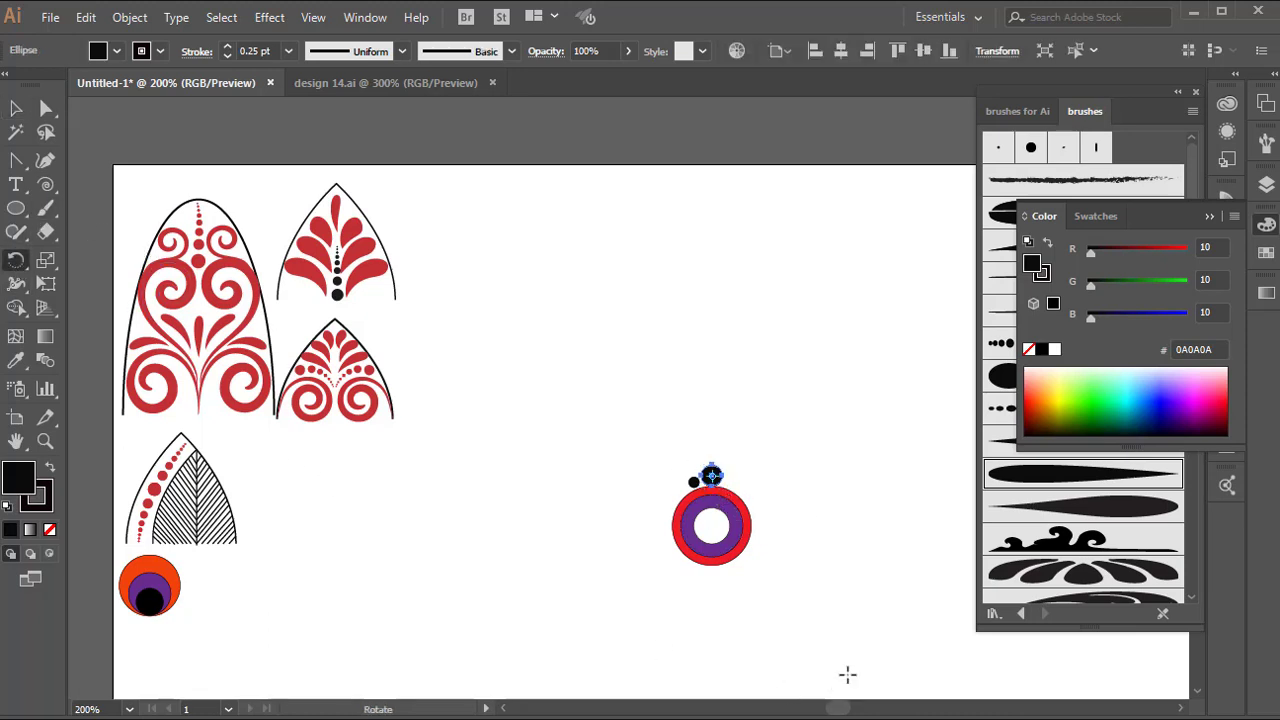
left_click(710, 524, "alt")
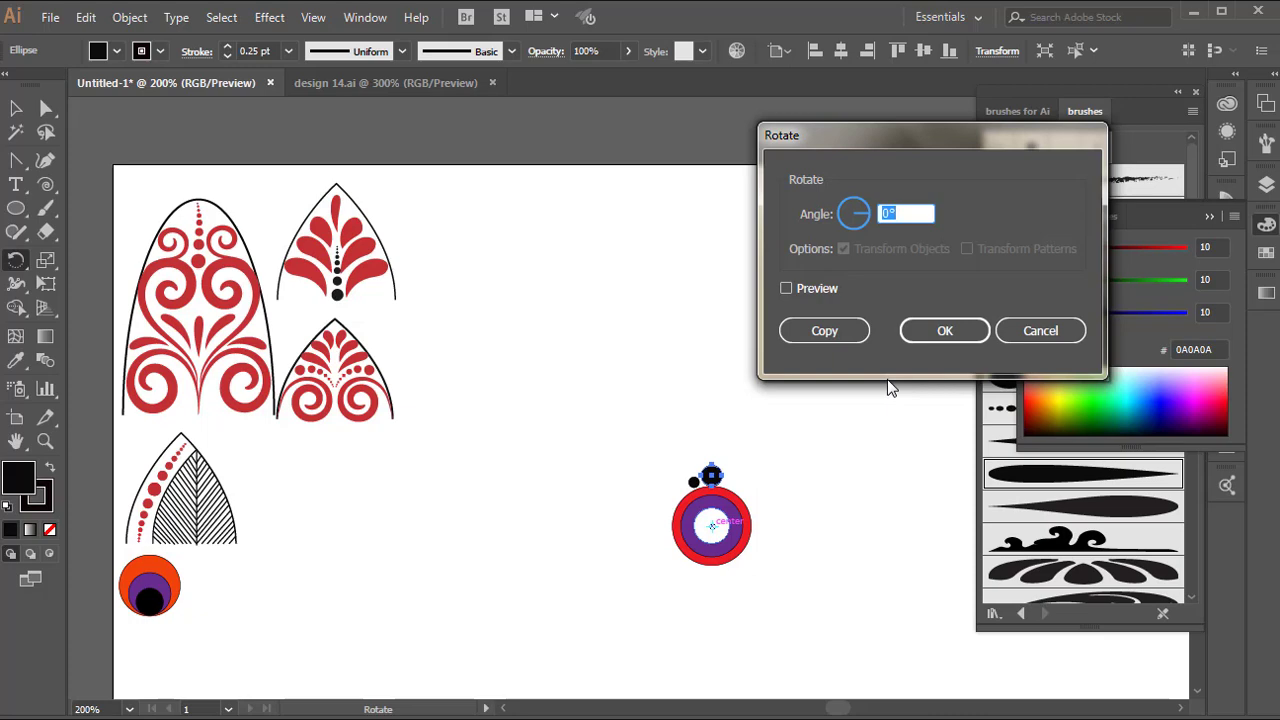
key("BackSpace")
type("360/6")
left_click(786, 289)
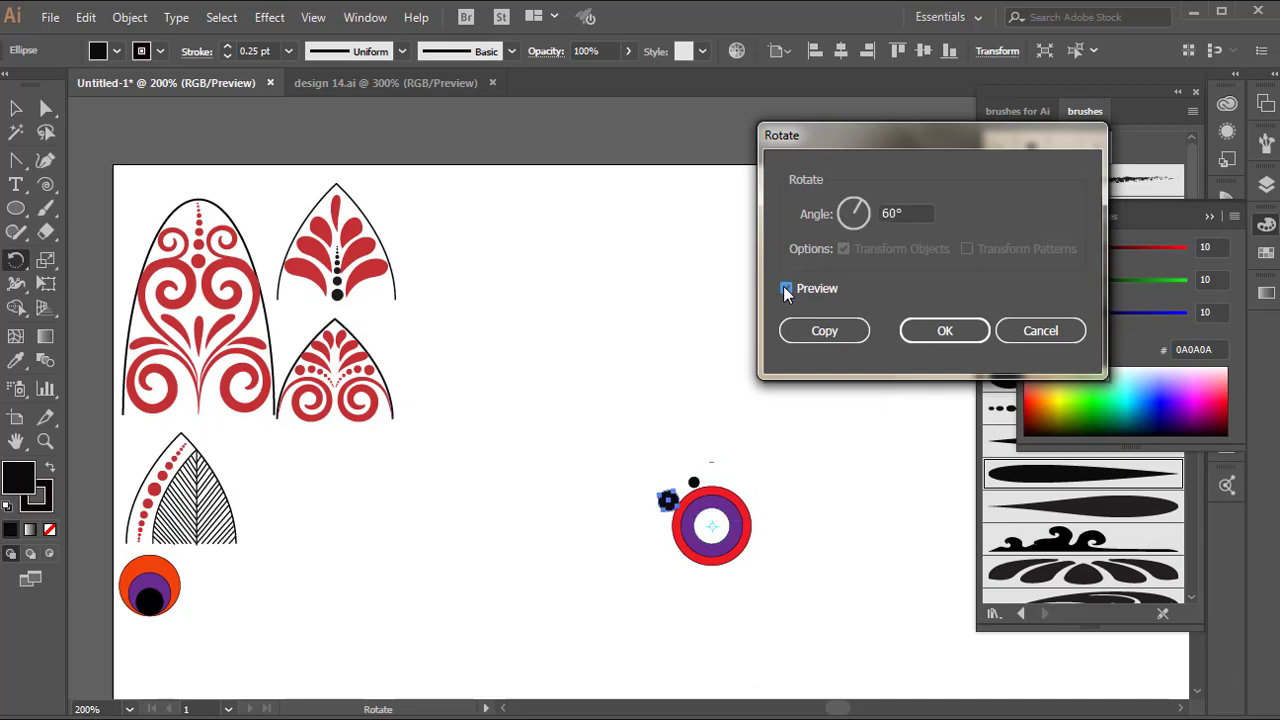
left_click(786, 289)
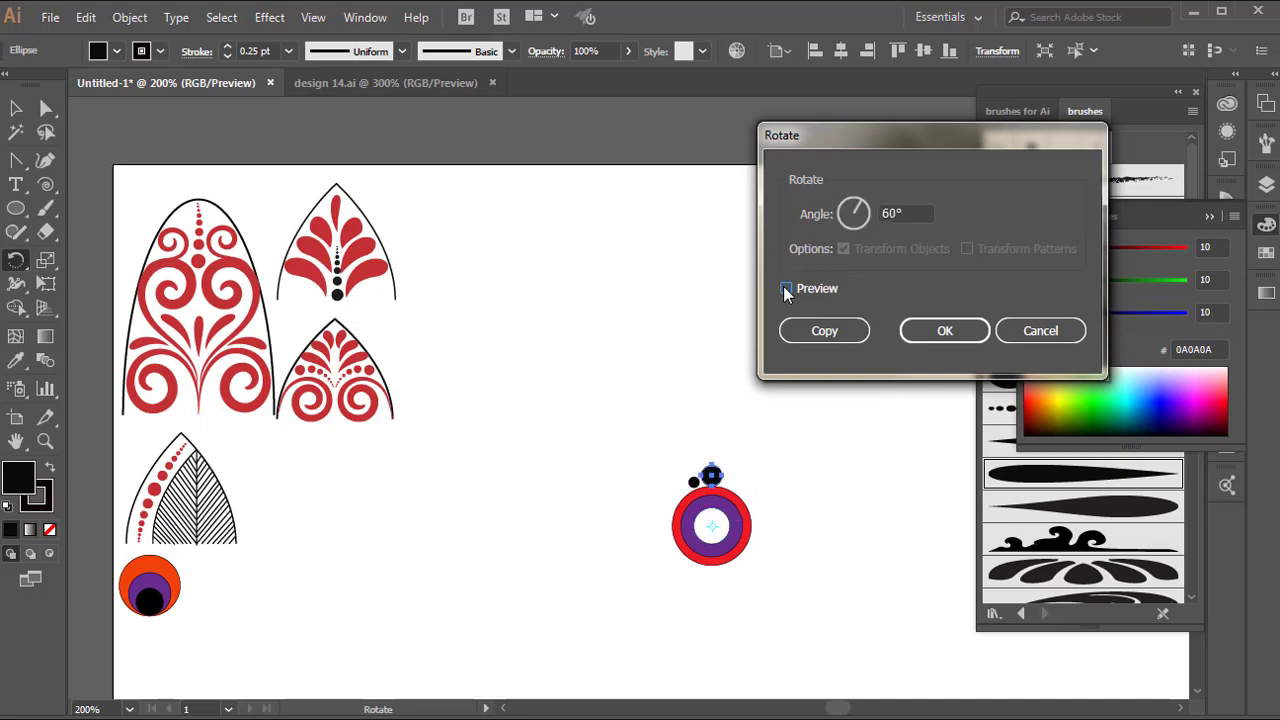
- Set the rotation to 45°, rotate a copy of the large dot, and repeat until eight large dots surround the ring
left_click(909, 214)
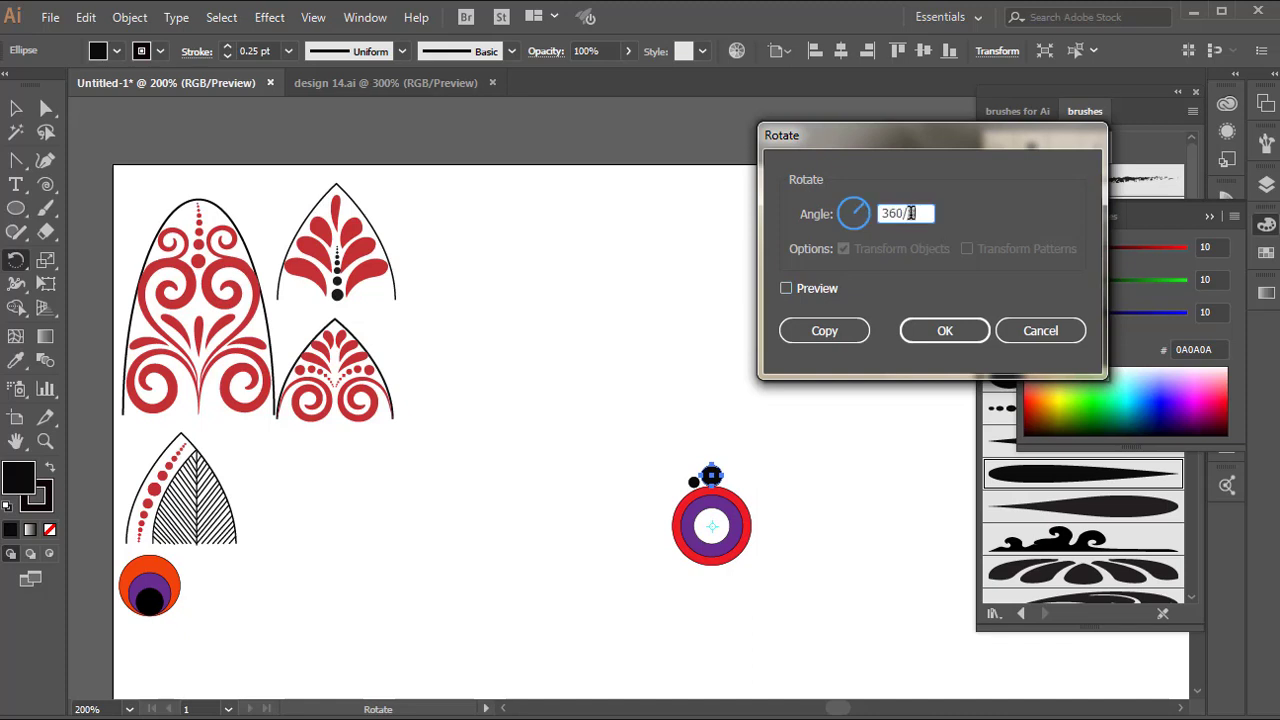
left_click(787, 289)
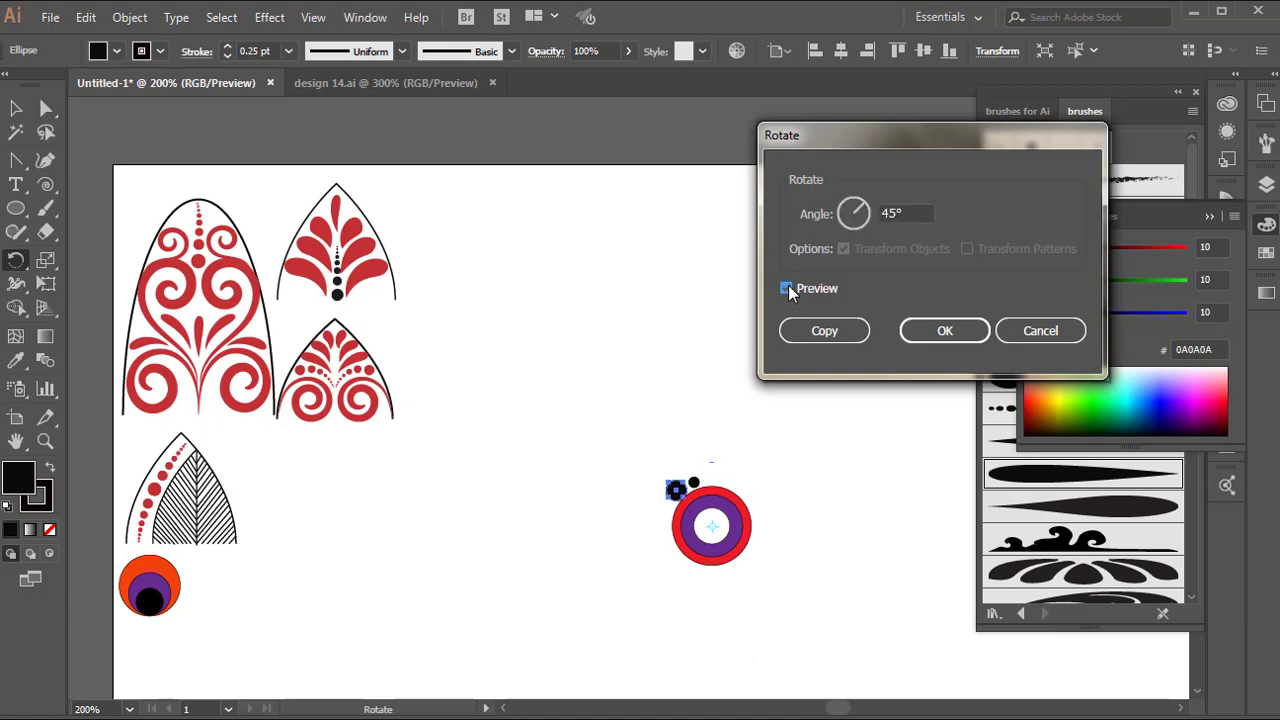
left_click(788, 288)
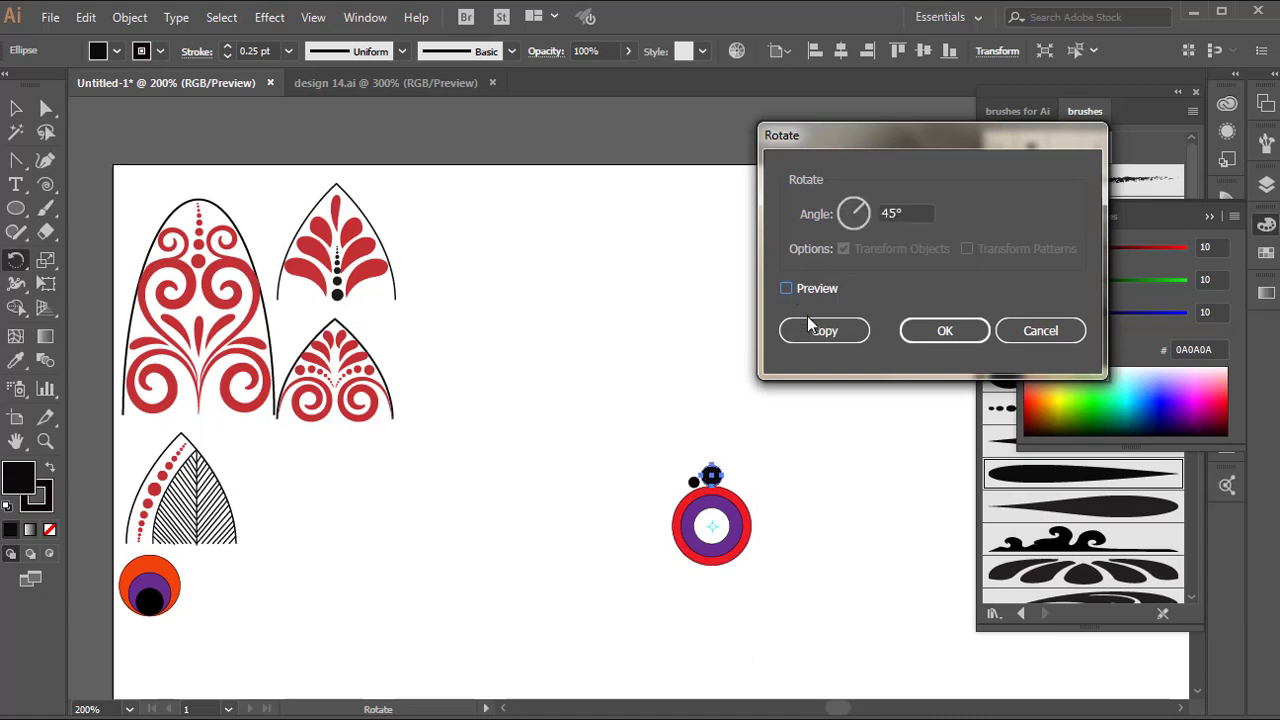
left_click(812, 330)
key("ctrl+d")
key("ctrl+d")
key("ctrl+d")
key("ctrl+d")
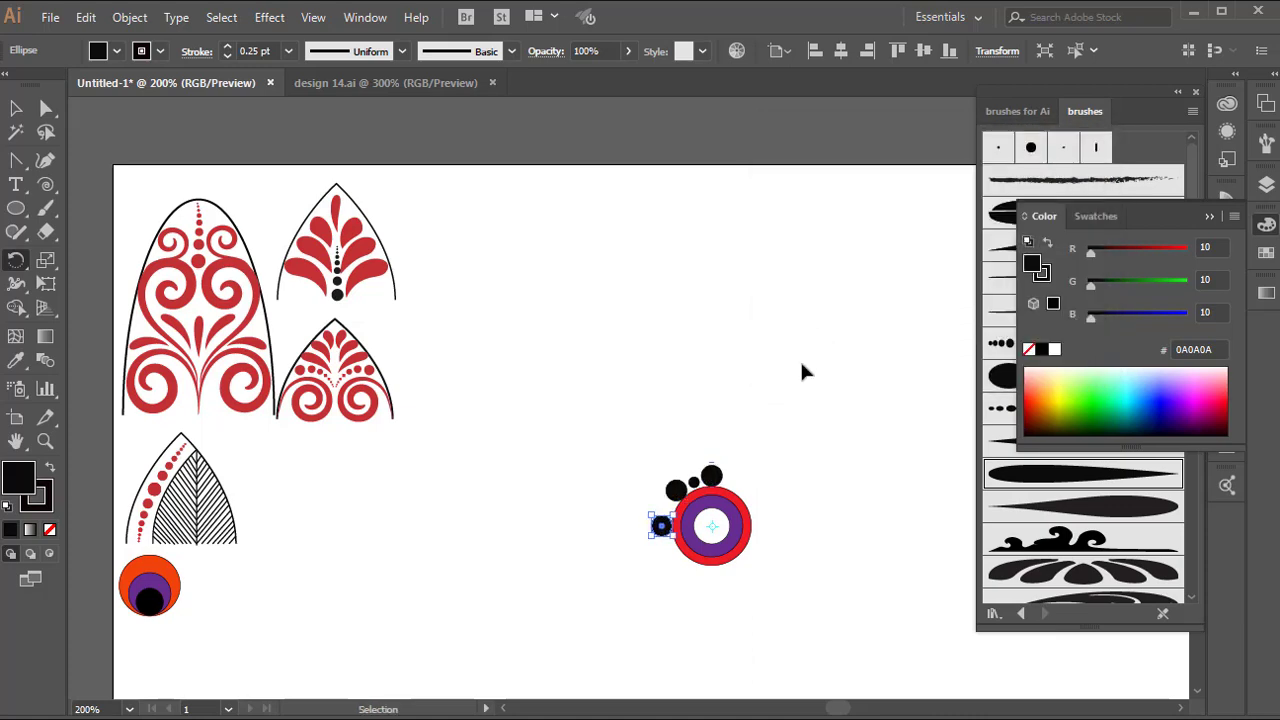
key("ctrl+d")
key("ctrl+d")
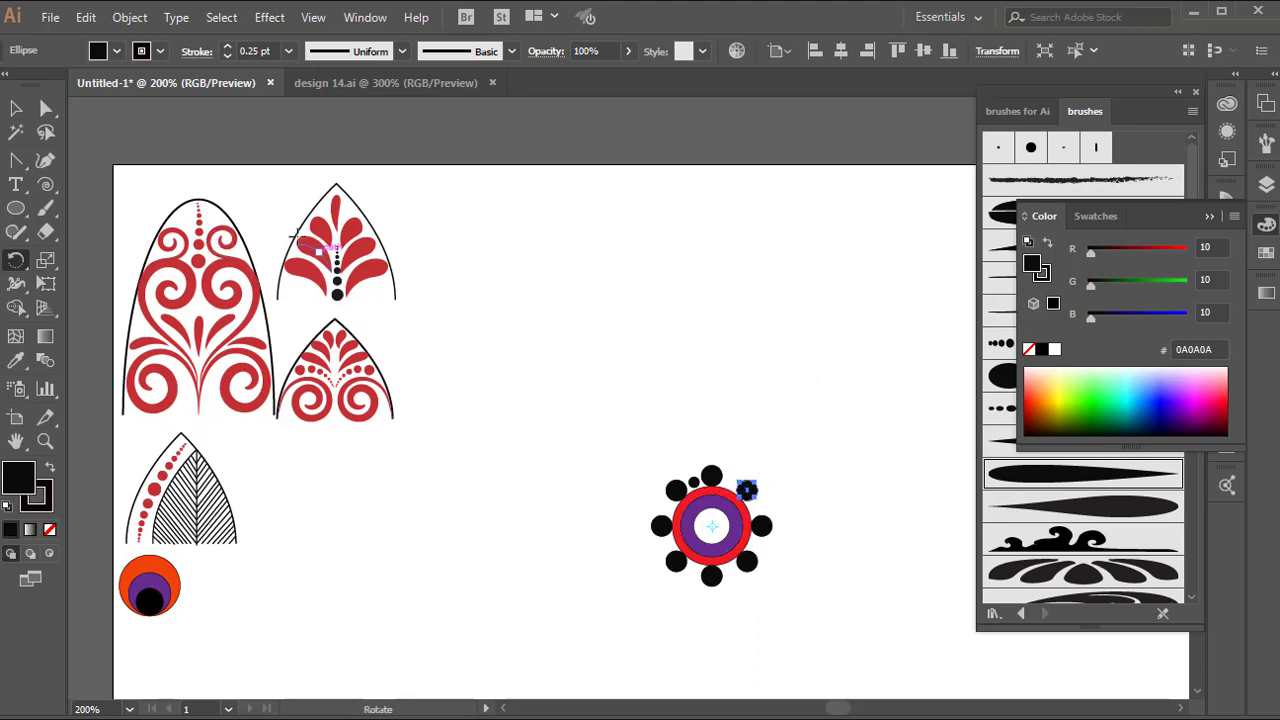
- Rotate a copy of the small black dot 45° about the rings' center and repeat until eight small dots surround the ring
left_click(16, 107)
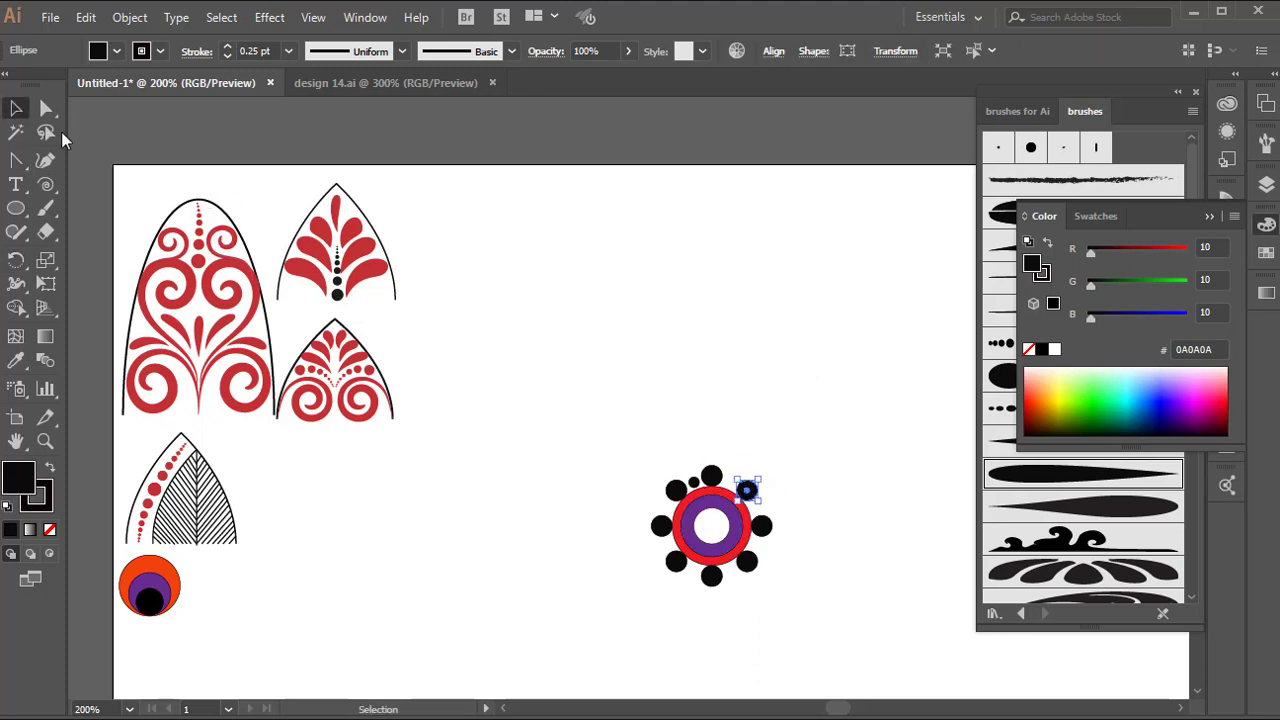
left_click(694, 482)
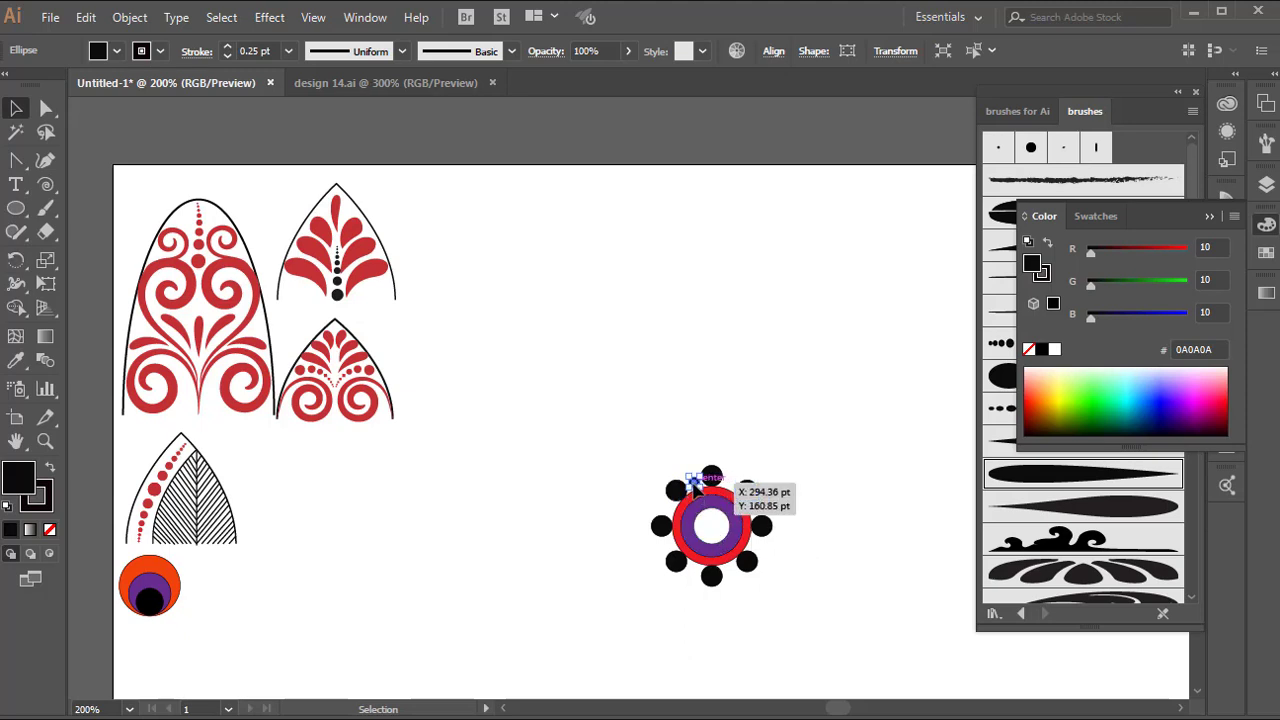
left_click(16, 259)
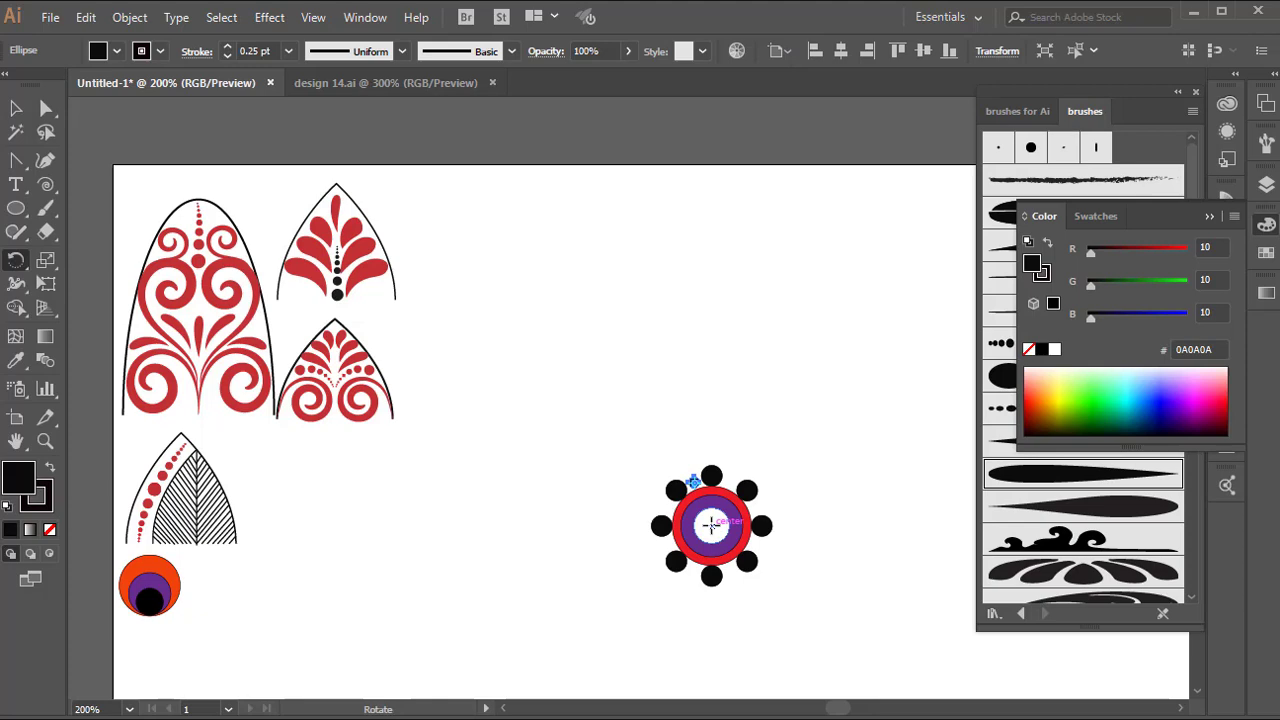
left_click(711, 524, "alt")
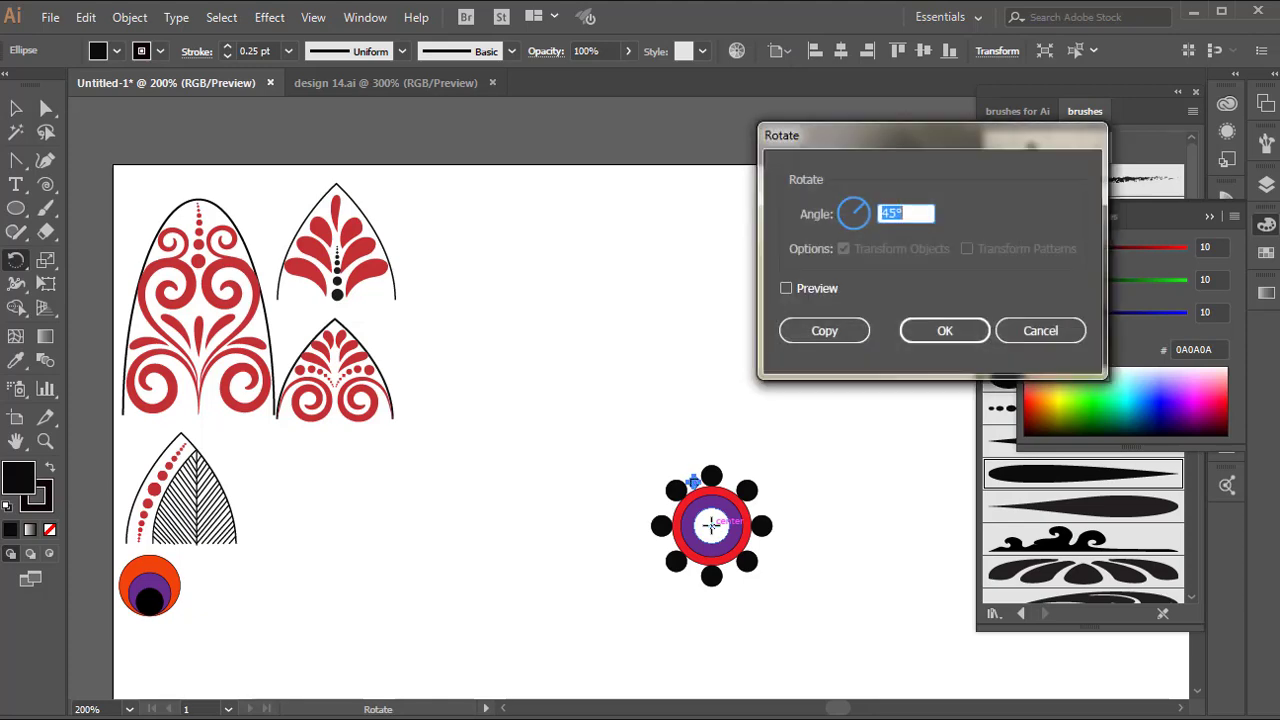
left_click(822, 333)
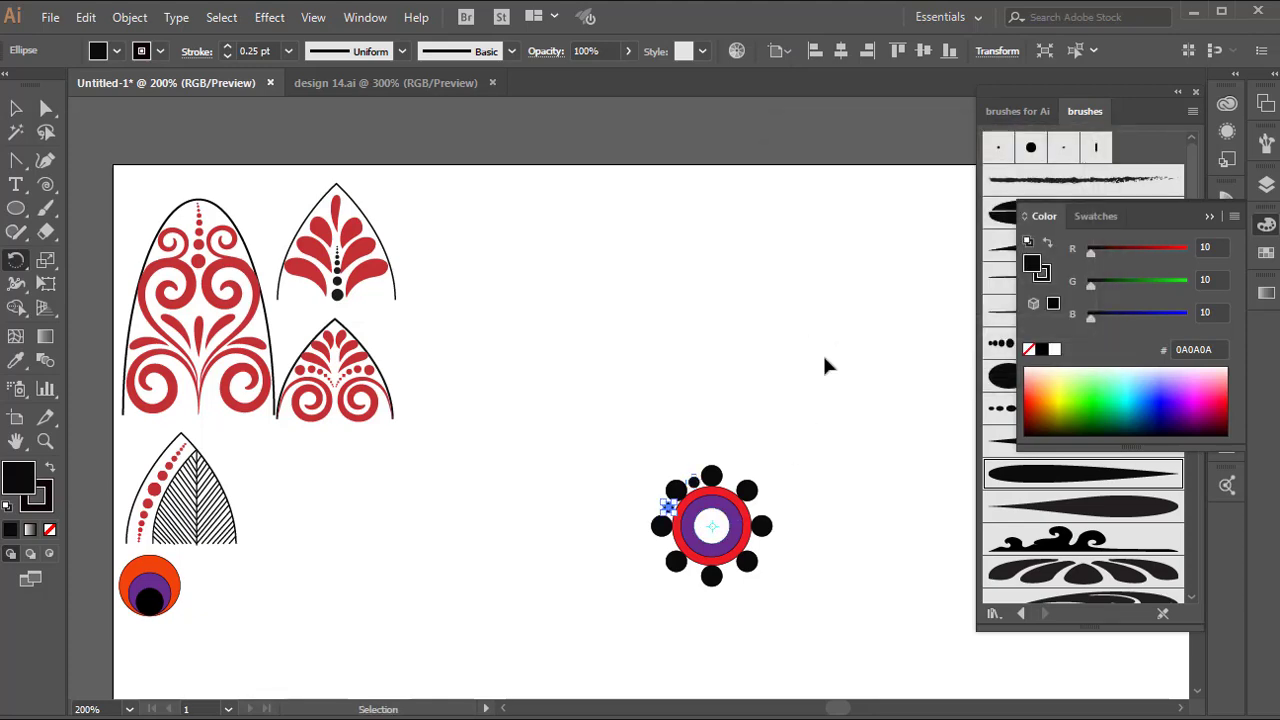
key("ctrl+d")
key("ctrl+d")
key("ctrl+d")
key("ctrl+d")
key("ctrl+d")
key("ctrl+d")
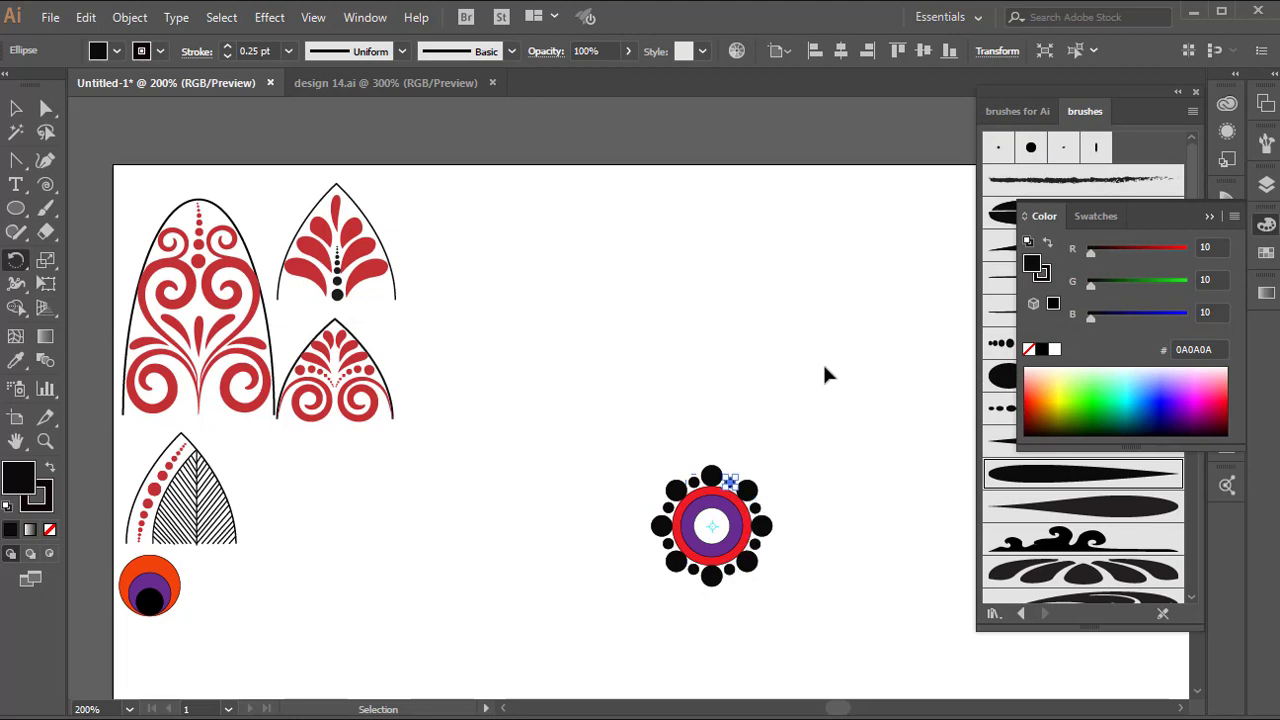
key("r")
key("v")
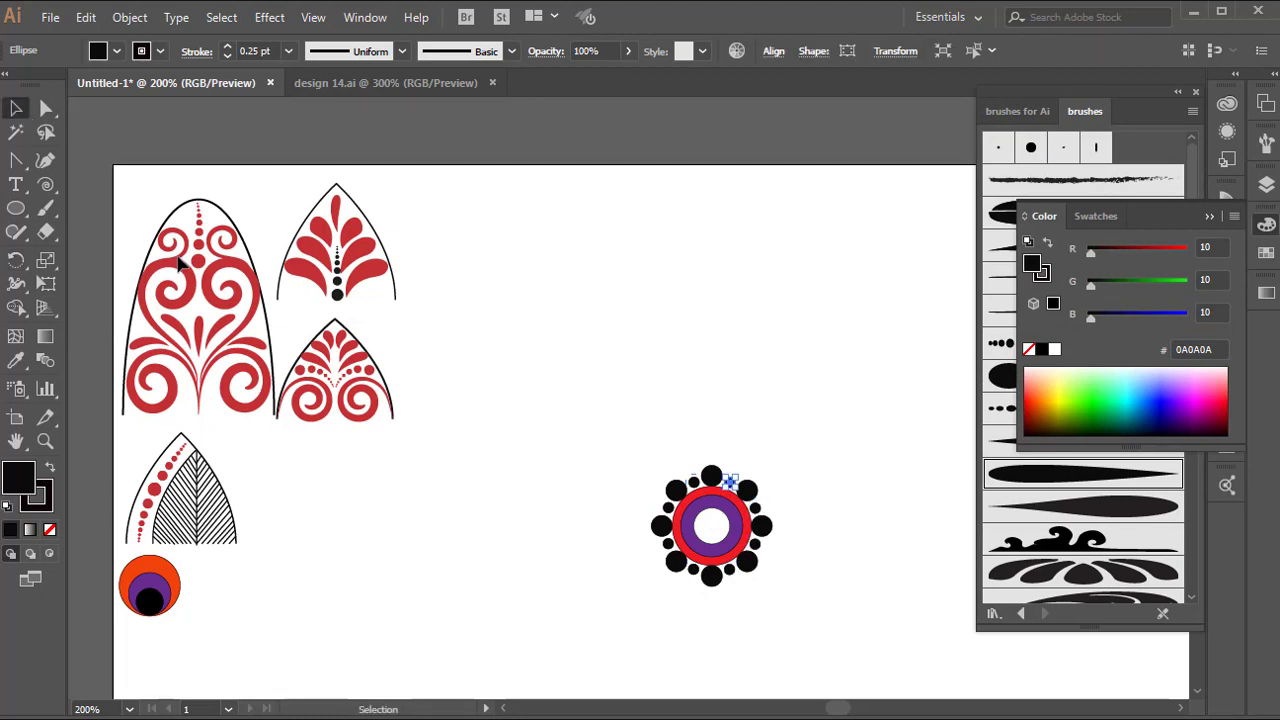
- Draw an unfilled circle with a thin black stroke, roughly enclosing the dot-ringed circle motif
left_click(612, 580)
scroll(660, 565, "down", 2)
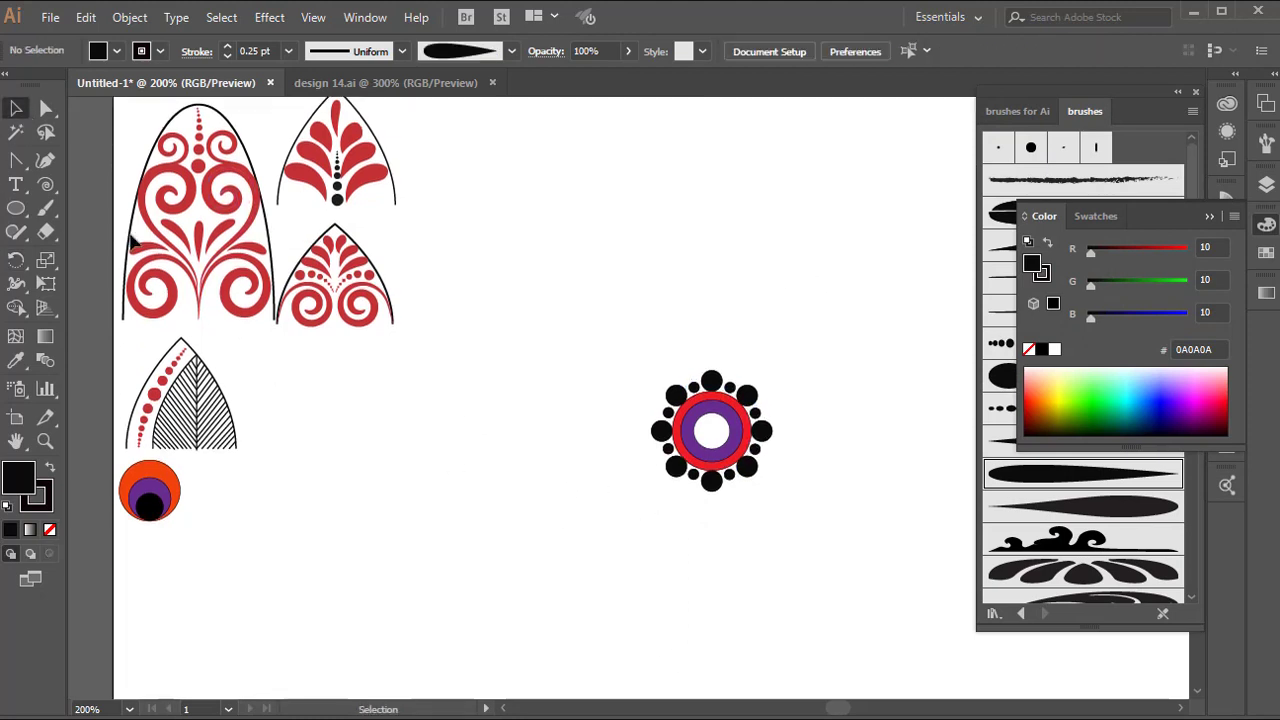
left_click(15, 208)
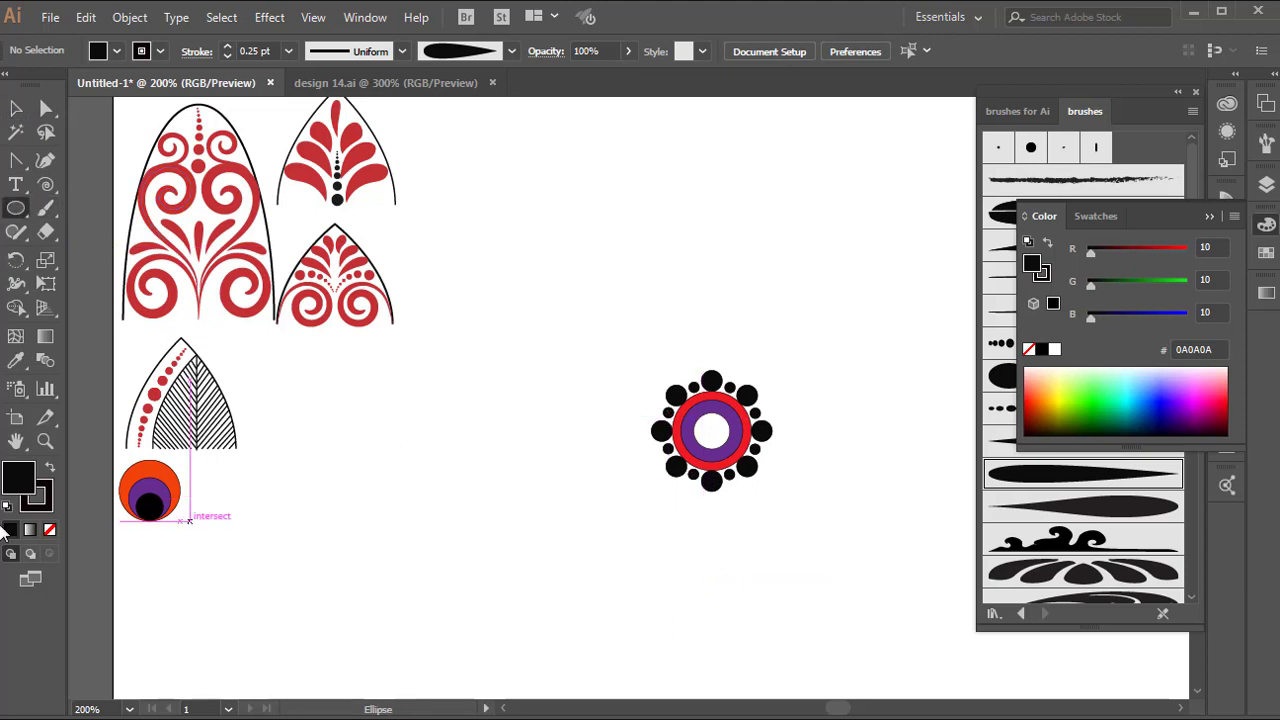
left_click(50, 530)
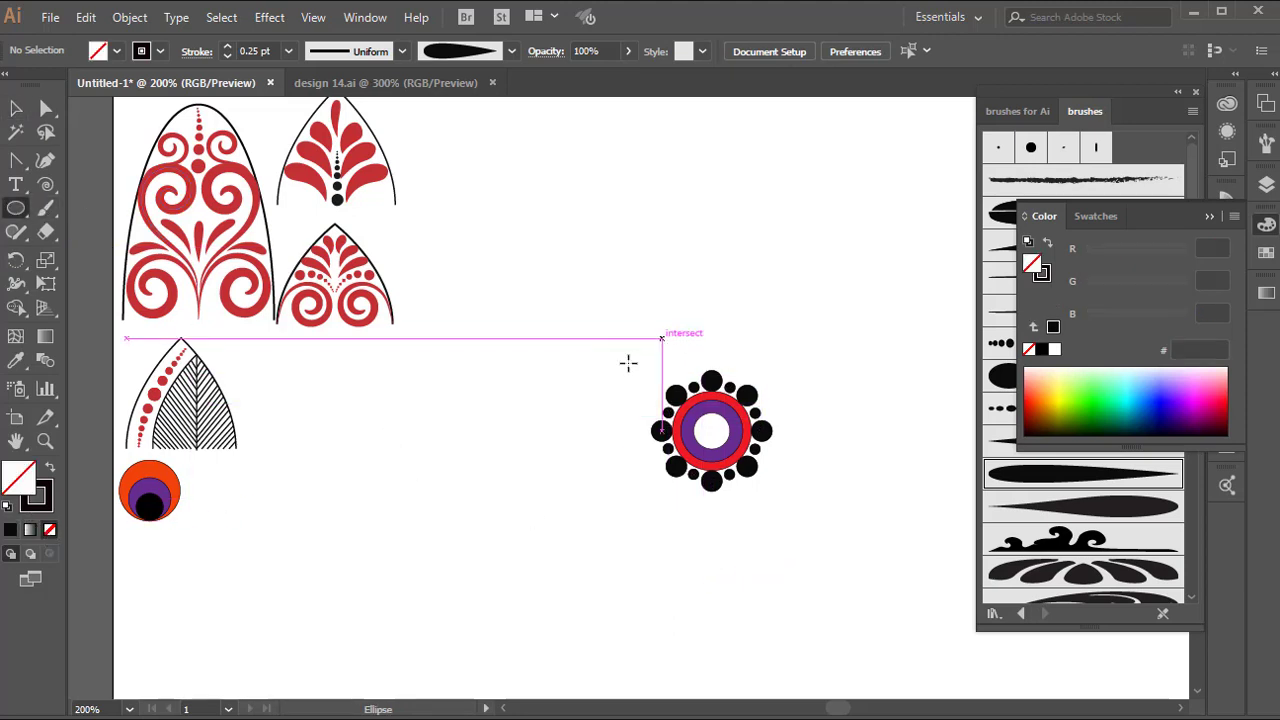
left_click_drag(633, 355, 765, 485)
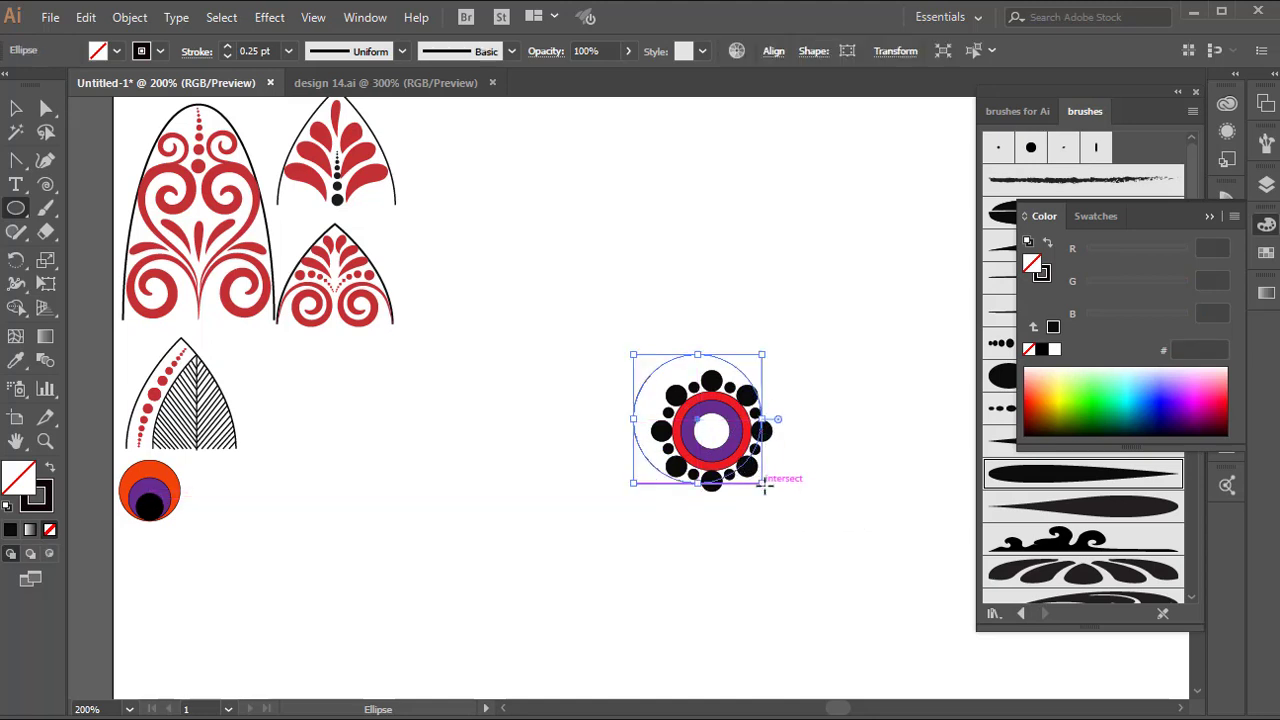
left_click(16, 108)
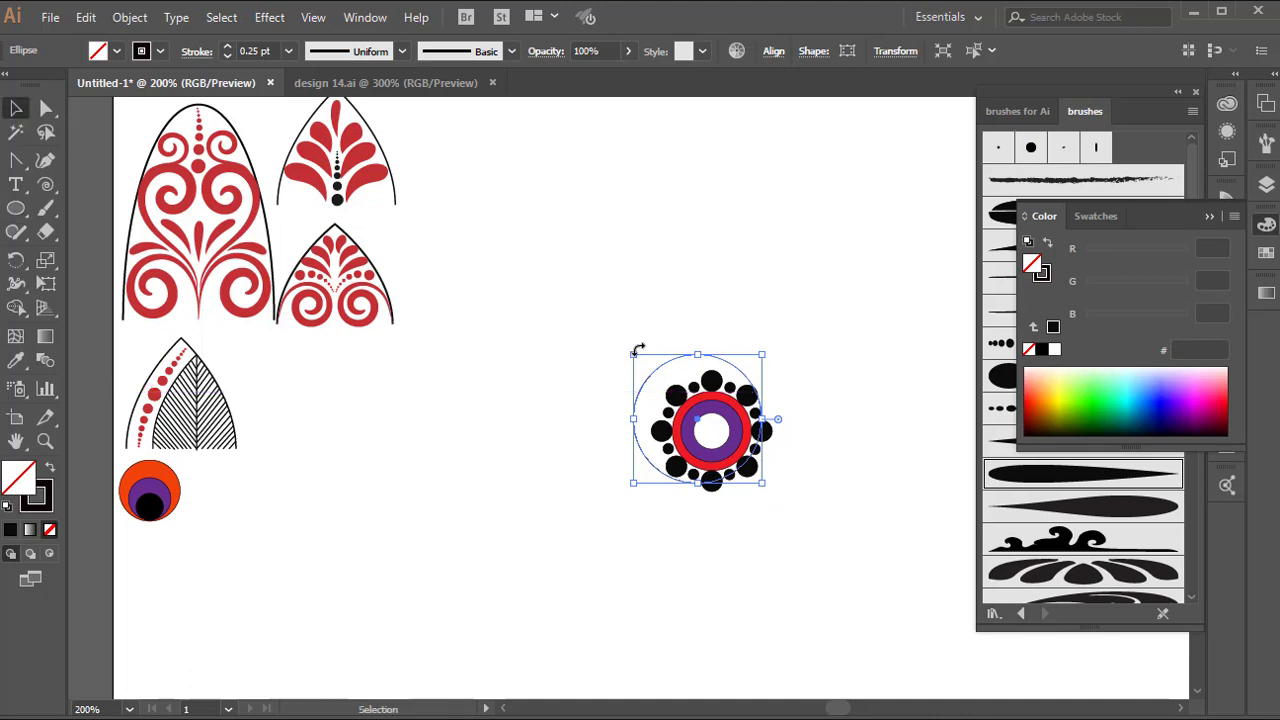
- Center the unfilled circle on the dot-ringed motif and resize it to touch the outer edges of the large dots
left_click_drag(655, 378, 678, 400)
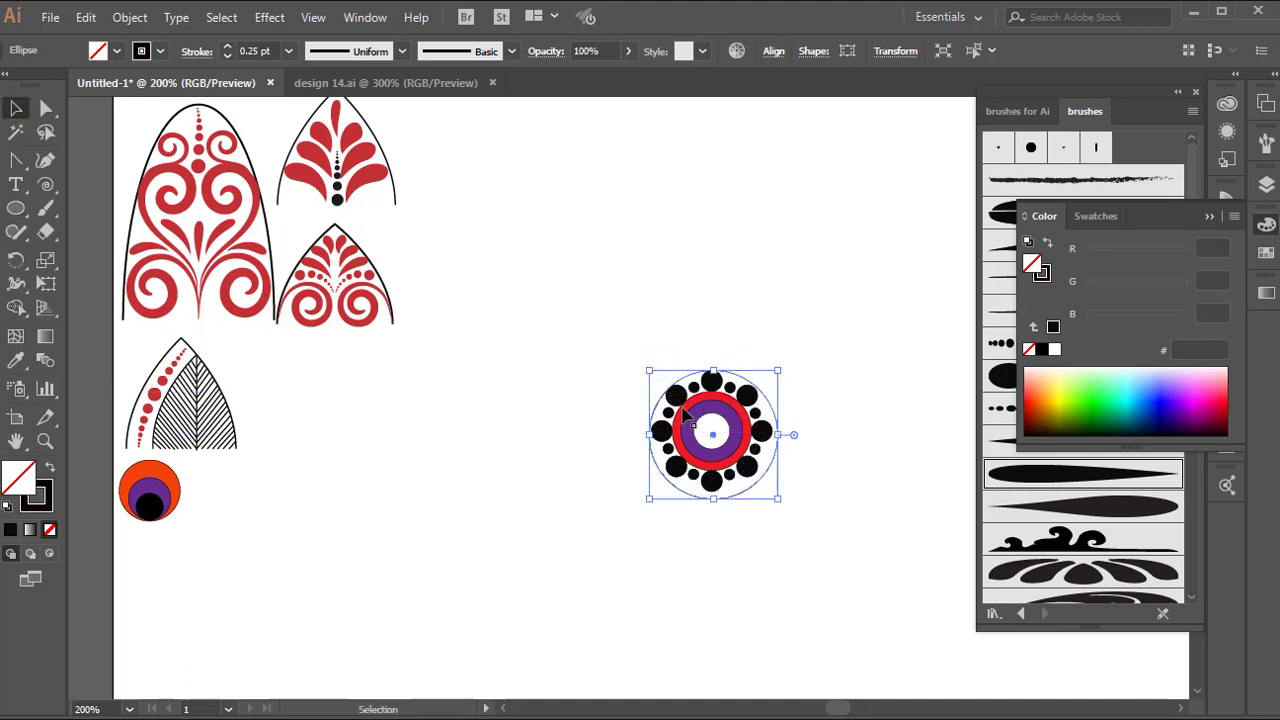
left_click_drag(773, 500, 772, 492)
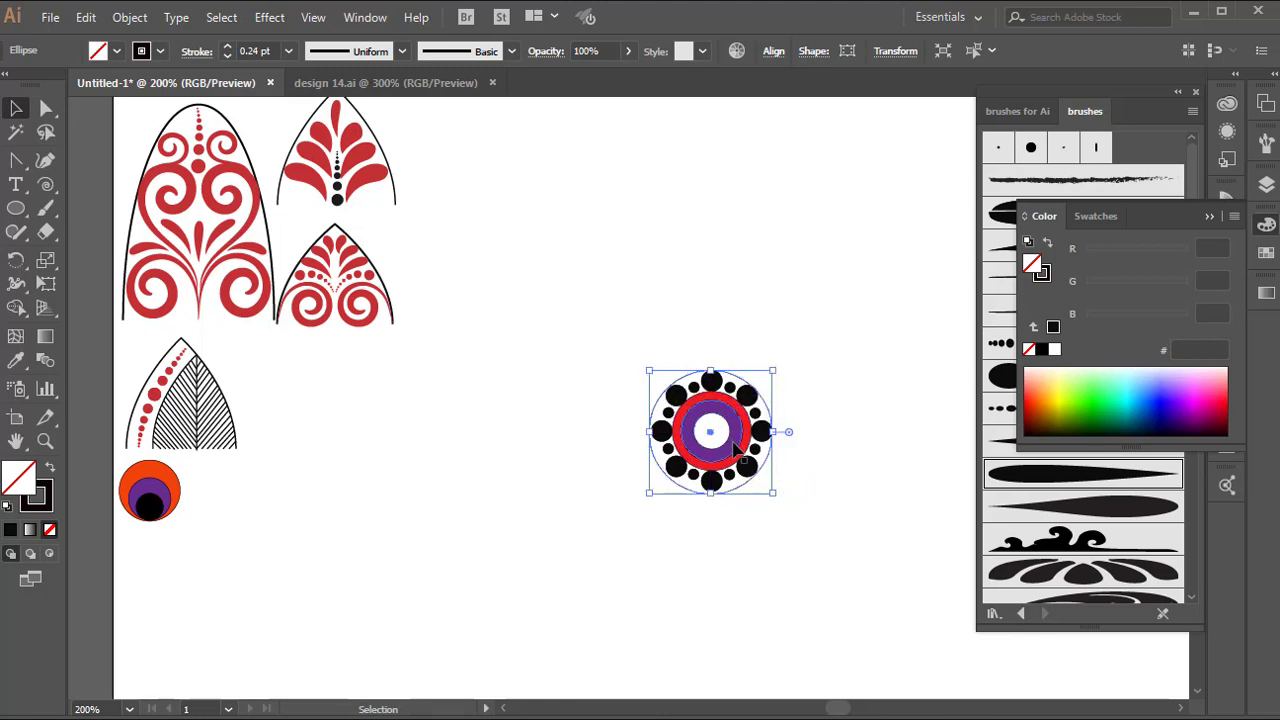
left_click_drag(651, 496, 654, 492)
left_click(665, 535)
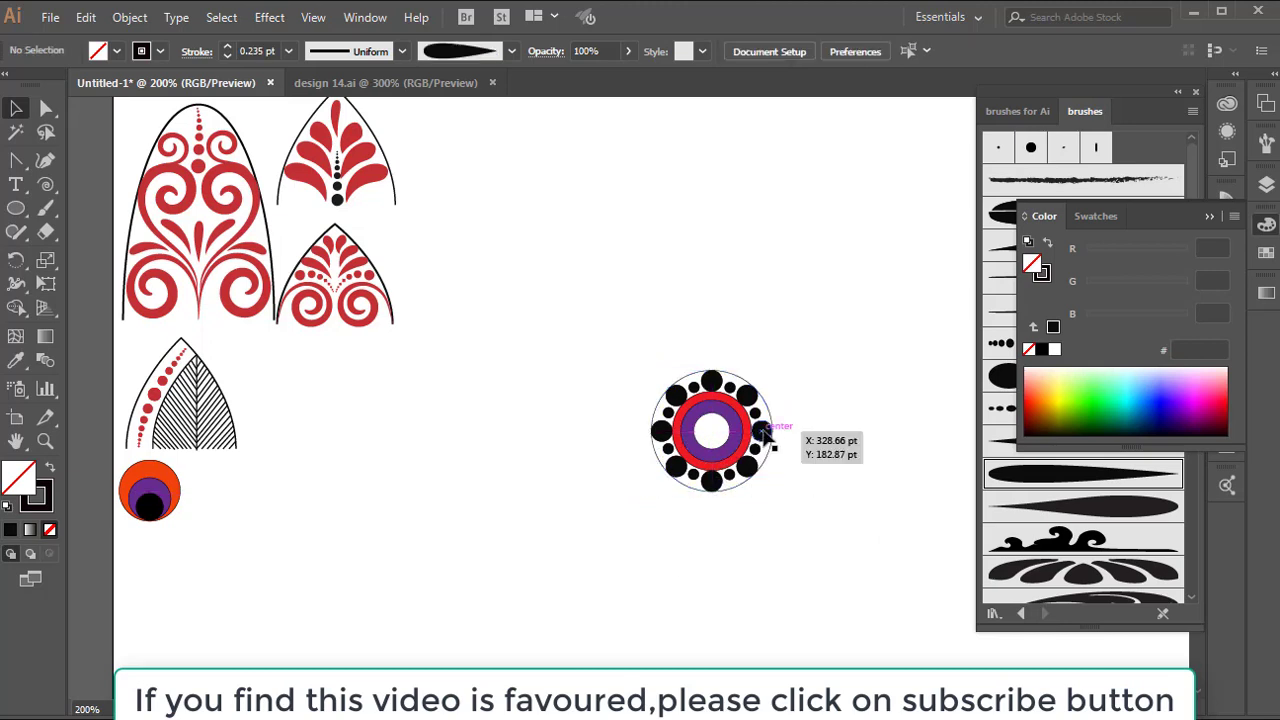
left_click(733, 478)
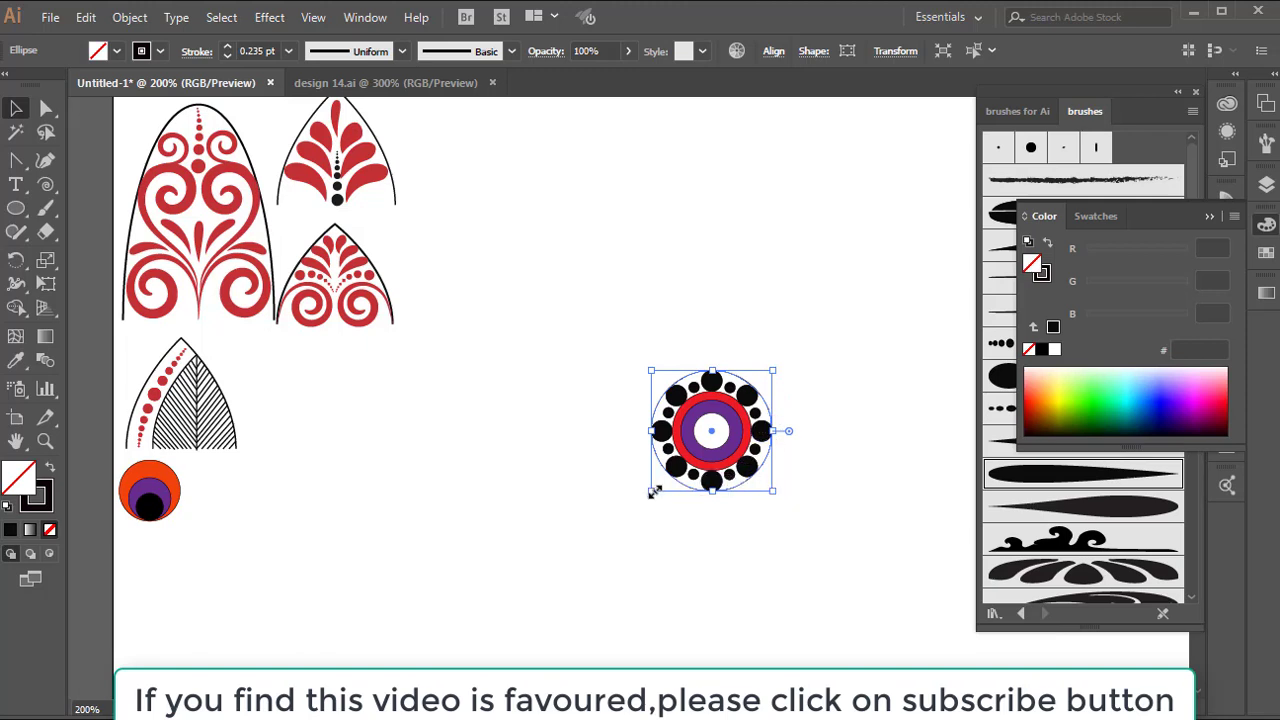
left_click_drag(654, 491, 646, 490)
- Apply the 3 pt. Round brush to the enclosing circle and move the orange circle motif onto its top edge
left_click(457, 51)
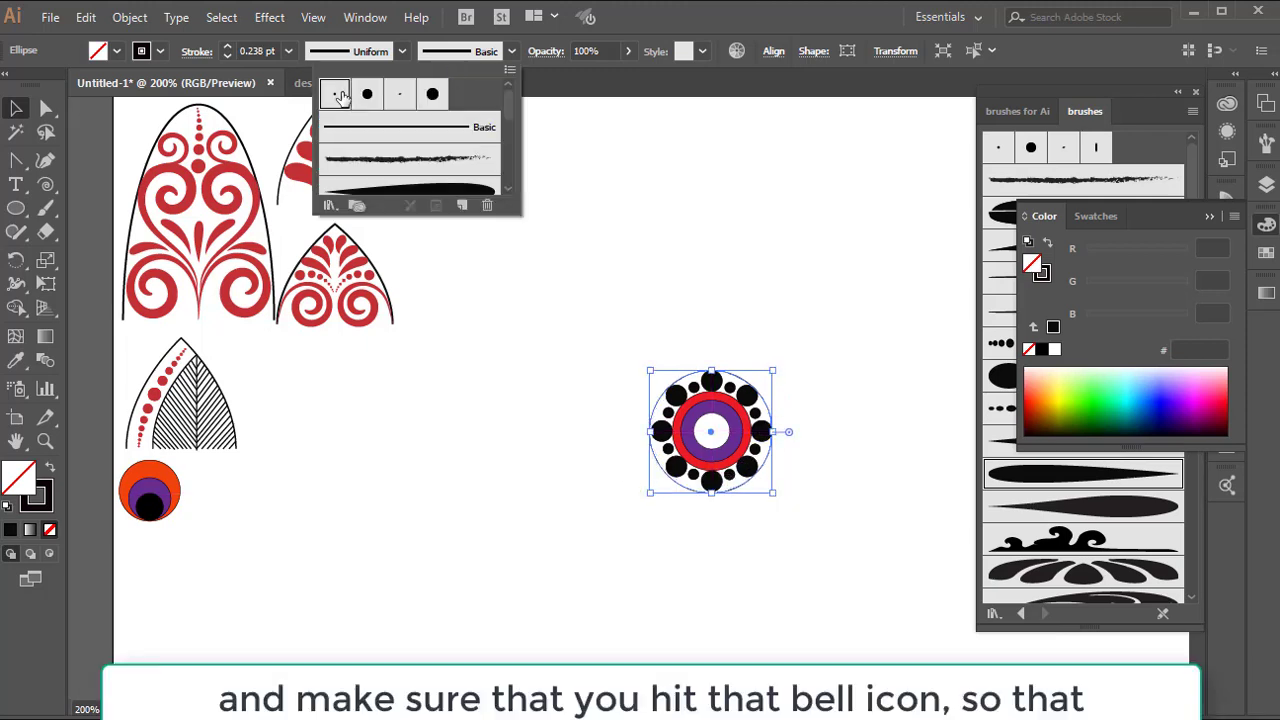
left_click(336, 94)
left_click(510, 481)
left_click(522, 481)
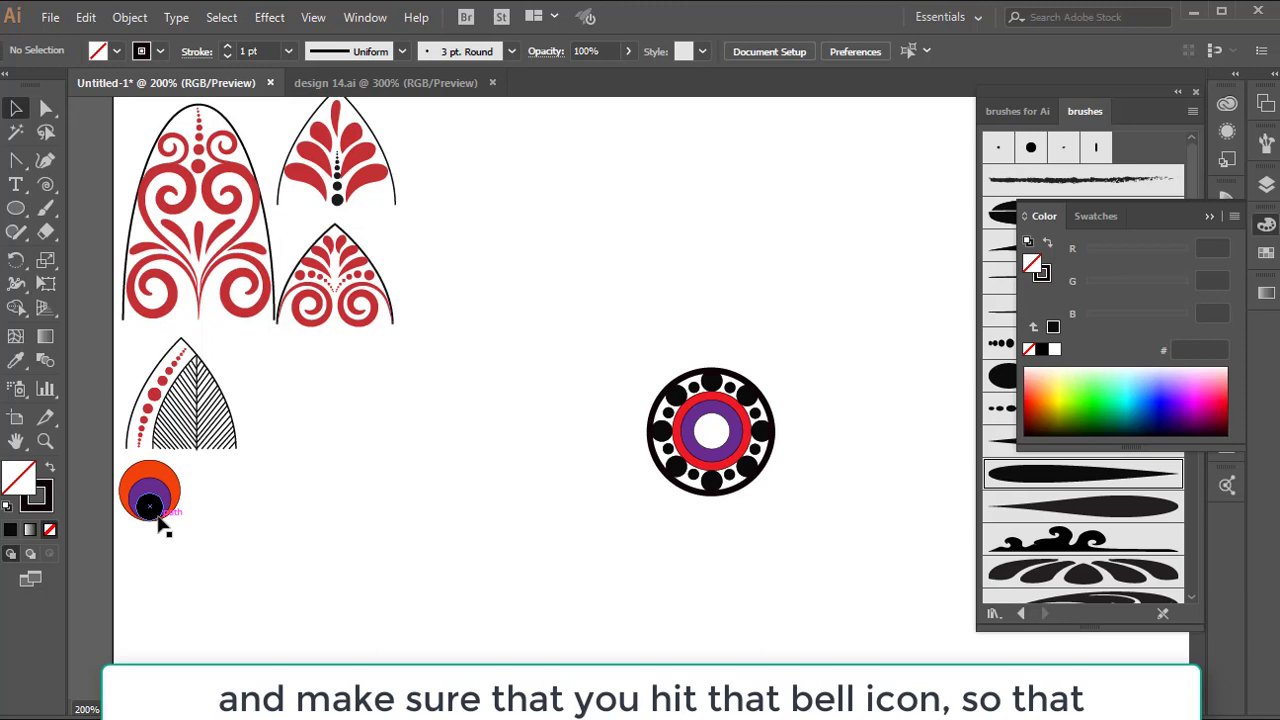
left_click_drag(151, 519, 711, 356)
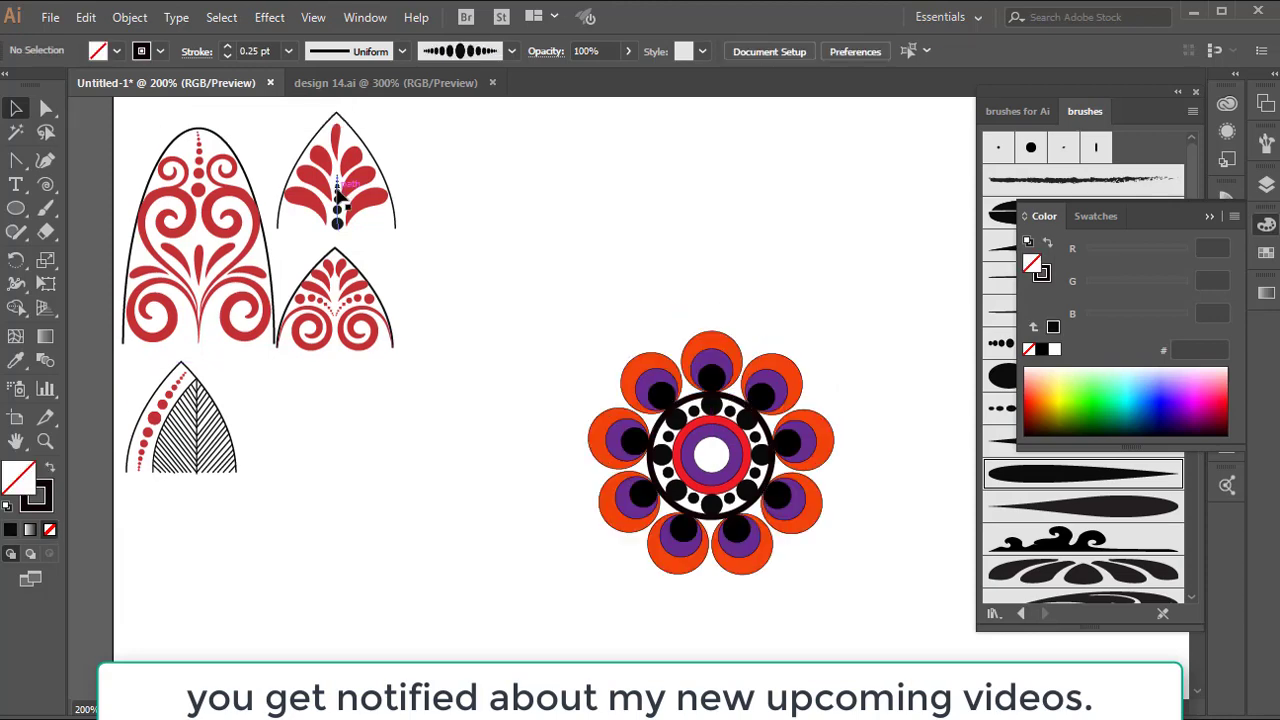
- Move the leaf arch motif with black dots above the orange circles, tilt it slightly counterclockwise, and nudge it between two top circles
left_click_drag(330, 188, 716, 302)
mouse_move(737, 215)
left_mouse_down()
mouse_move(714, 200)
mouse_move(714, 220)
left_mouse_up()
key("Left")
key("Left")
key("Left")
key("Left")
key("Left")
key("Left")
key("Left")
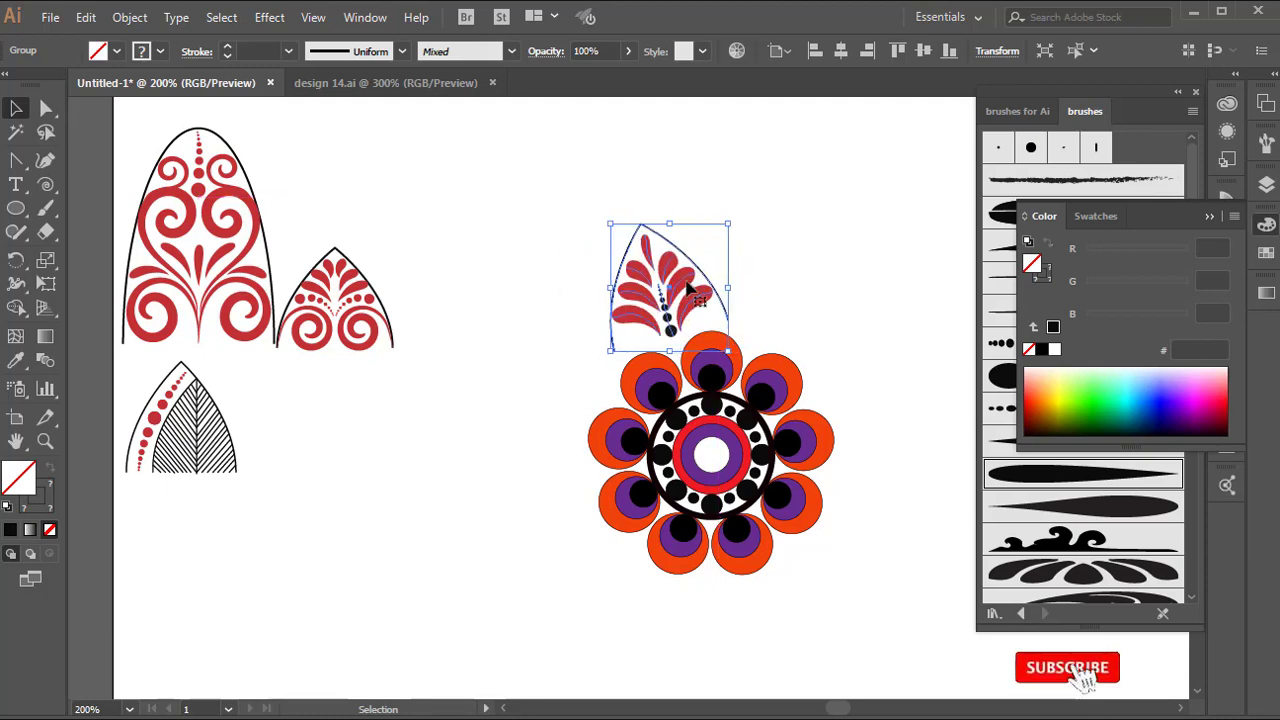
mouse_move(664, 299)
left_mouse_down()
mouse_move(670, 398)
mouse_move(670, 320)
left_mouse_up()
left_click_drag(738, 240, 735, 238)
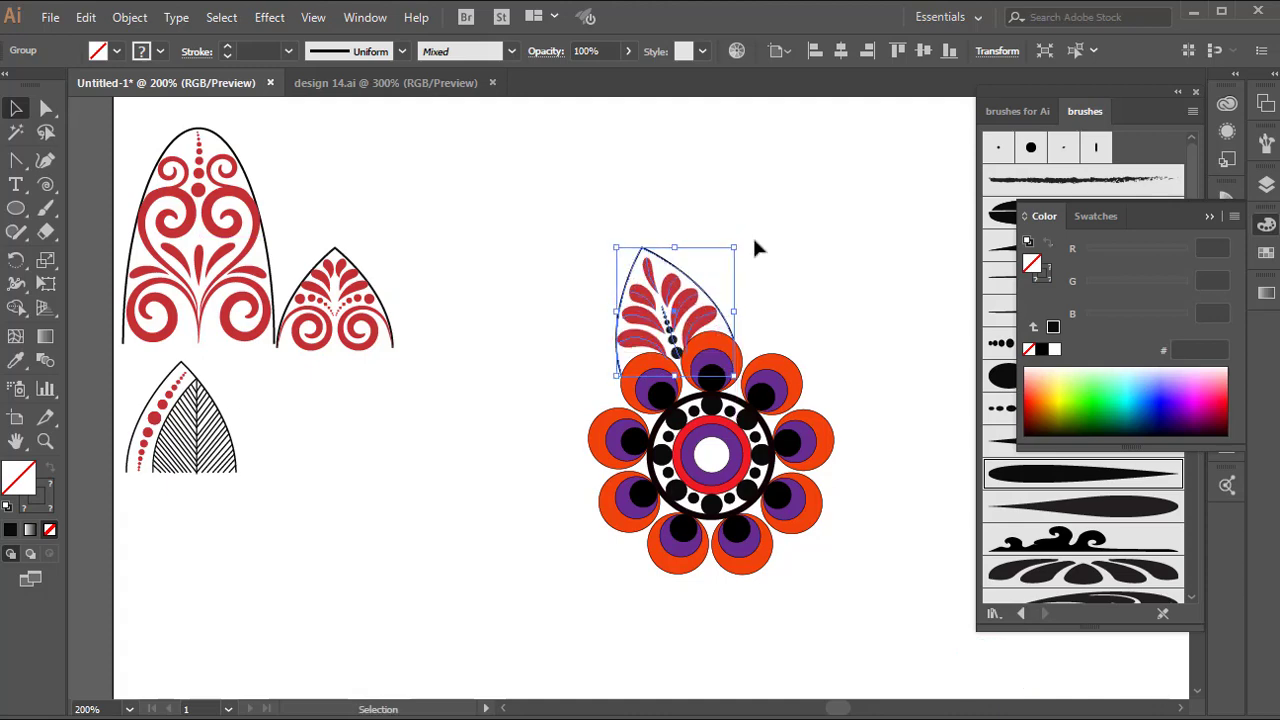
- Rotate a copy of the leaf motif by 360/6 about the flower's center and repeat until six surround the flower
key("r")
left_click(712, 455, "alt")
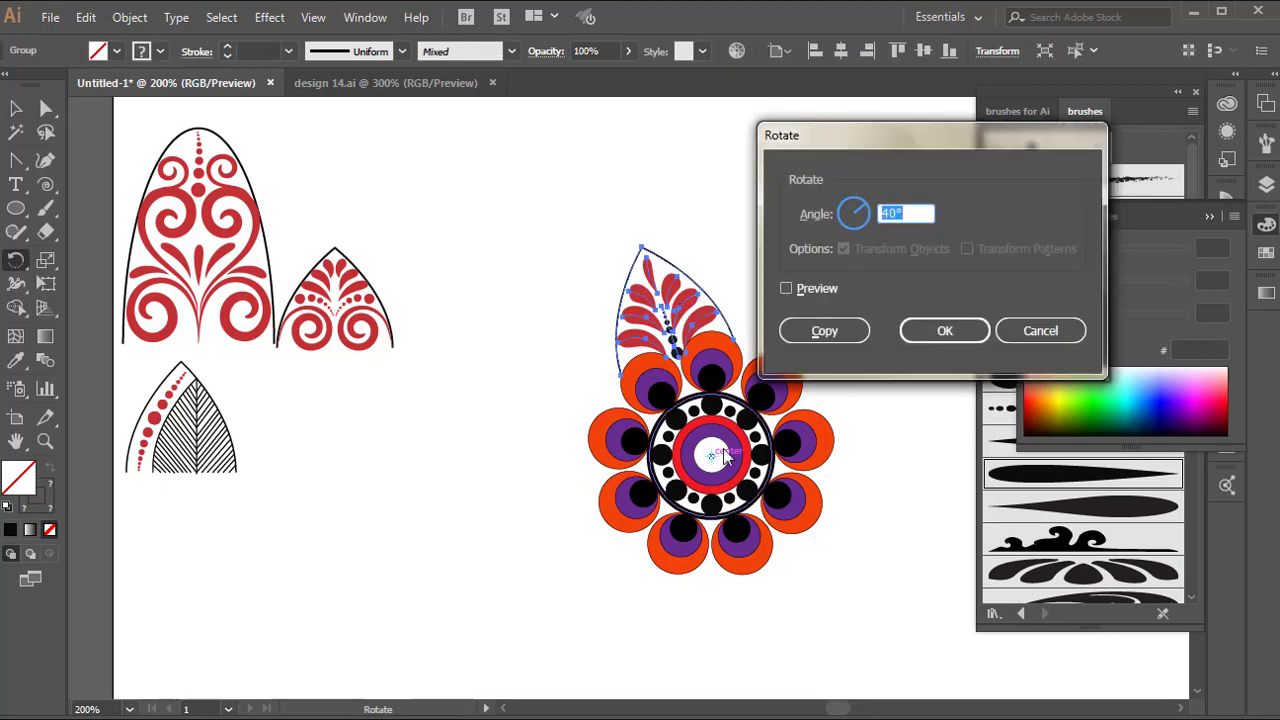
key("BackSpace")
type("360/")
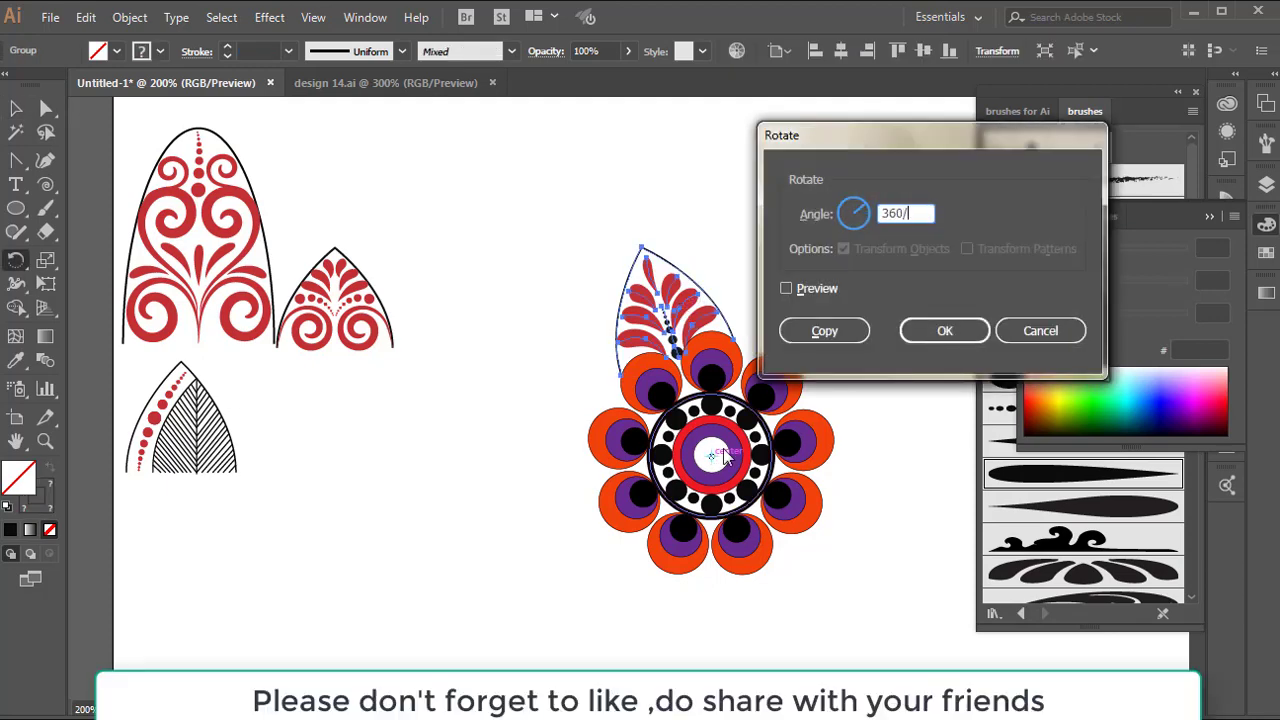
type("6")
left_click(806, 334)
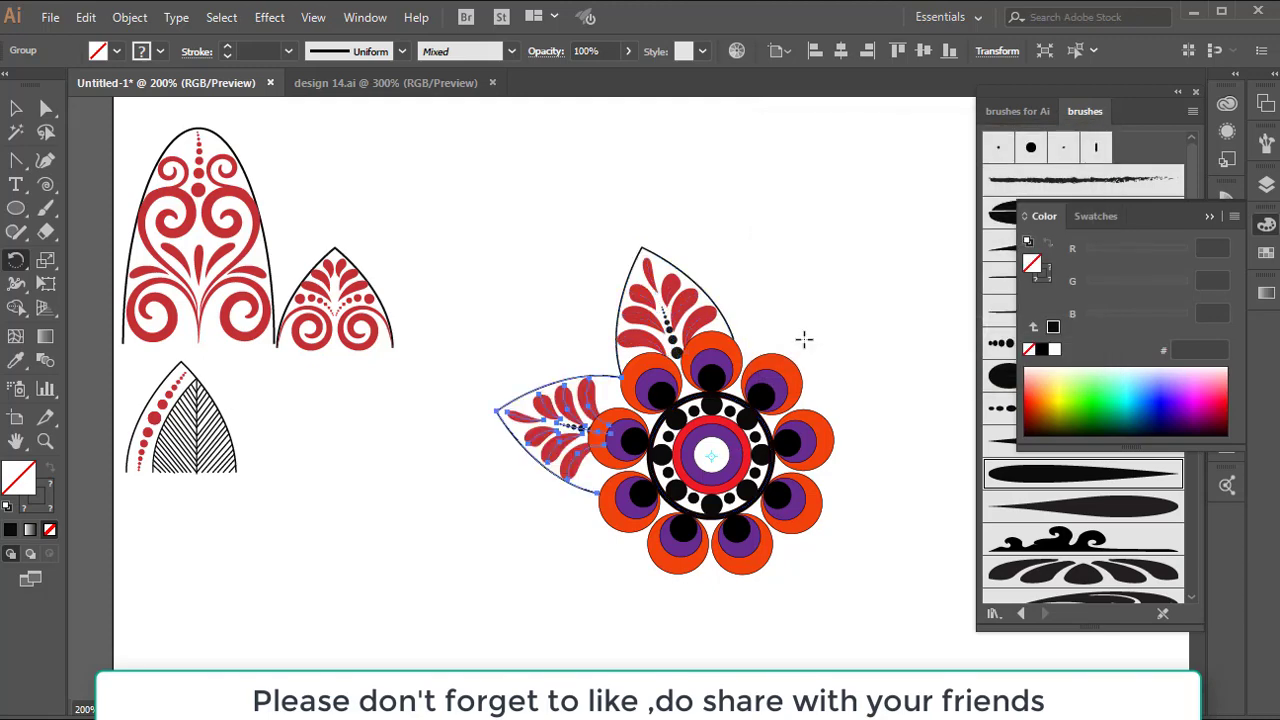
key("ctrl+d")
key("ctrl+d")
key("ctrl+d")
key("ctrl+d")
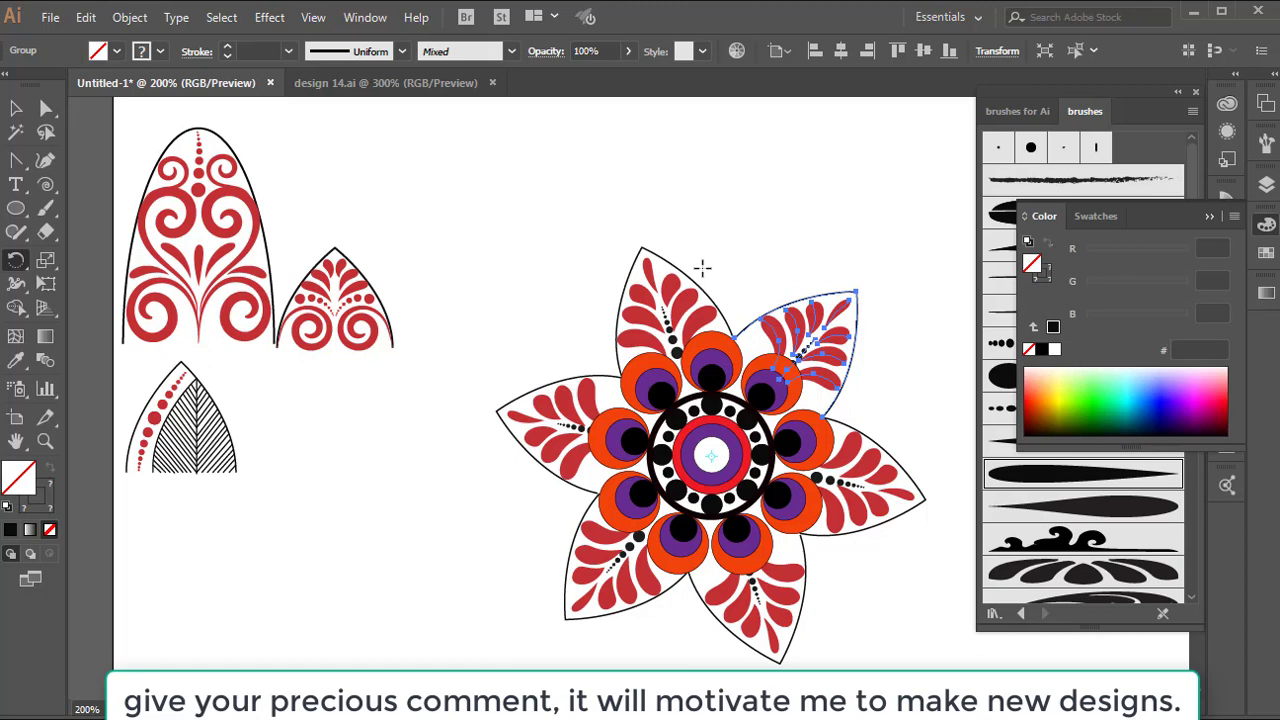
- Nudge the last rotated leaf motif slightly up beside the flower's upper-right orange circles
key("v")
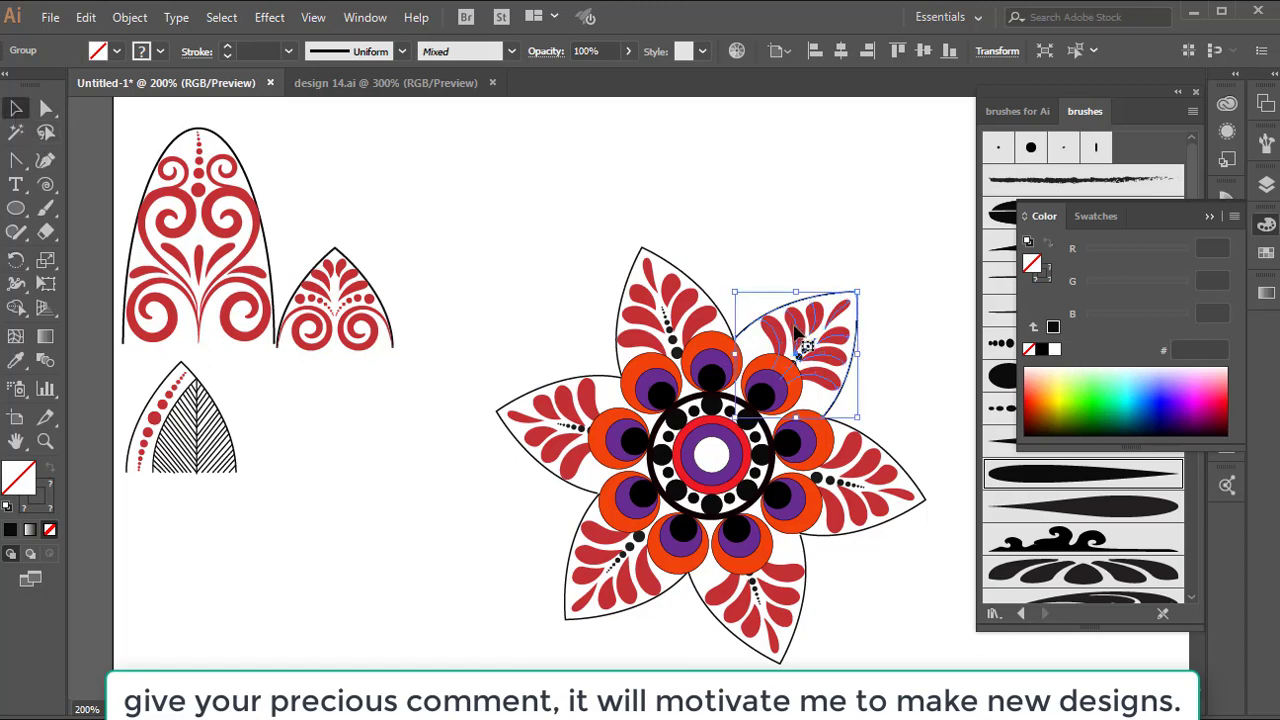
left_click_drag(800, 333, 797, 330)
key("Up")
key("Up")
key("Right")
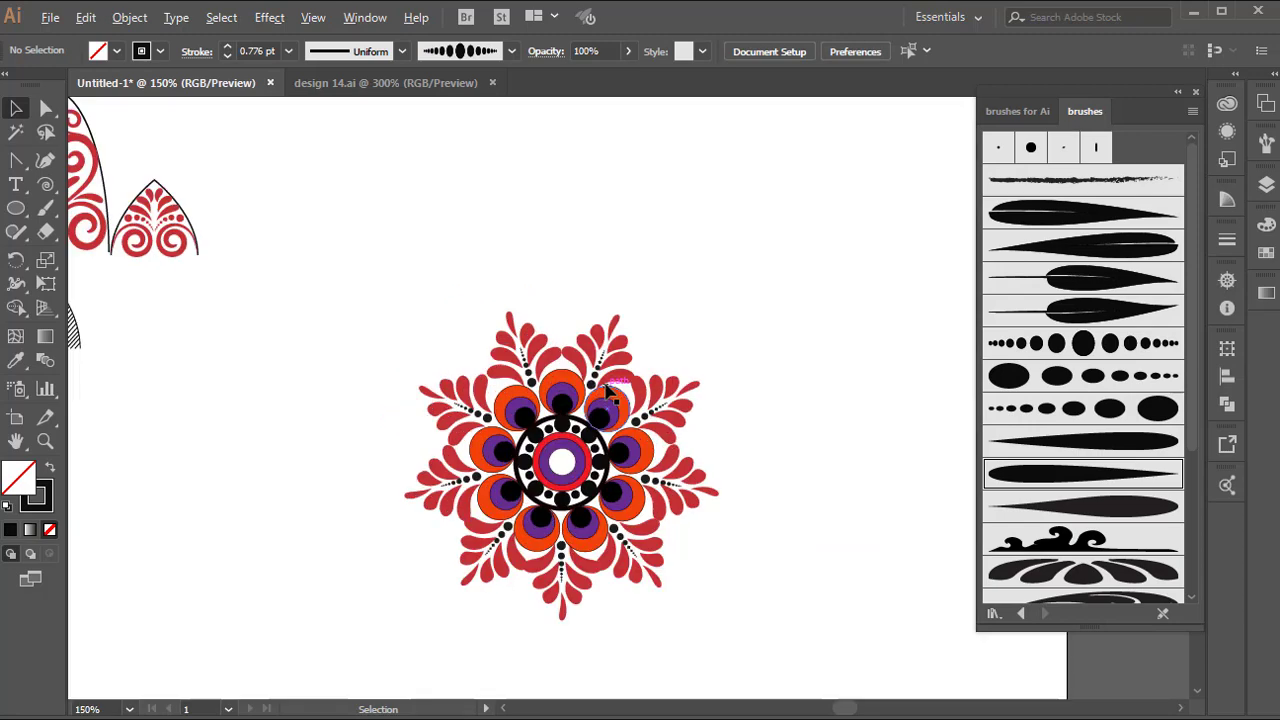
- Place the large scroll motif, tilted outward, at the flower's upper-left edge and remove its arch outline
key("ctrl+=")
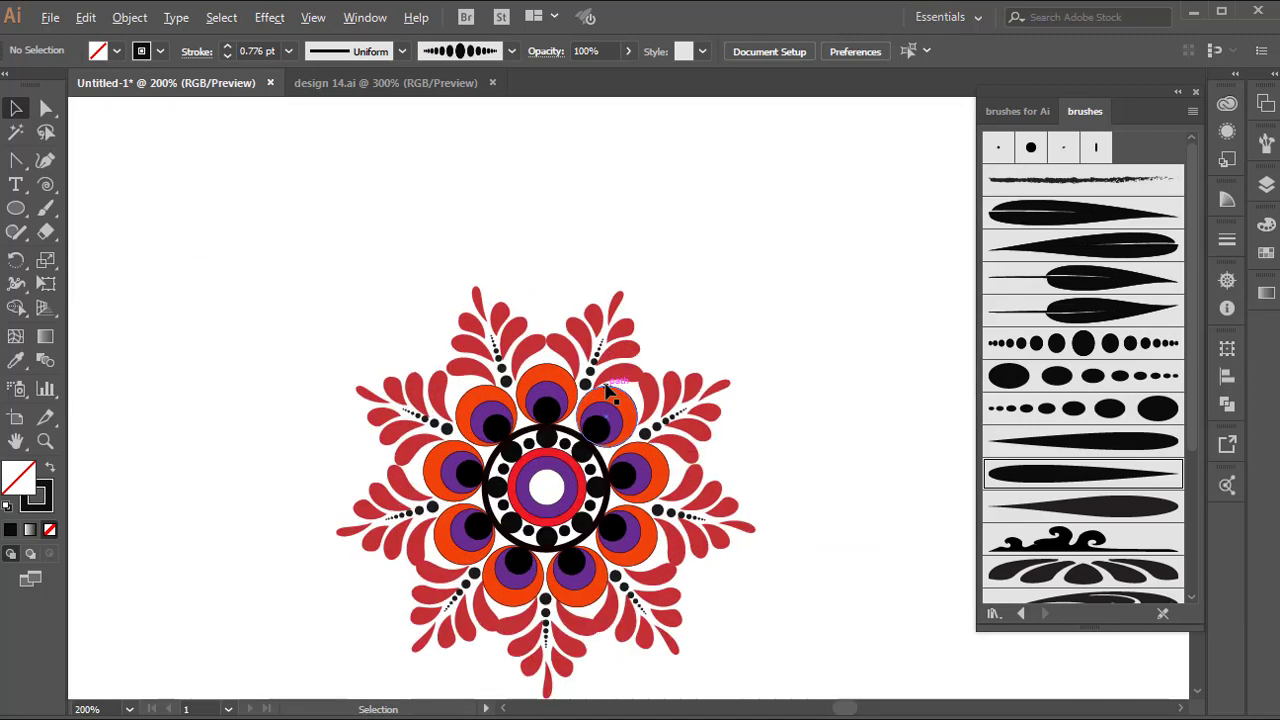
scroll(610, 390, "down", 1)
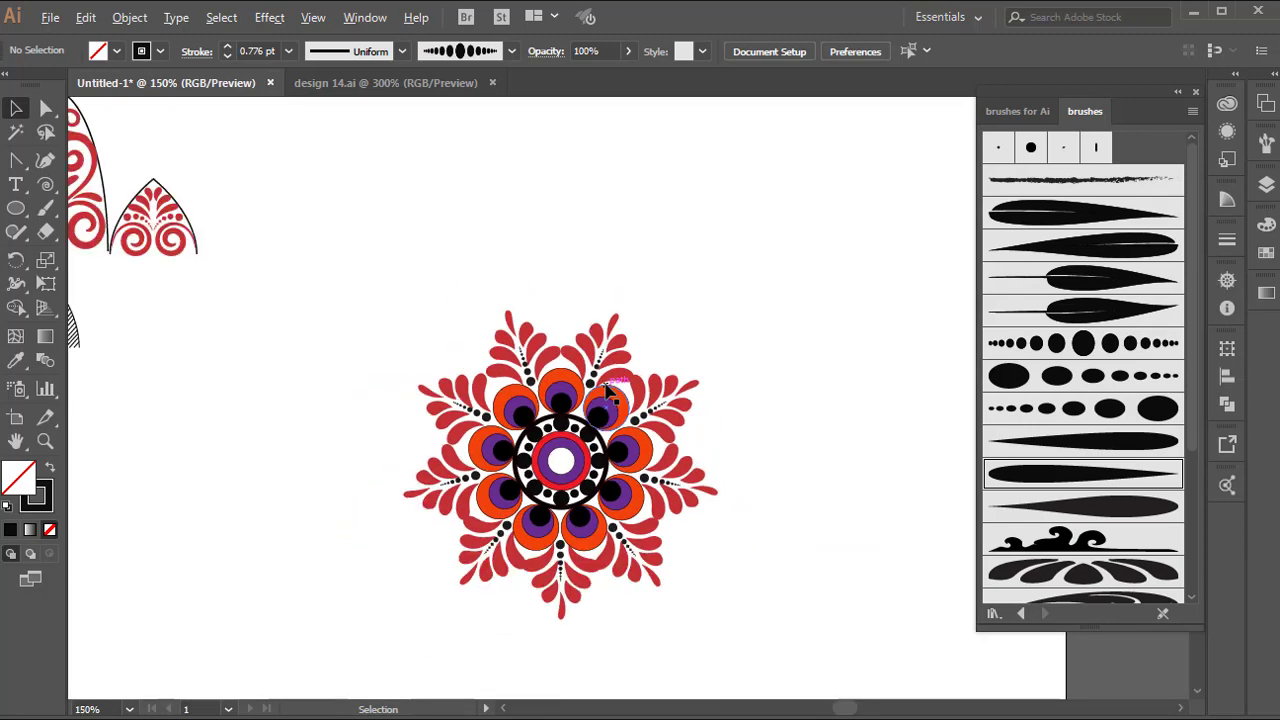
left_click_drag(417, 291, 532, 293)
left_click_drag(190, 215, 513, 277)
left_click_drag(555, 320, 572, 345)
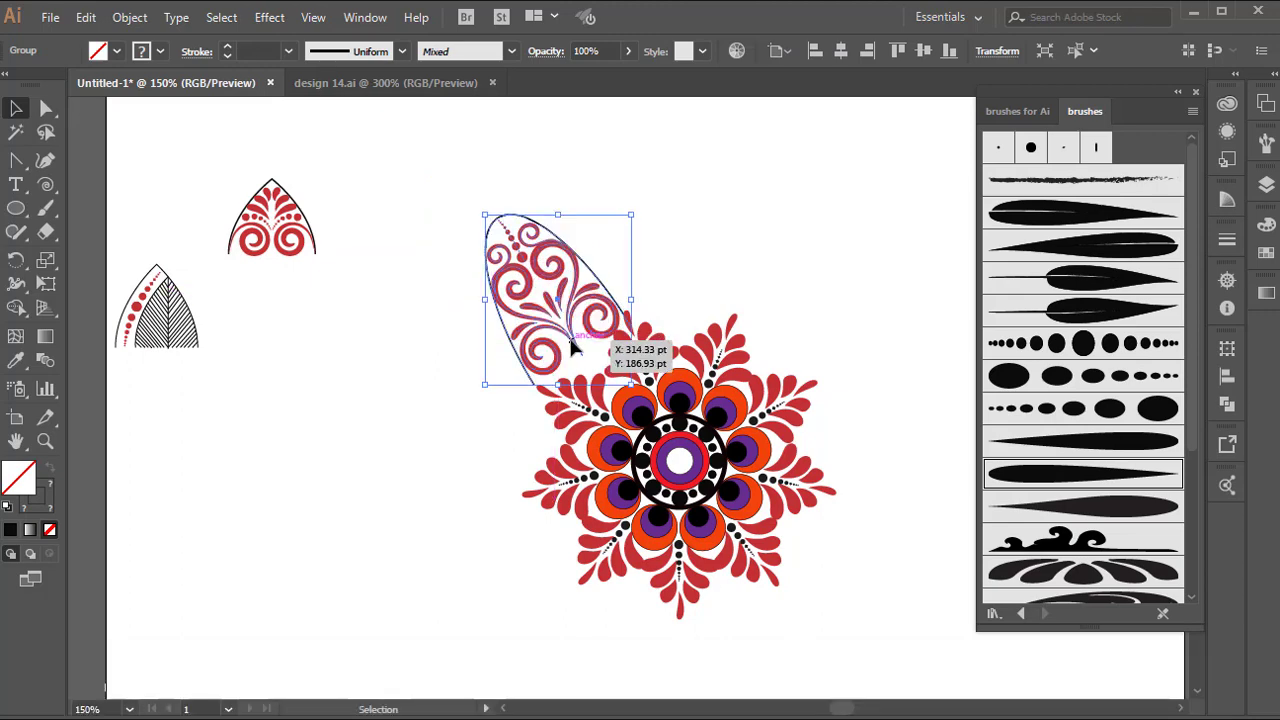
left_click(681, 229)
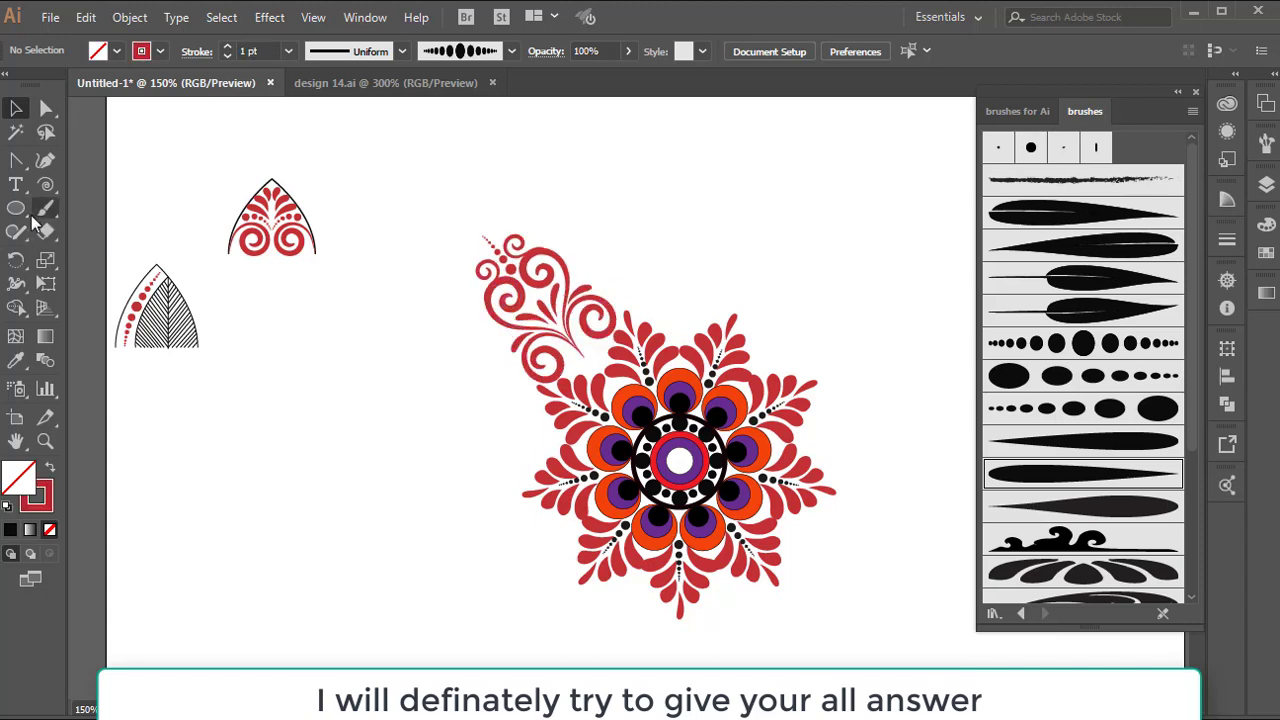
- Rotate a copy of the scroll motif about the flower's center and repeat until eight scroll motifs surround the flower
left_click(521, 318)
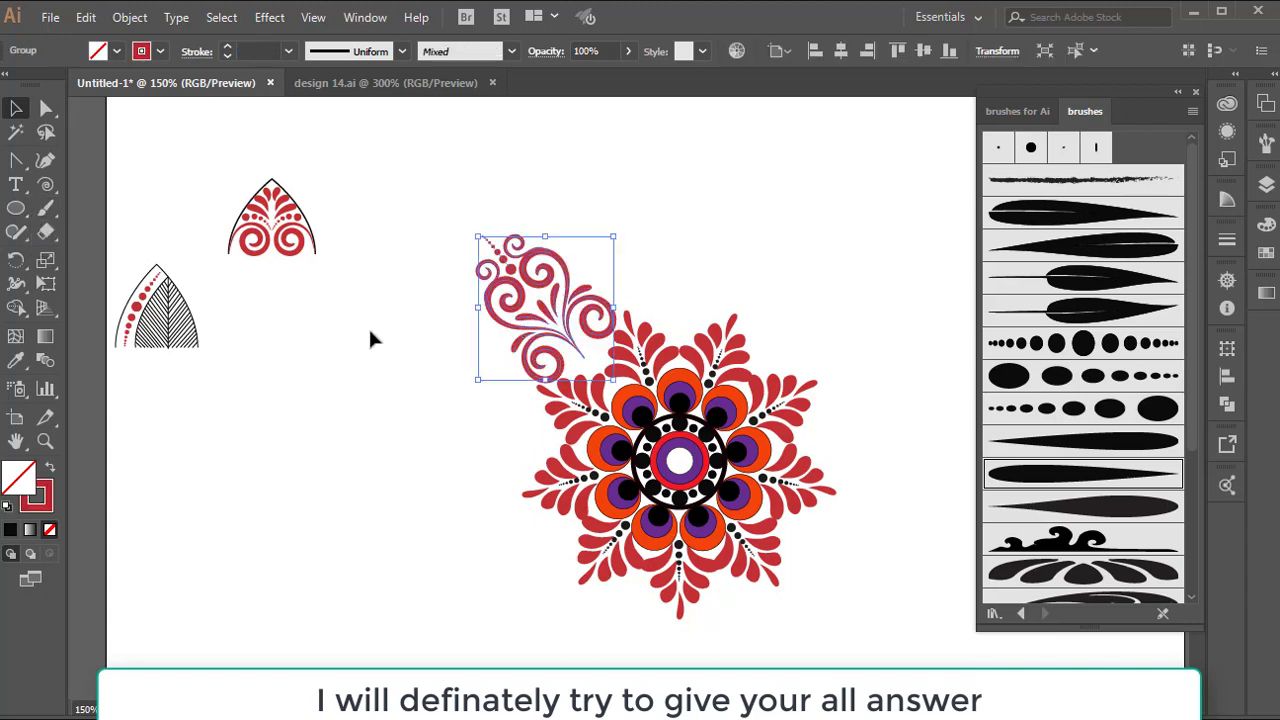
left_click(16, 259)
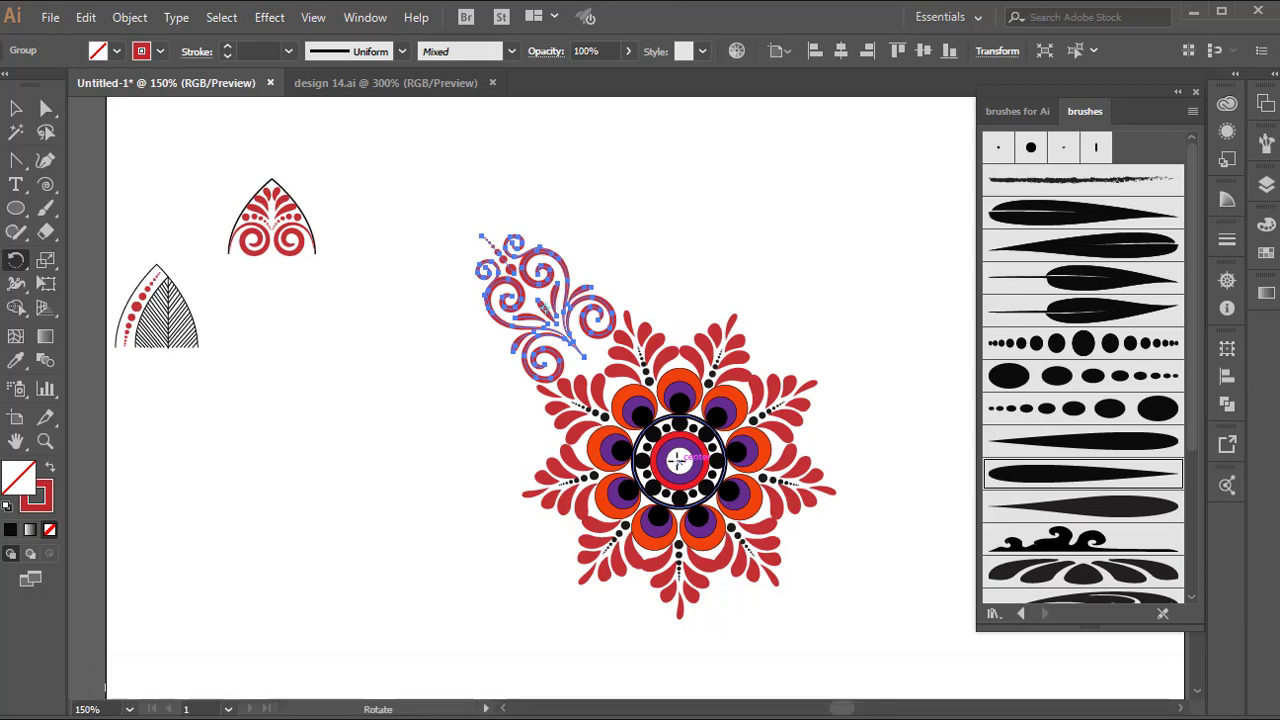
left_click(678, 460, "alt")
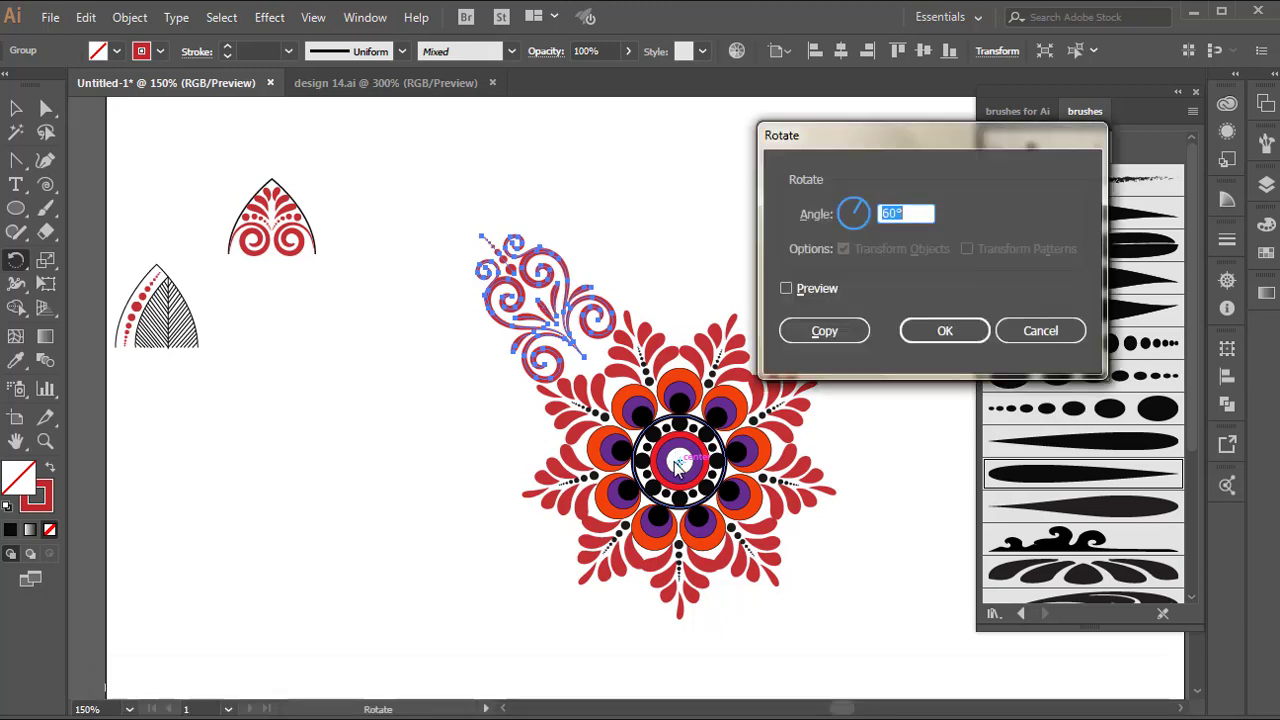
key("BackSpace")
left_click(835, 336)
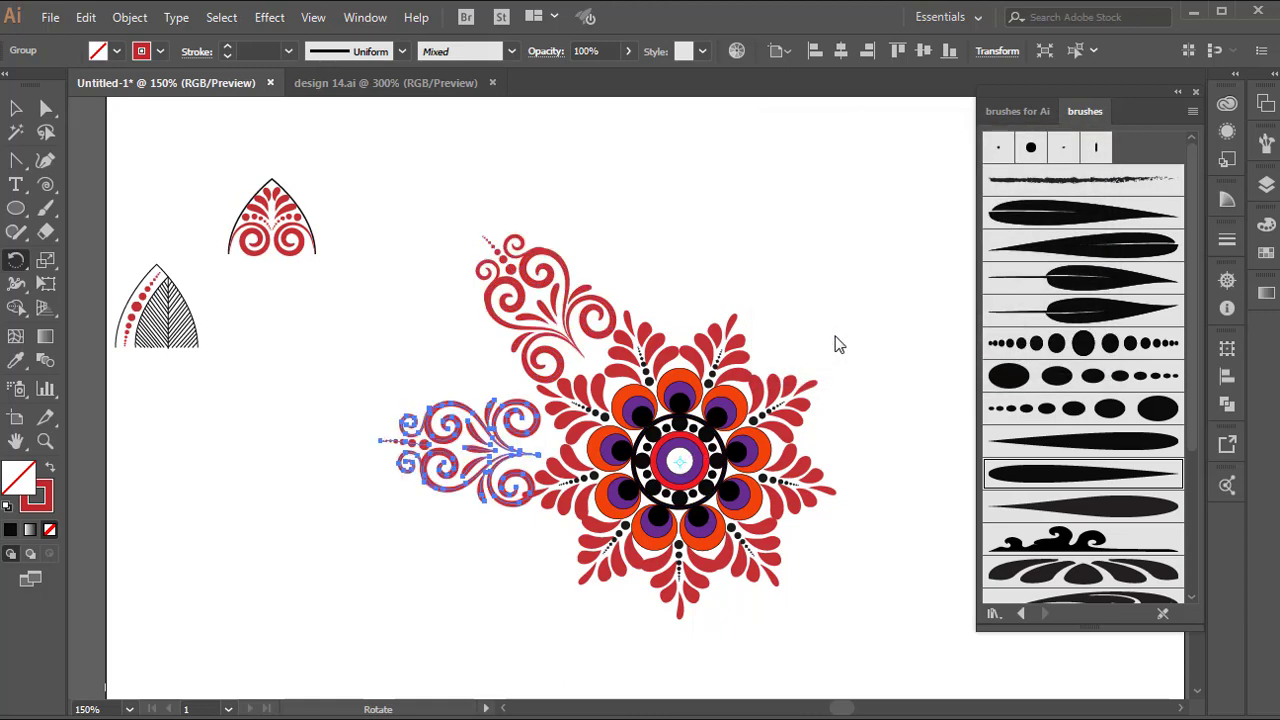
key("ctrl+d")
key("ctrl+d")
key("ctrl+d")
key("ctrl+d")
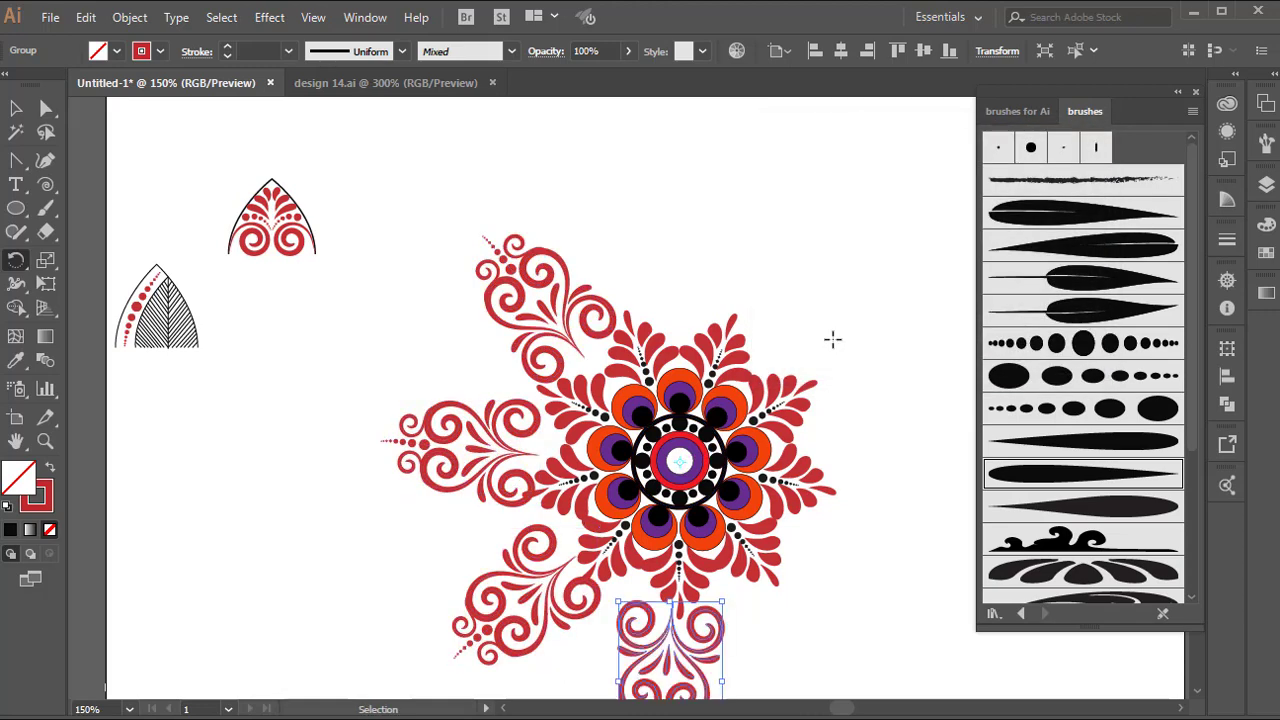
key("ctrl+d")
key("ctrl+d")
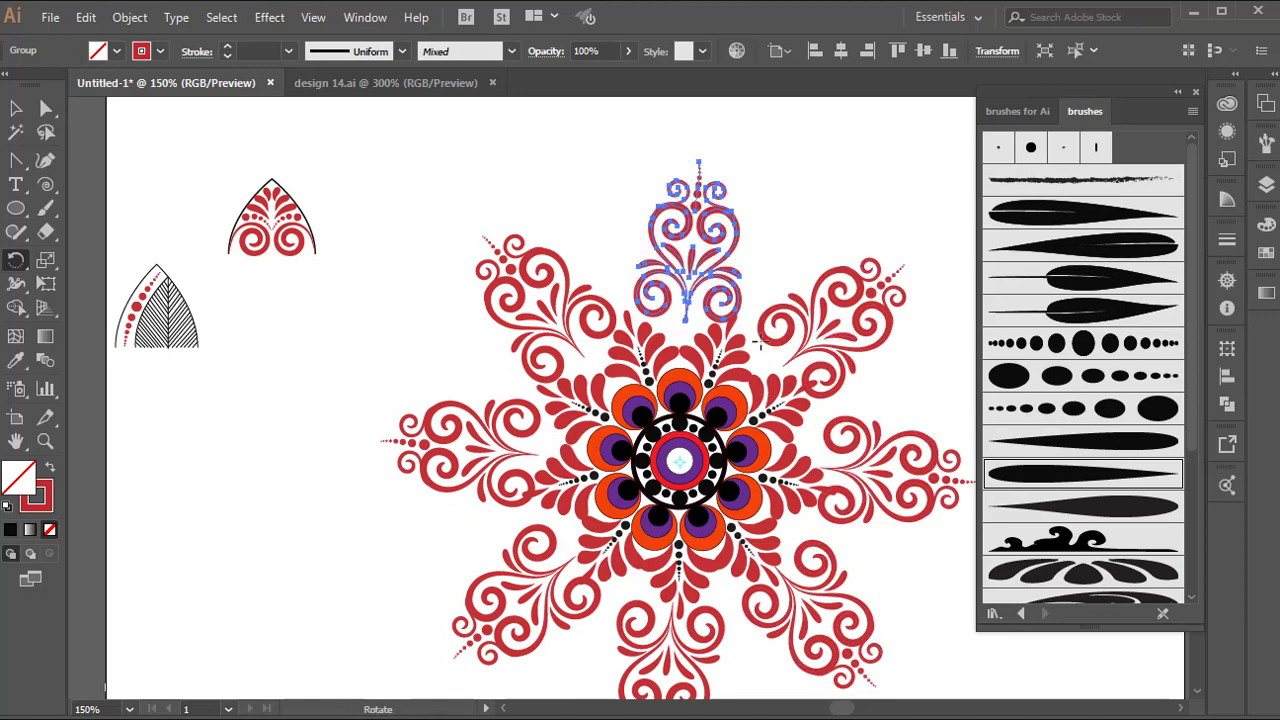
- Place the small arch motif, tilted counterclockwise, in the gap between the flower's left and upper-left scroll motifs
scroll(745, 316, "down", 1)
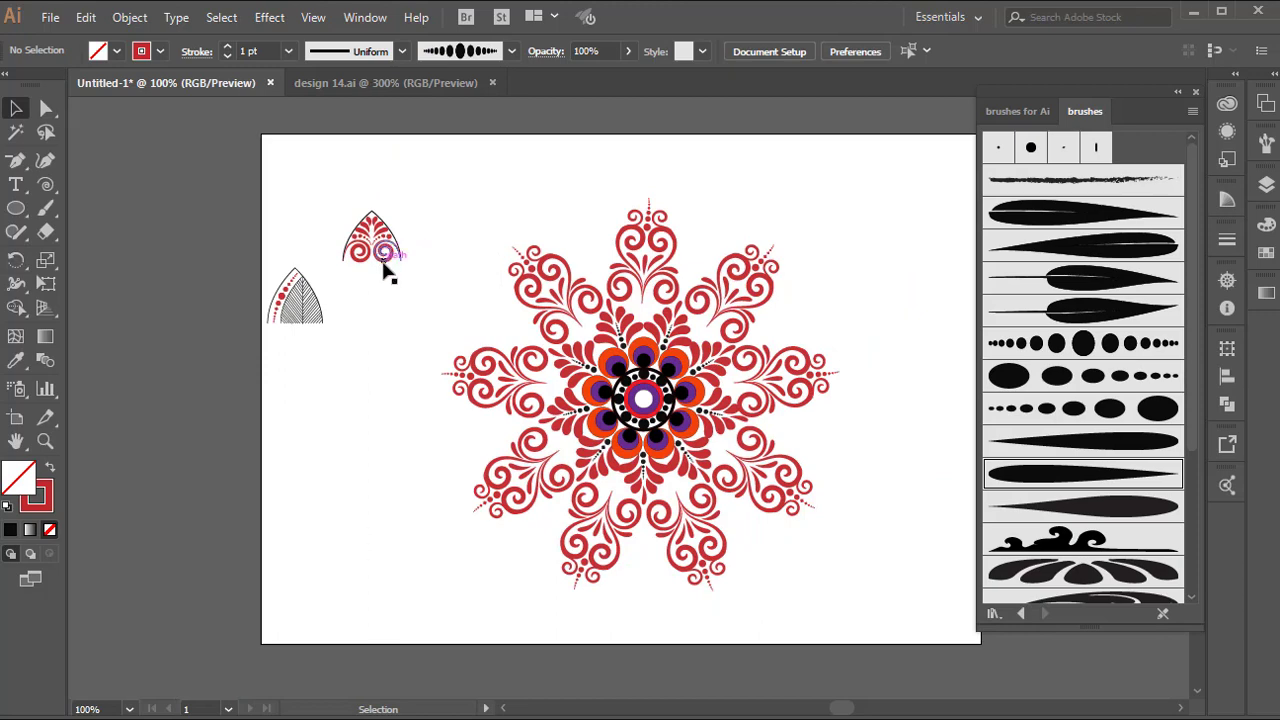
left_click_drag(383, 262, 489, 272)
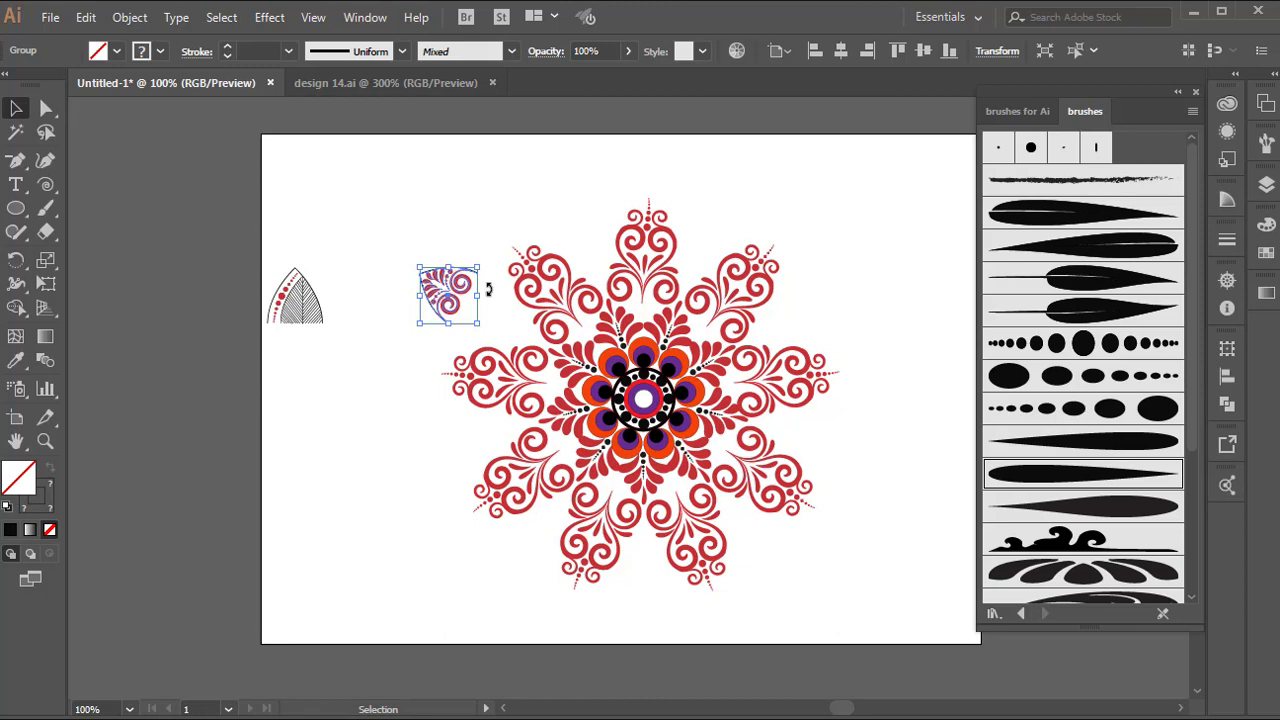
scroll(487, 281, "up", 1)
scroll(487, 281, "up", 1)
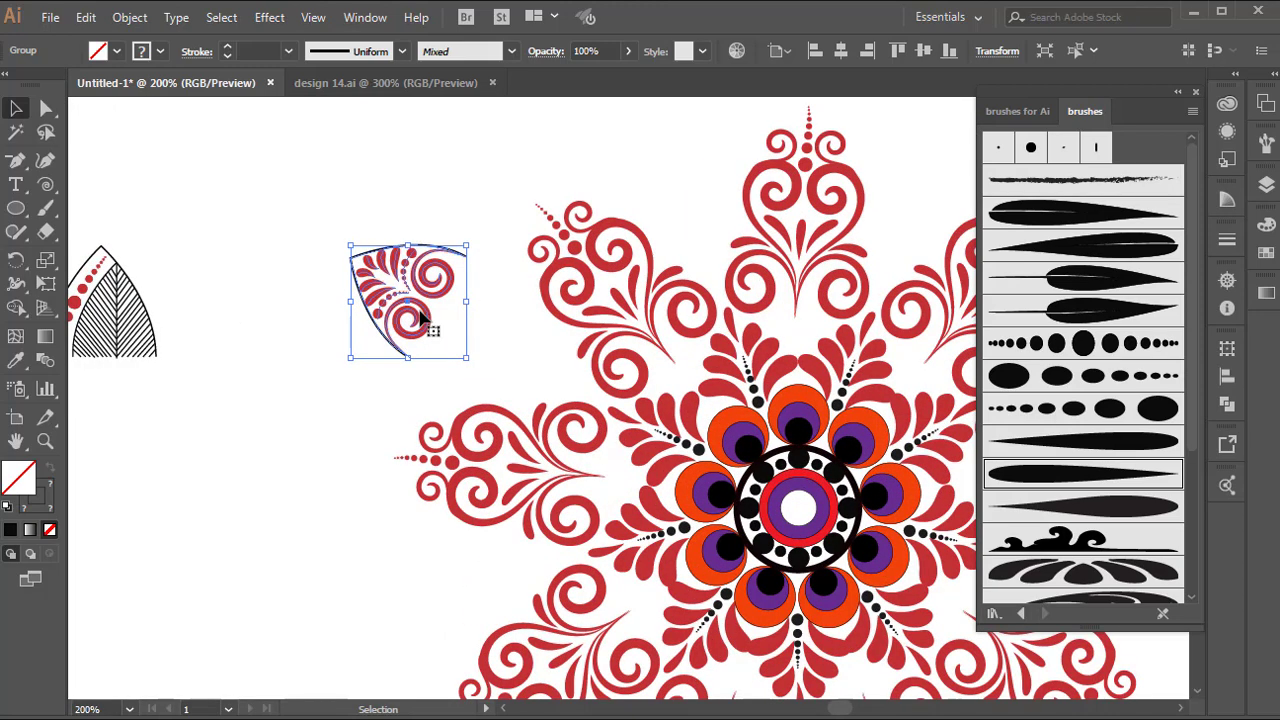
left_click_drag(420, 317, 491, 360)
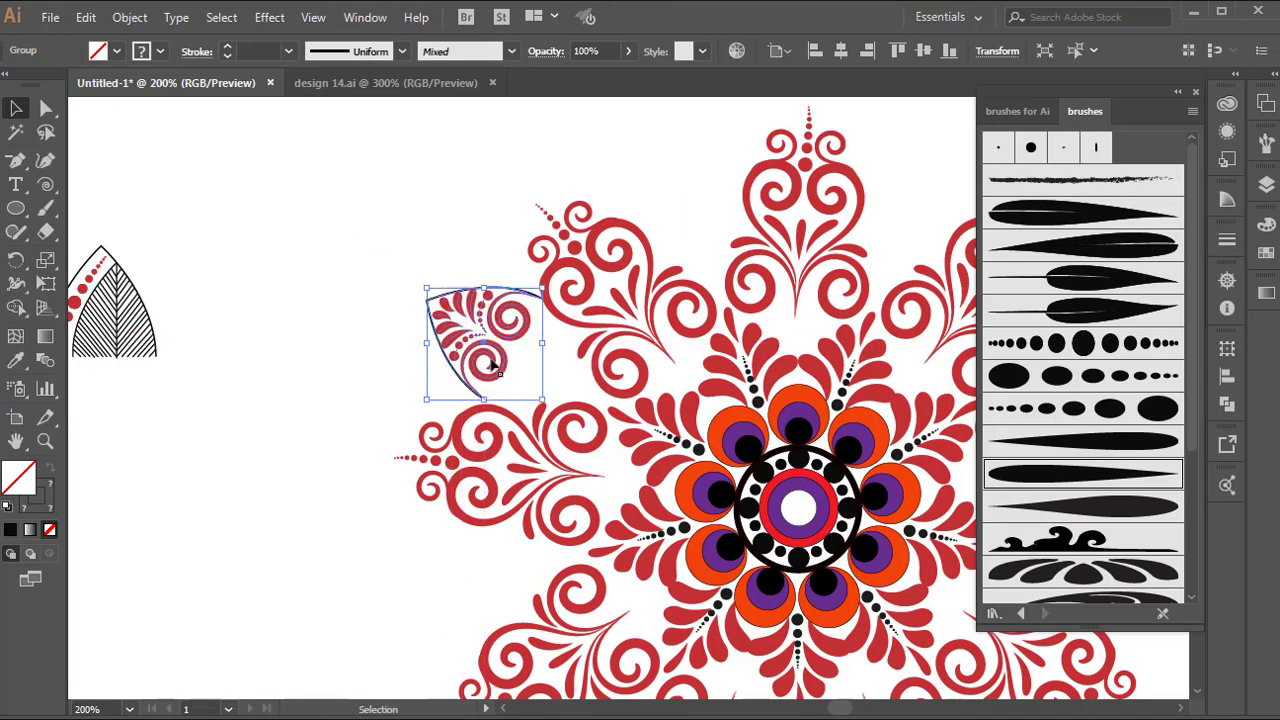
left_click(372, 330)
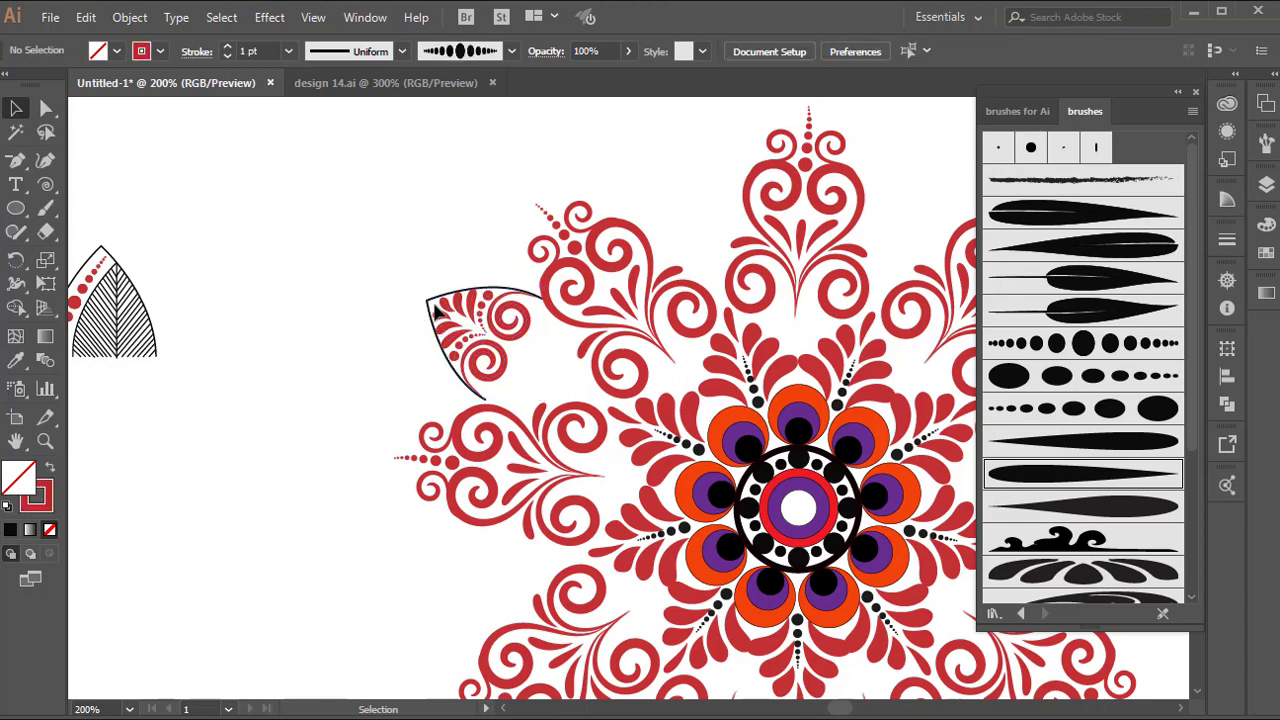
- Remove the black arch outline from inside the small motif's group between the left and upper-left scroll motifs
double_click(432, 310)
left_click(432, 311)
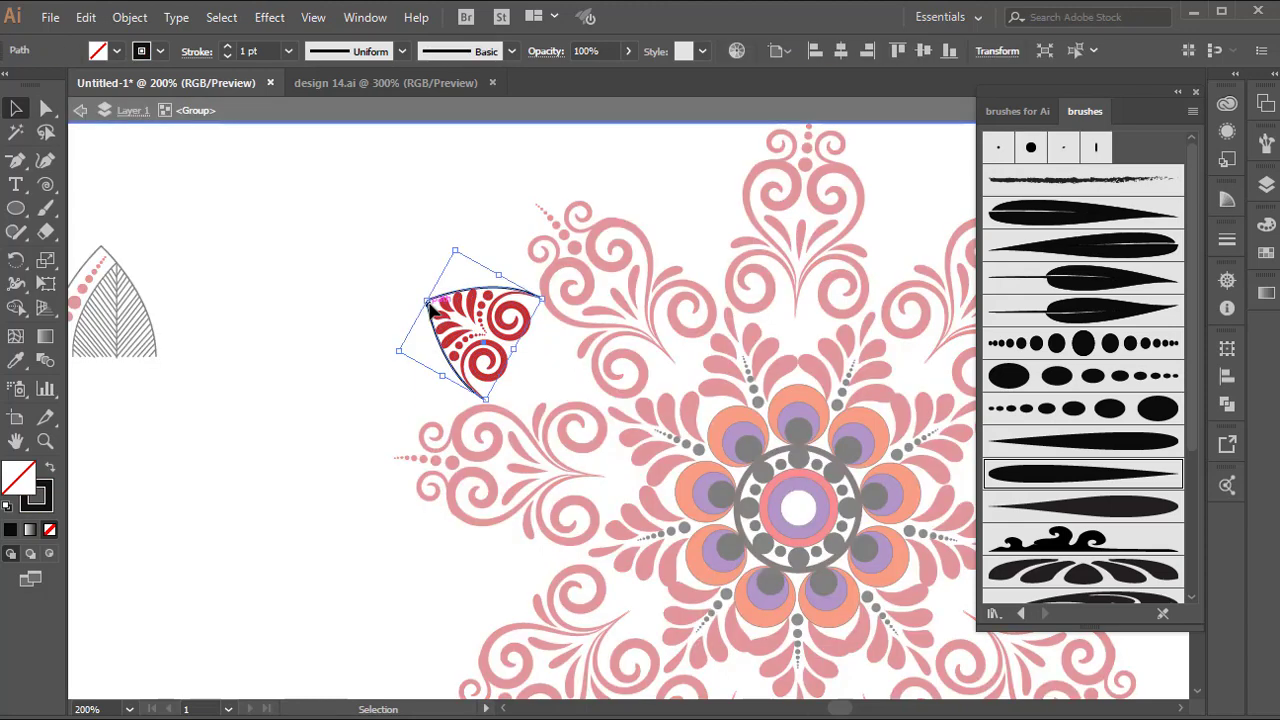
left_click(399, 340)
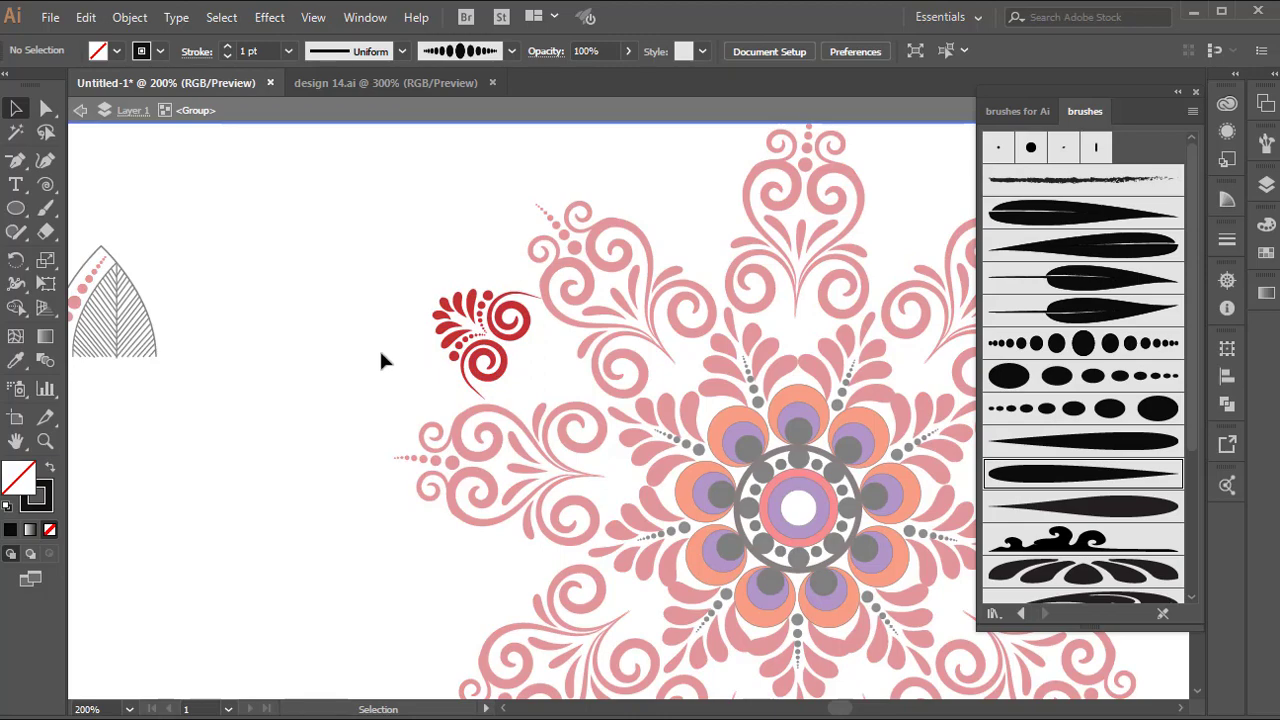
double_click(380, 352)
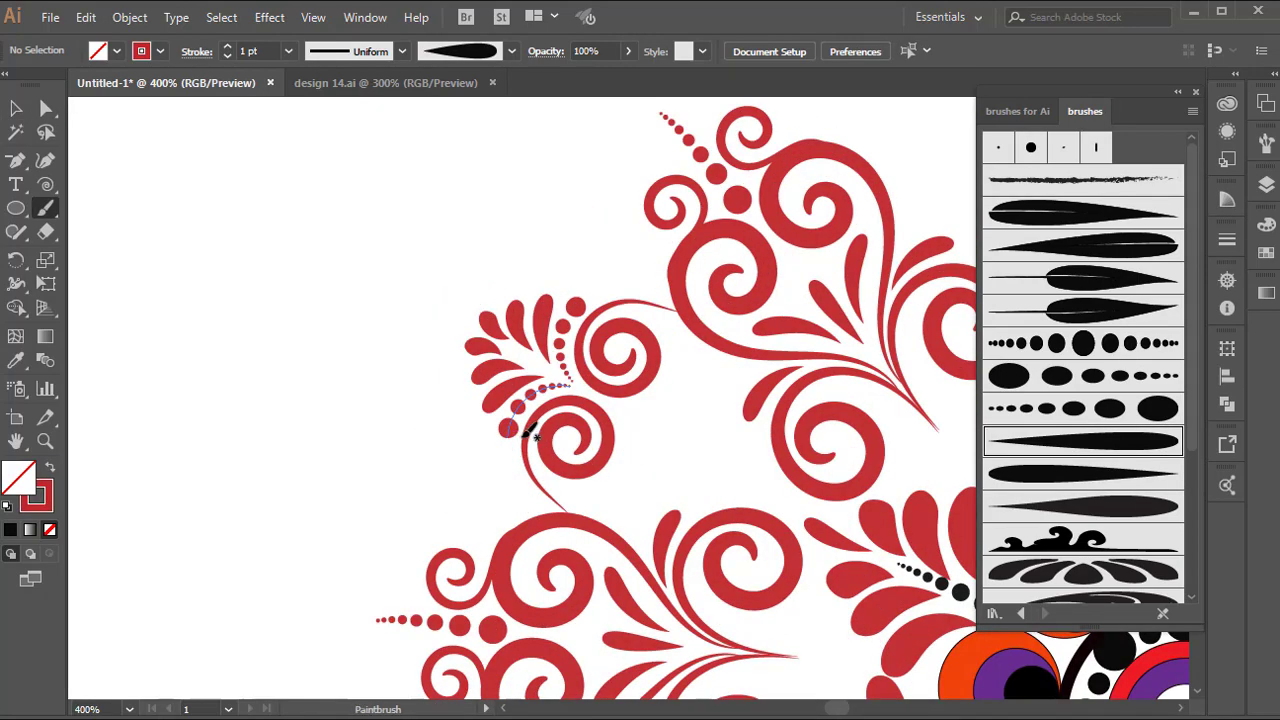
- Paint a tapered red S-curve outward along the small motif's lower-left side and create a copy reflected across the vertical axis
mouse_move(522, 440)
left_mouse_down()
mouse_move(497, 443)
mouse_move(466, 410)
mouse_move(424, 307)
mouse_move(390, 289)
left_mouse_up()
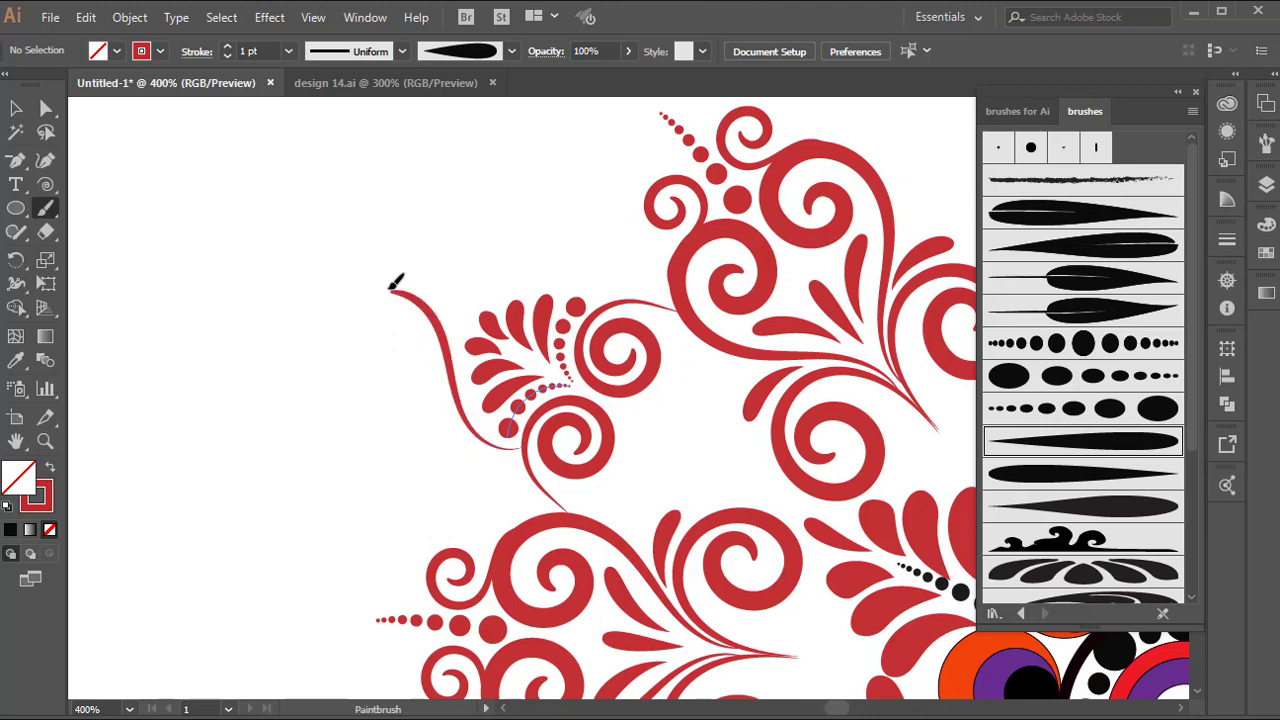
left_click(15, 107)
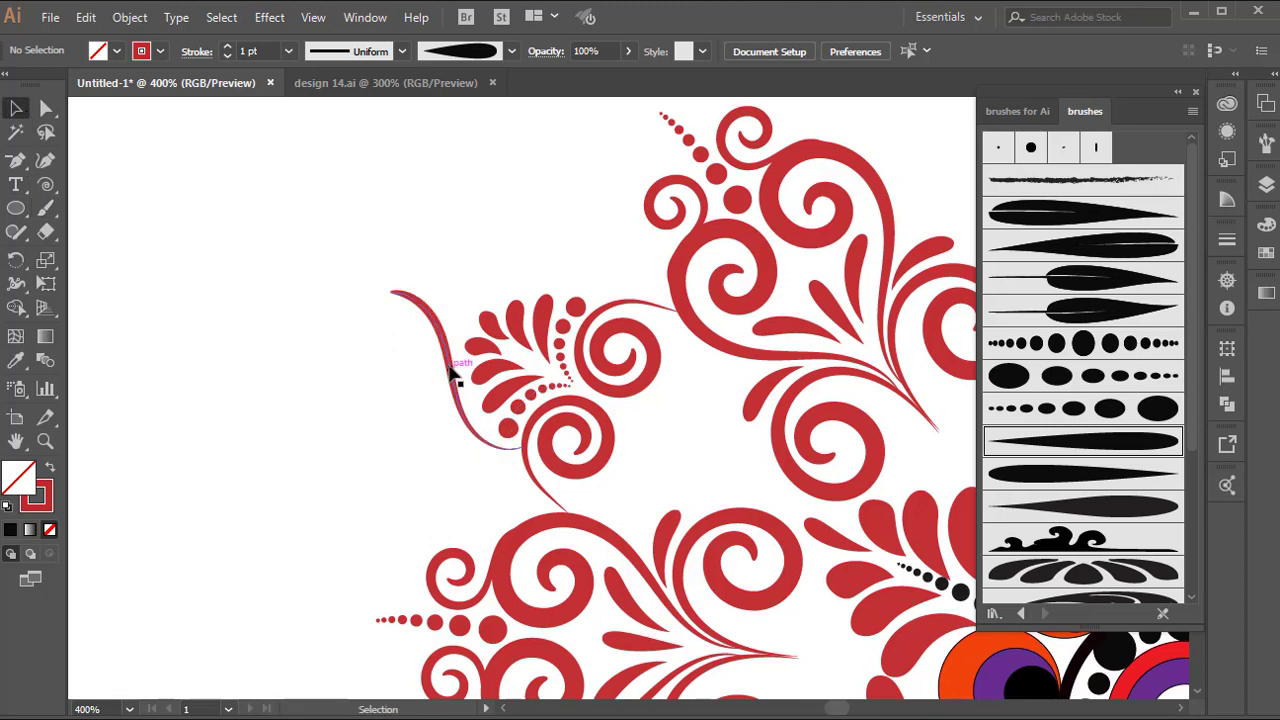
left_click(451, 374)
right_click(456, 379)
mouse_move(550, 600)
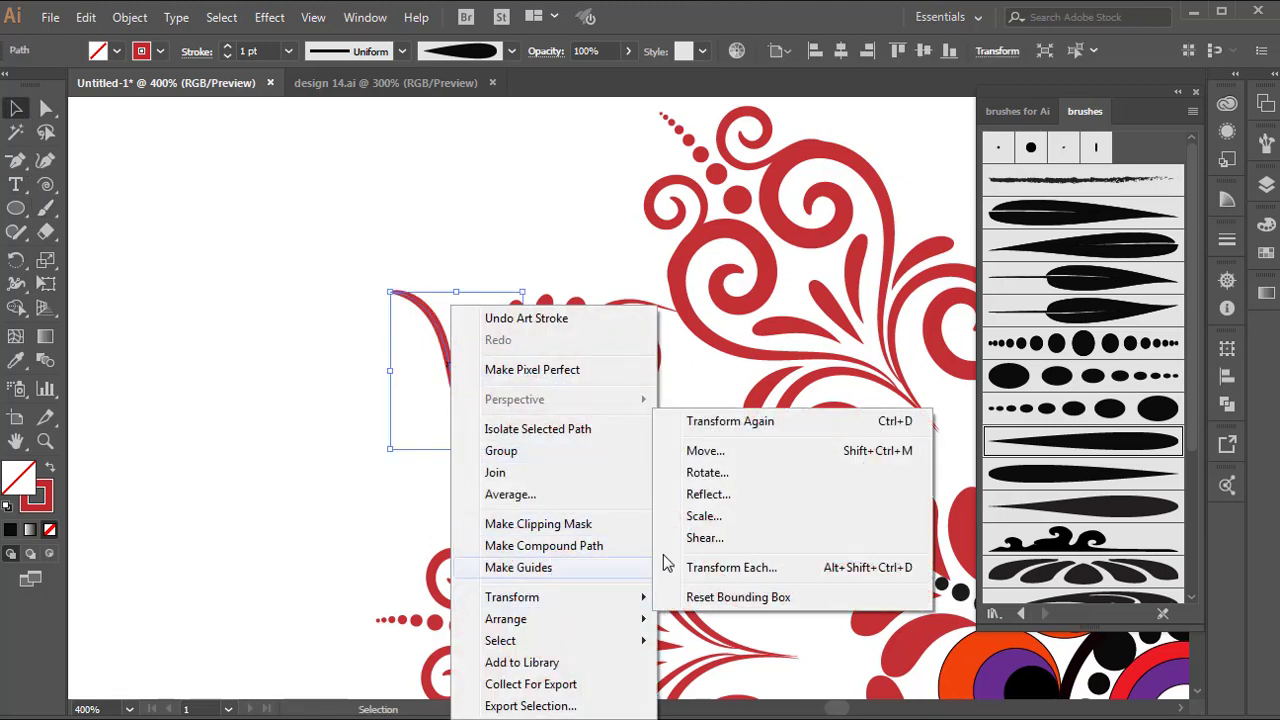
left_click(748, 497)
left_click(571, 491)
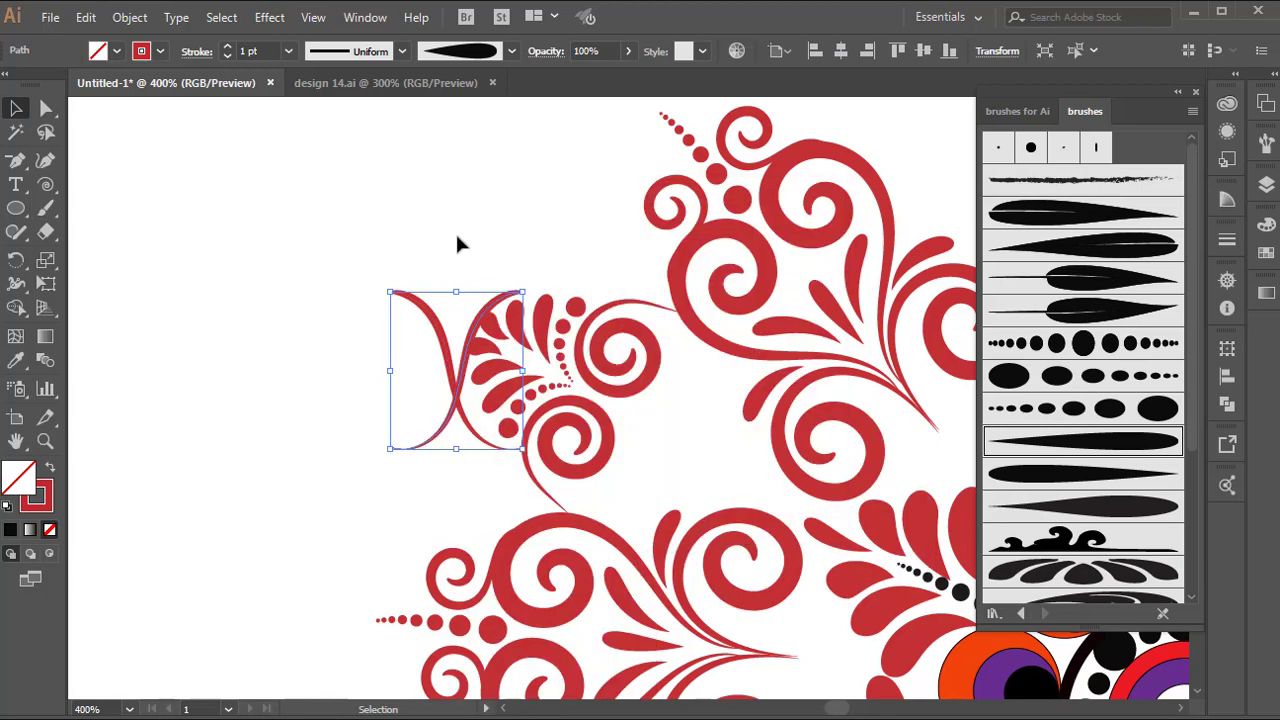
- Move and rotate the reflected S-curve along the small motif's upper side so both curves converge at the outer tip
left_click(457, 238)
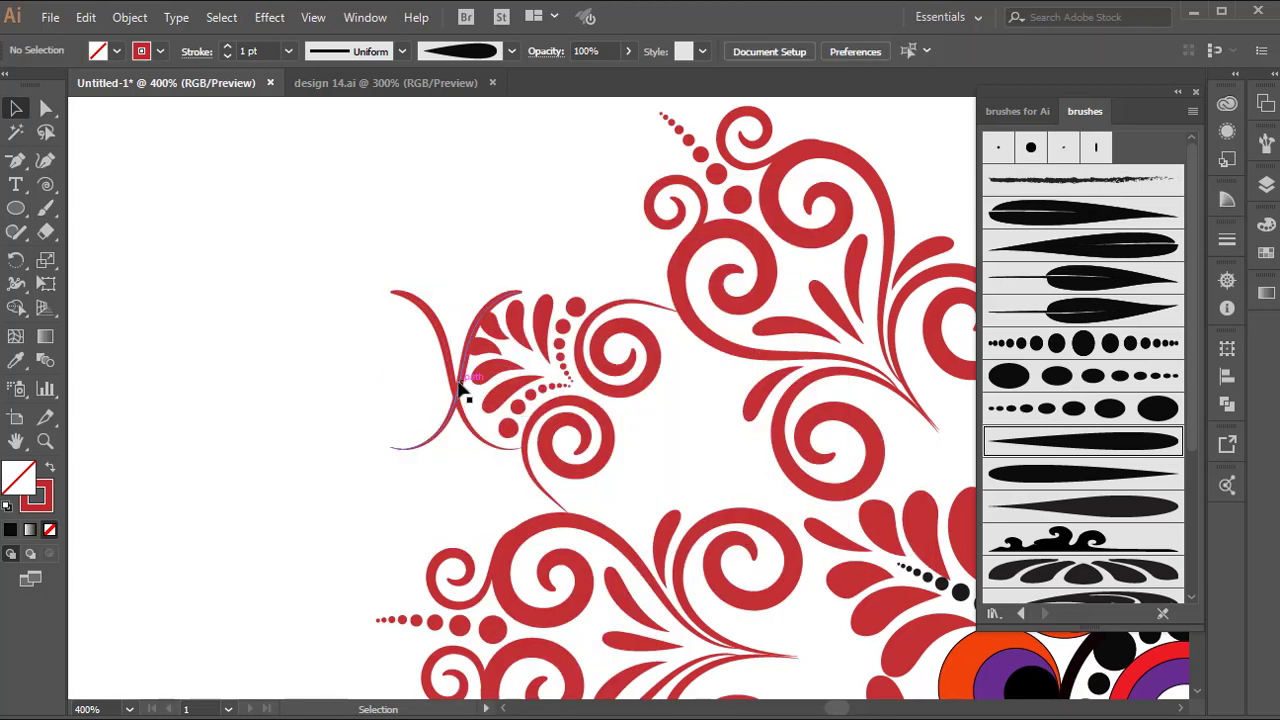
left_click_drag(462, 390, 462, 305)
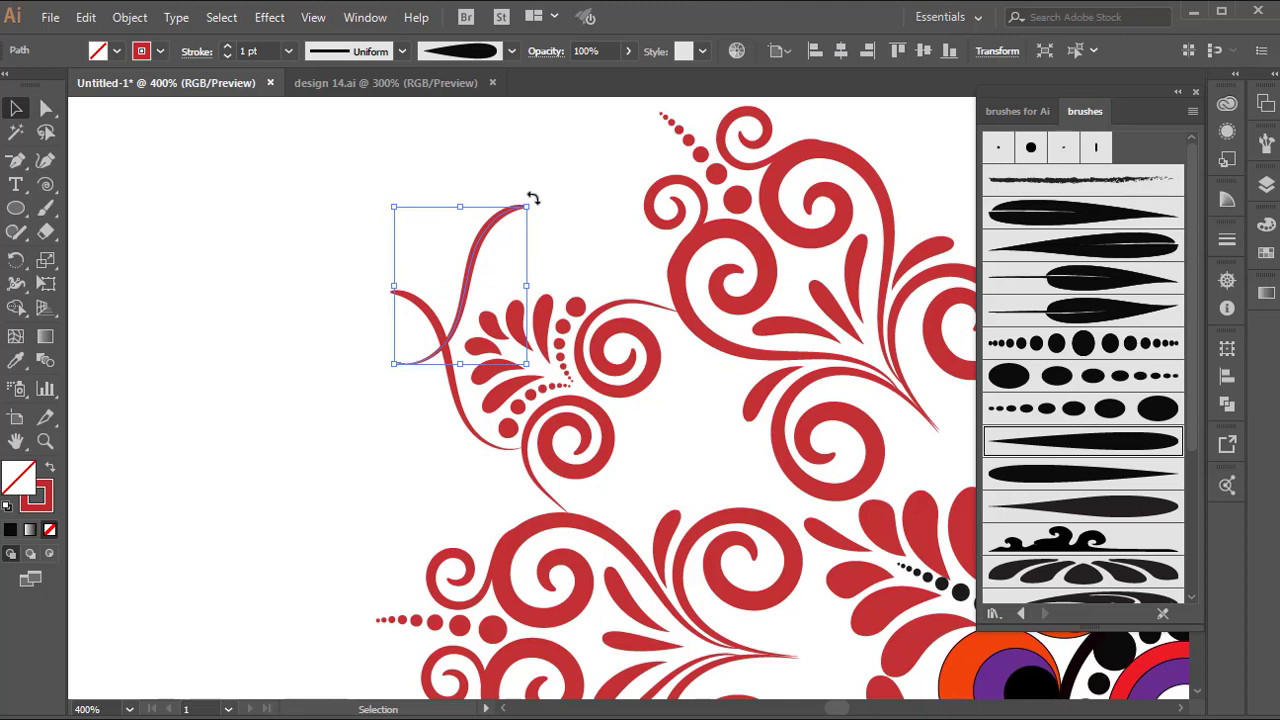
left_click_drag(533, 197, 560, 270)
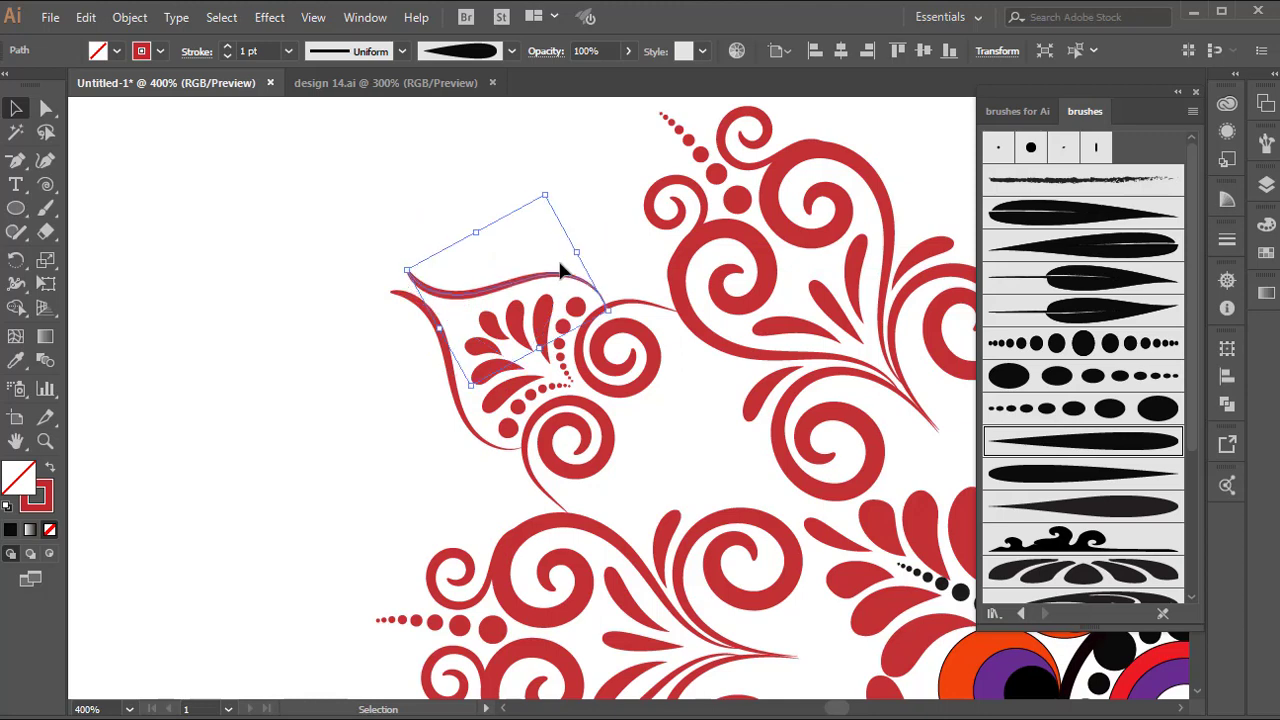
key("Left")
key("Left")
left_click(591, 250)
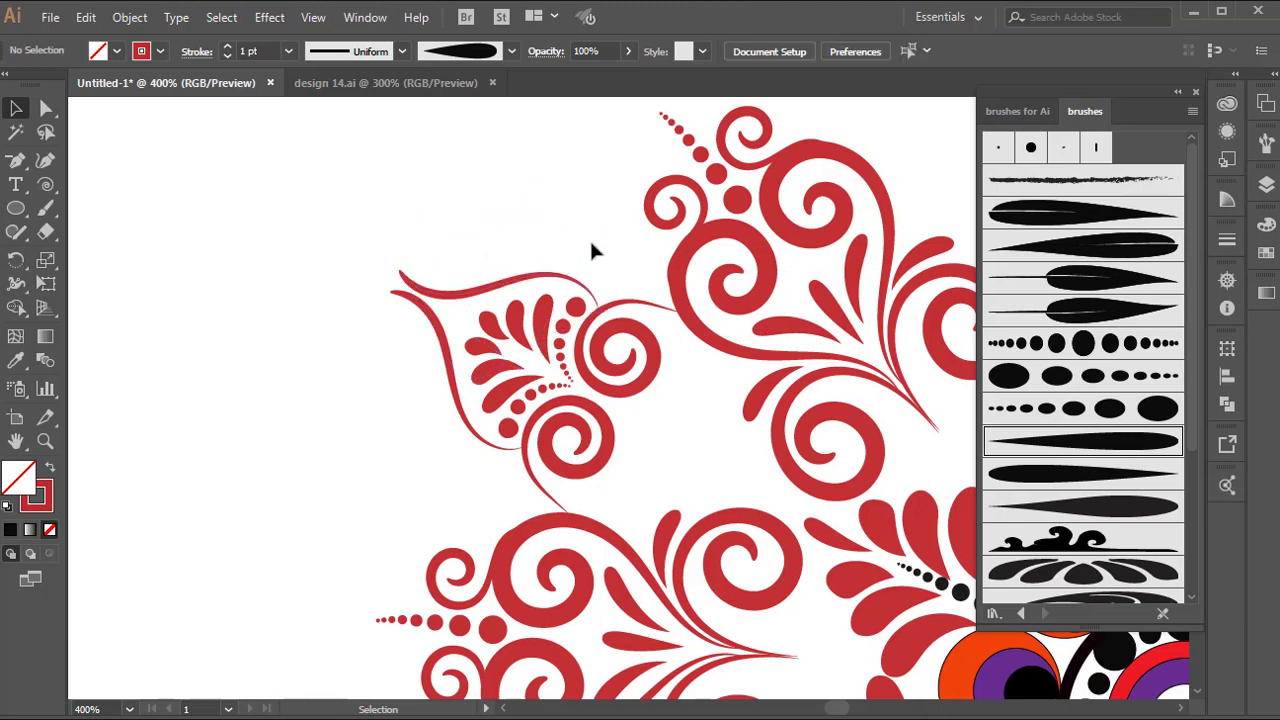
left_click(583, 285)
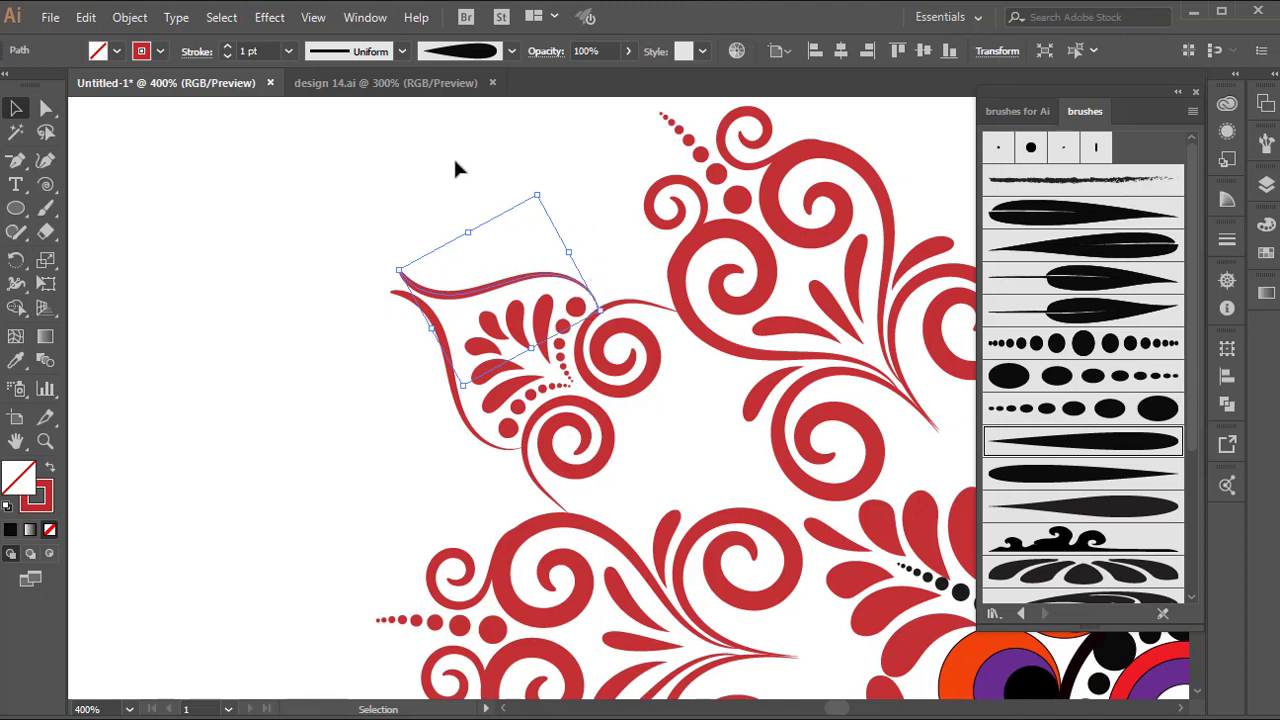
left_click(355, 236)
- Paint a tapered red stroke with a curled outer end along the upper S-curve and create a copy reflected across the vertical axis
left_click(45, 208)
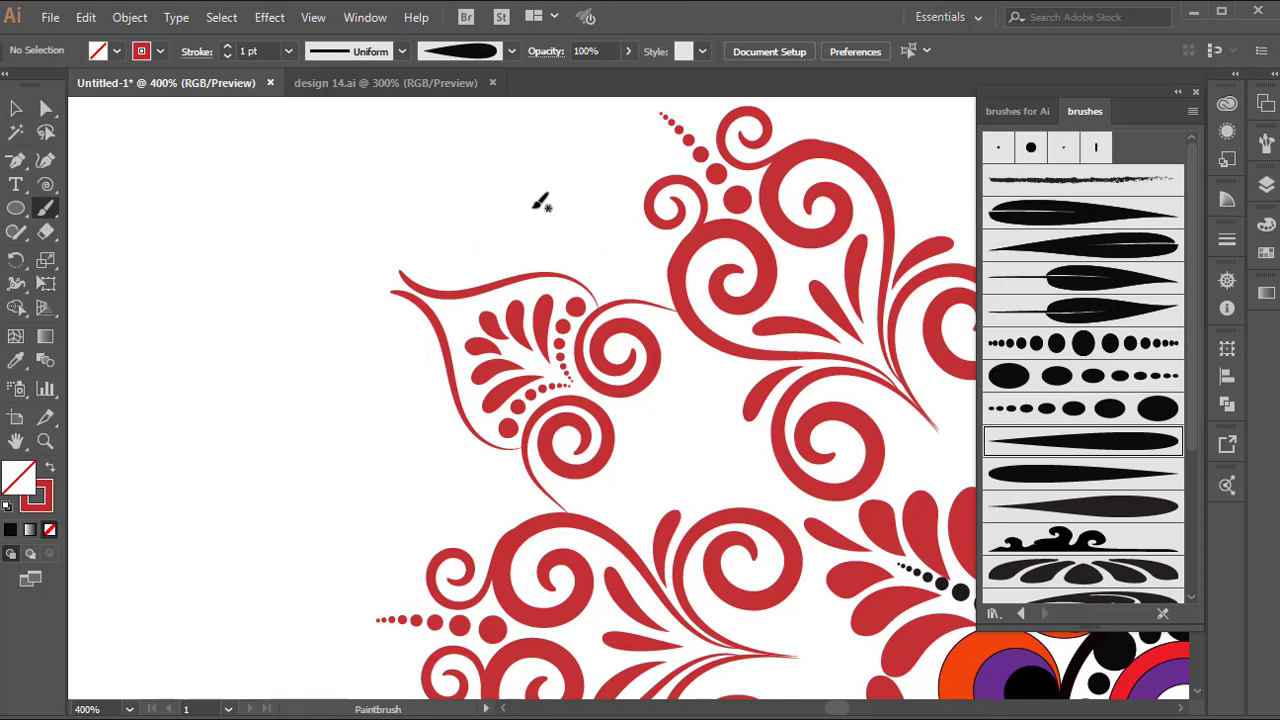
mouse_move(399, 270)
left_mouse_down()
mouse_move(606, 302)
mouse_move(572, 254)
mouse_move(445, 270)
mouse_move(426, 246)
mouse_move(448, 237)
mouse_move(458, 252)
mouse_move(444, 258)
left_mouse_up()
left_click_drag(434, 266, 436, 266)
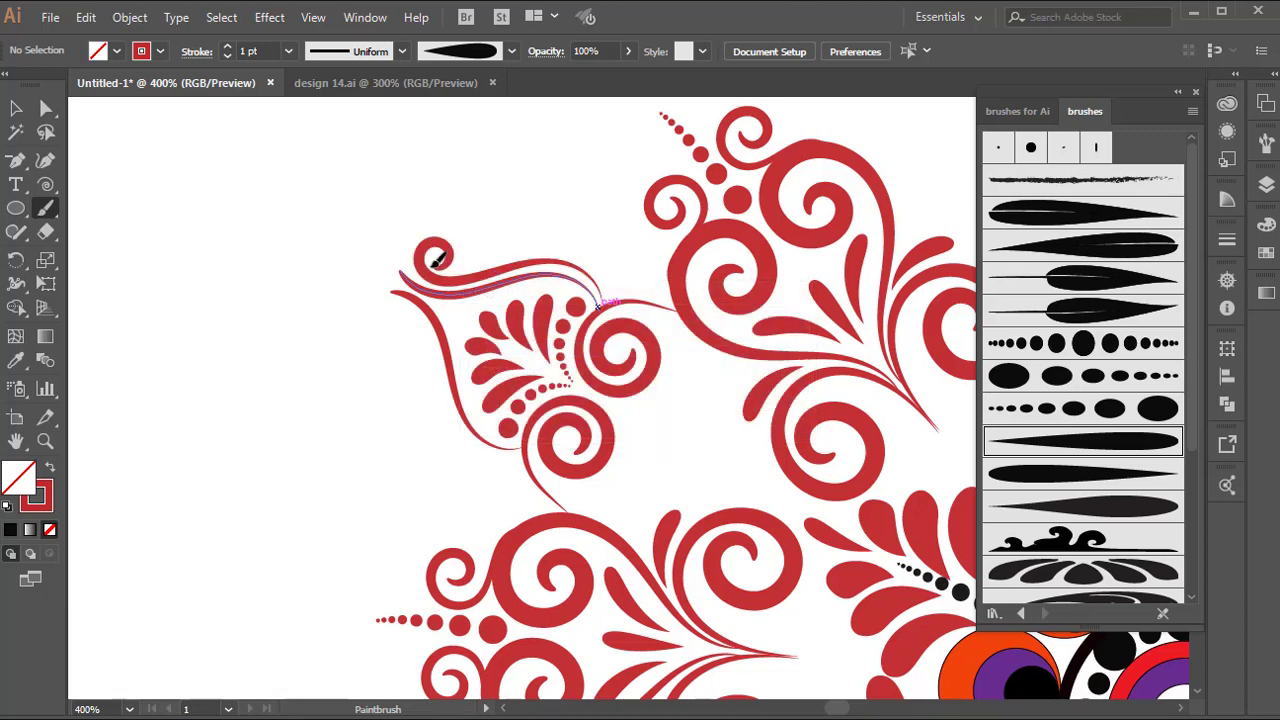
left_click(26, 106)
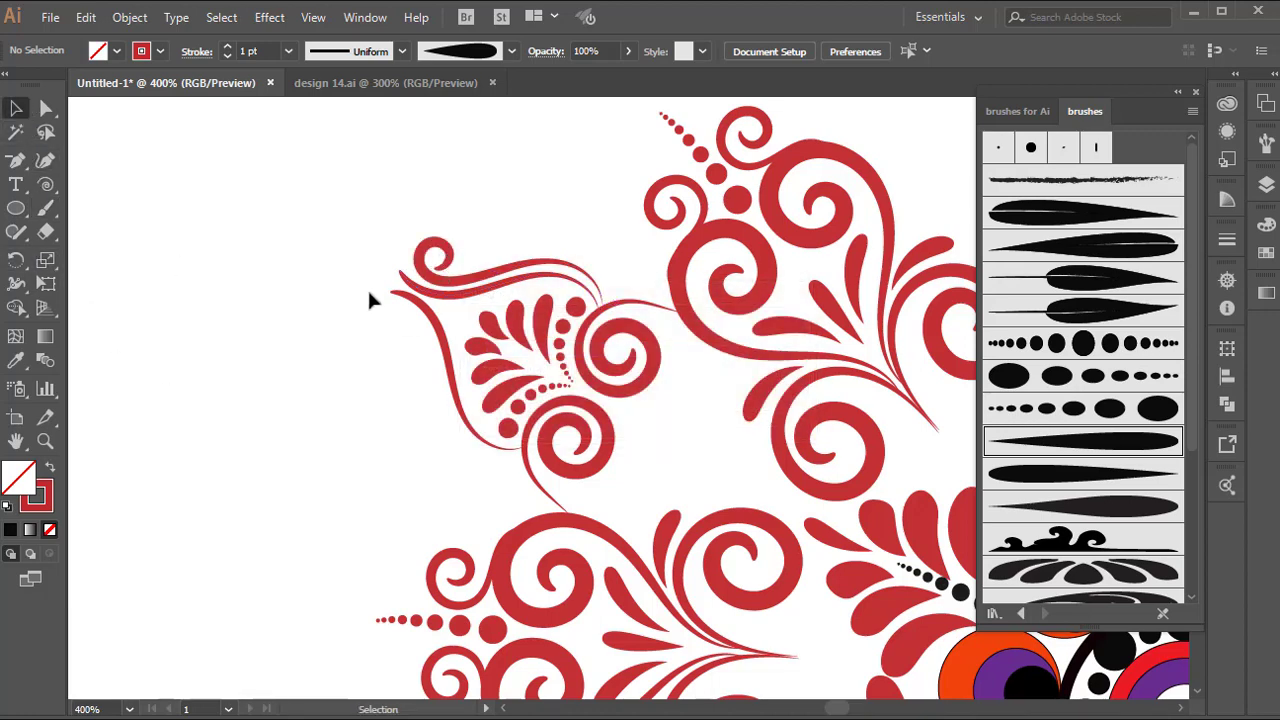
right_click(509, 270)
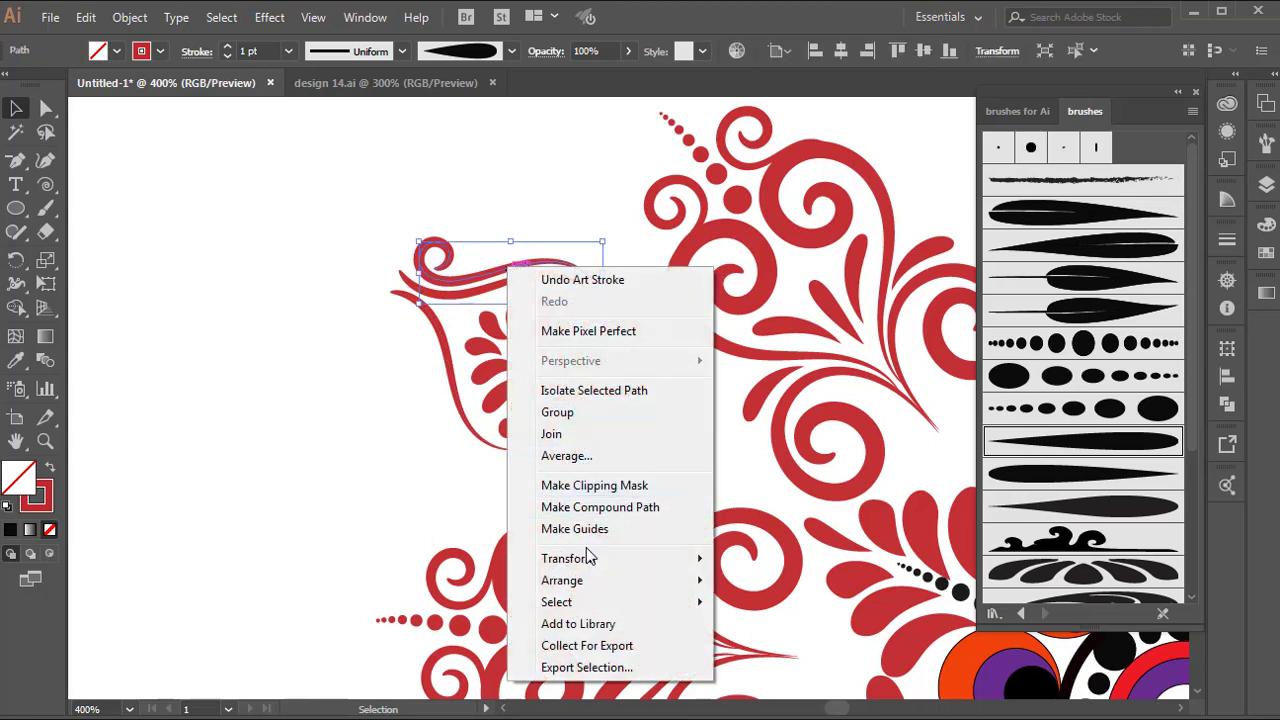
mouse_move(586, 562)
left_click(803, 634)
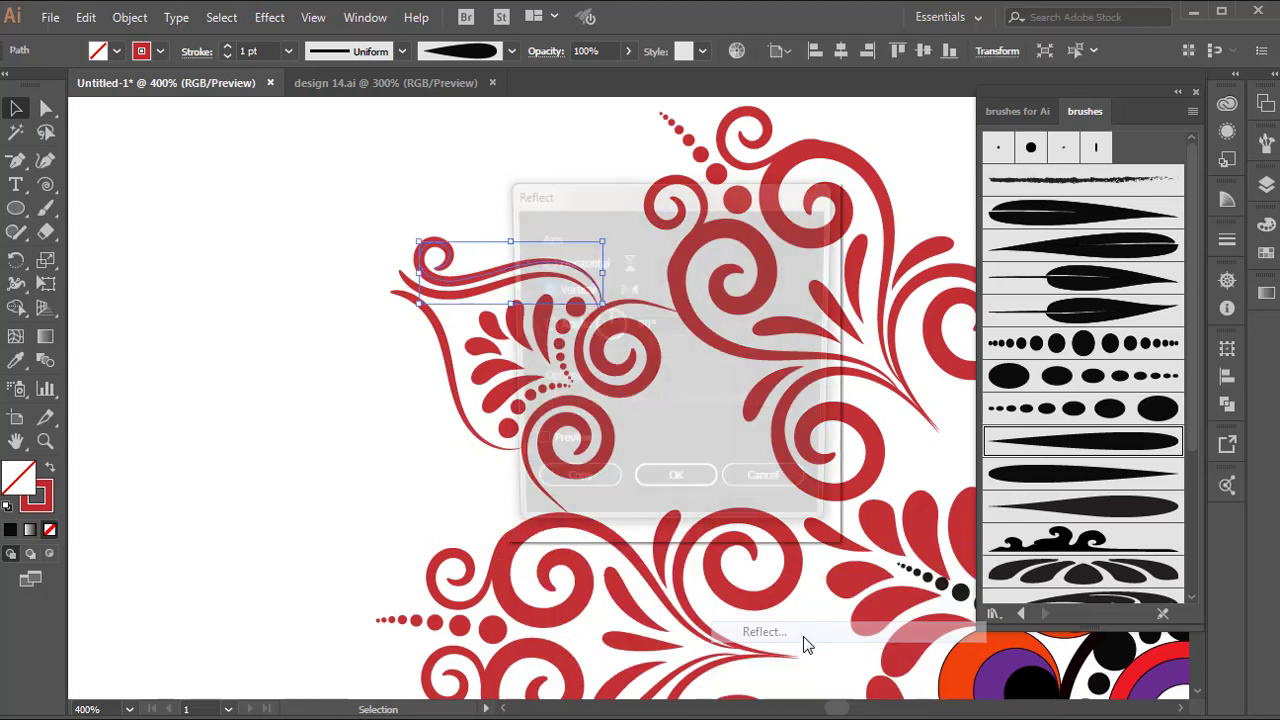
left_click(545, 493)
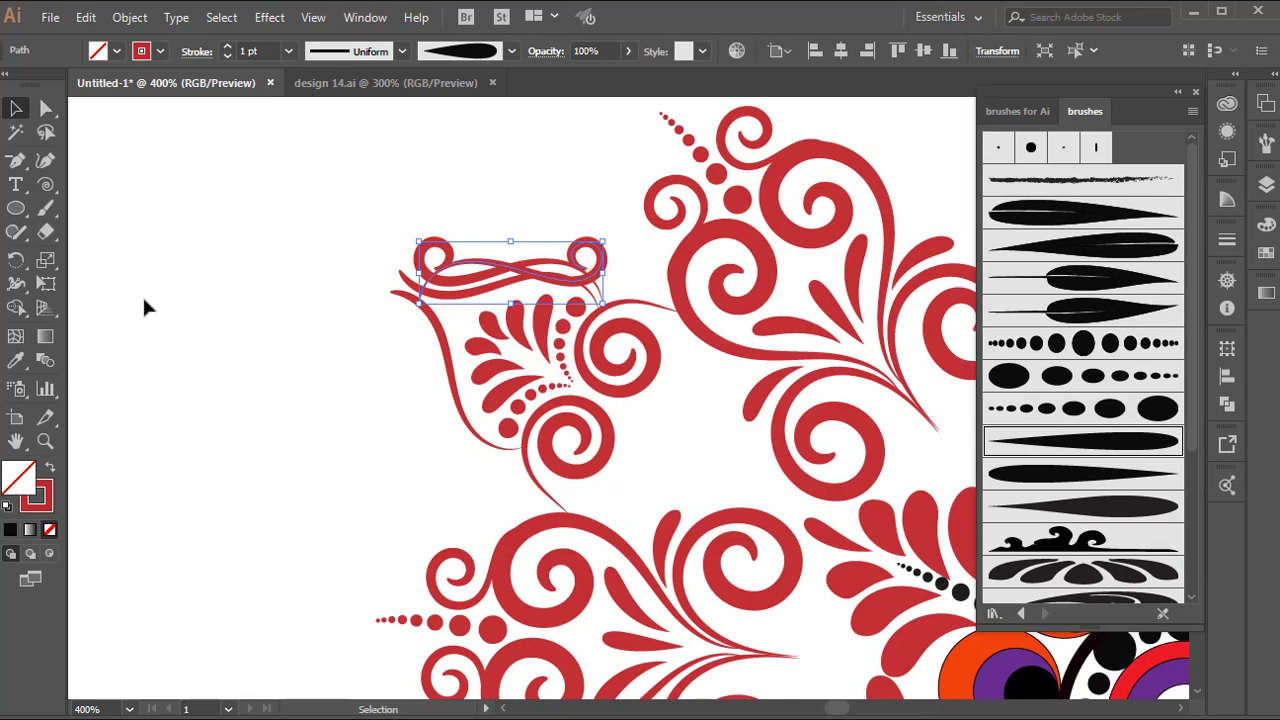
- Move and rotate the reflected curled stroke to run along the outside of the motif's lower-left S-curve
mouse_move(544, 289)
left_mouse_down()
mouse_move(443, 367)
mouse_move(412, 429)
left_mouse_up()
mouse_move(478, 452)
left_mouse_down()
mouse_move(471, 366)
mouse_move(509, 337)
mouse_move(412, 340)
left_mouse_up()
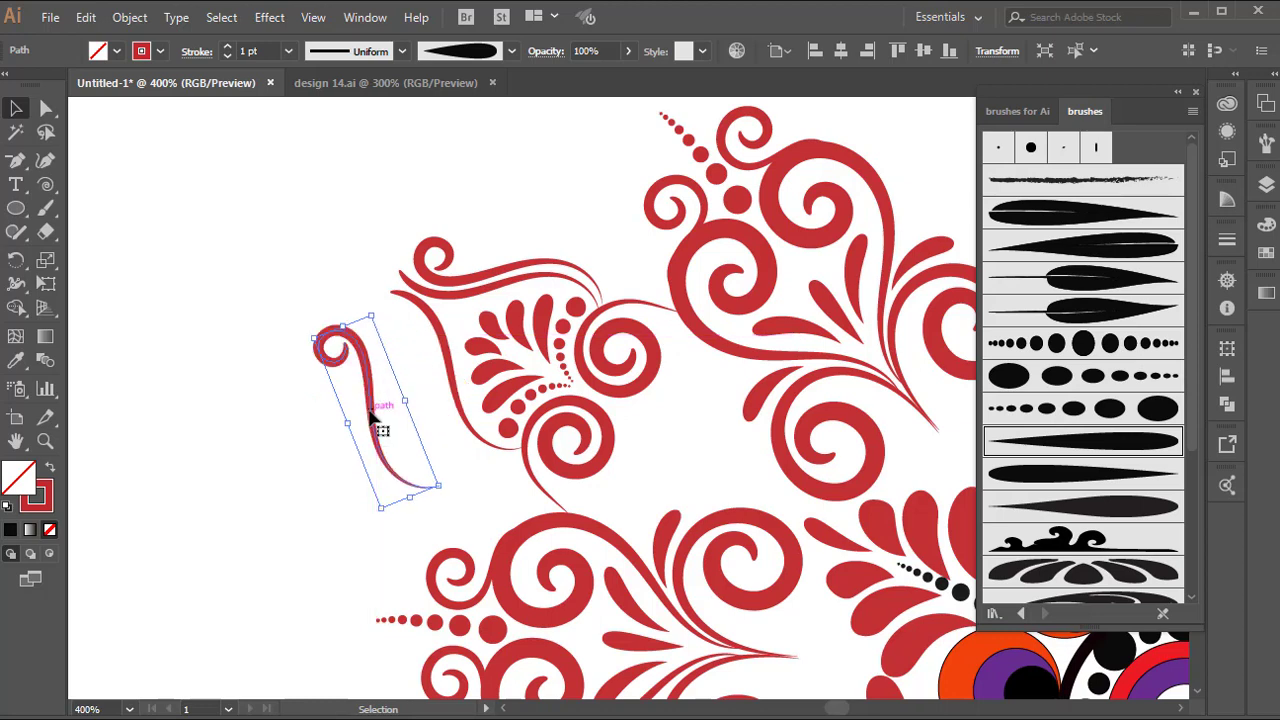
mouse_move(374, 414)
left_mouse_down()
mouse_move(427, 416)
mouse_move(434, 388)
left_mouse_up()
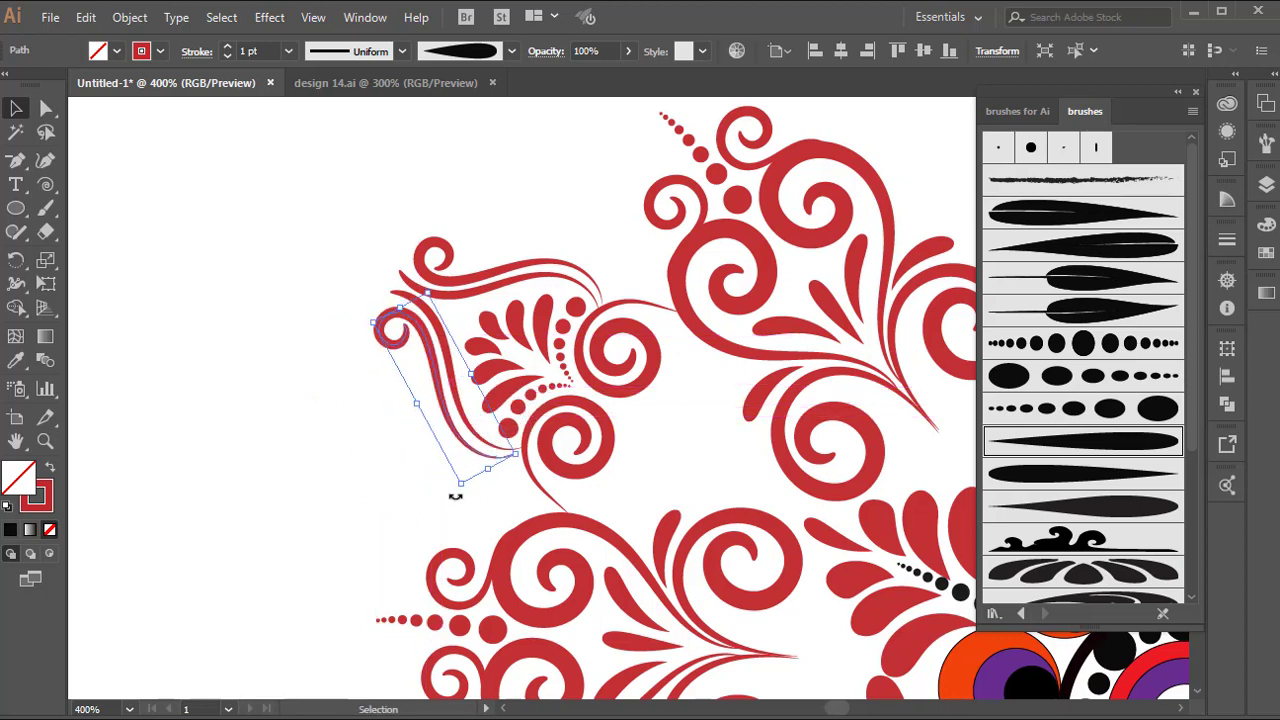
left_click_drag(455, 496, 455, 496)
key("Right")
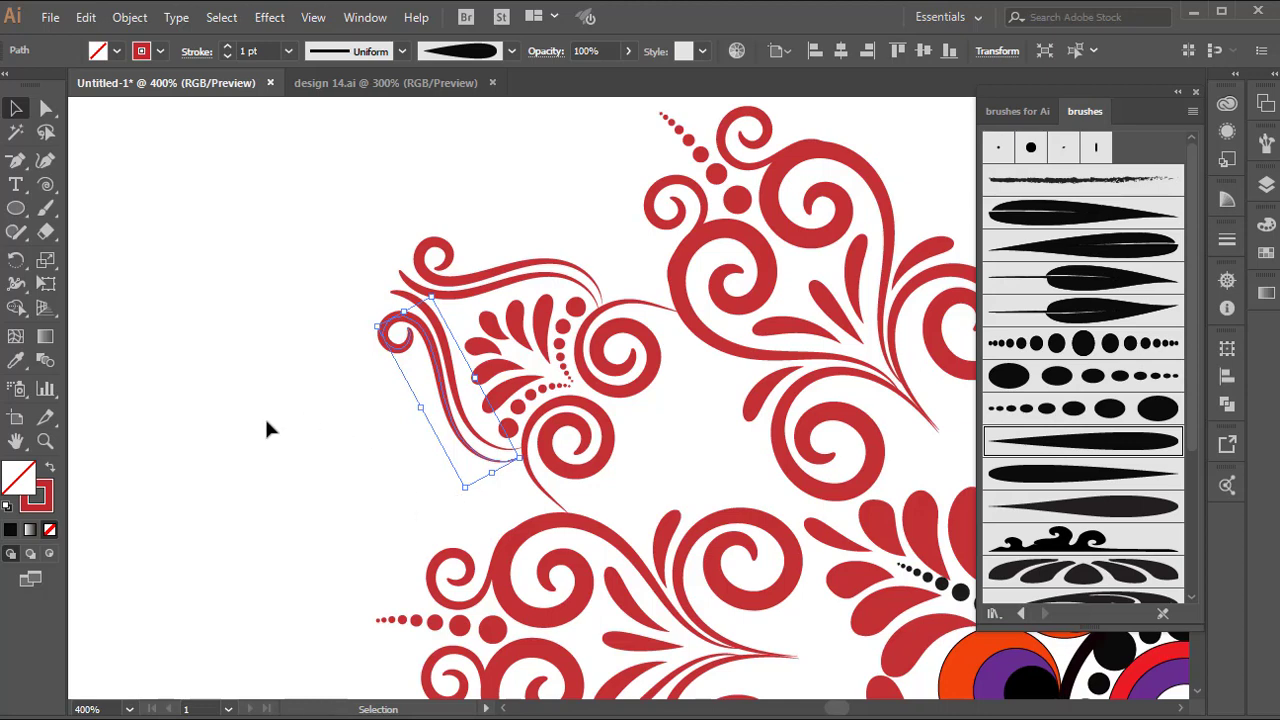
left_click(226, 437)
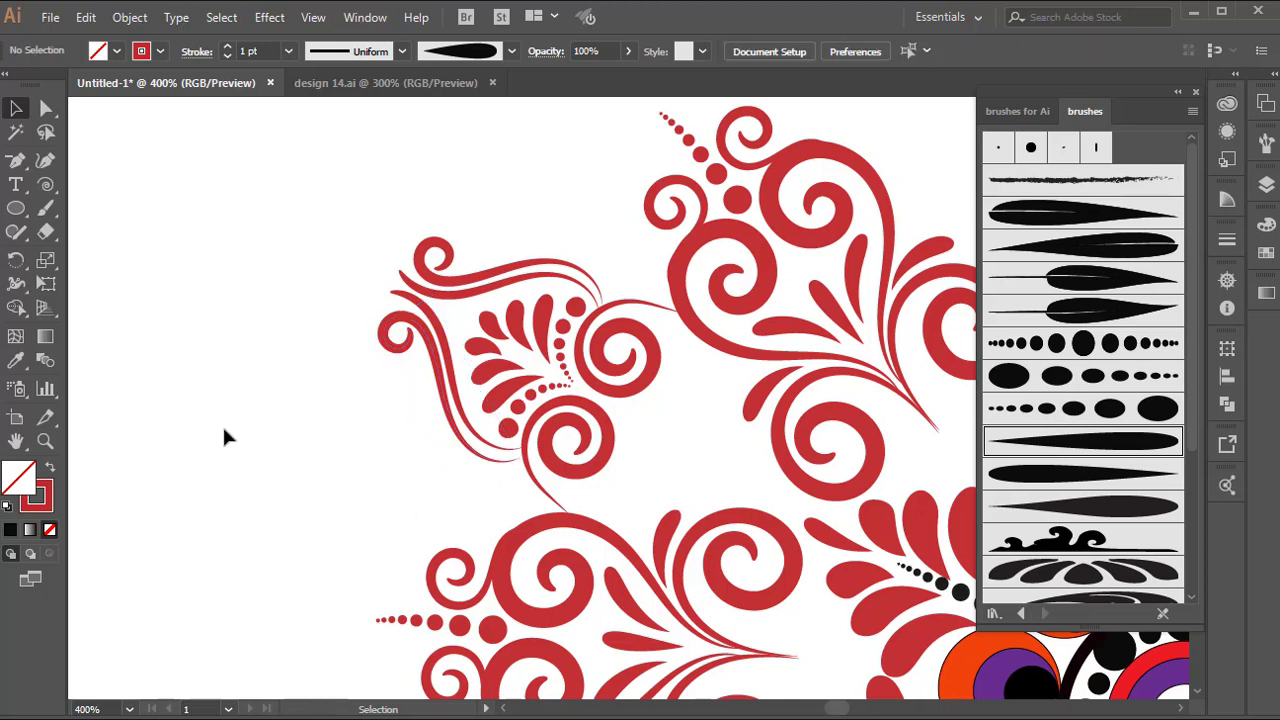
- Paint two thin red curves forming a curled tip beyond the motif's outer point and shift the upper curve slightly down
left_click(45, 208)
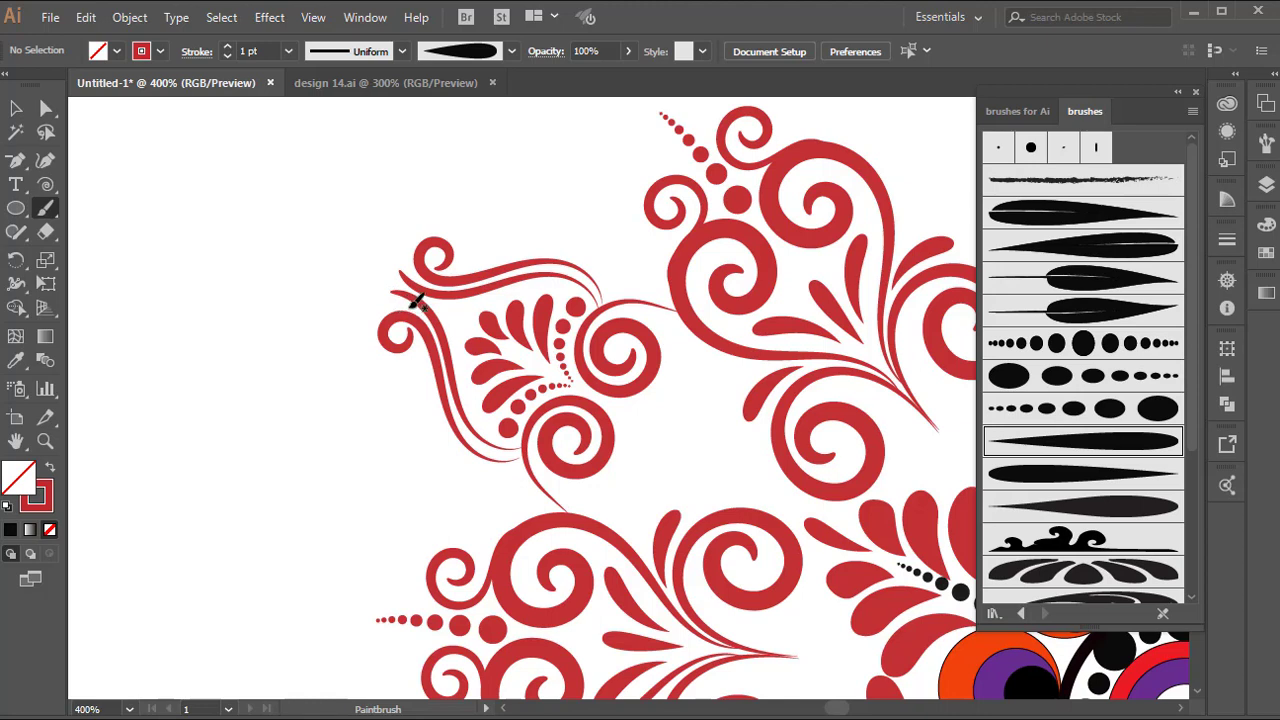
mouse_move(405, 303)
left_mouse_down()
mouse_move(372, 290)
mouse_move(359, 247)
mouse_move(334, 250)
mouse_move(345, 270)
mouse_move(391, 223)
mouse_move(354, 214)
mouse_move(330, 238)
mouse_move(331, 266)
left_mouse_up()
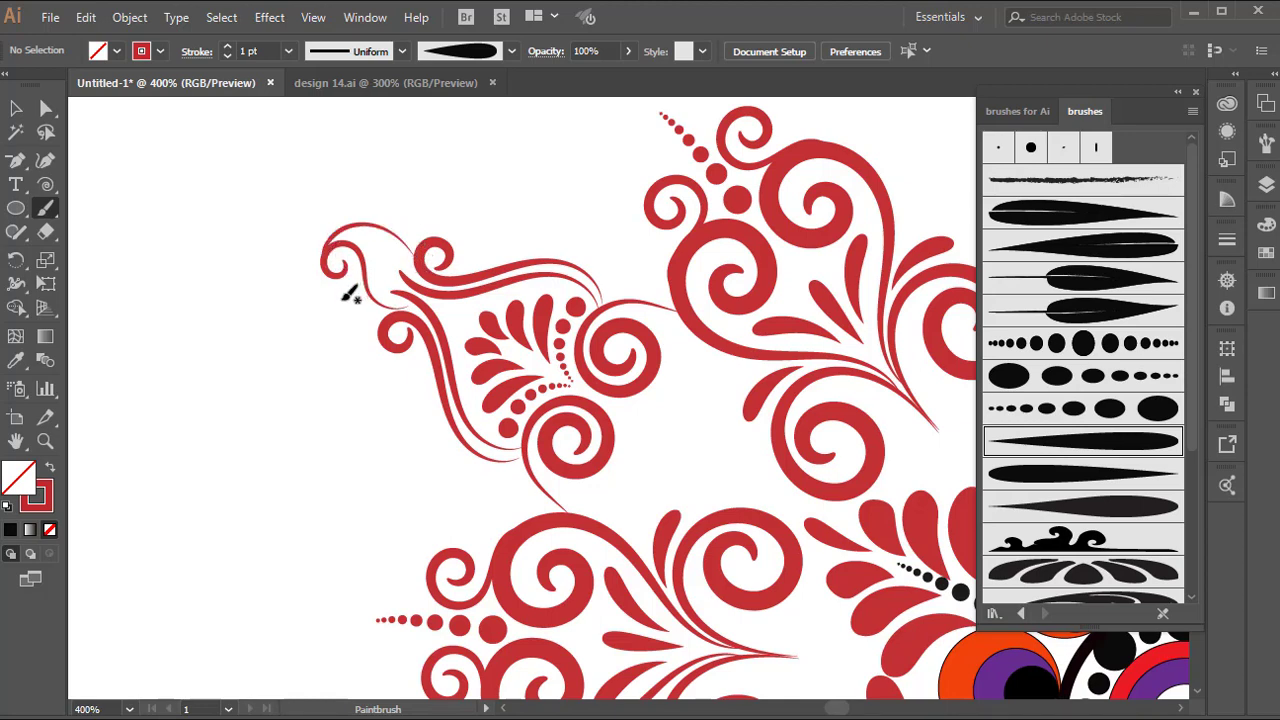
left_click(16, 108)
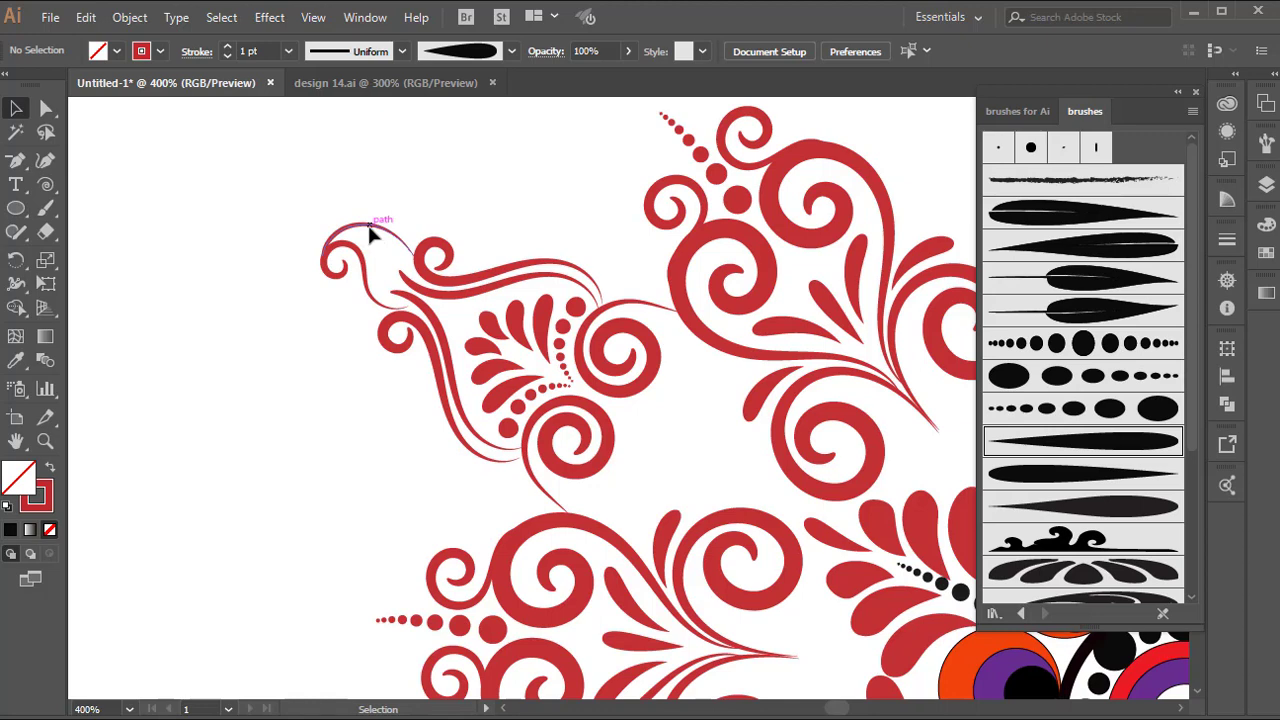
left_click(370, 232)
left_click_drag(369, 229, 370, 233)
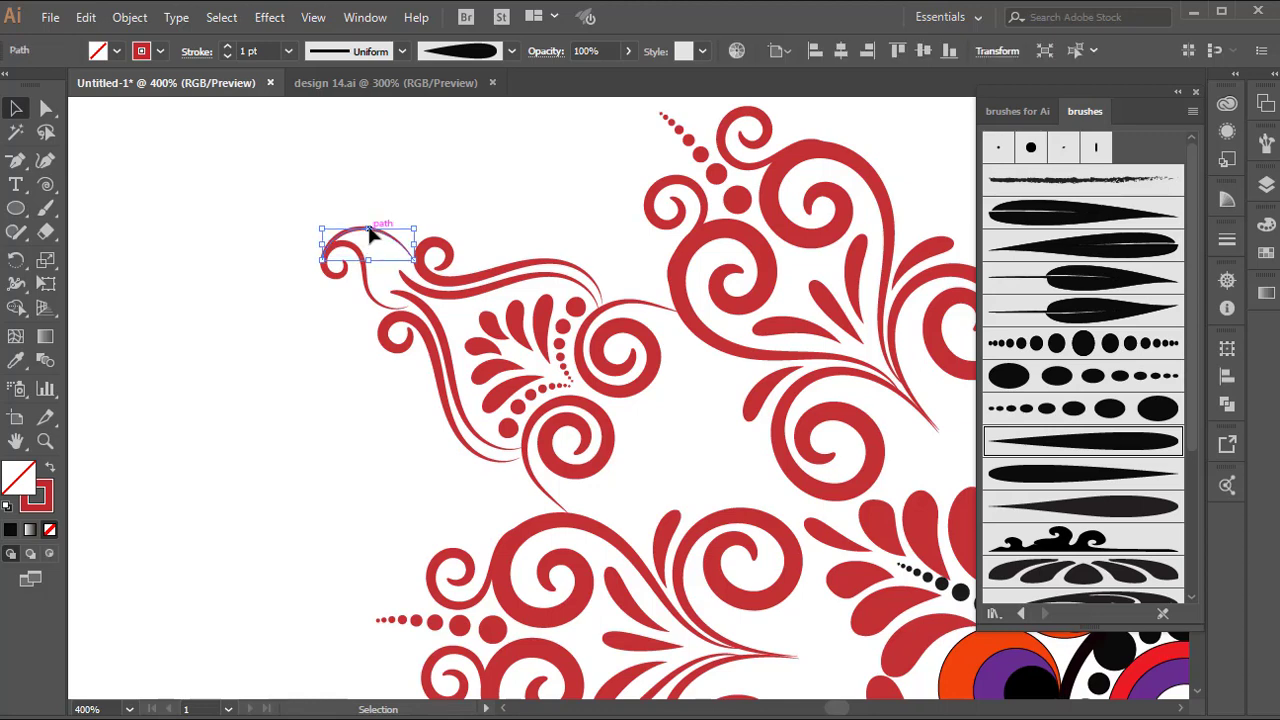
left_click(398, 205)
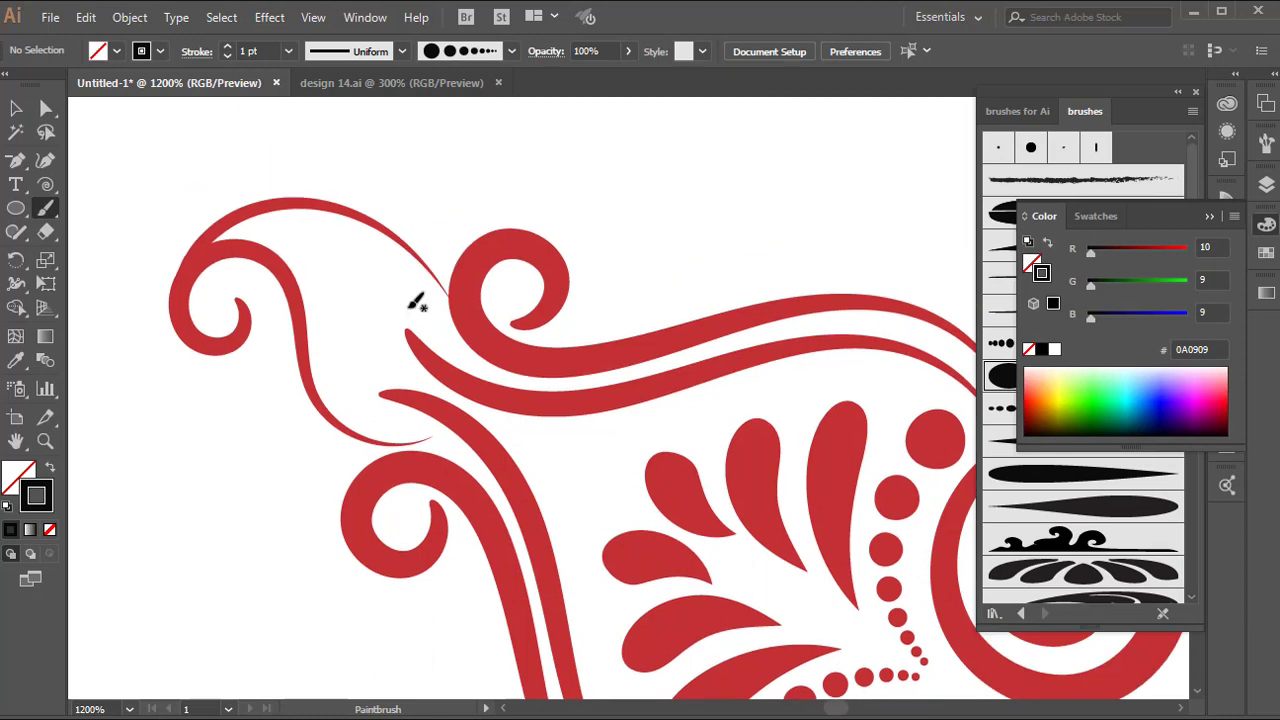
- Paint a row of black dots inside the curled tip, tapering from large at its base to small outward
mouse_move(390, 360)
left_mouse_down()
mouse_move(396, 350)
mouse_move(366, 336)
mouse_move(340, 263)
mouse_move(276, 229)
left_mouse_up()
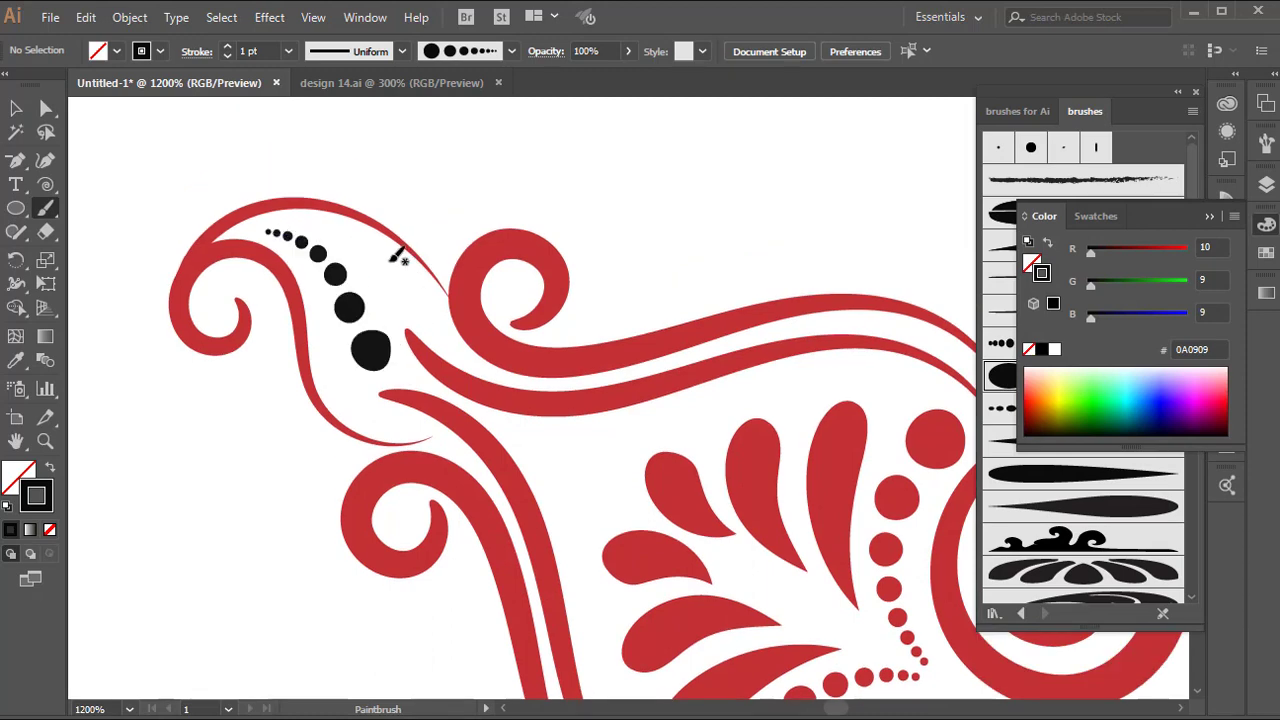
scroll(399, 256, "down", 2)
scroll(392, 266, "down", 1)
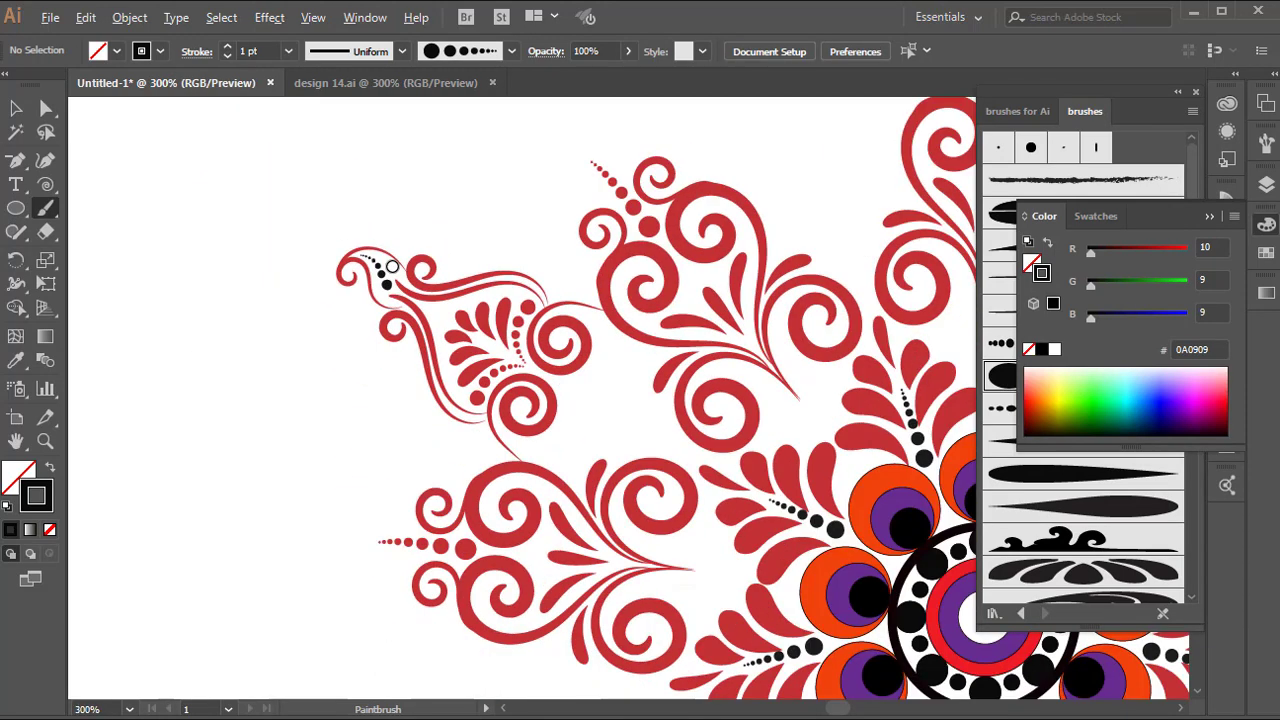
- Paint a small black hooked loop on the upper curled stroke, then tilt it counterclockwise and nudge it down onto the stroke's edge
scroll(450, 272, "up", 4)
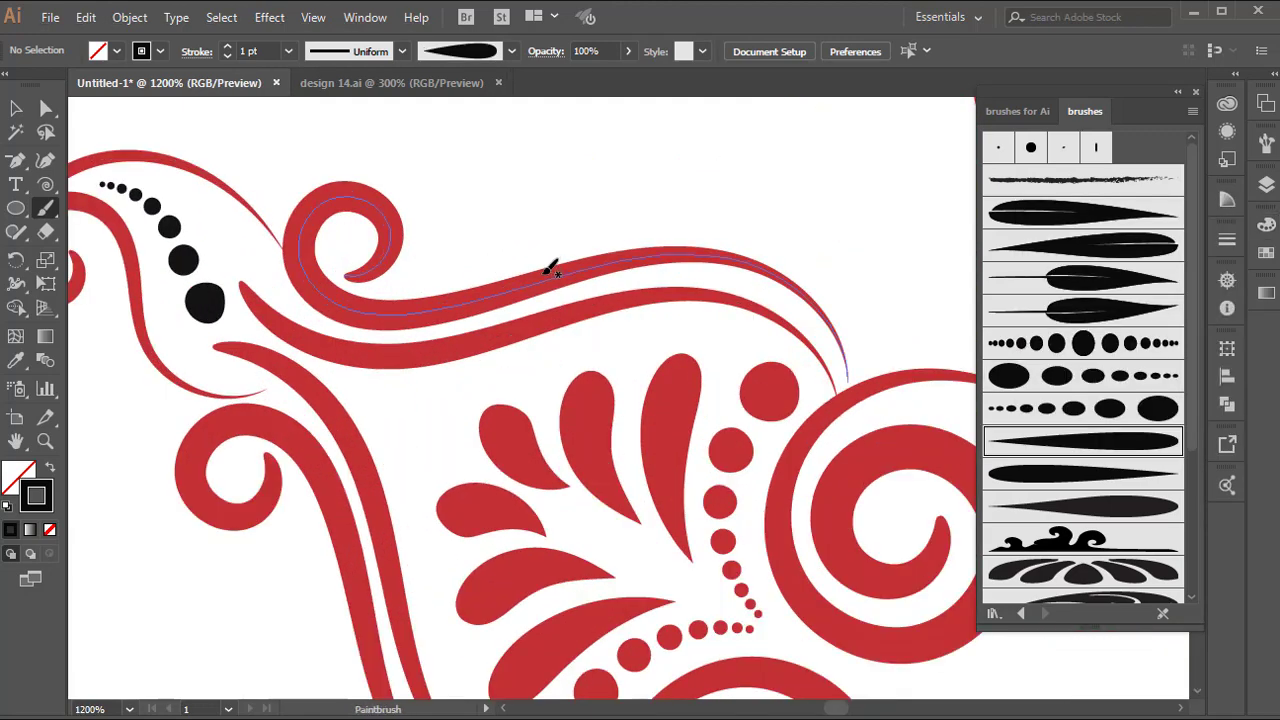
mouse_move(548, 268)
left_mouse_down()
mouse_move(507, 270)
mouse_move(486, 249)
mouse_move(487, 213)
mouse_move(508, 200)
mouse_move(522, 209)
mouse_move(498, 242)
mouse_move(509, 265)
mouse_move(558, 260)
left_mouse_up()
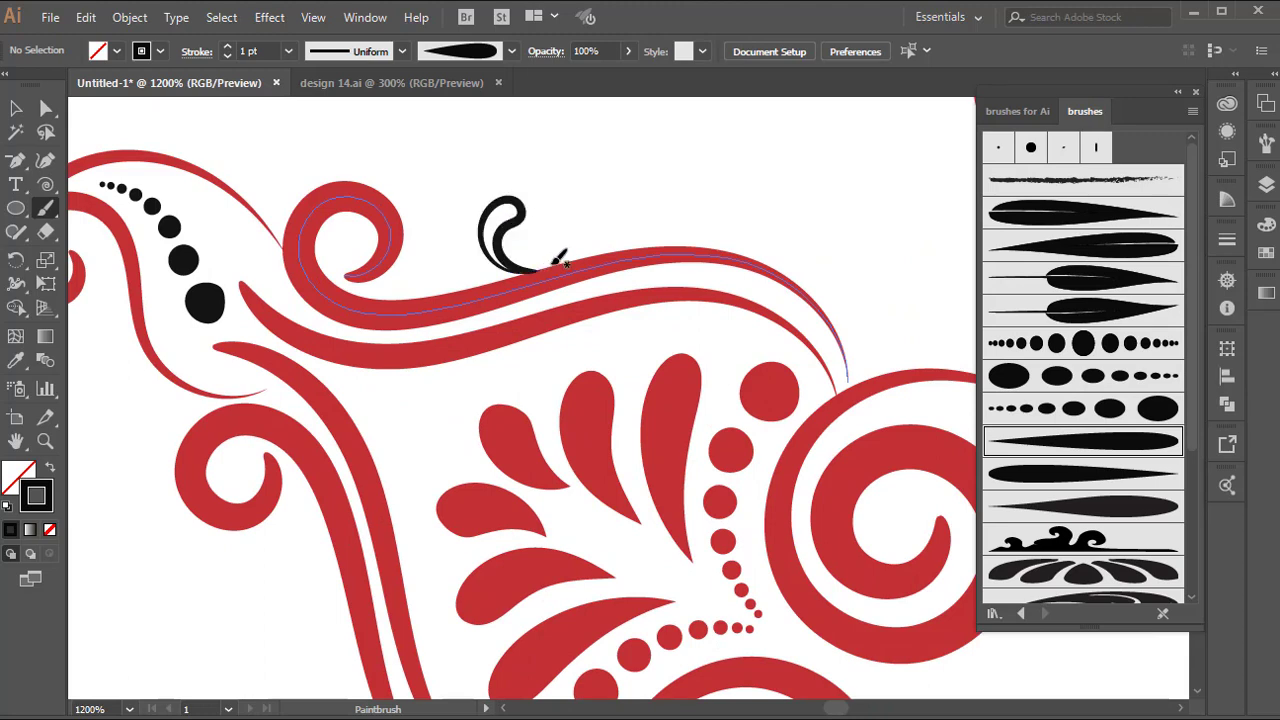
key("v")
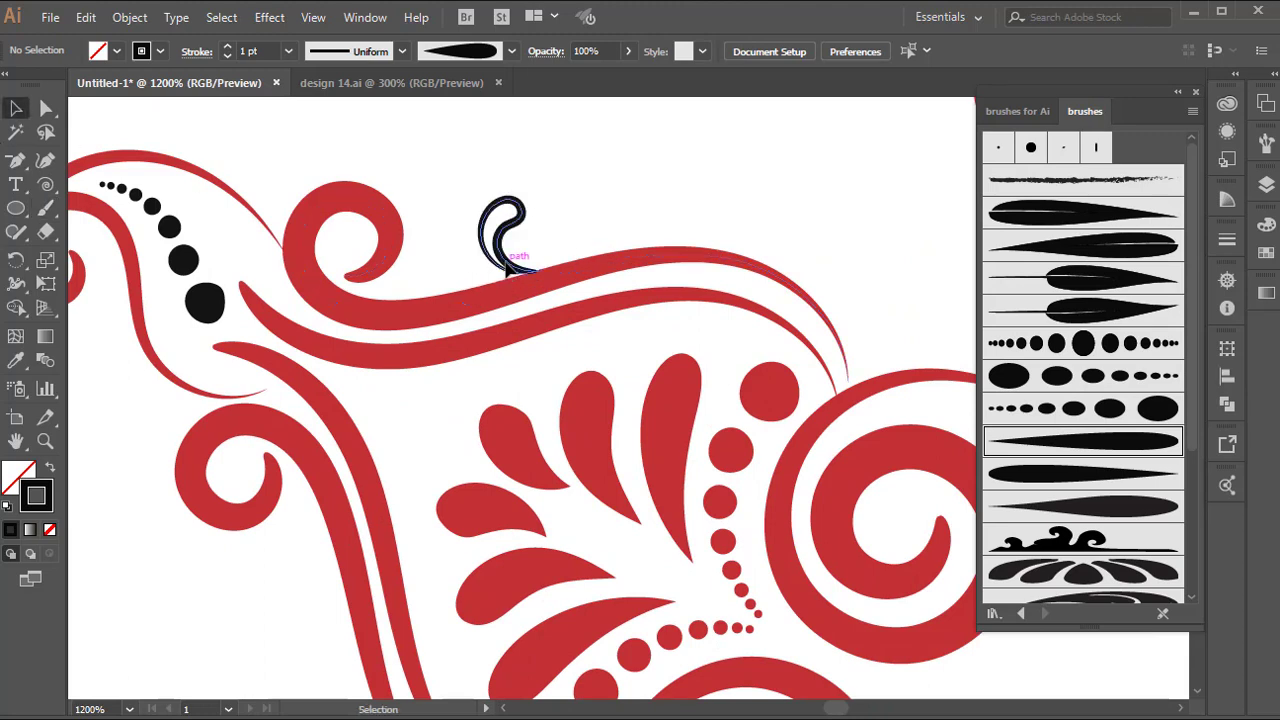
left_click(514, 257)
left_click_drag(545, 191, 529, 188)
key("Down")
key("Down")
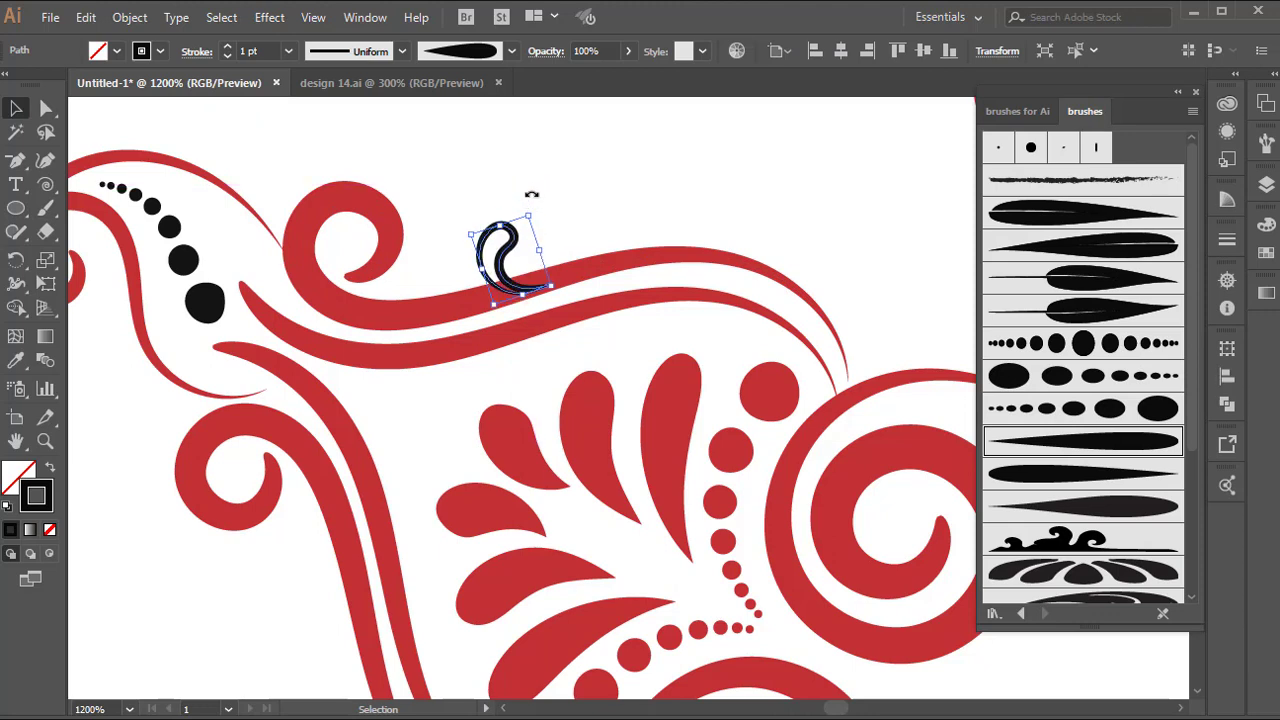
key("Up")
key("Up")
key("Down")
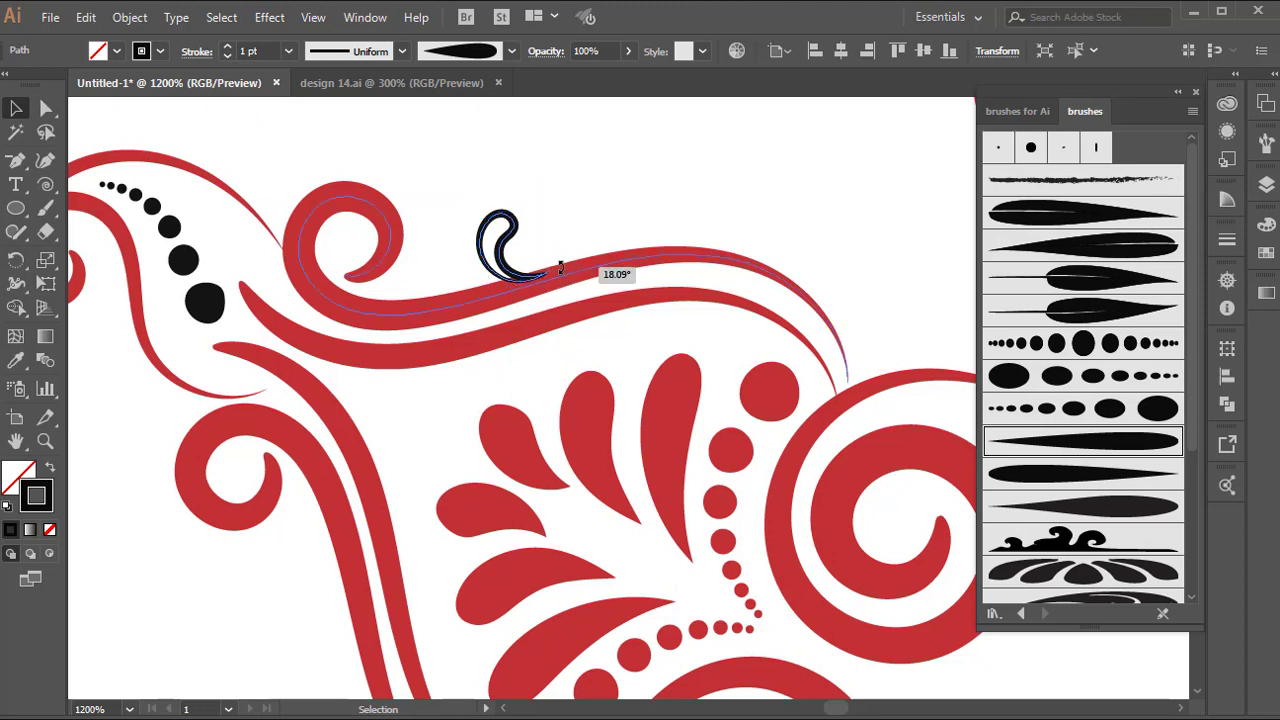
left_click(575, 228)
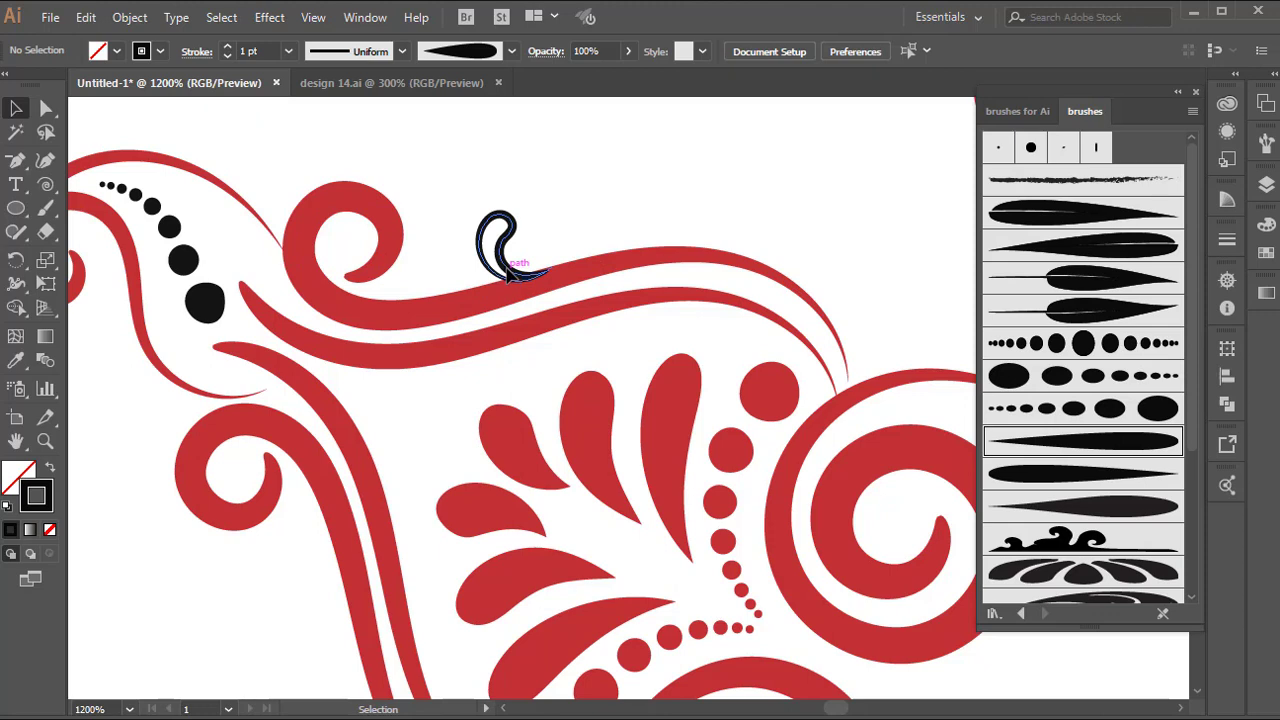
- Duplicate the black hooked loop along the outer edge of the motif's upper curled stroke
left_click_drag(508, 272, 588, 244)
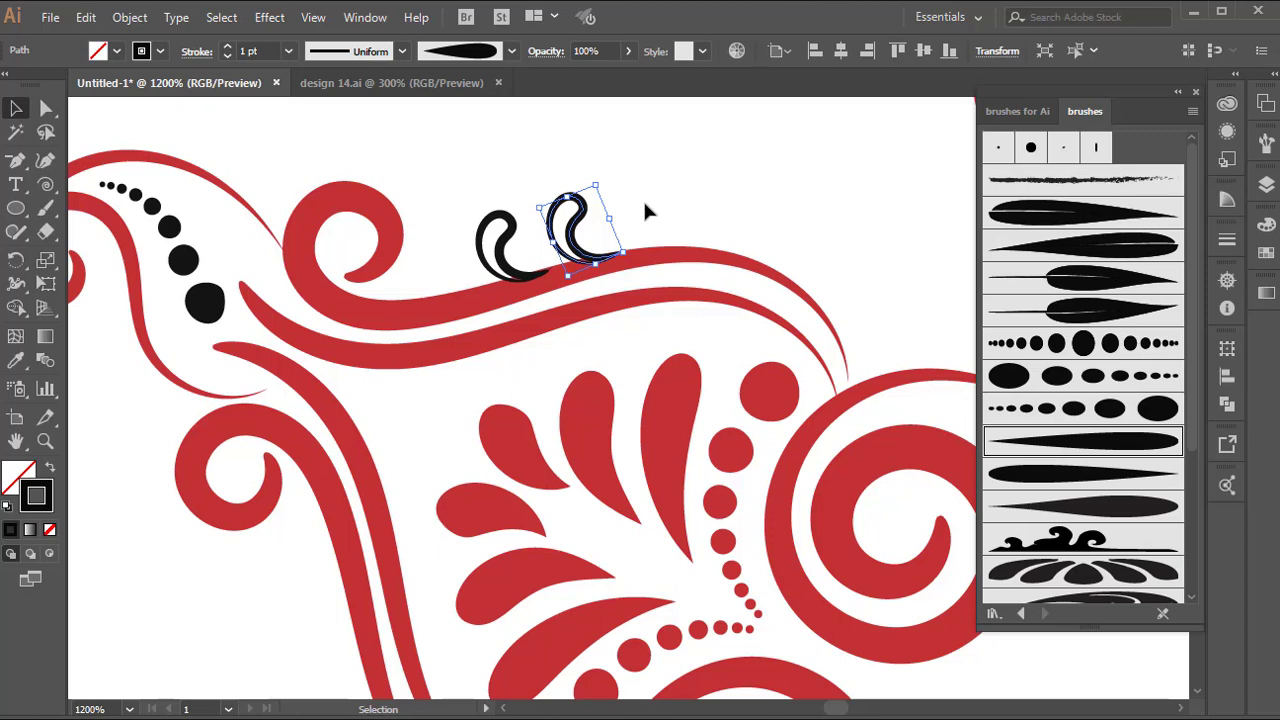
left_click(645, 210)
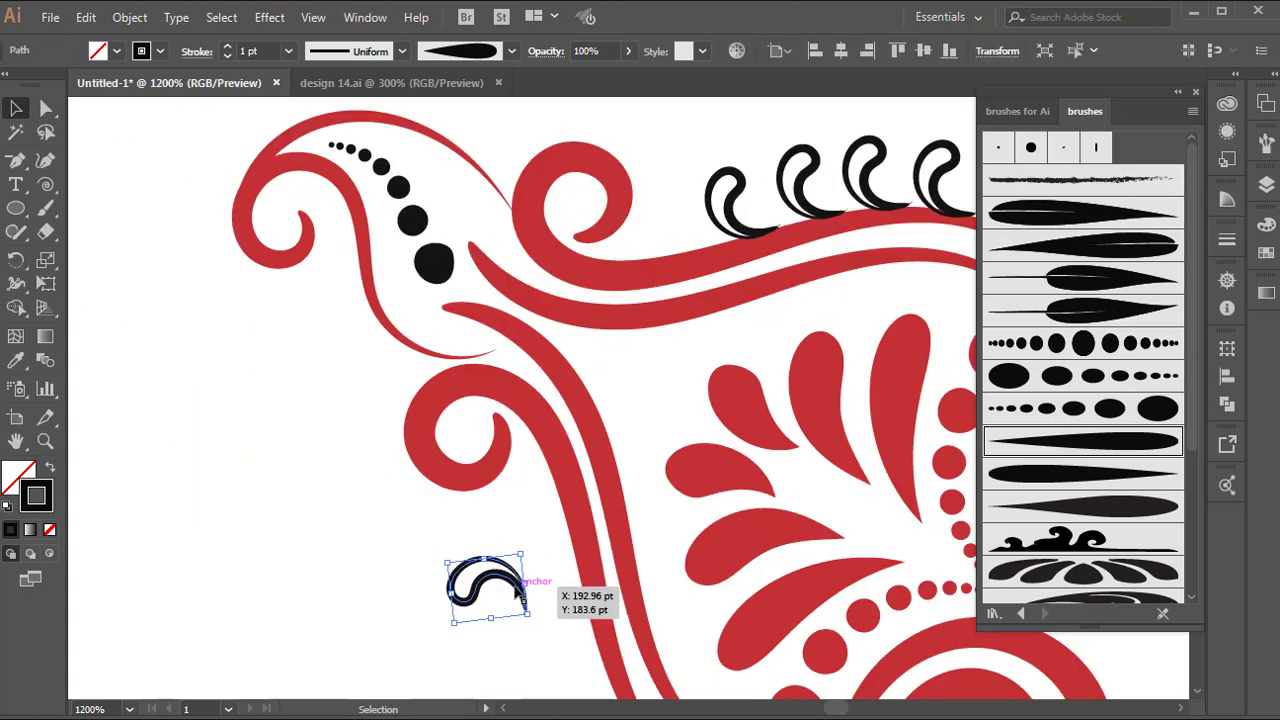
- Position the turned copy of the hooked loop so its tip rests on the outer edge of the lower-left S-curve
left_click_drag(525, 590, 580, 594)
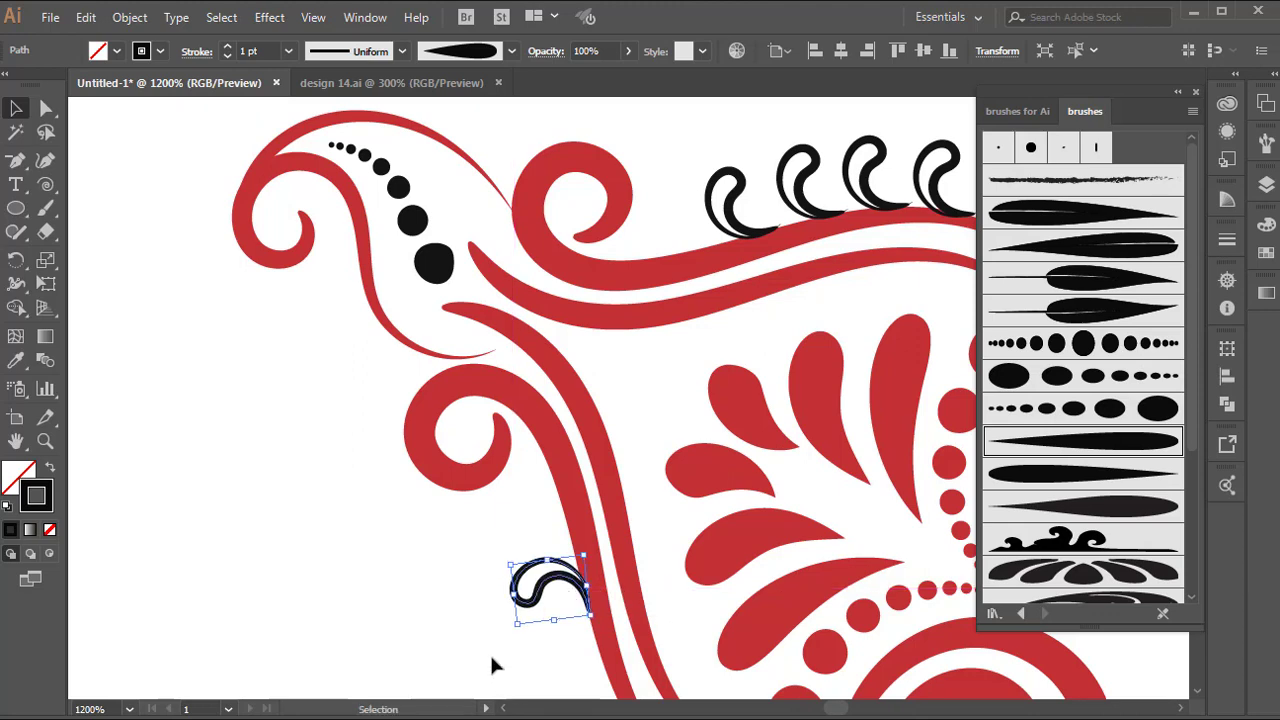
key("Up")
key("Up")
key("Left")
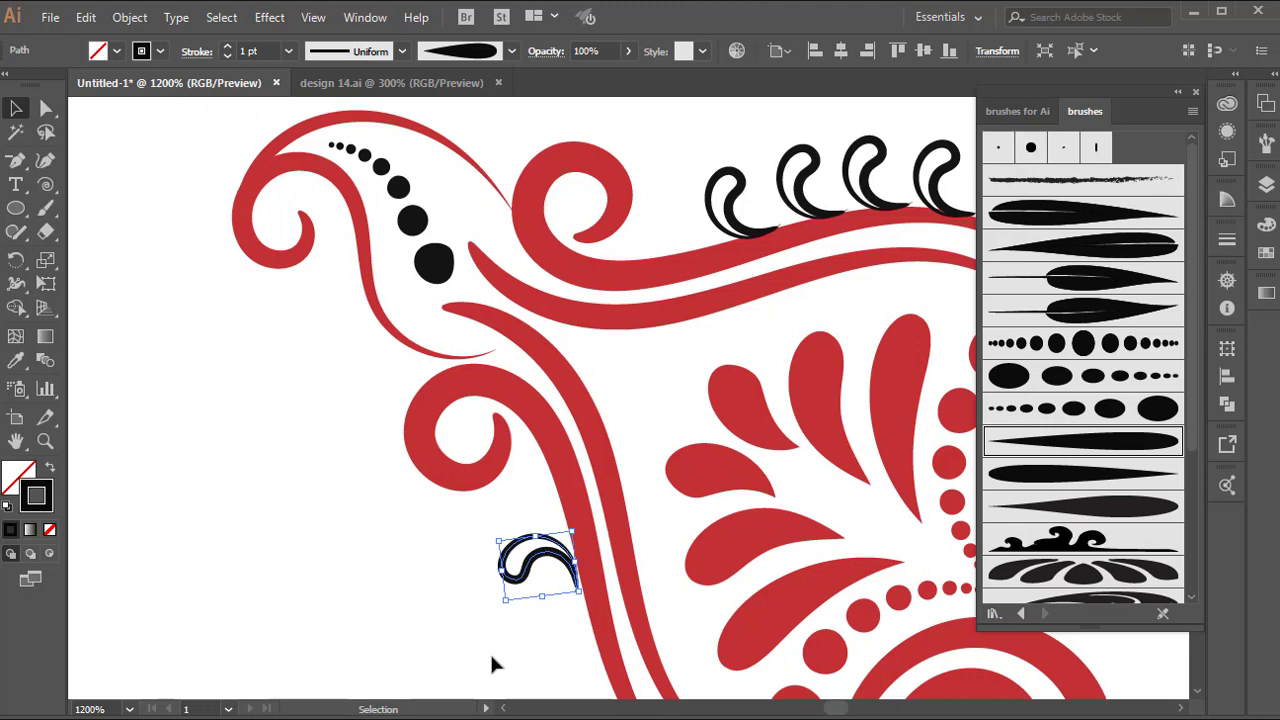
key("Down")
key("Right")
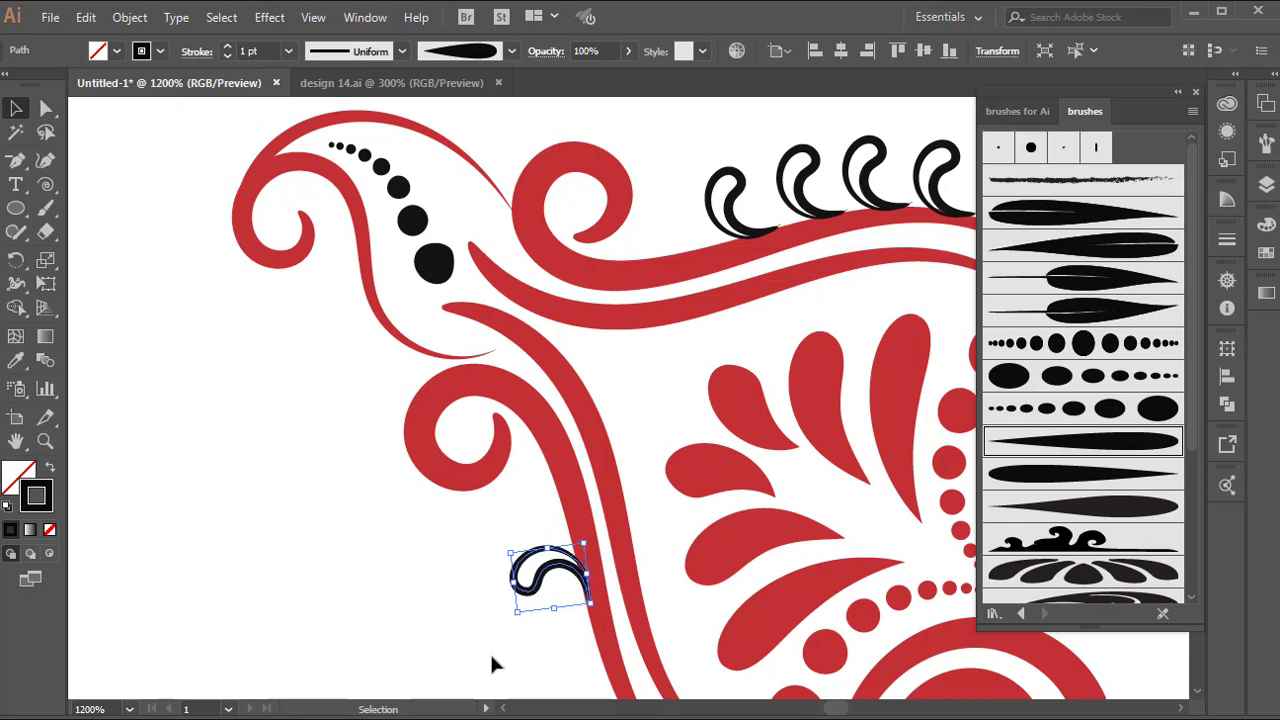
scroll(445, 598, "down", 3)
left_click(449, 585)
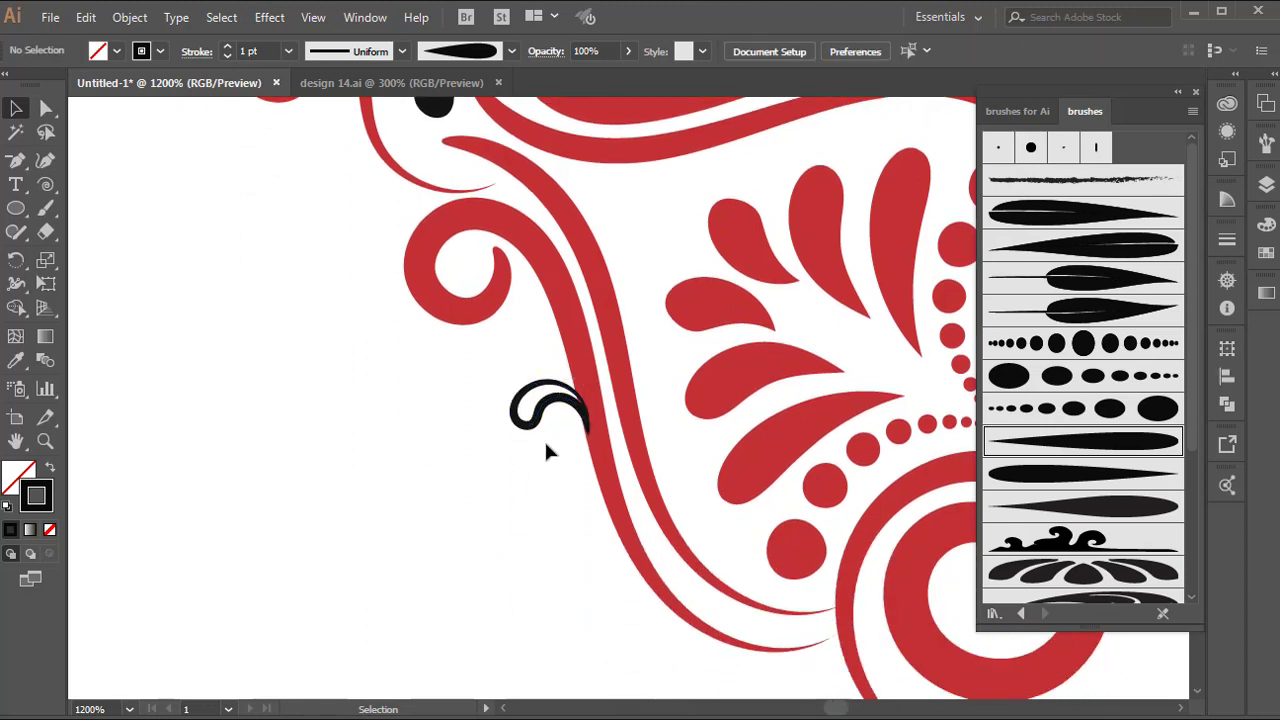
left_click(545, 412)
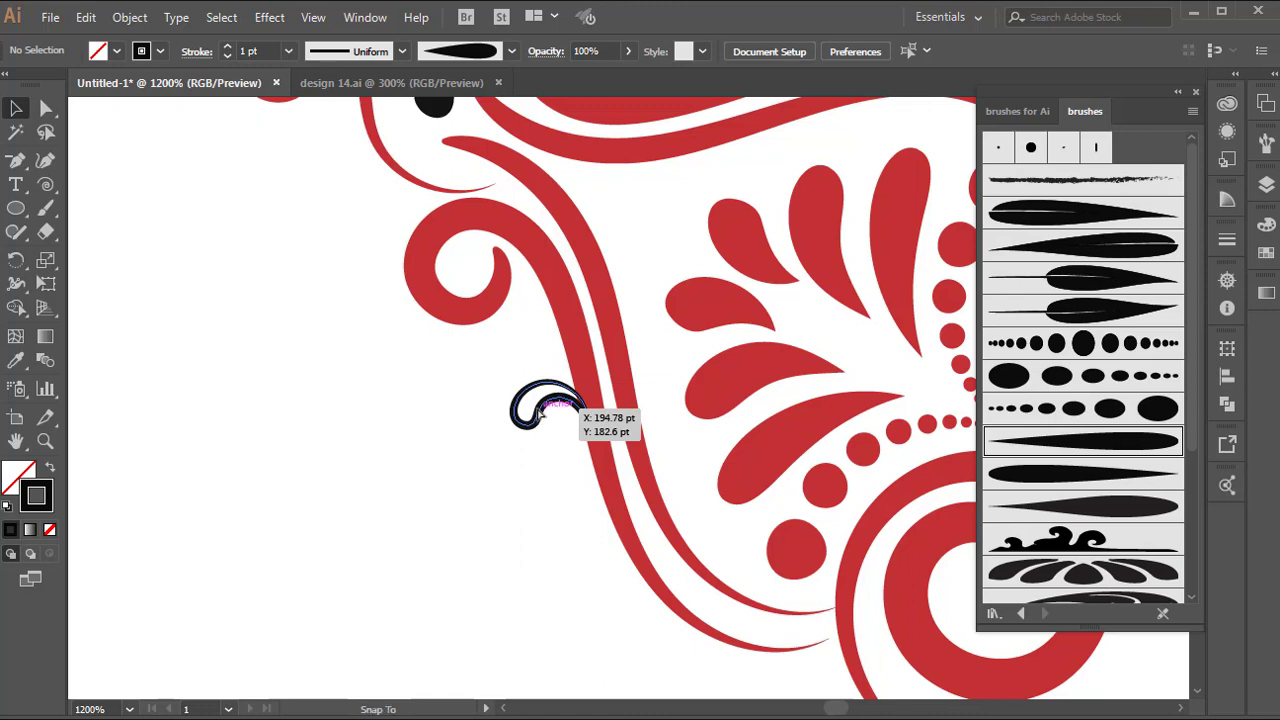
left_click_drag(535, 413, 529, 415)
left_click(547, 453)
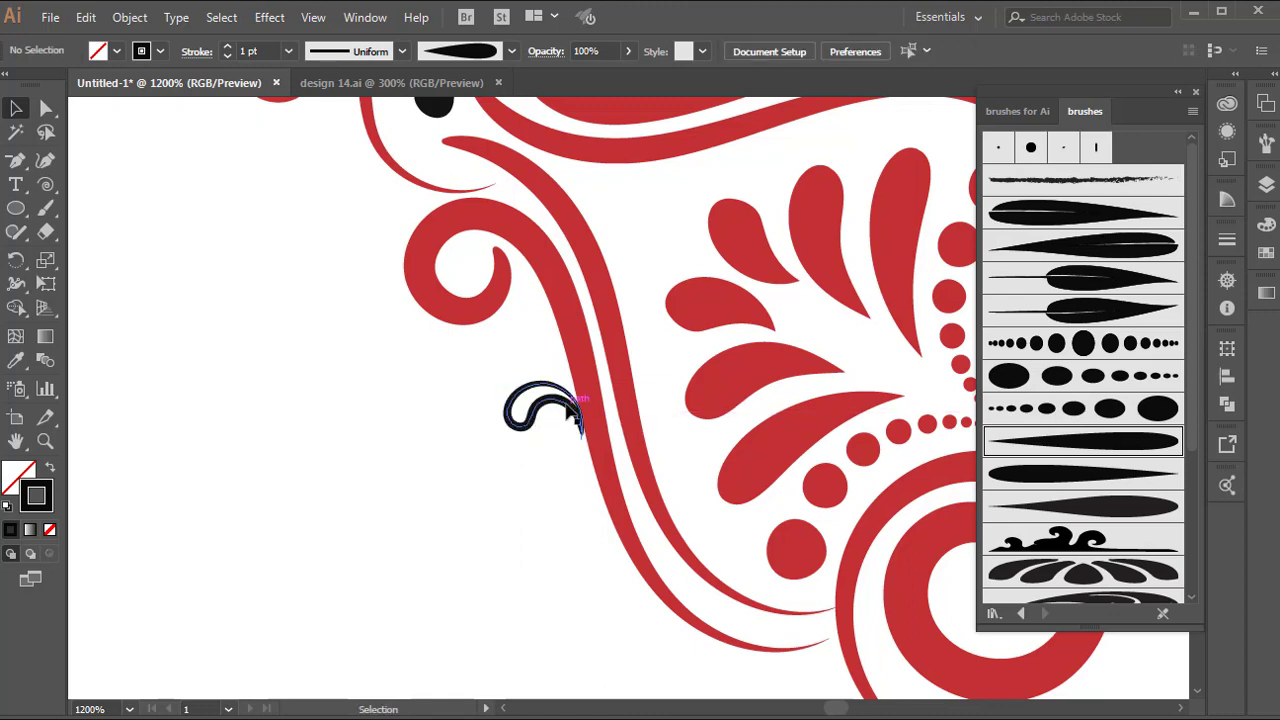
- Duplicate the hooked loop down the outer edge of the lower-left S-curve, rotating copies to follow its bend
left_click_drag(575, 410, 595, 476)
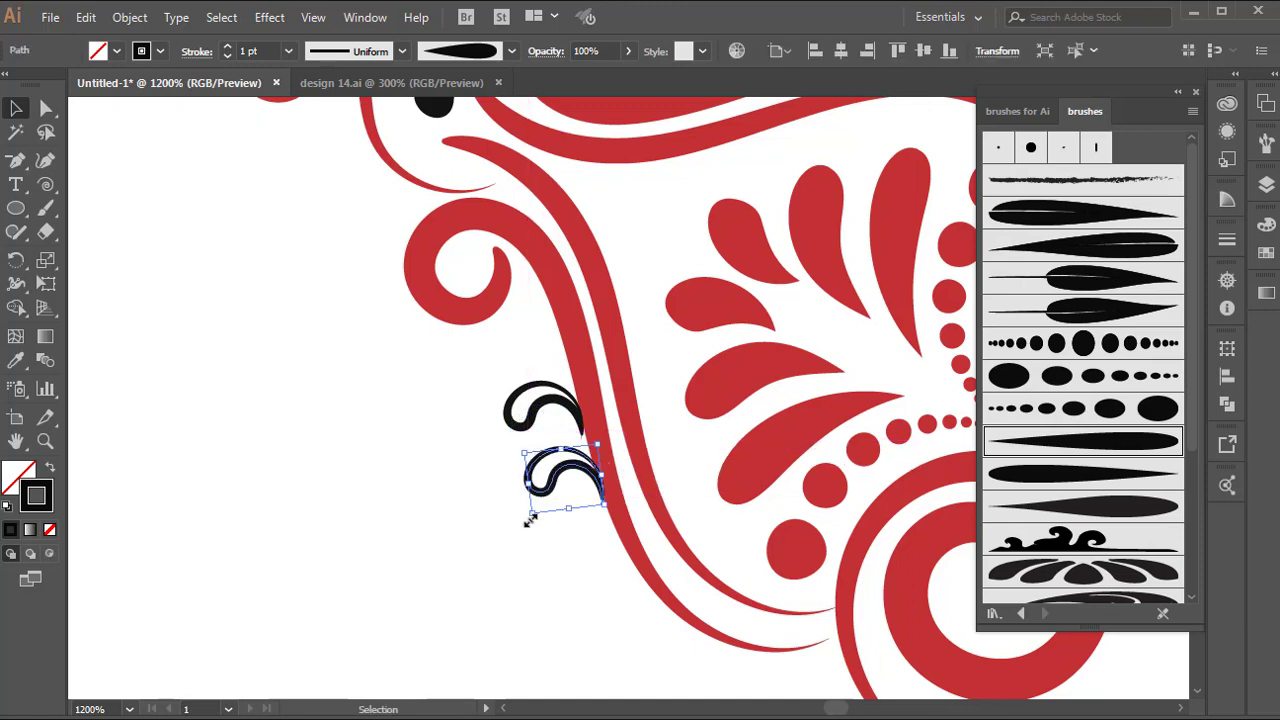
left_click_drag(525, 521, 510, 522)
left_click(510, 522)
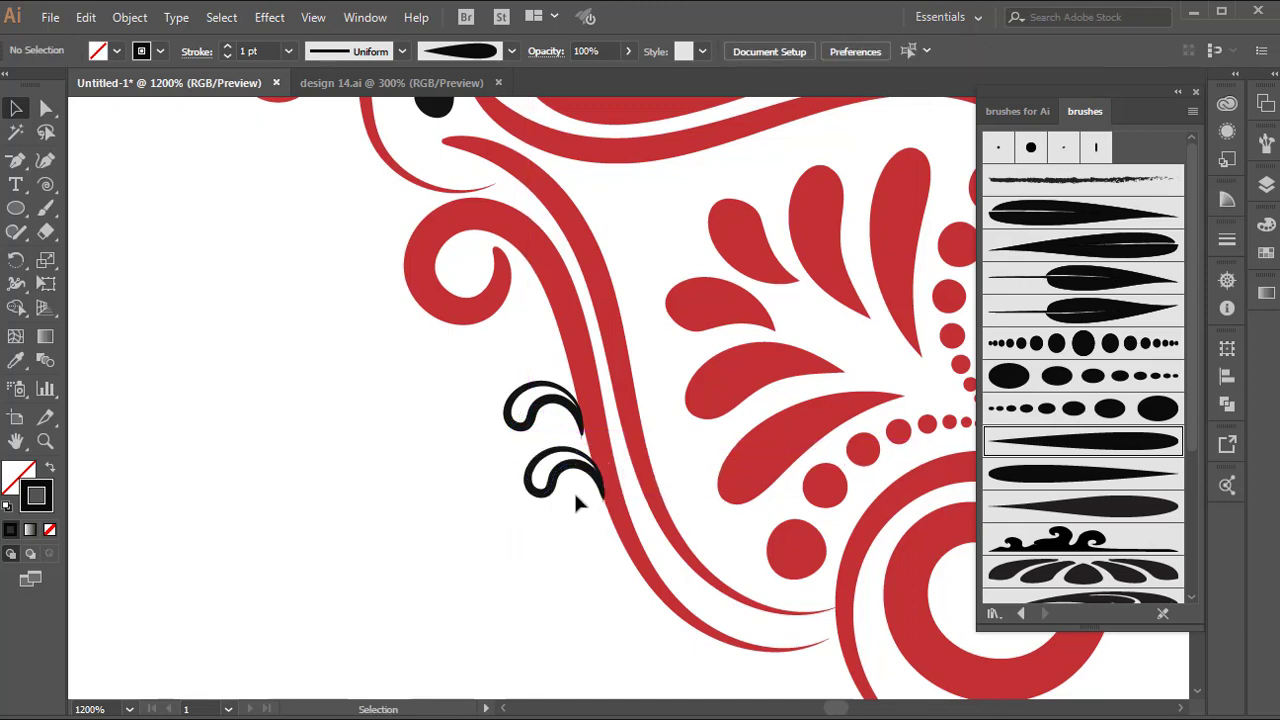
left_click_drag(580, 491, 591, 540)
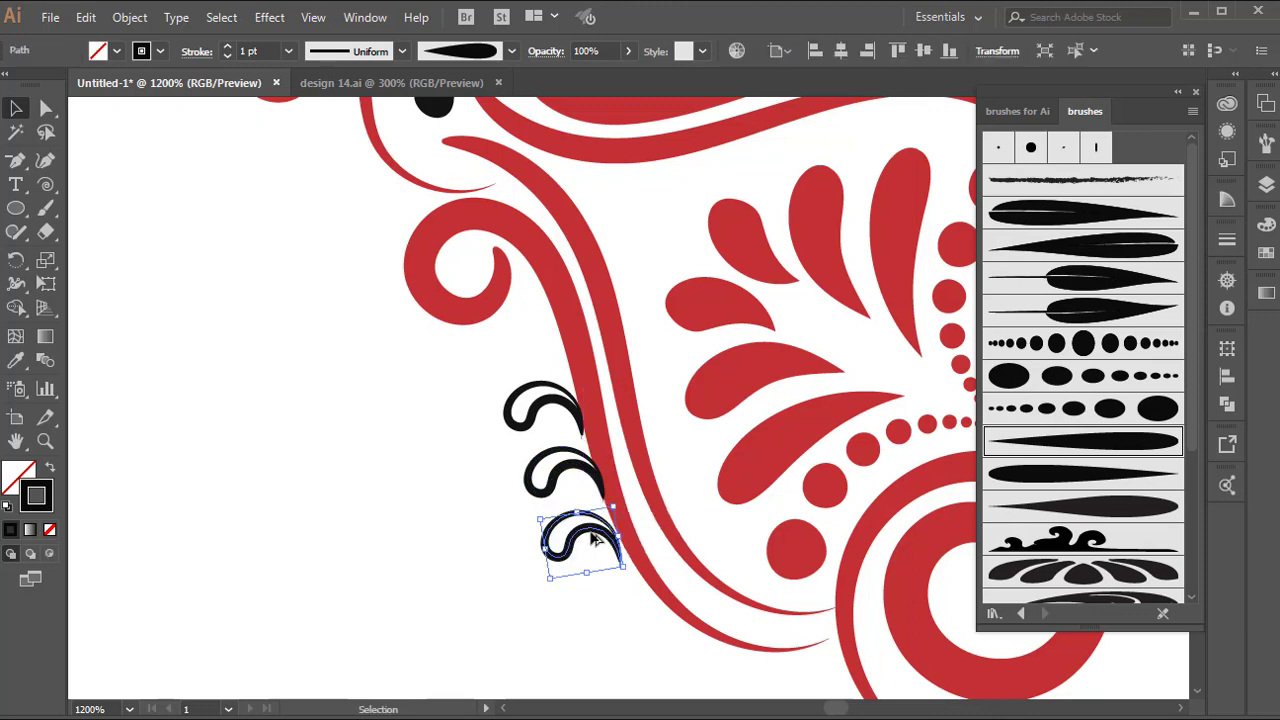
left_click_drag(544, 579, 553, 593)
scroll(507, 549, "down", 3)
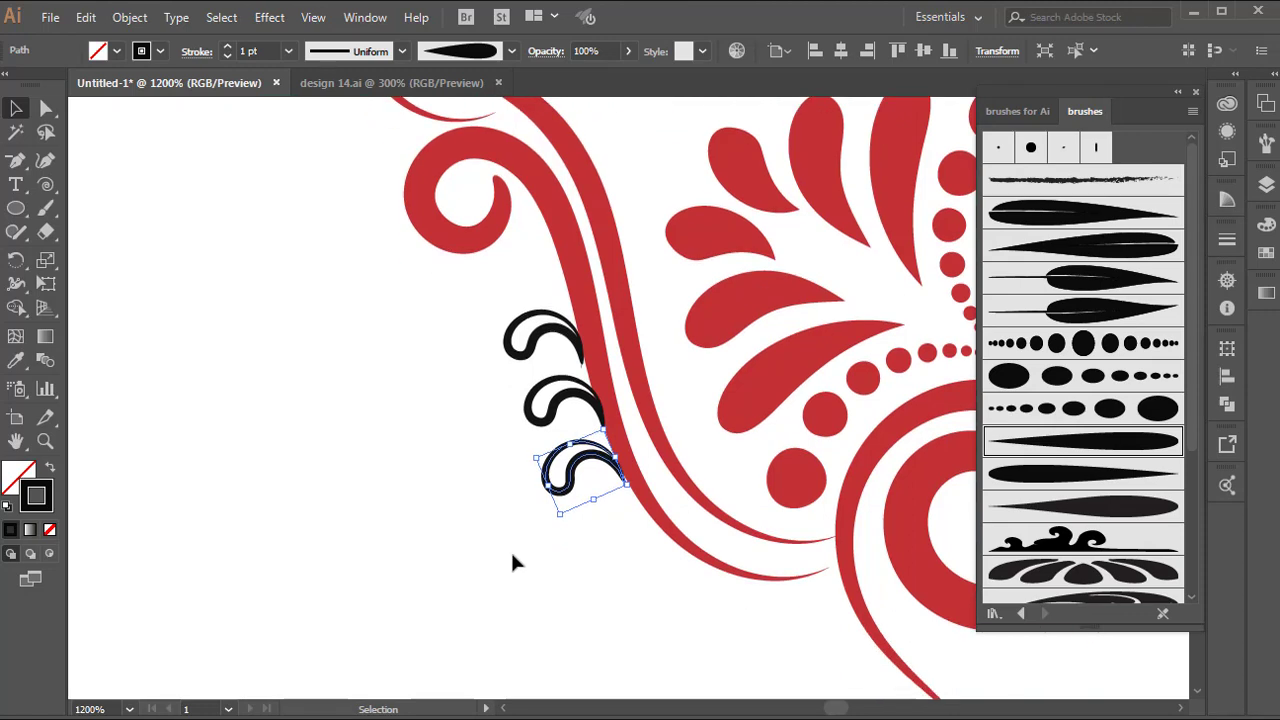
left_click(557, 552)
- Group all strokes of the small motif together with its black dots and hooked loops
key("ctrl+minus")
key("ctrl+minus")
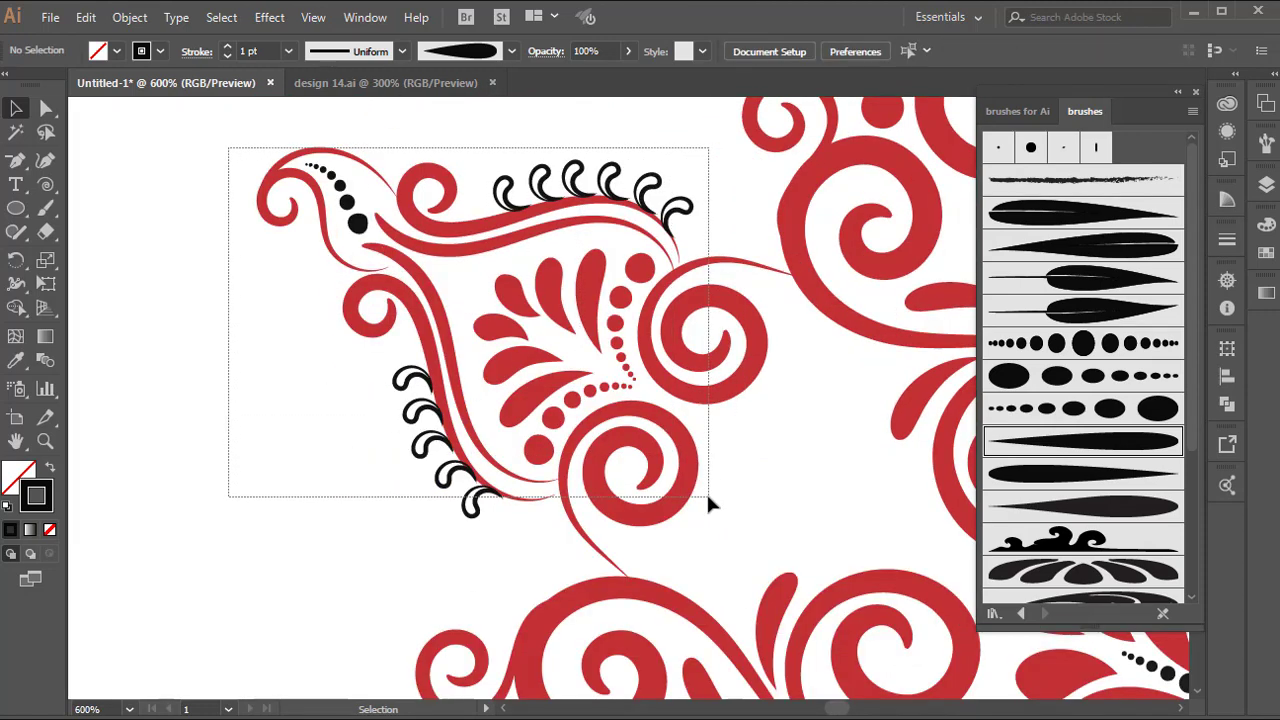
key("ctrl+a")
right_click(147, 436)
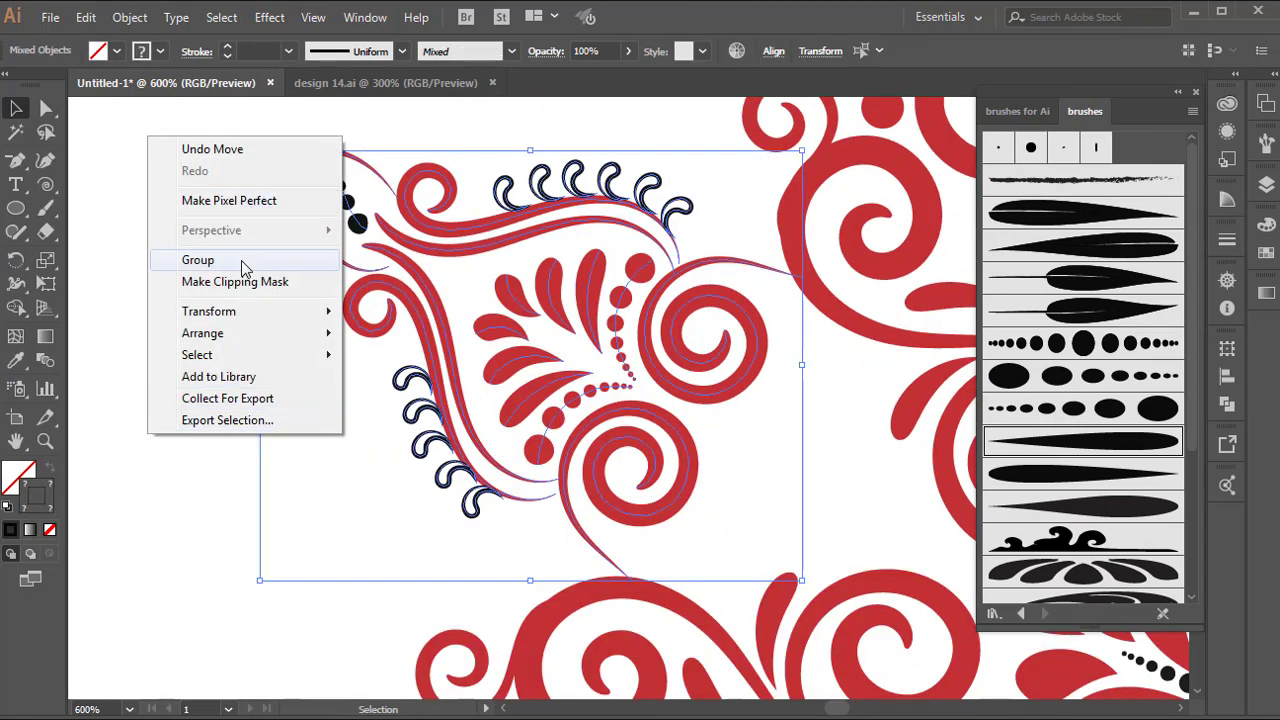
left_click(240, 265)
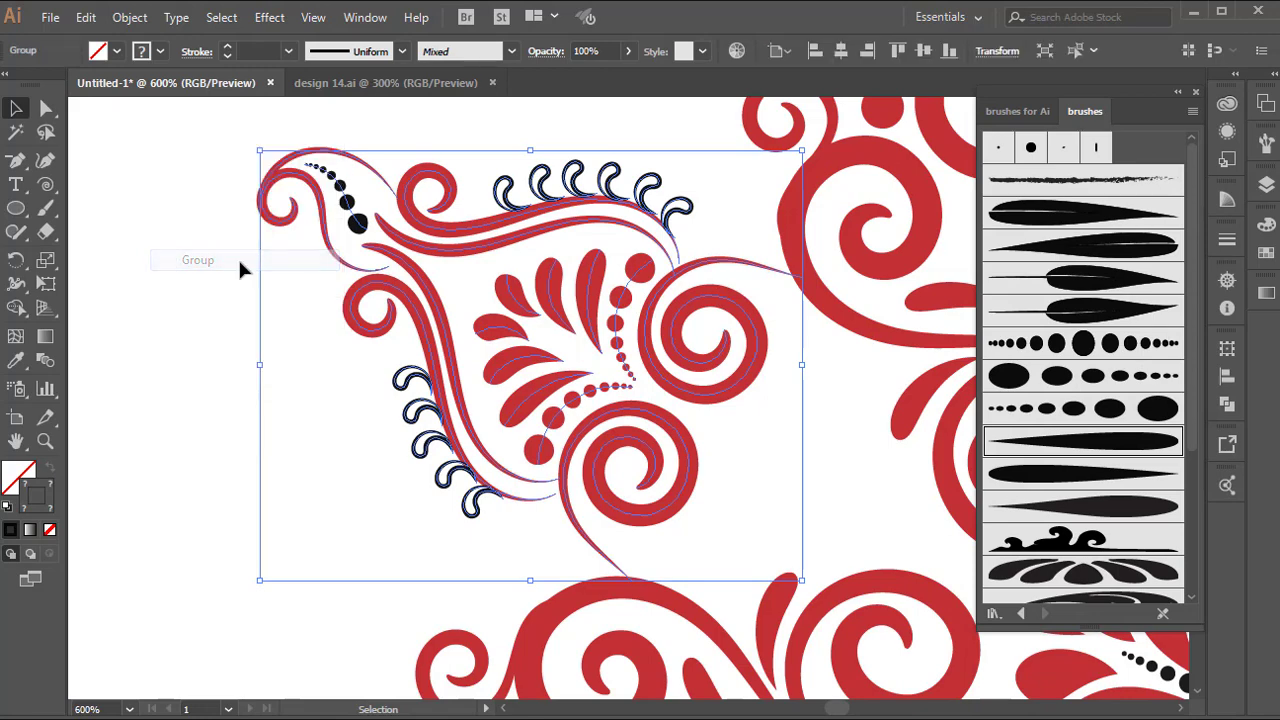
left_click(181, 322)
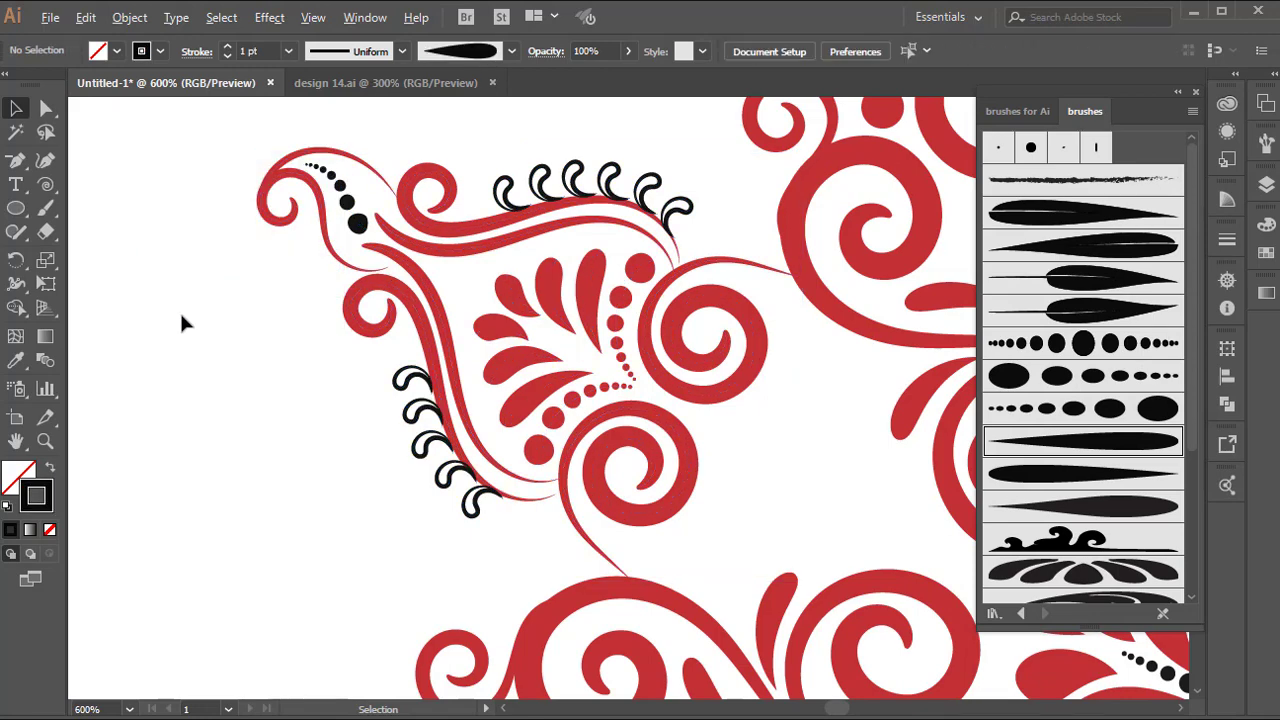
- Nudge the grouped motif right and create a copy rotated by 360/9 degrees about the mandala's center
scroll(181, 322, "down", 4)
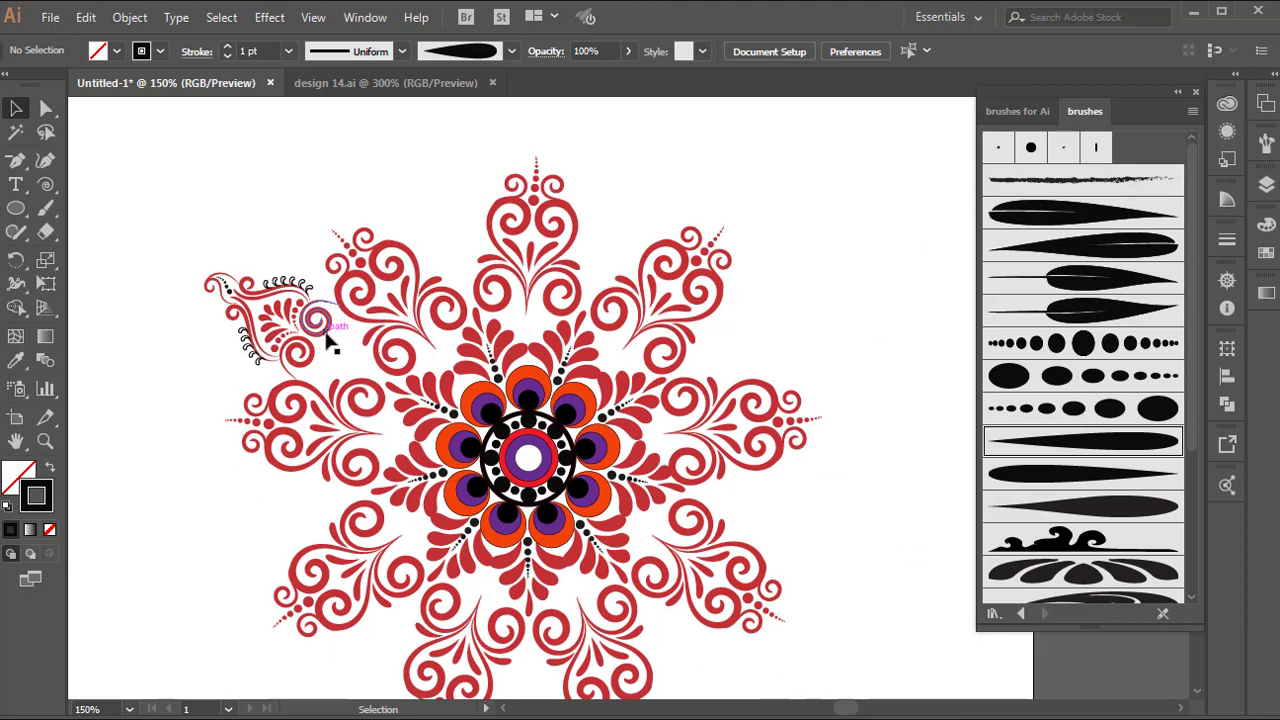
left_click(329, 342)
key("Right")
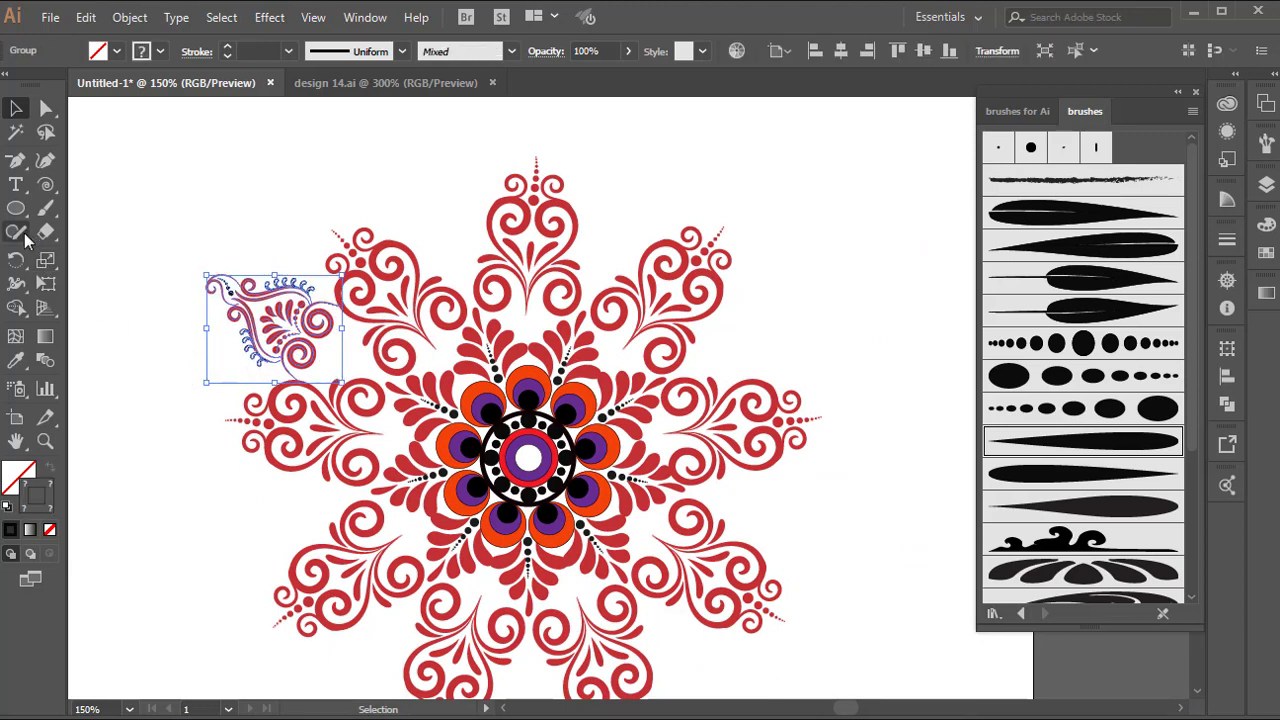
left_click(17, 264)
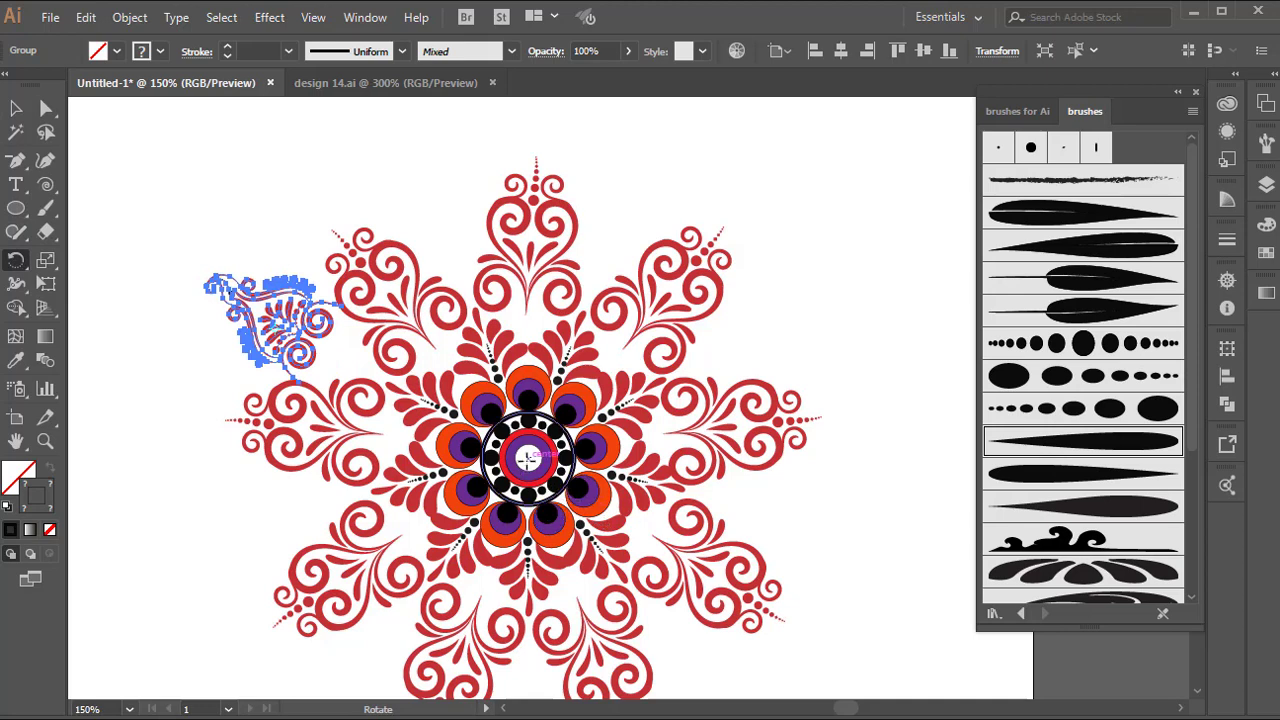
left_click(528, 458)
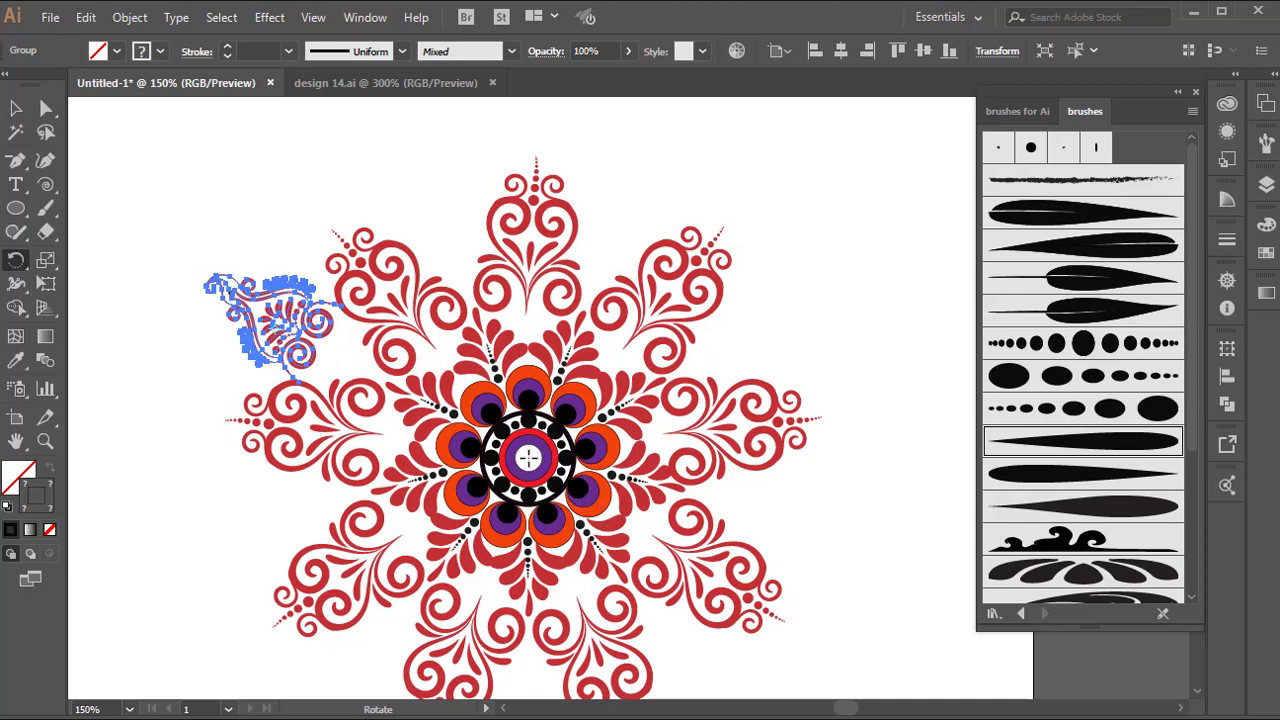
left_click(528, 458, "alt")
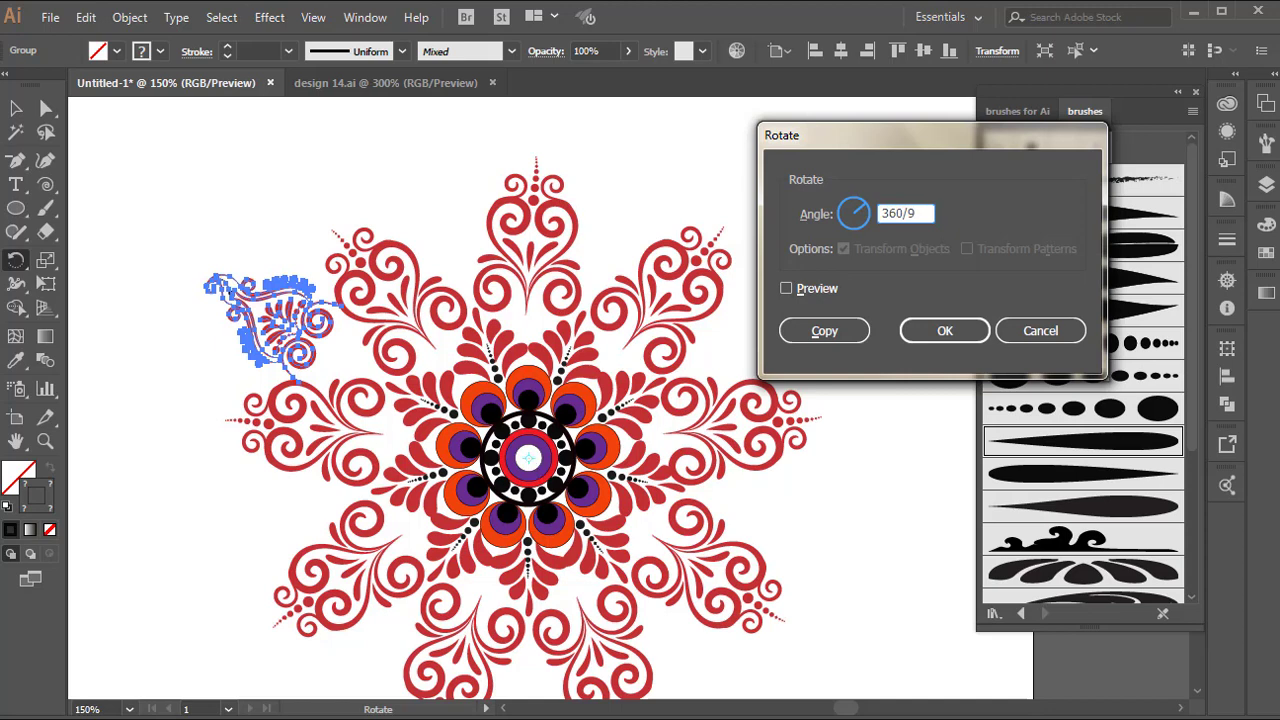
left_click(821, 330)
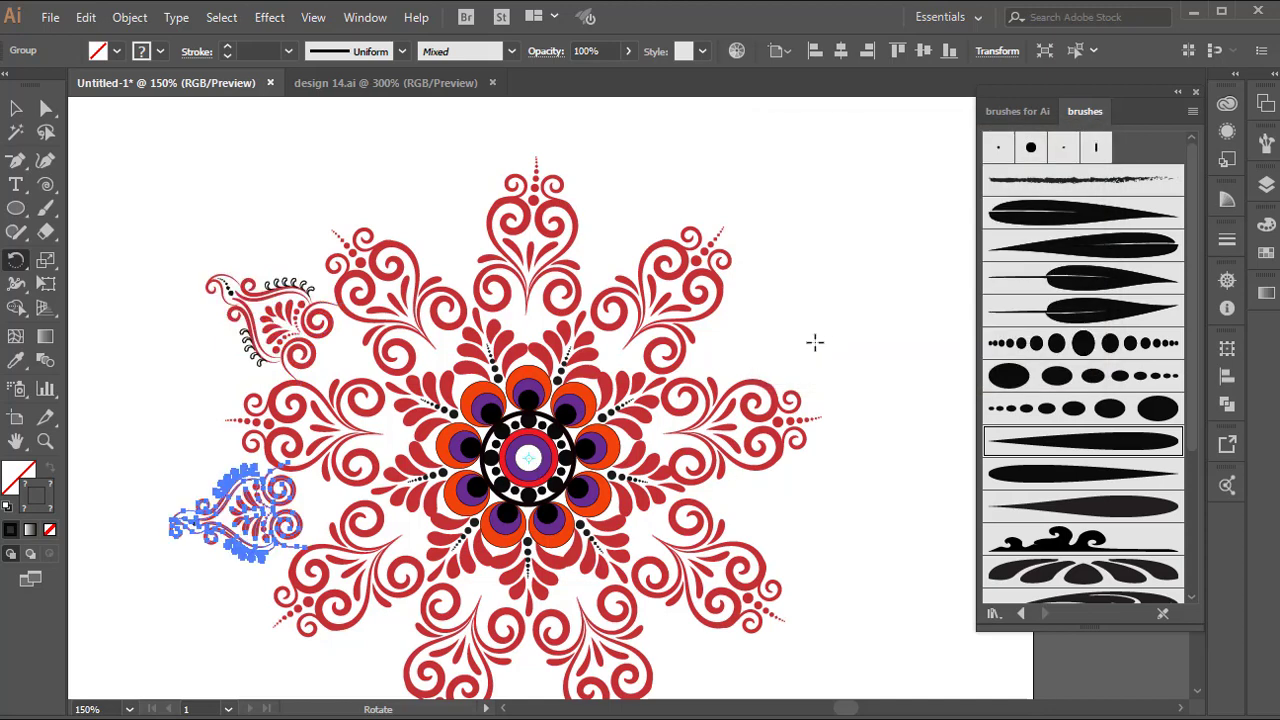
- Repeat the rotated copy until nine small motifs ring the mandala, then deselect
key("ctrl+d")
key("ctrl+d")
key("ctrl+d")
key("ctrl+d")
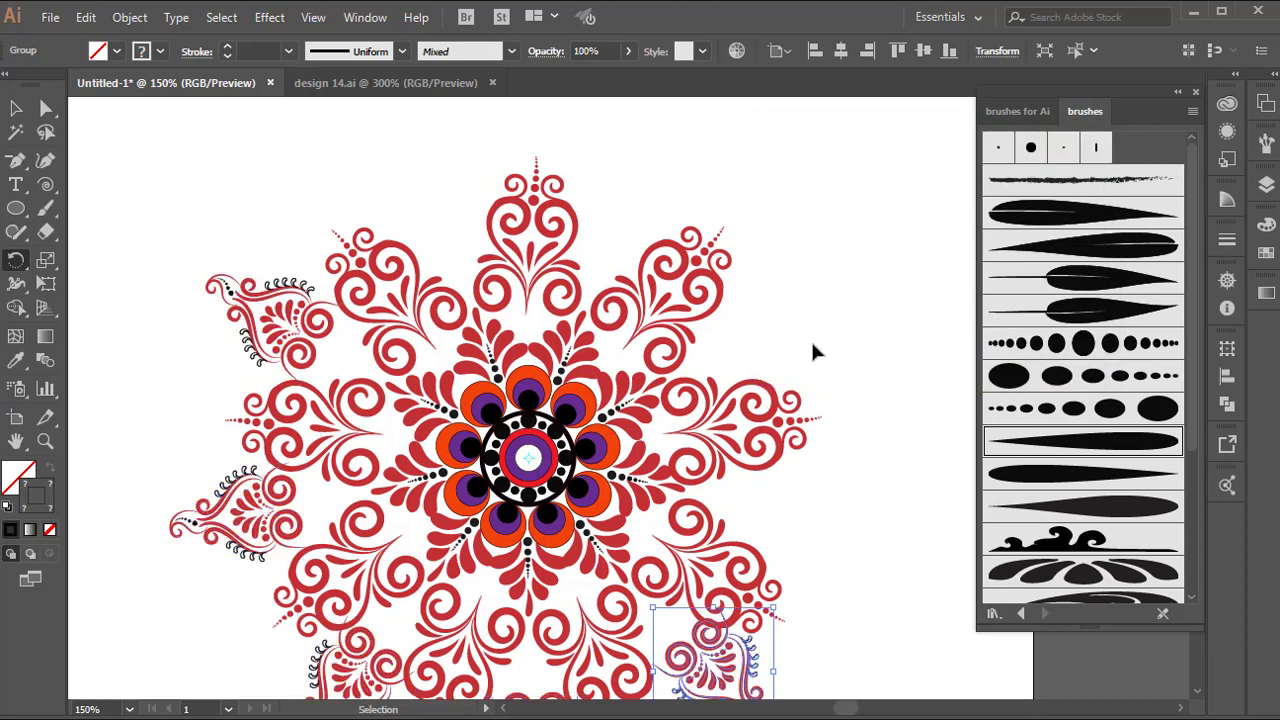
key("ctrl+d")
key("ctrl+d")
key("ctrl+d")
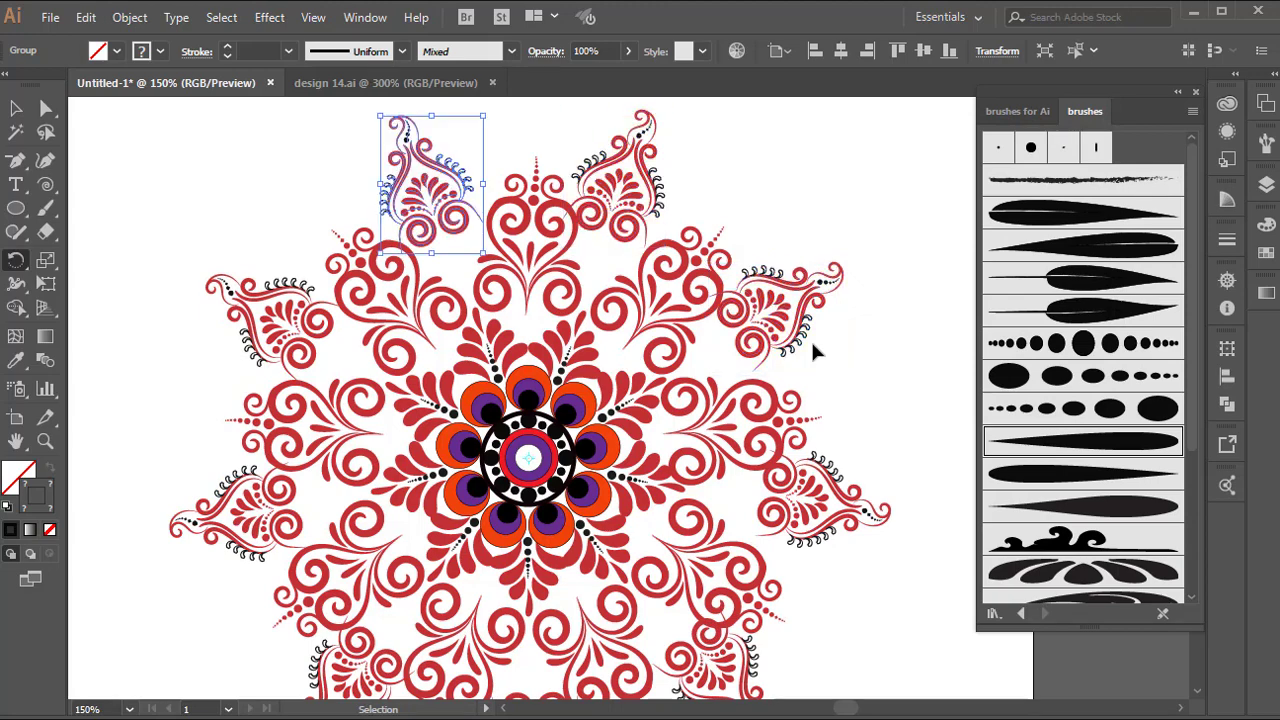
key("ctrl+minus")
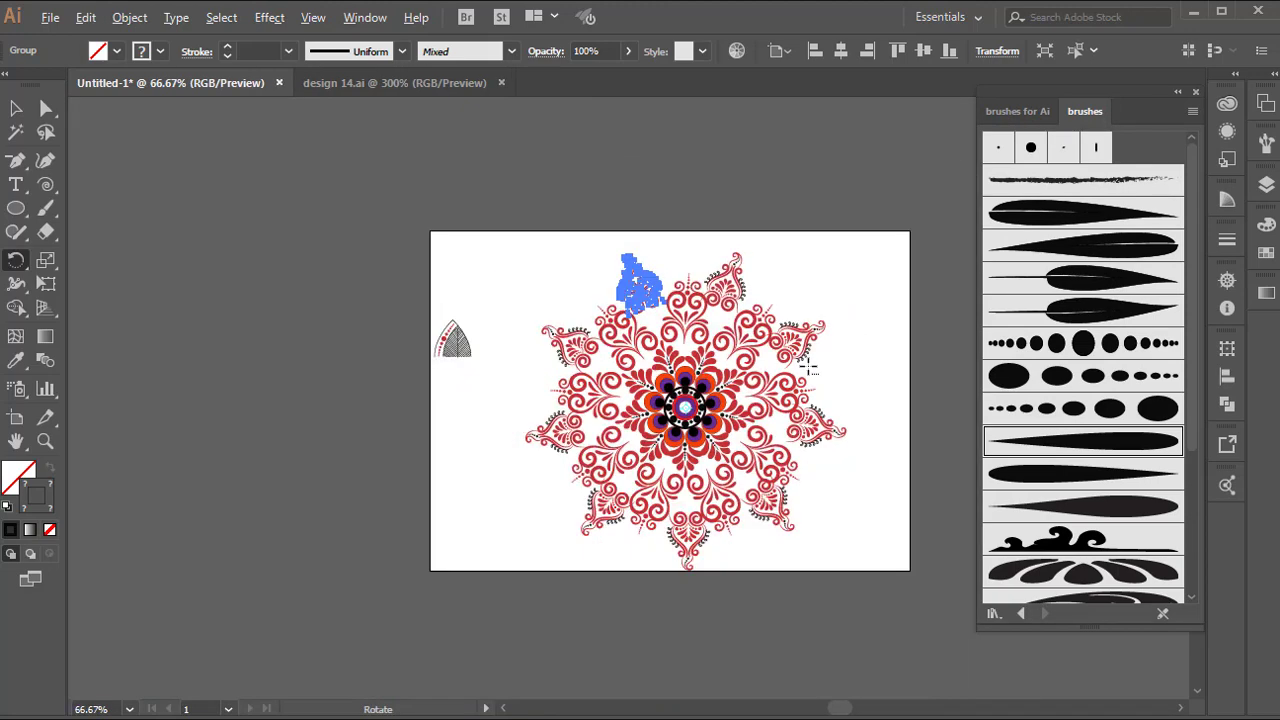
key("ctrl+plus")
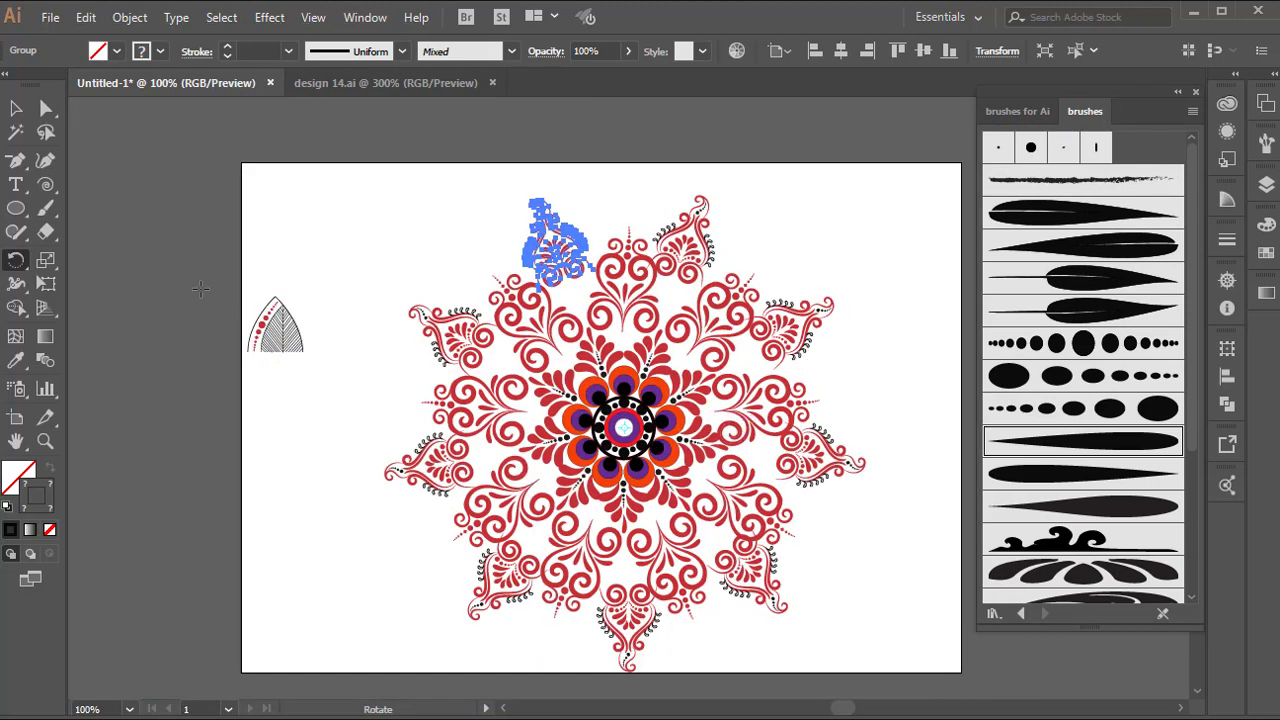
key("v")
left_click(349, 429)
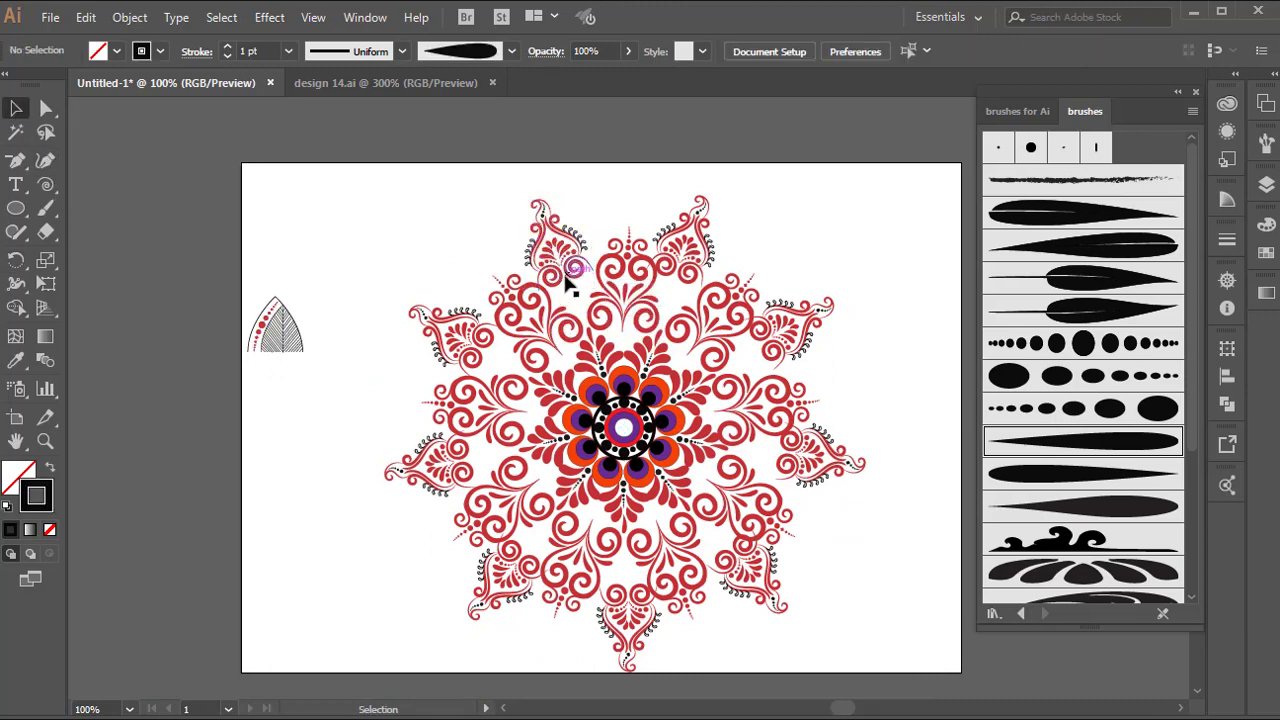
- Draw a small black-filled circle in the gap between two scroll motifs, below the small motif's spirals
scroll(571, 287, "up", 2)
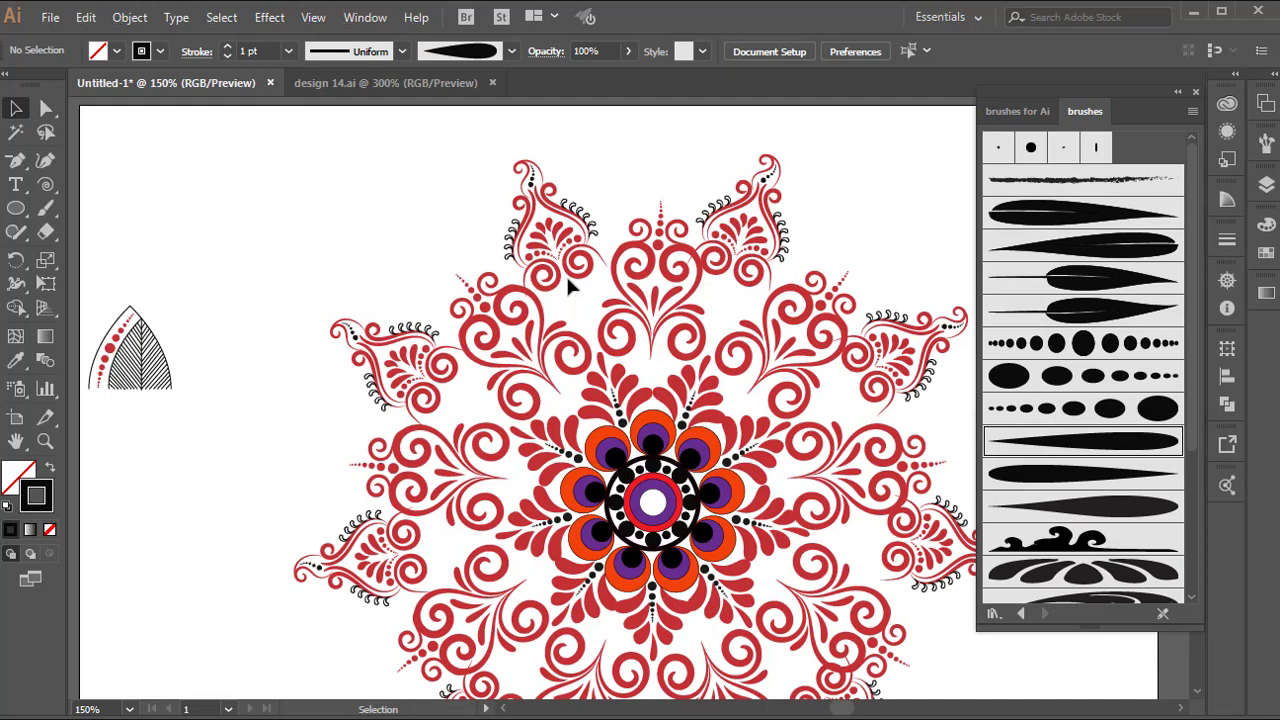
left_click(580, 277)
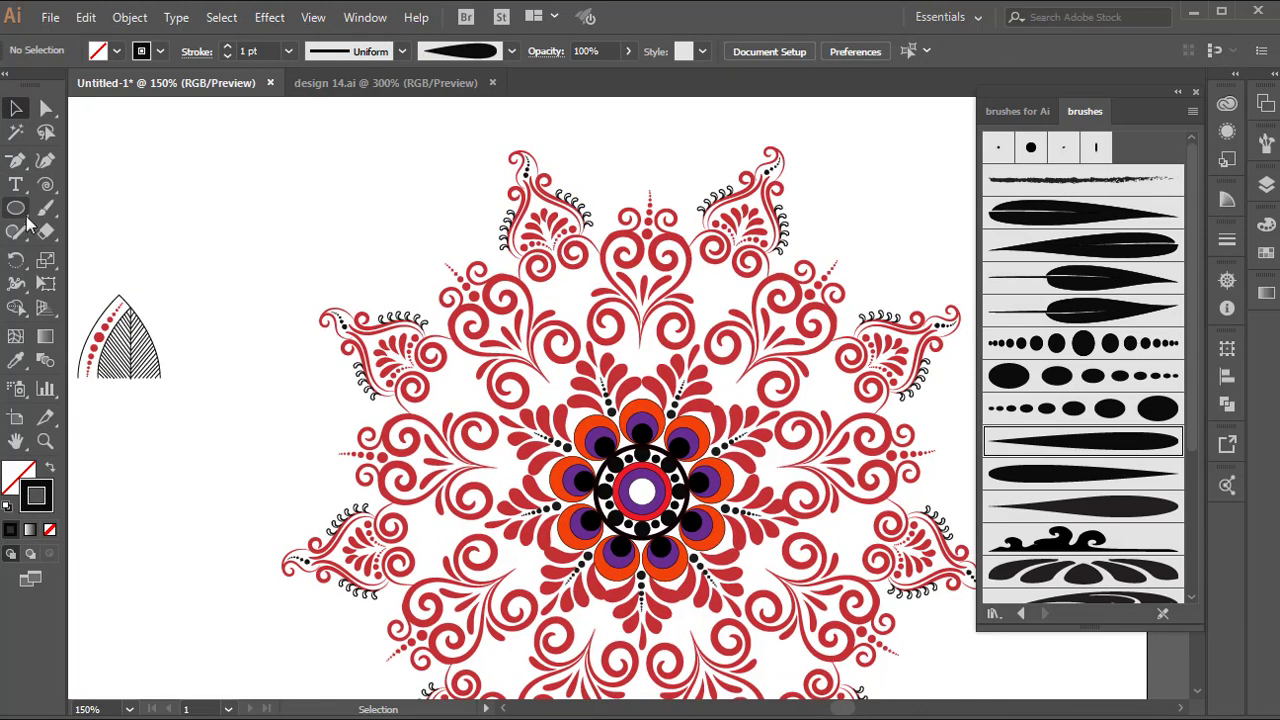
left_click(22, 212)
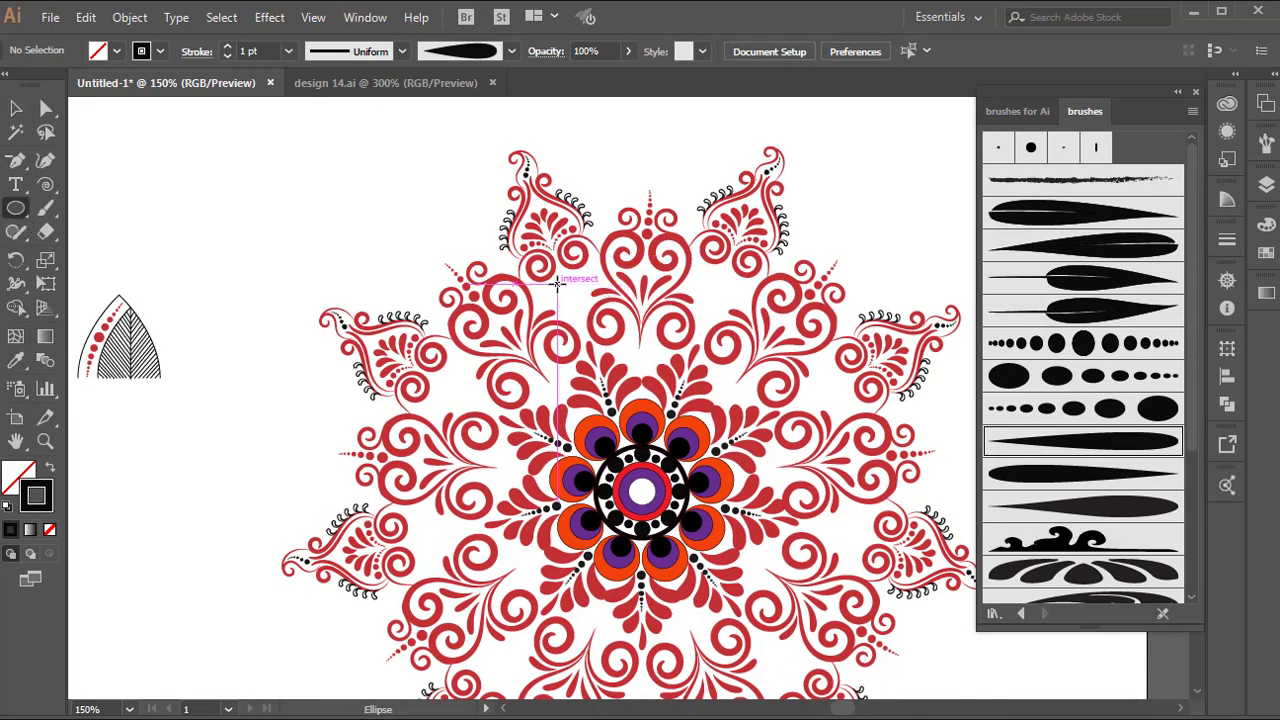
left_click_drag(556, 283, 587, 312)
left_click(11, 530)
left_click(15, 108)
left_click(478, 261)
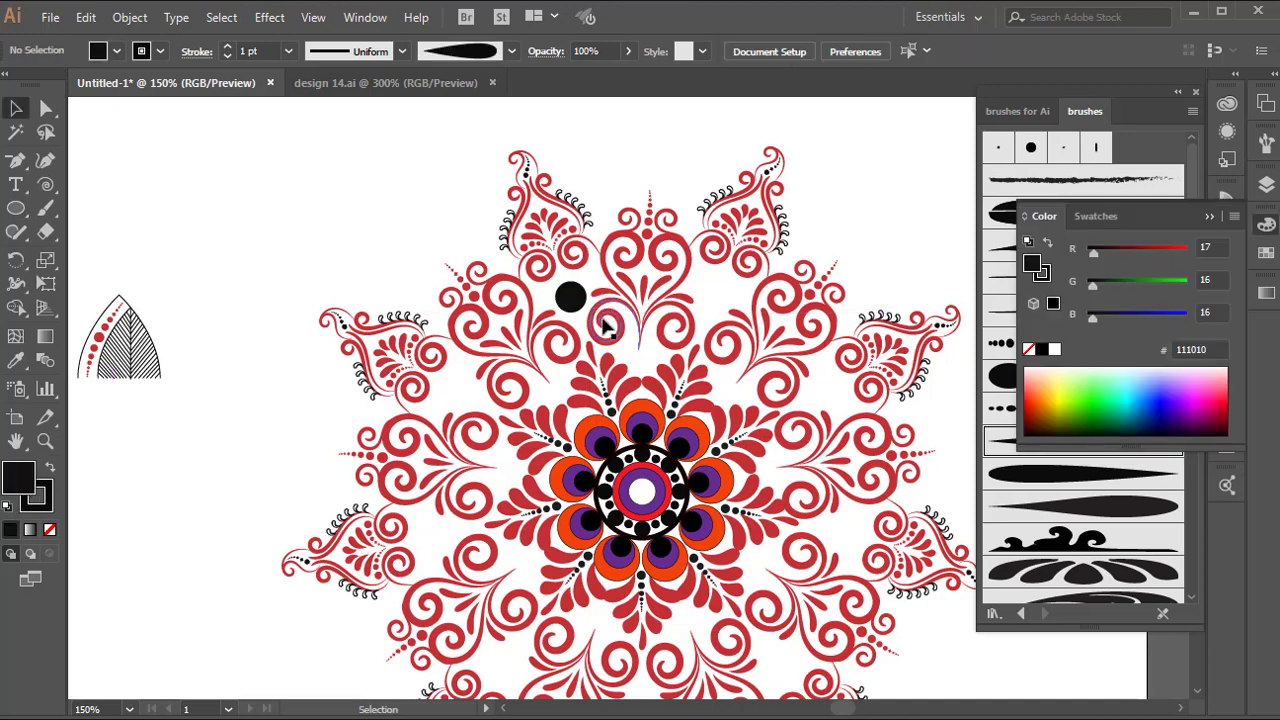
- Rotate copies of the black circle about the mandala's center so nine circles fill the gaps between the scroll motifs
left_click(571, 296)
left_click(13, 262)
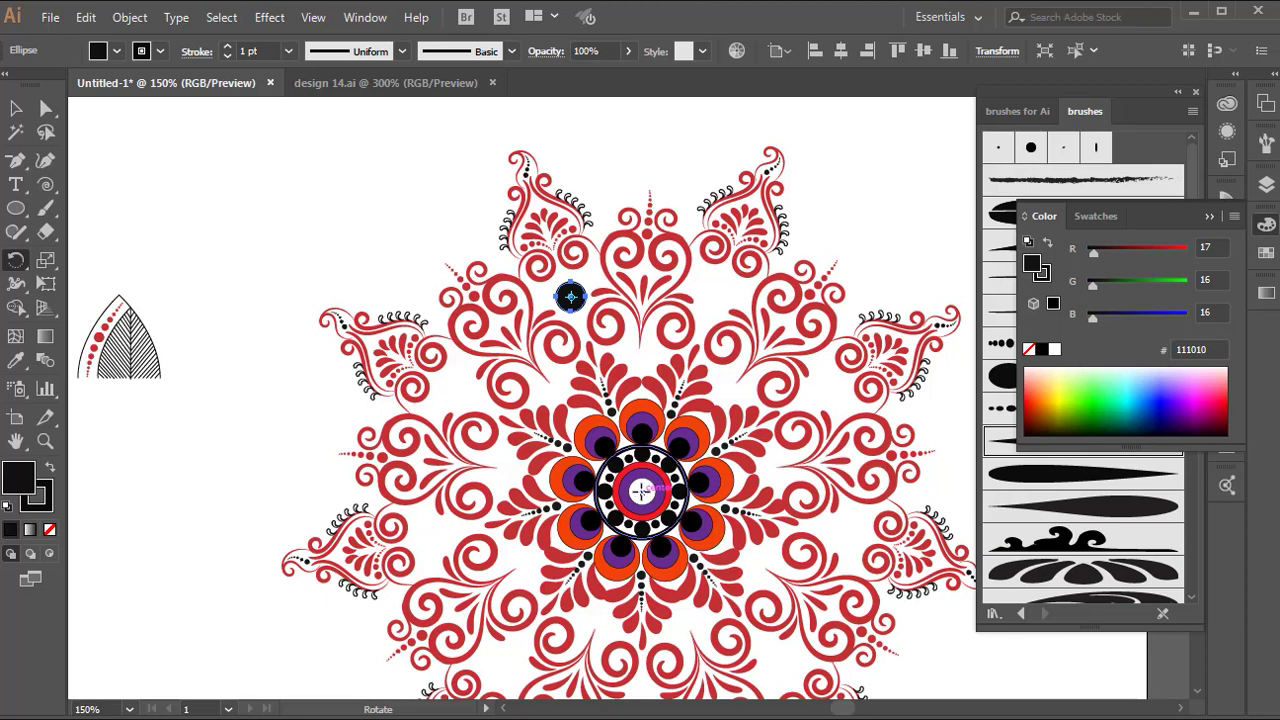
left_click(643, 495, "alt")
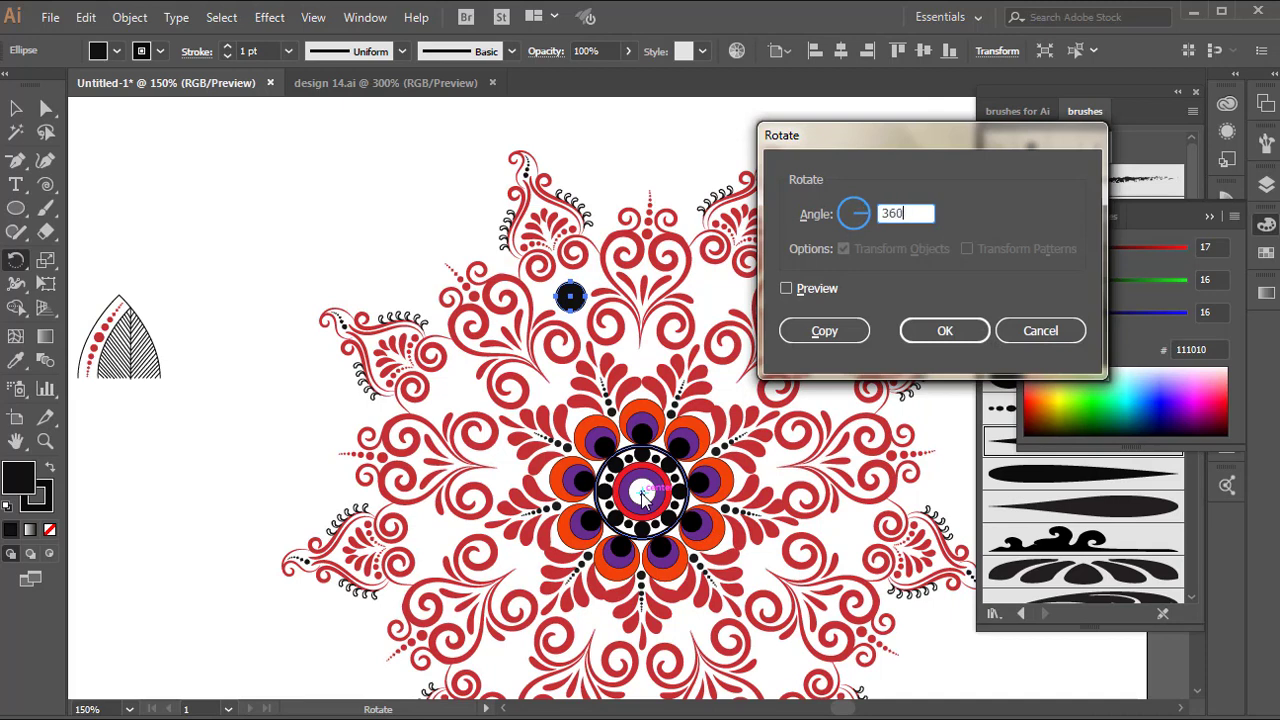
left_click(824, 330)
key("ctrl+d")
key("ctrl+d")
key("ctrl+d")
key("ctrl+d")
key("ctrl+d")
key("ctrl+d")
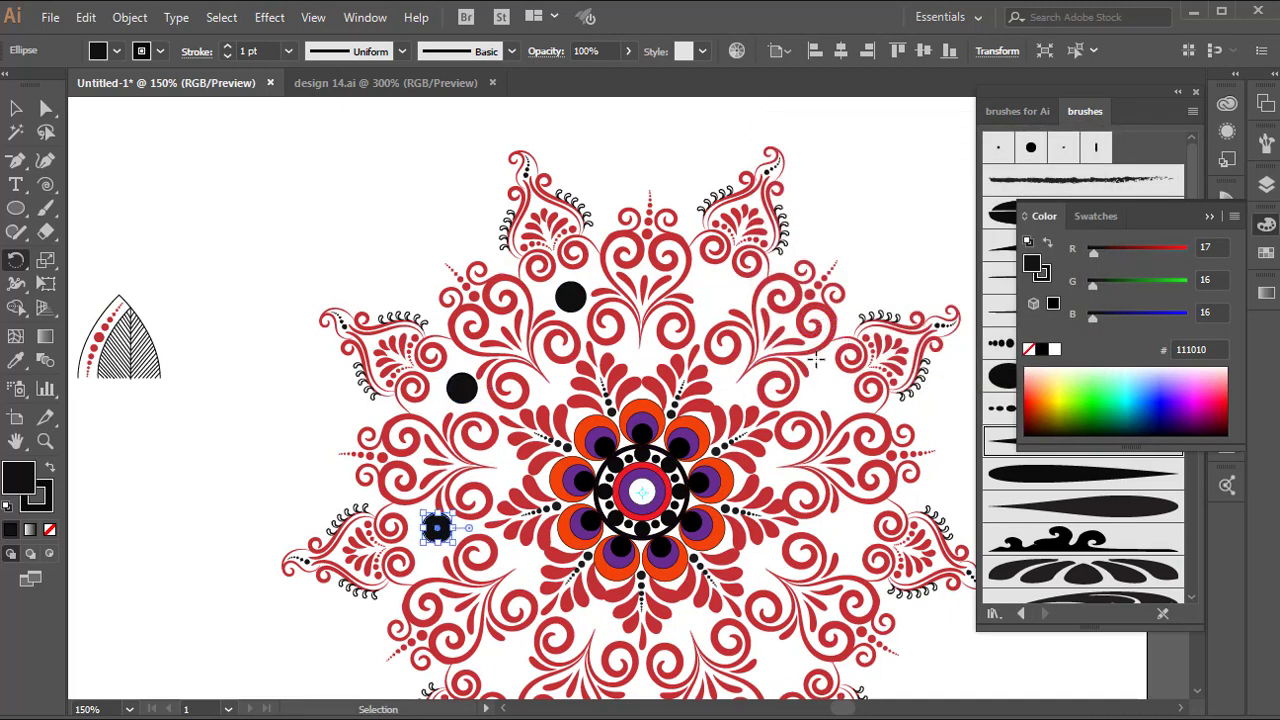
key("ctrl+d")
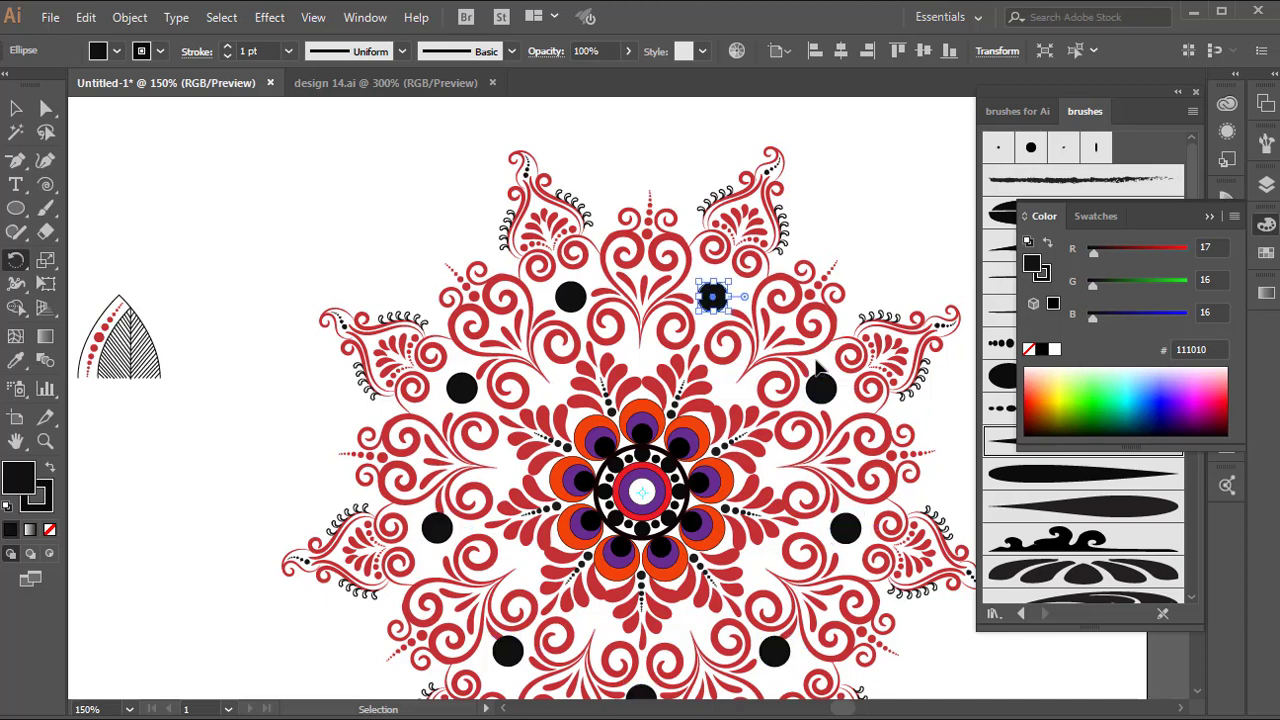
- Deselect the circle, paint a black S-shaped tapered stroke rising from the upper-left outer motif's tip, and shift it slightly right
left_click(19, 108)
left_click(210, 188)
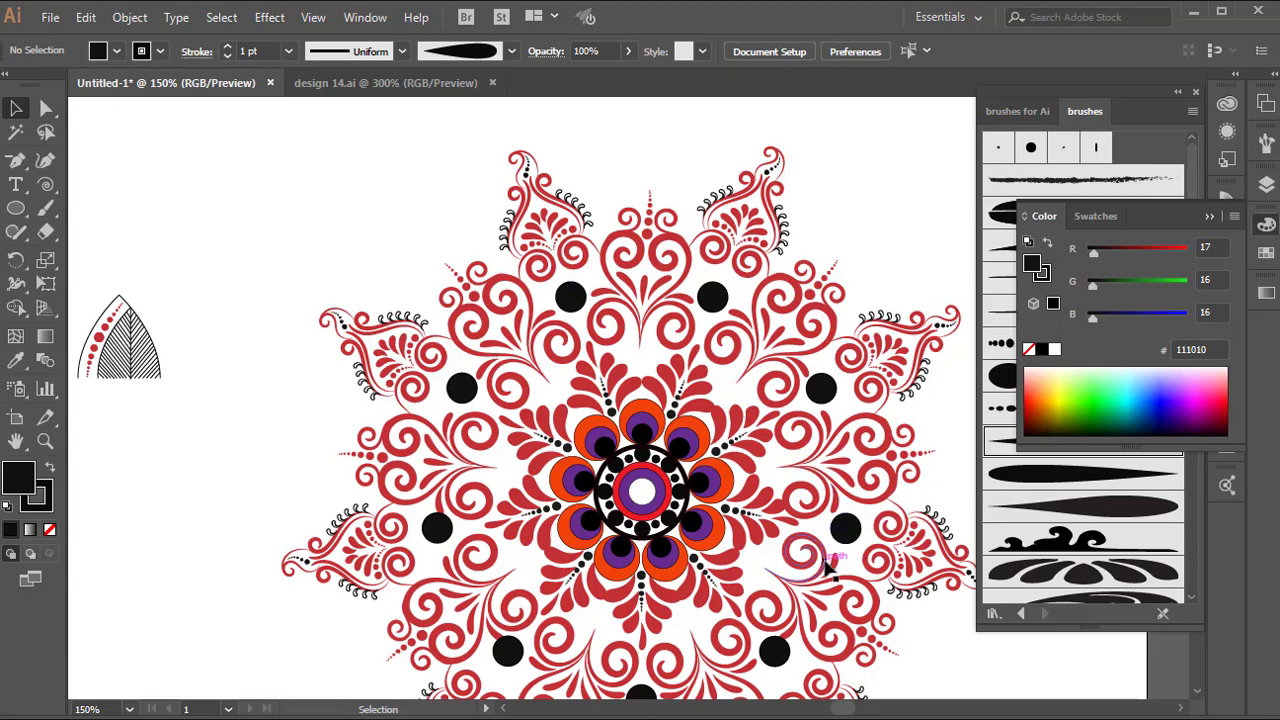
scroll(828, 561, "down", 1)
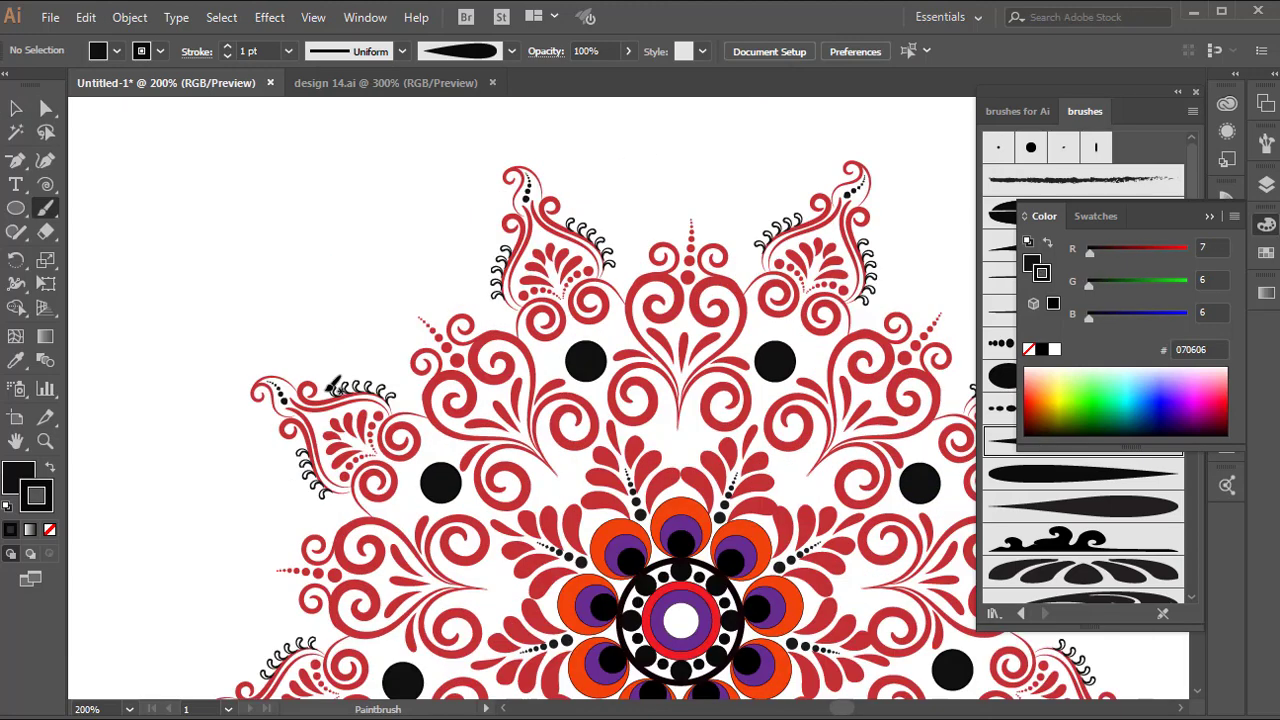
scroll(333, 386, "up", 2)
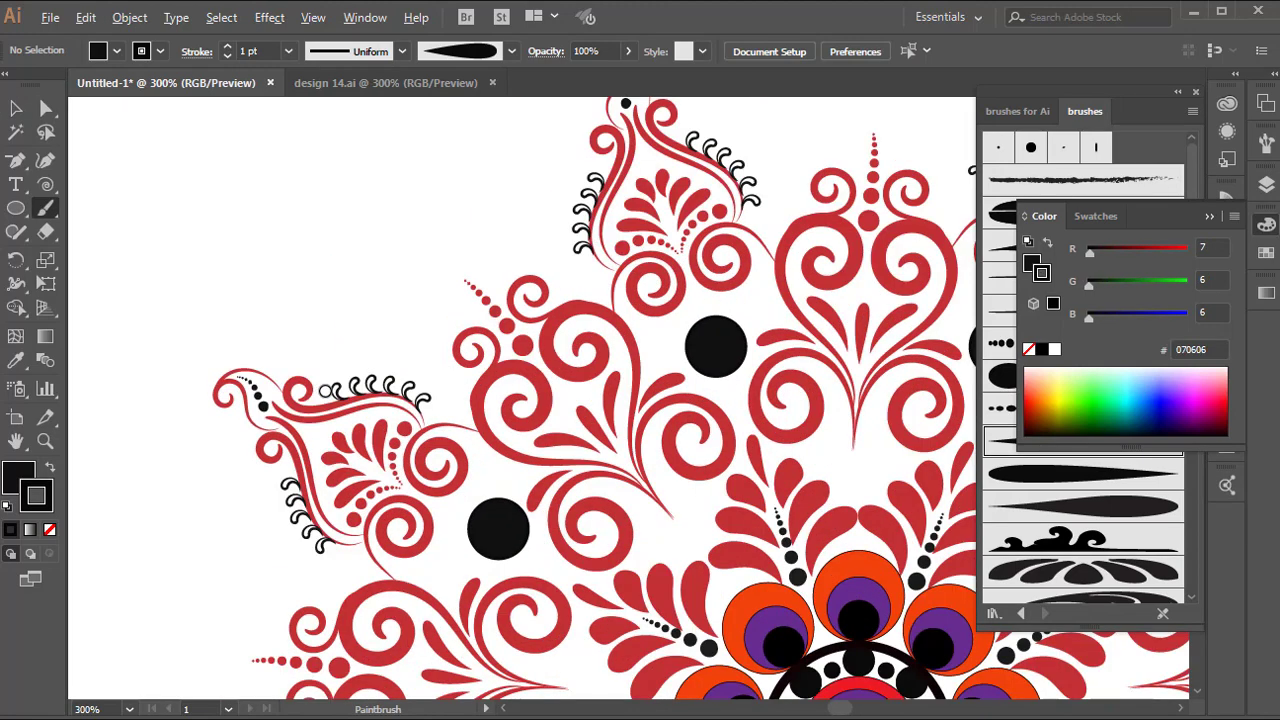
scroll(357, 340, "up", 1)
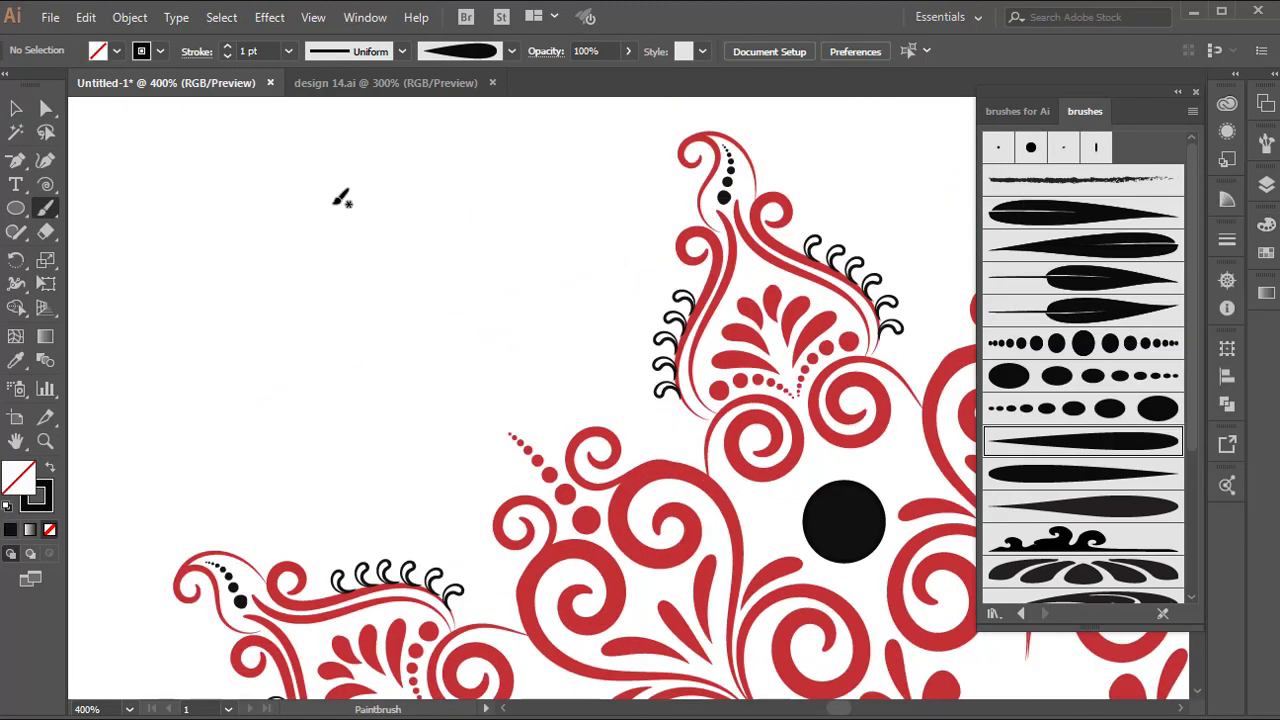
mouse_move(331, 206)
left_mouse_down()
mouse_move(346, 258)
mouse_move(327, 354)
mouse_move(252, 452)
mouse_move(250, 562)
left_mouse_up()
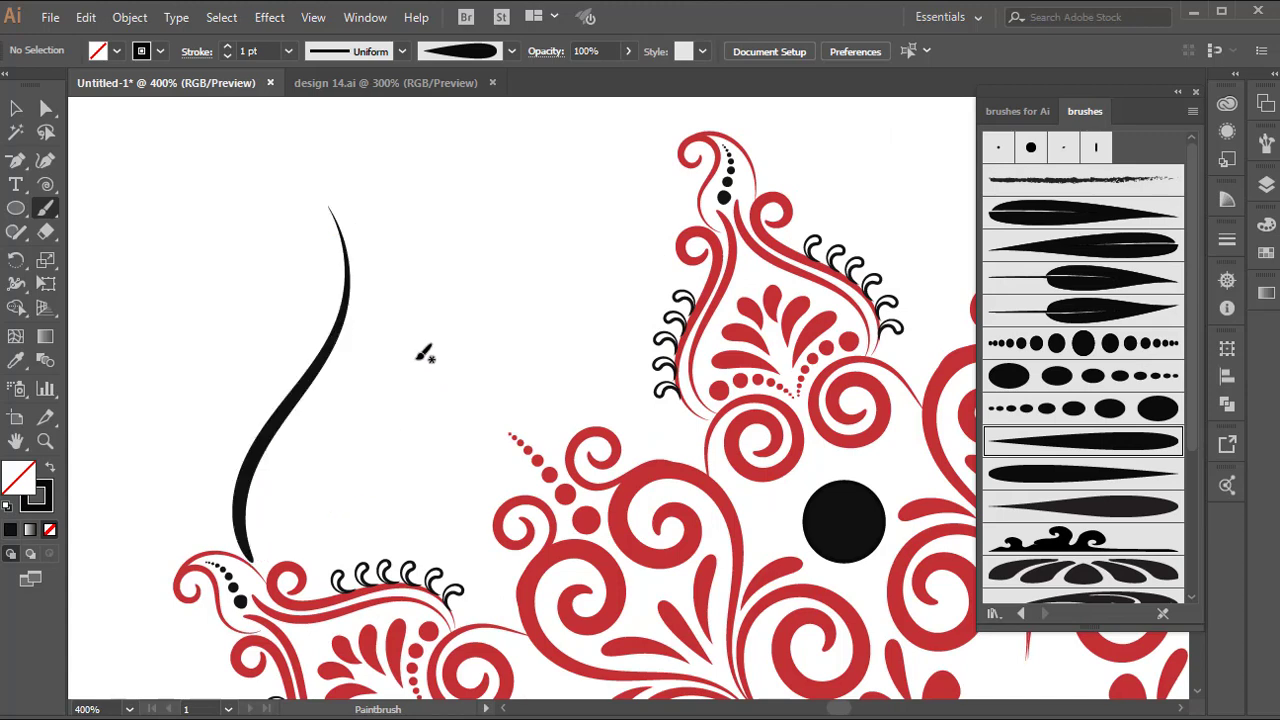
key("v")
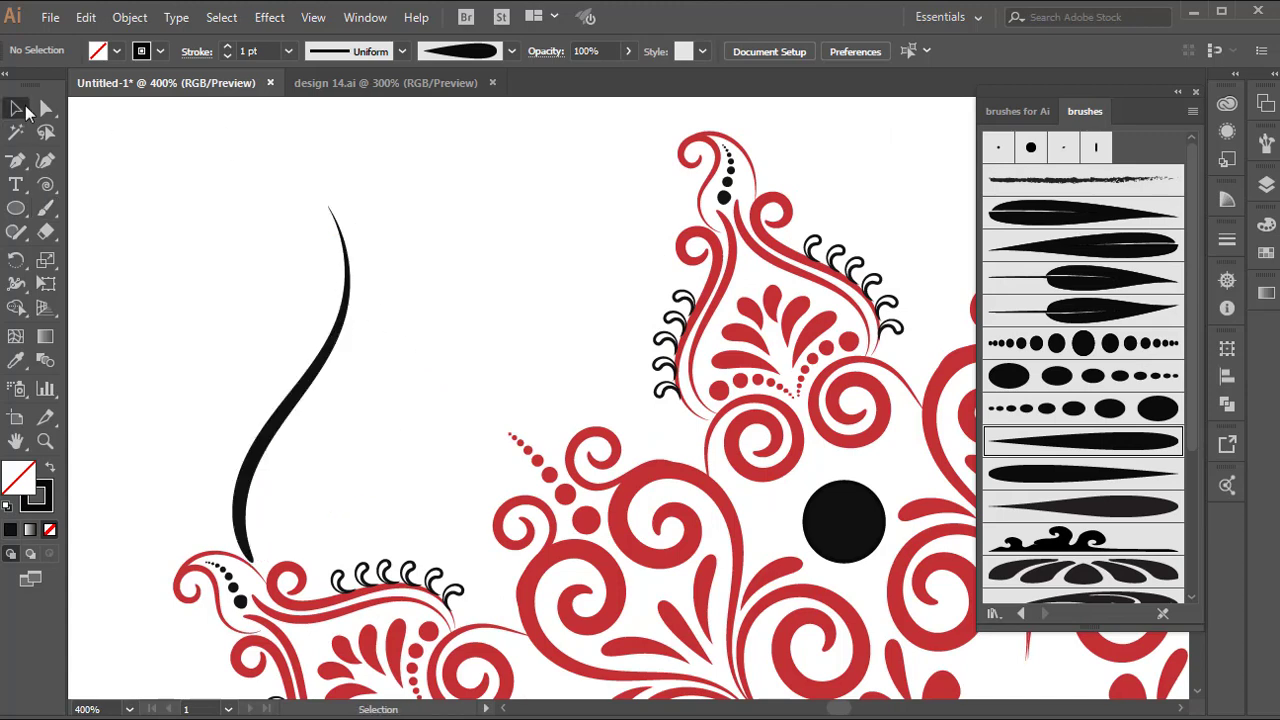
left_click(346, 315)
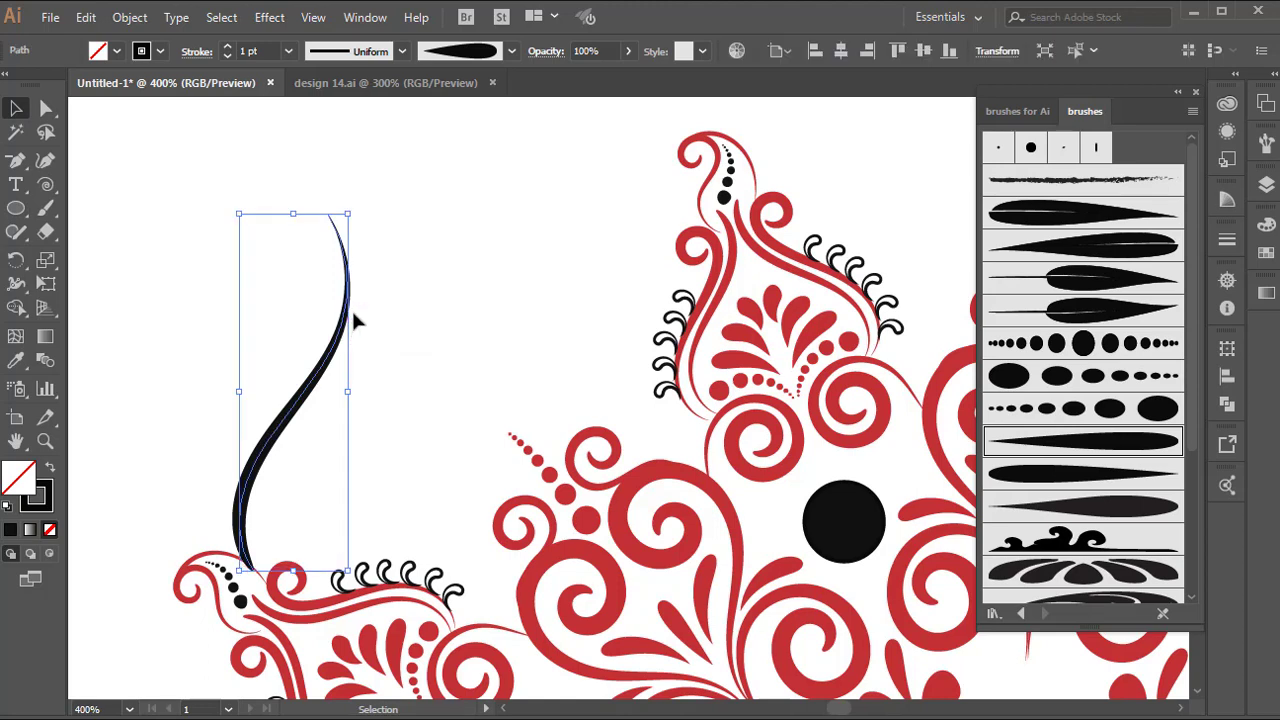
left_click_drag(353, 313, 361, 313)
left_click(458, 307)
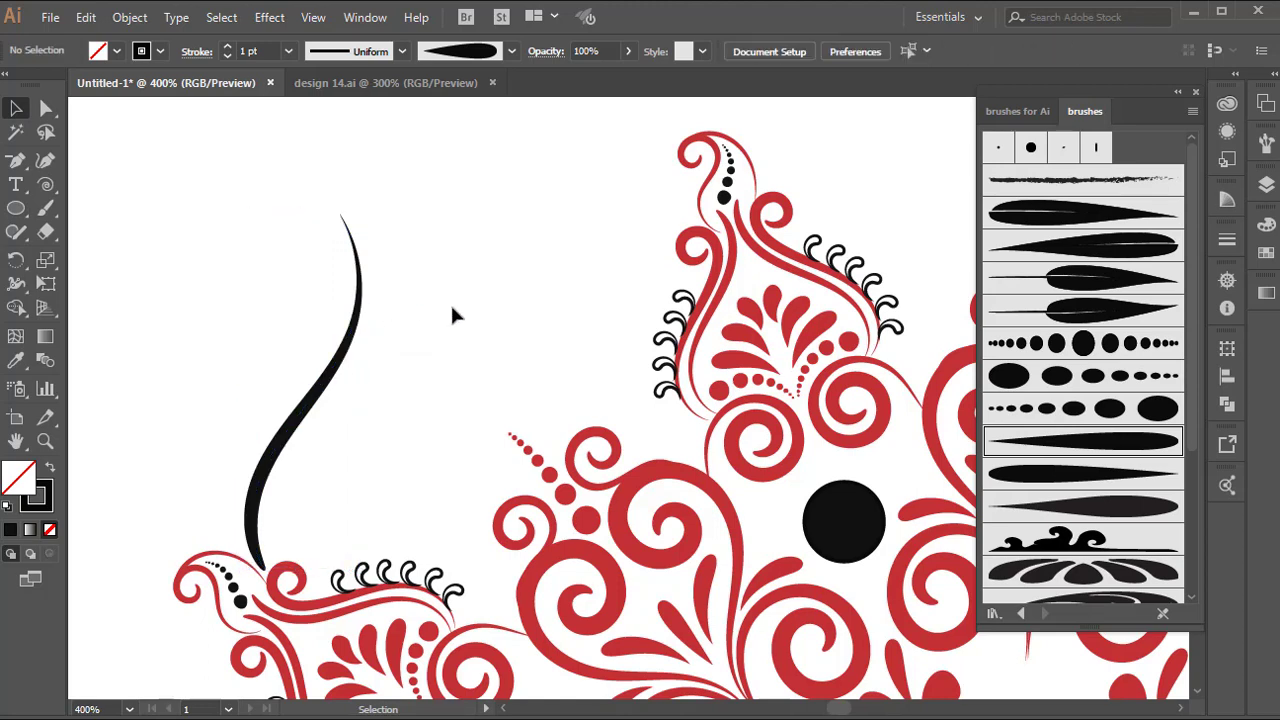
- Create a reflected copy of the S-shaped stroke across the vertical axis and deselect it
left_click(360, 290)
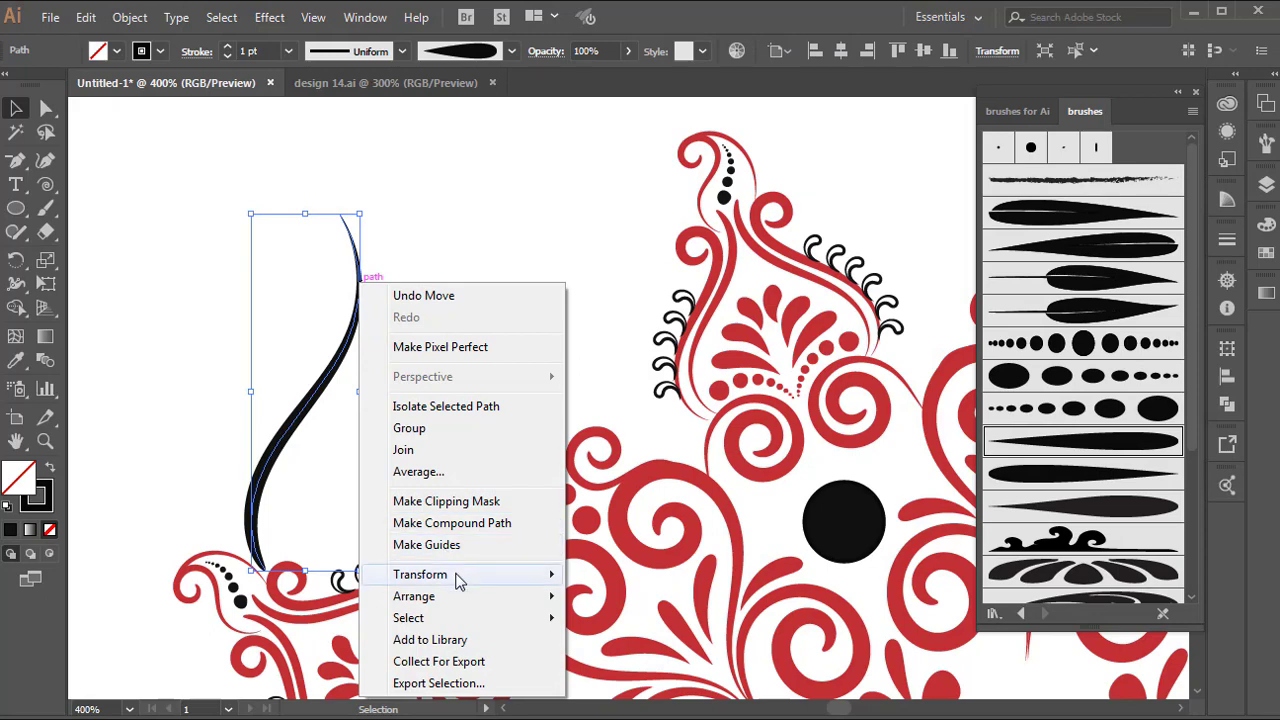
mouse_move(454, 577)
left_click(669, 479)
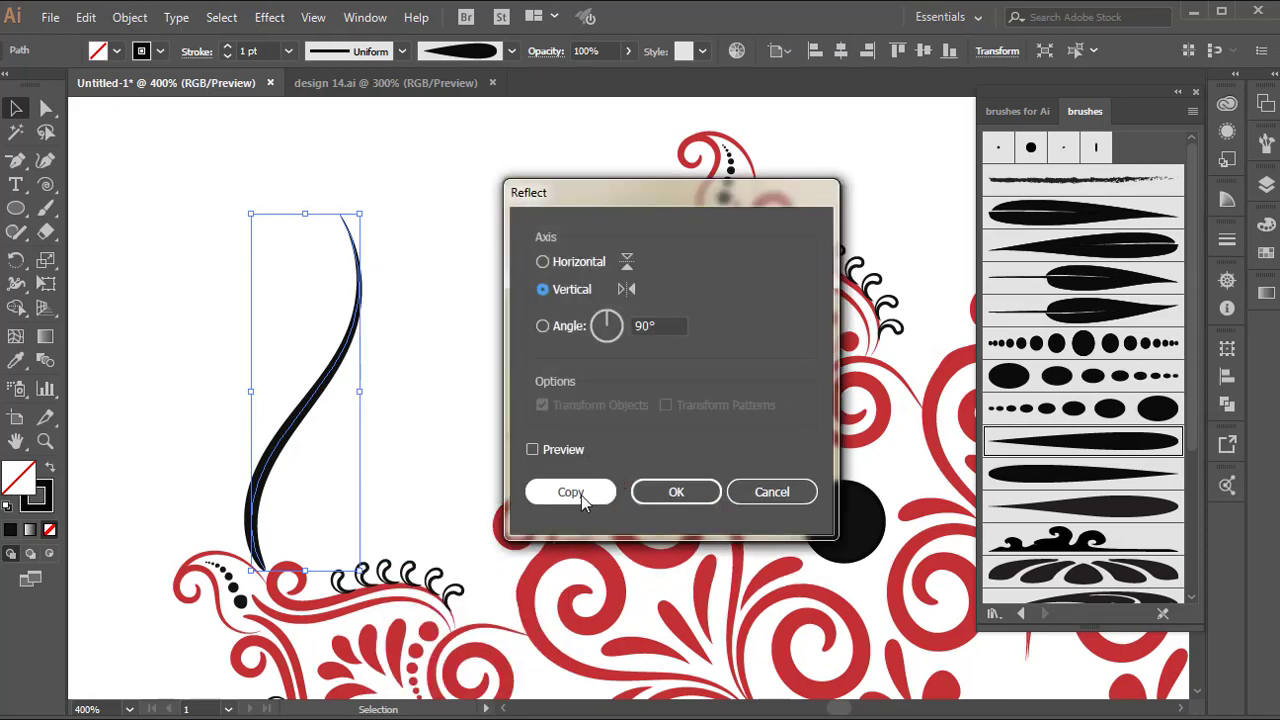
left_click(577, 491)
left_click(451, 304)
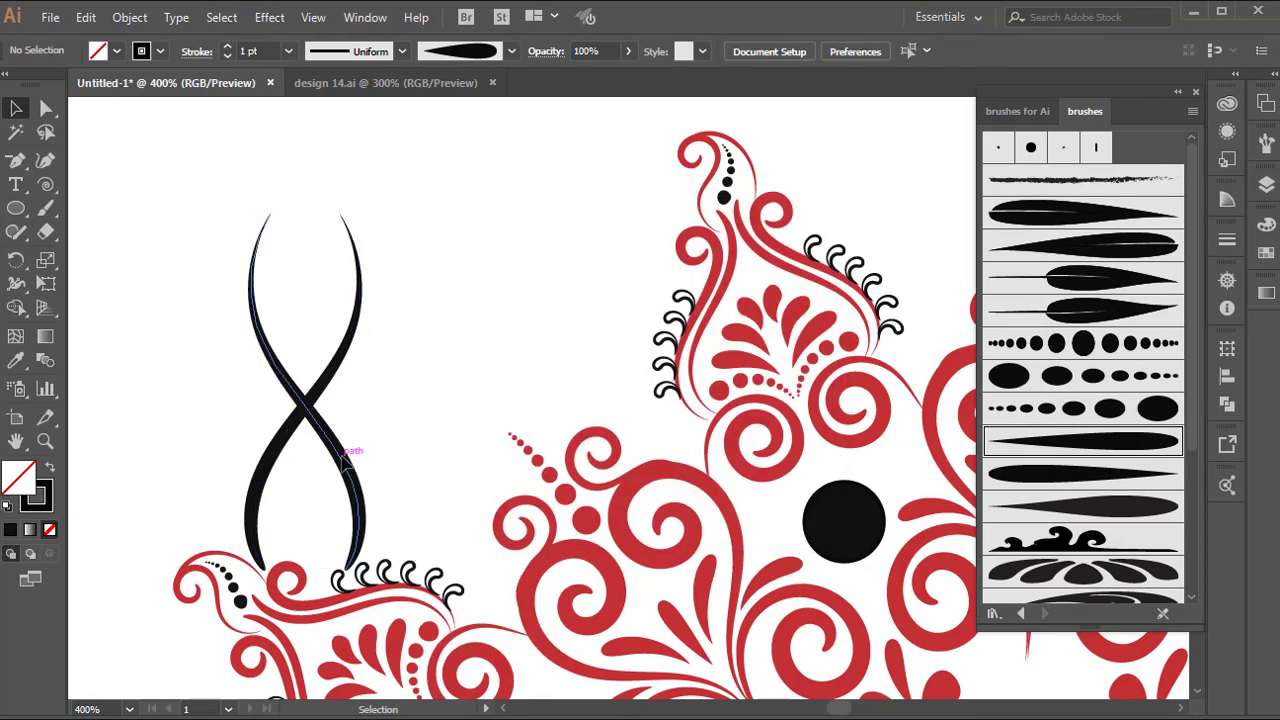
- Rotate and move the mirrored stroke so it joins the original's upper tip and reaches the neighbouring outer motif
left_click_drag(358, 566, 585, 232)
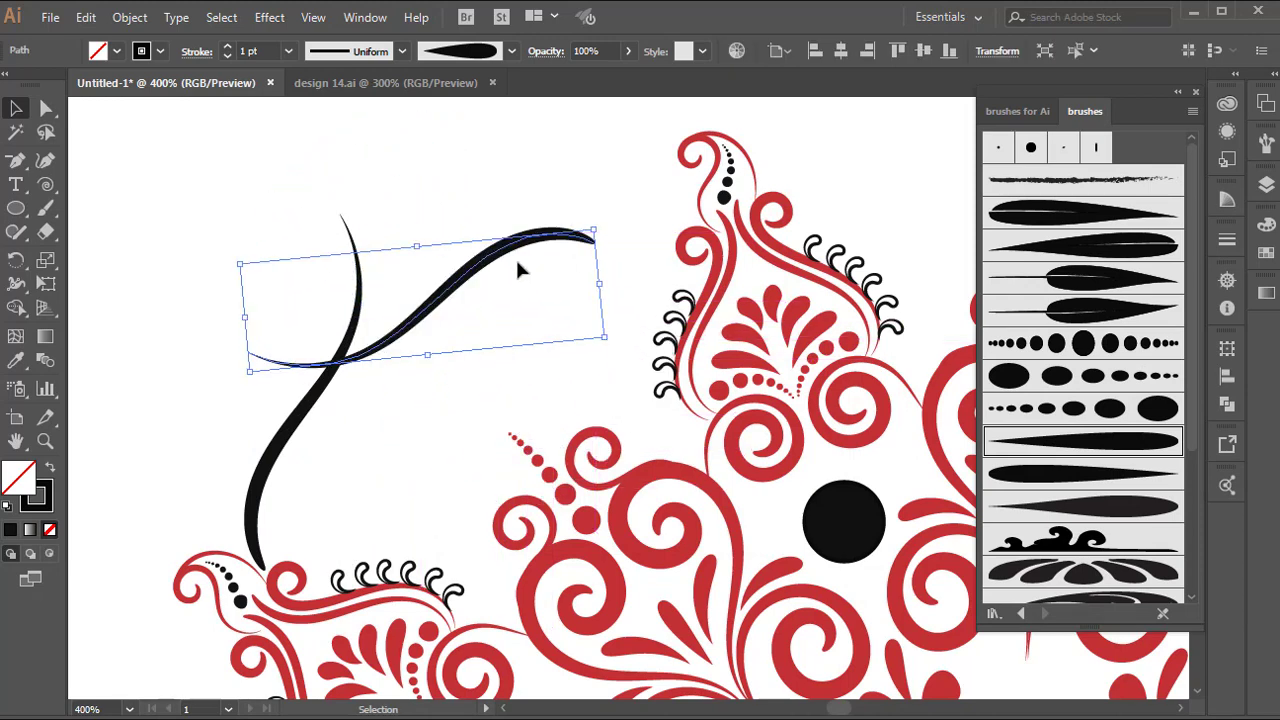
left_click_drag(470, 283, 567, 218)
left_click_drag(455, 373, 455, 373)
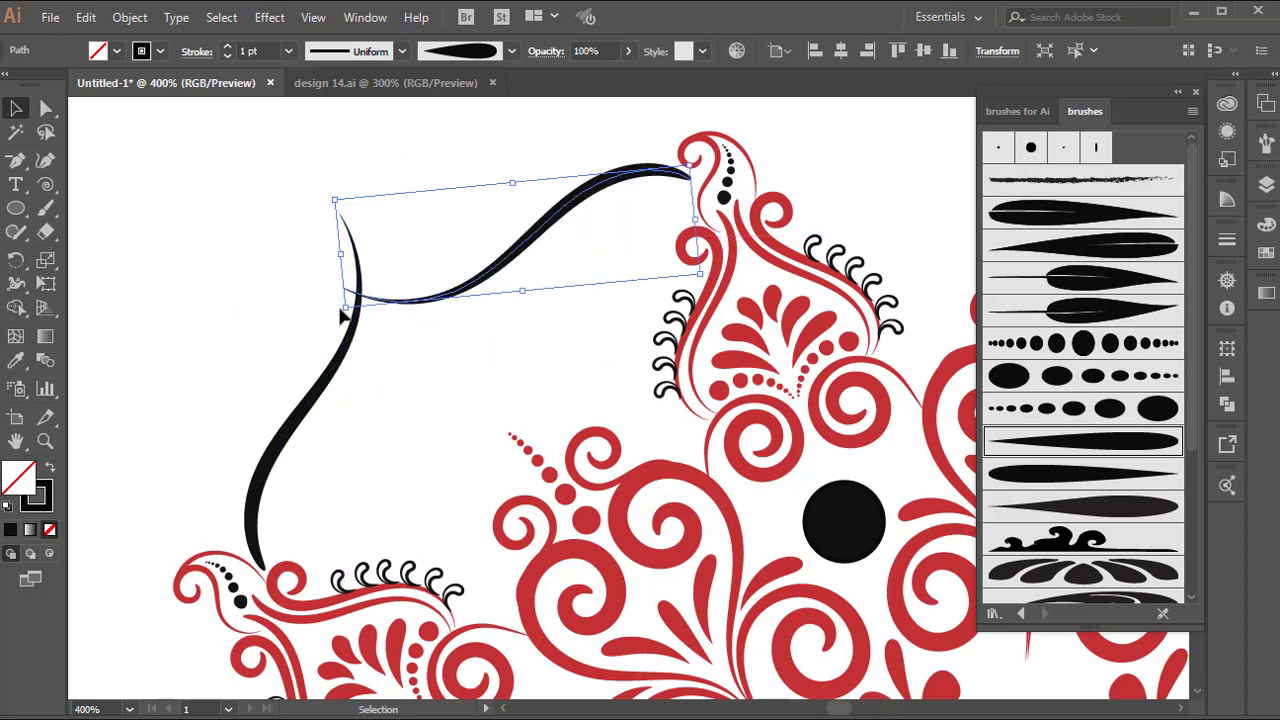
left_click_drag(336, 312, 332, 256)
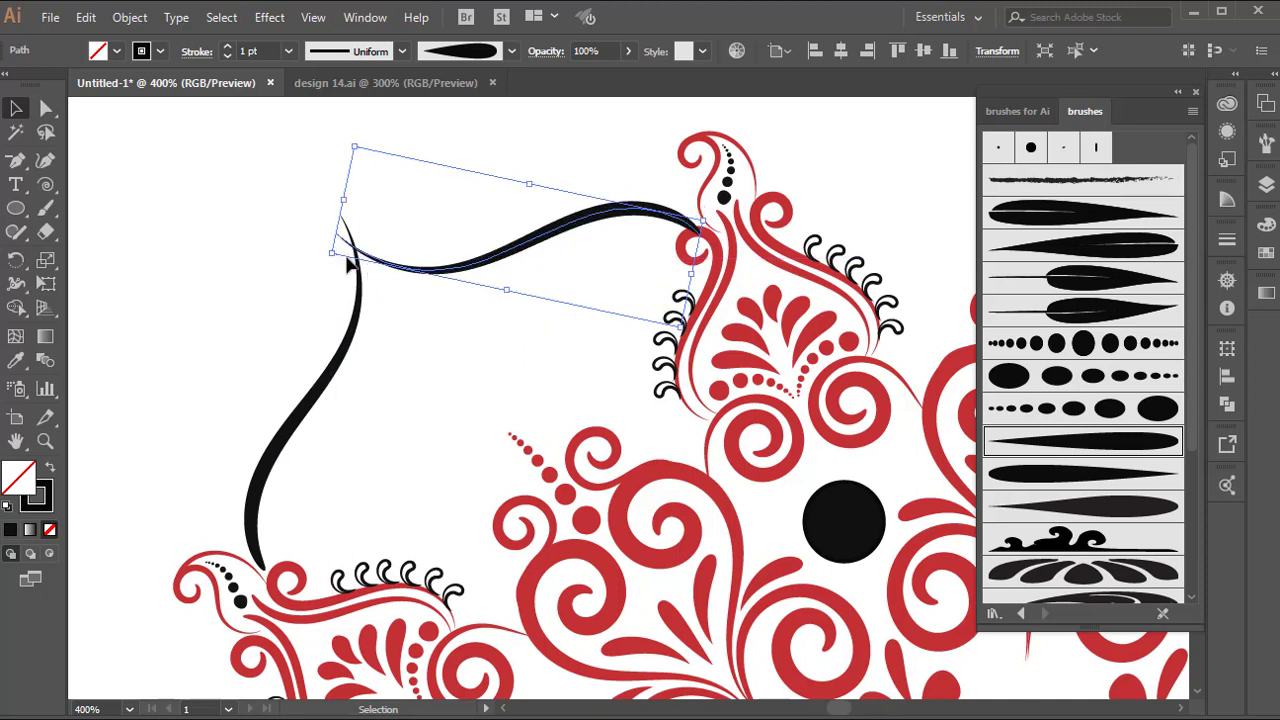
key("Right")
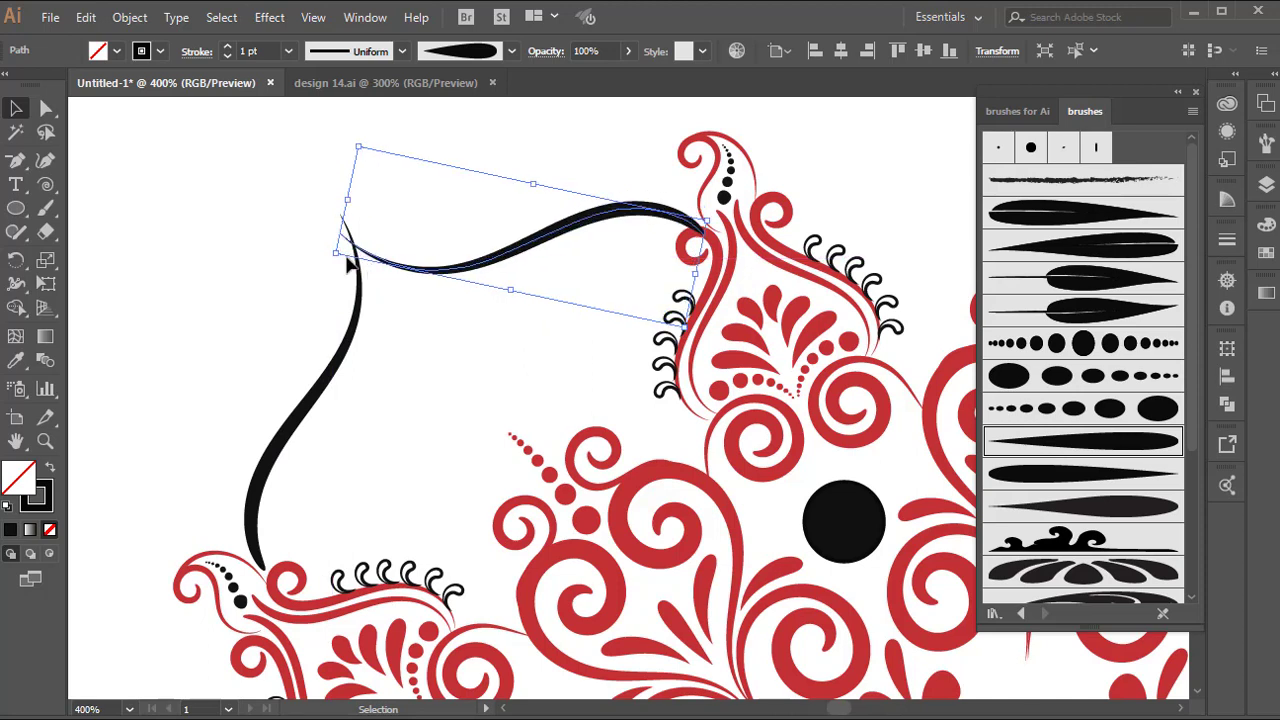
key("Up")
key("Up")
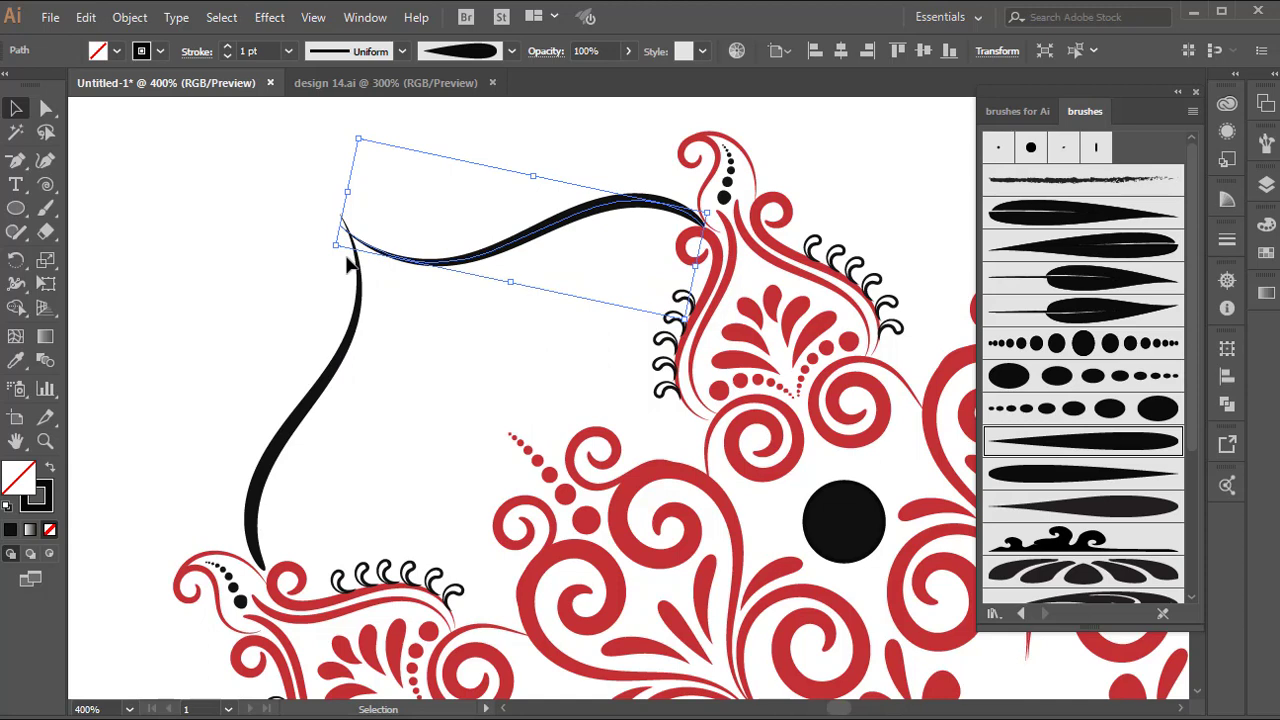
key("Up")
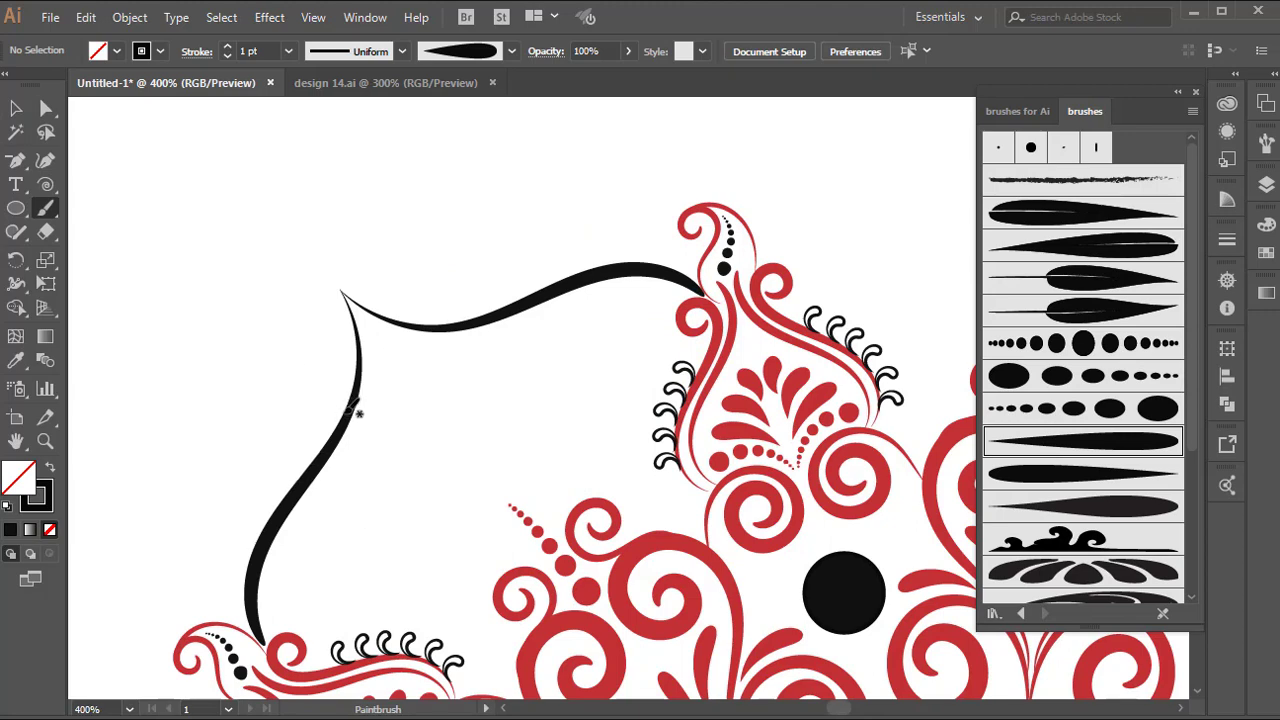
- Paint a black spiral curl on the outer side of the first S-shaped stroke and rotate and move it against the stroke
mouse_move(345, 371)
left_mouse_down()
mouse_move(329, 345)
mouse_move(305, 341)
mouse_move(274, 375)
mouse_move(310, 378)
left_mouse_up()
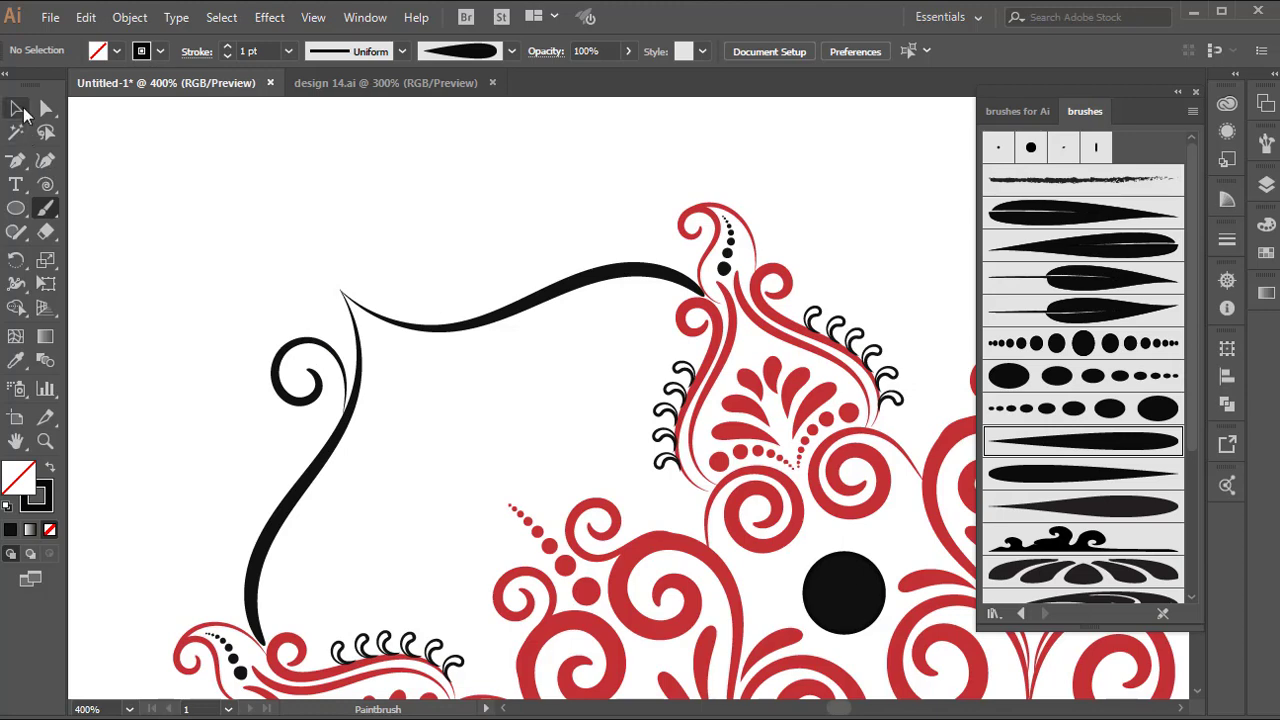
left_click(16, 108)
left_click(313, 398)
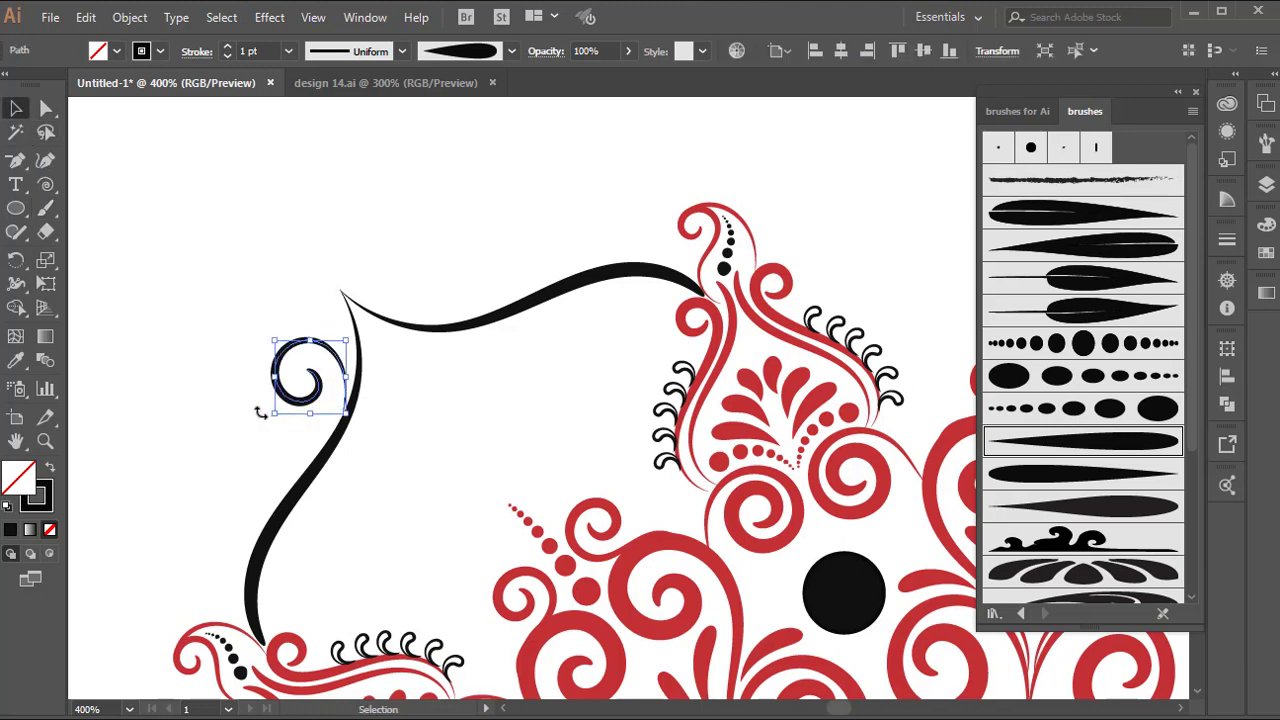
left_click_drag(261, 416, 250, 407)
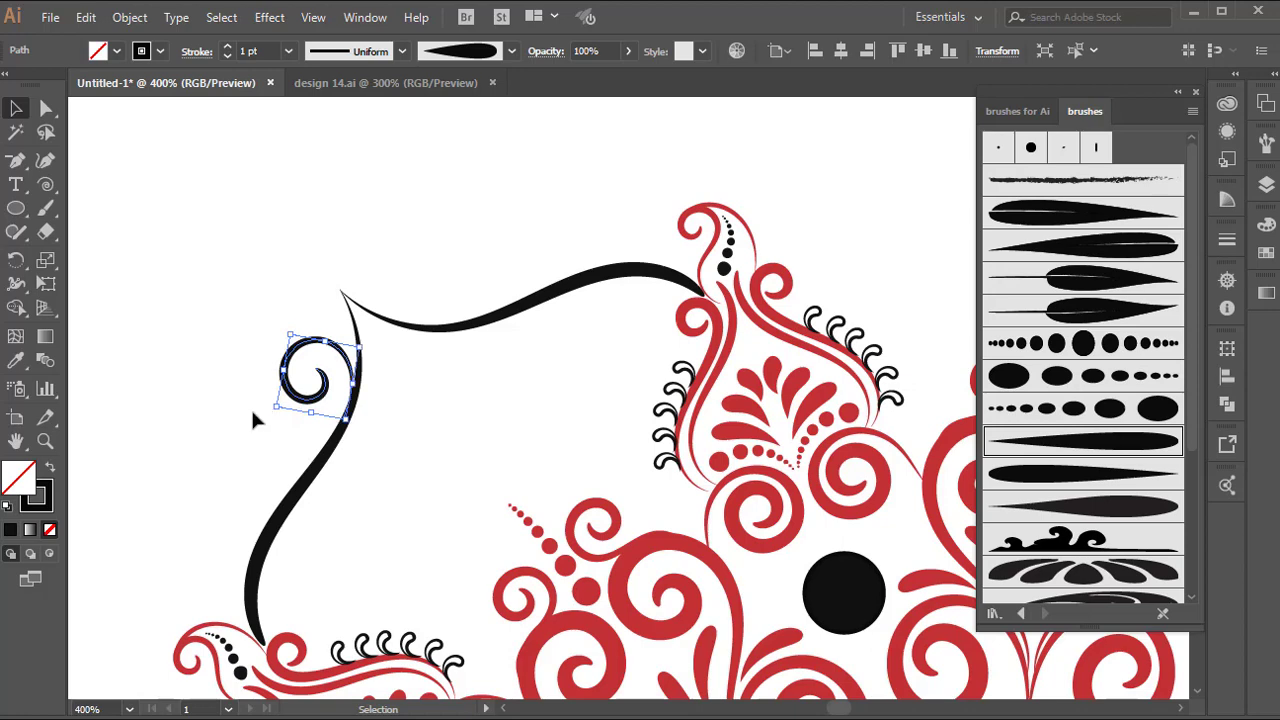
left_click(250, 407)
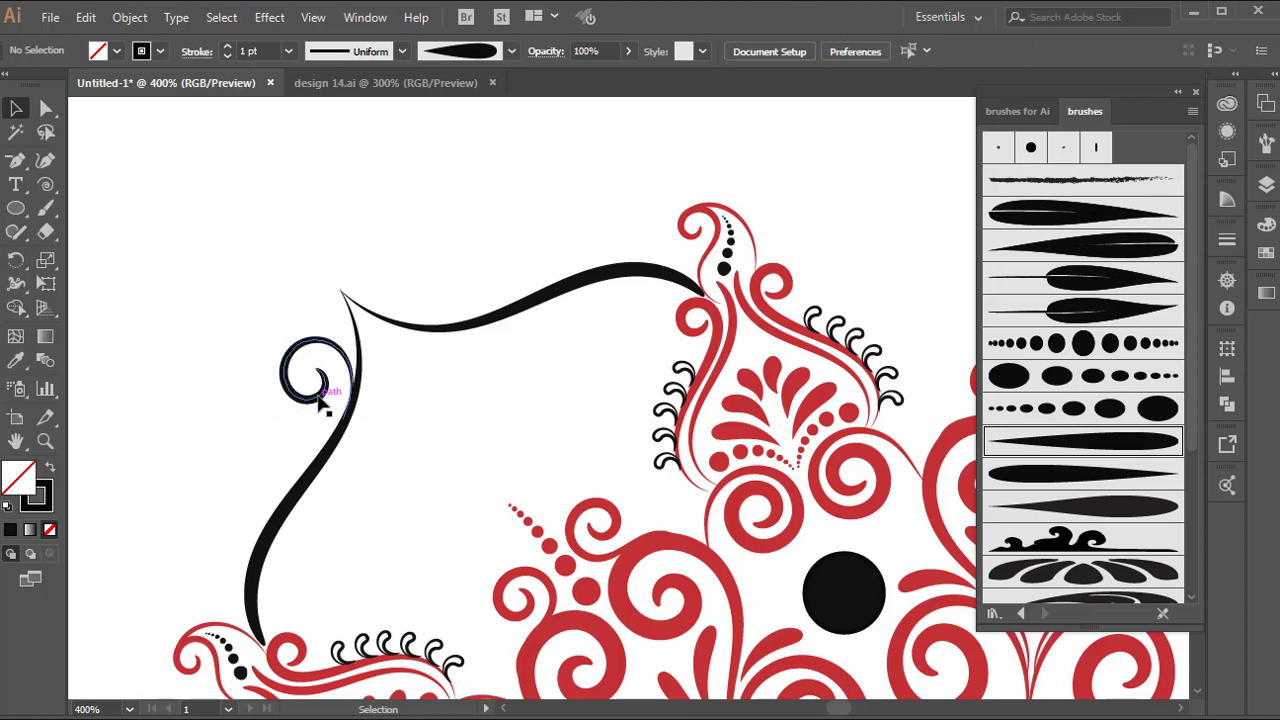
- Create a reflected copy of the black spiral curl across the vertical axis and deselect it
right_click(319, 398)
mouse_move(406, 598)
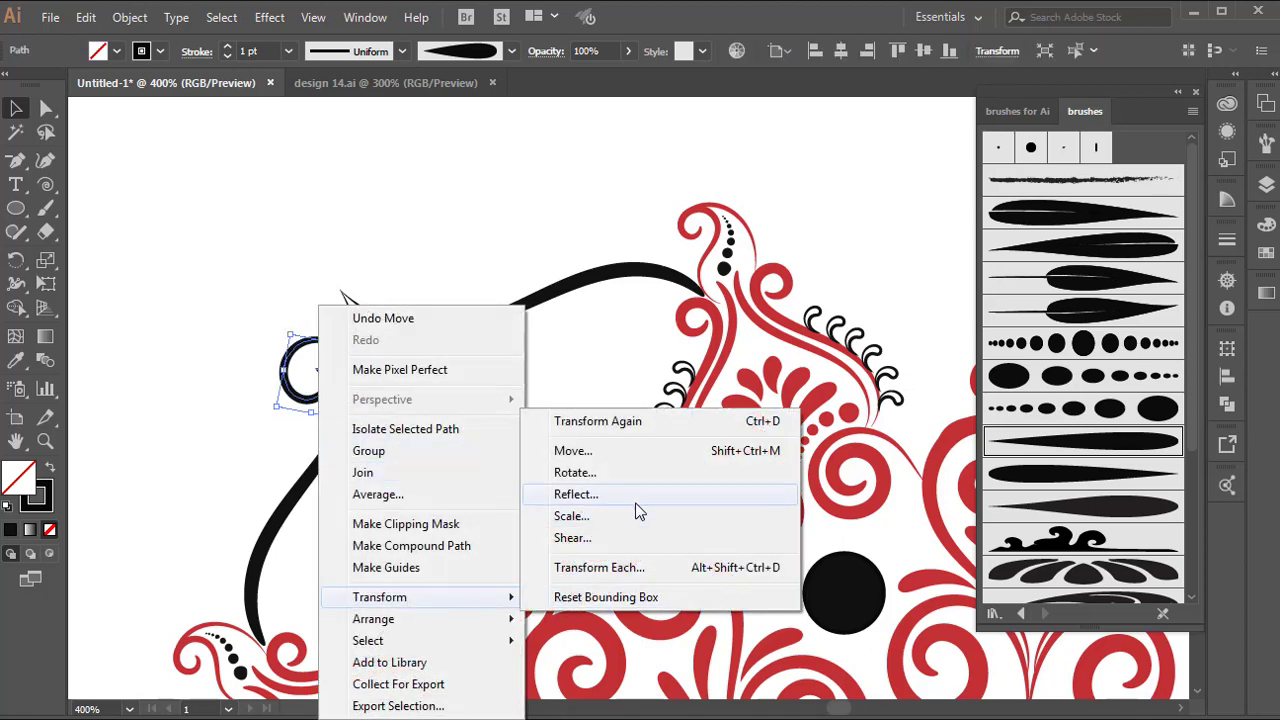
left_click(635, 504)
left_click(577, 489)
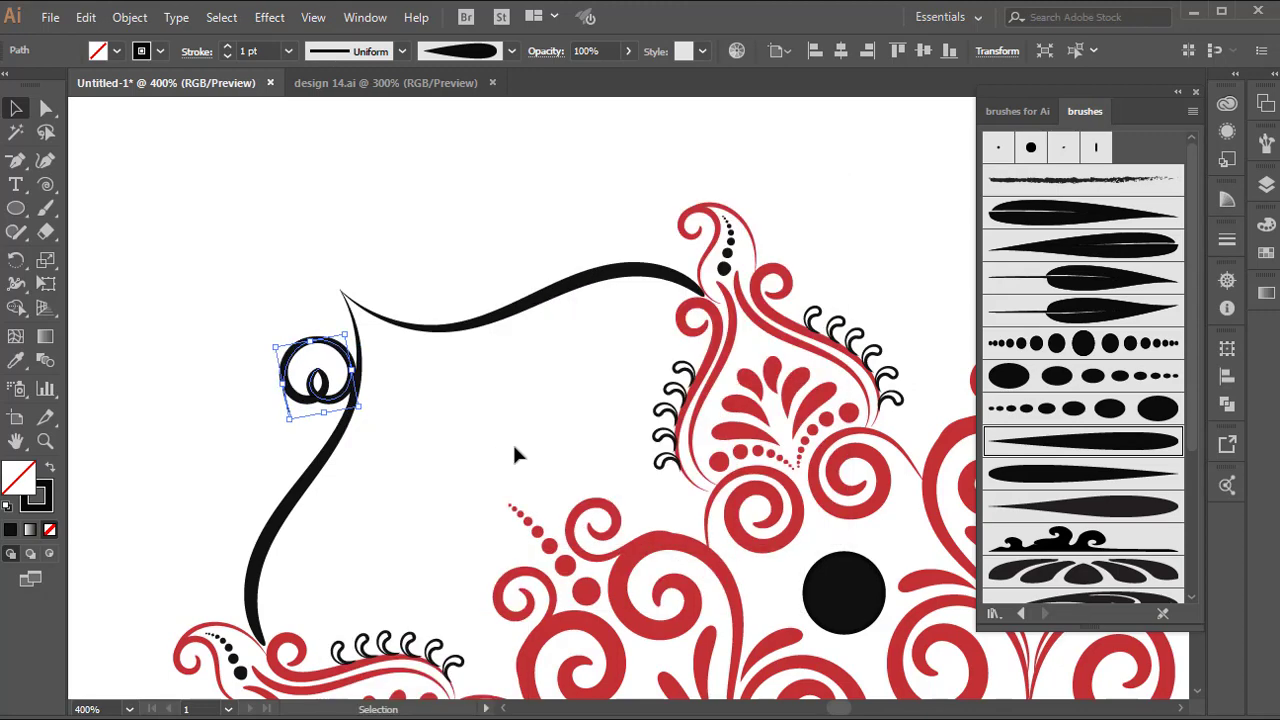
left_click(364, 452)
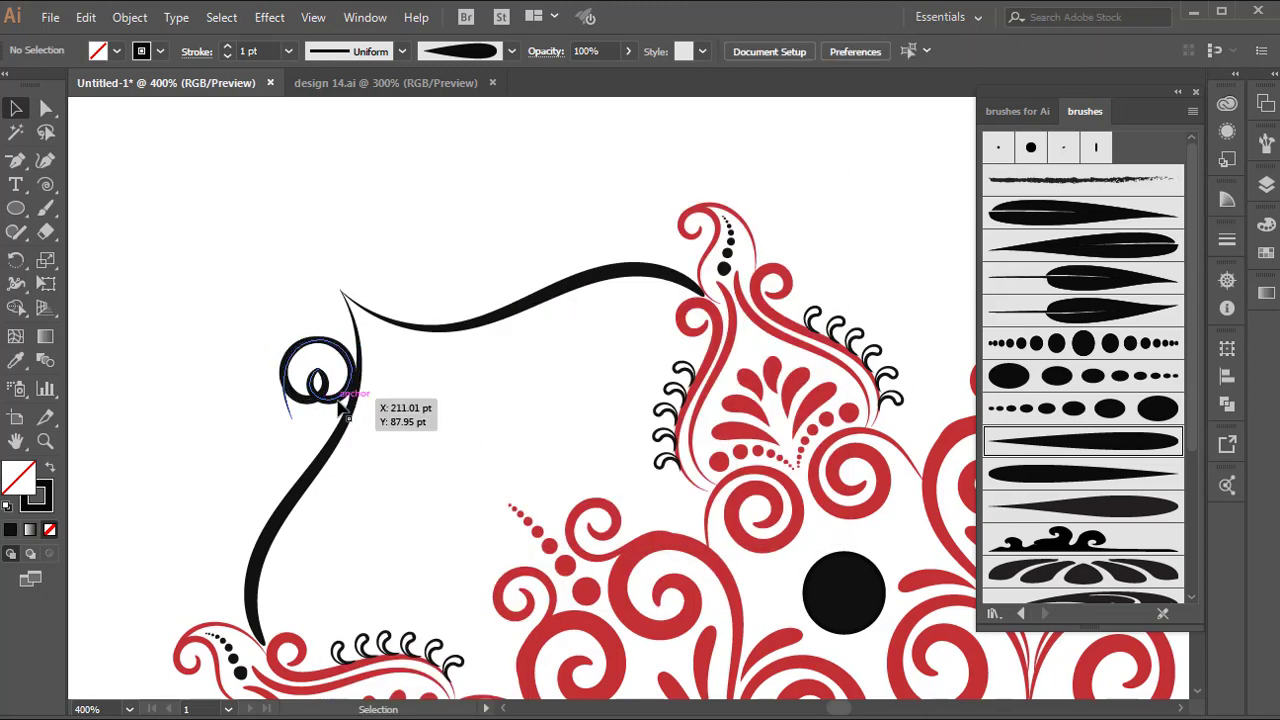
- Rotate and move the mirrored curl onto the upper S-shaped stroke, nudging it right until it follows the curve
left_click_drag(345, 400, 447, 270)
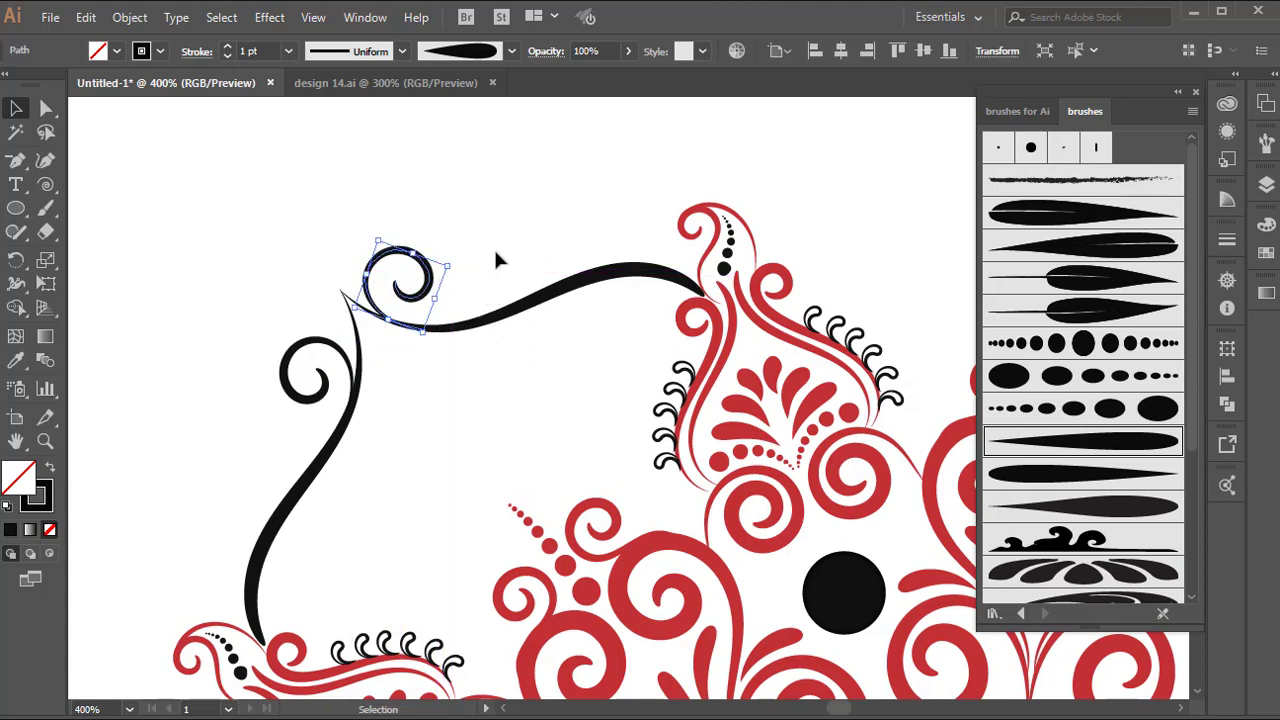
key("Right")
key("Right")
key("Right")
key("Right")
key("Right")
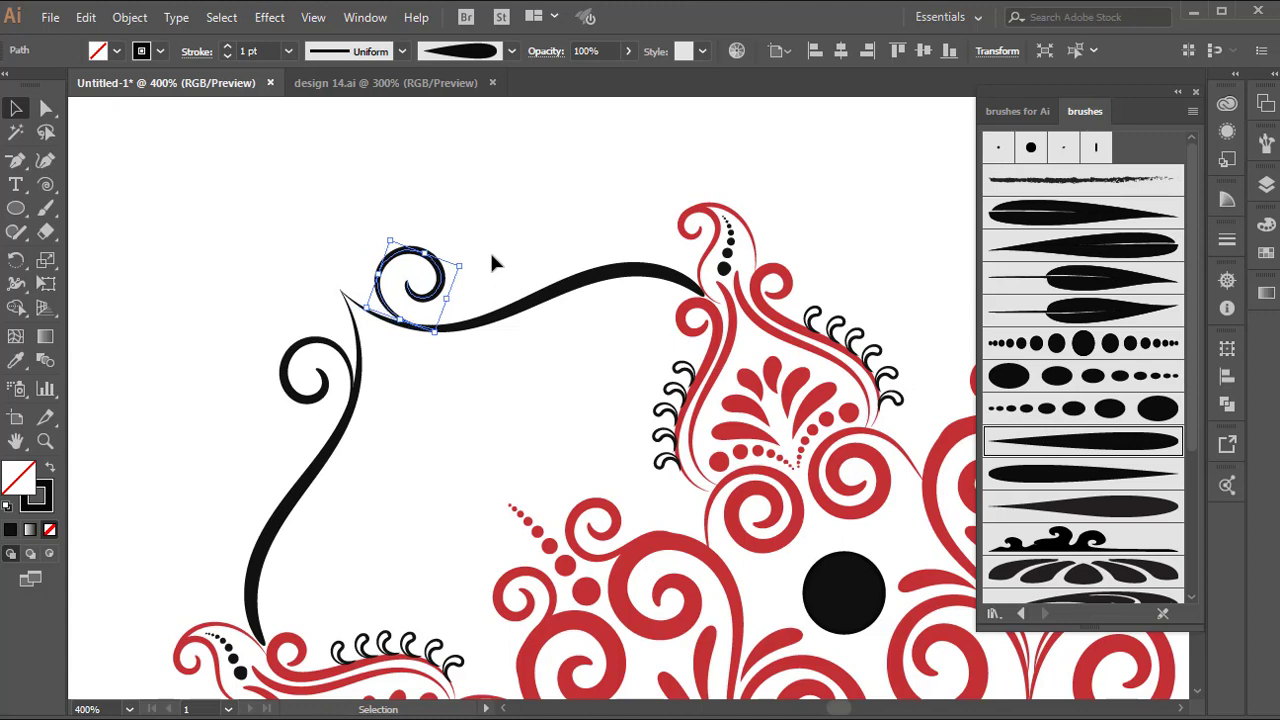
key("Right")
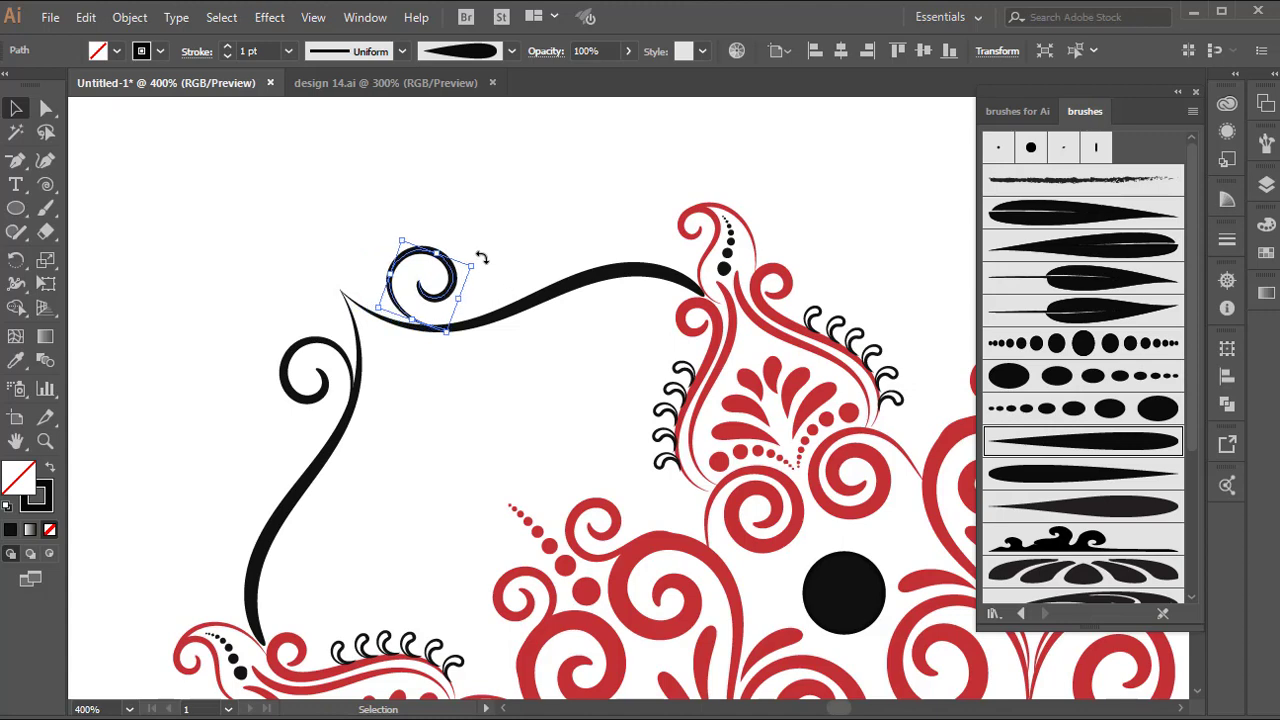
left_click_drag(478, 257, 483, 251)
left_click(586, 214)
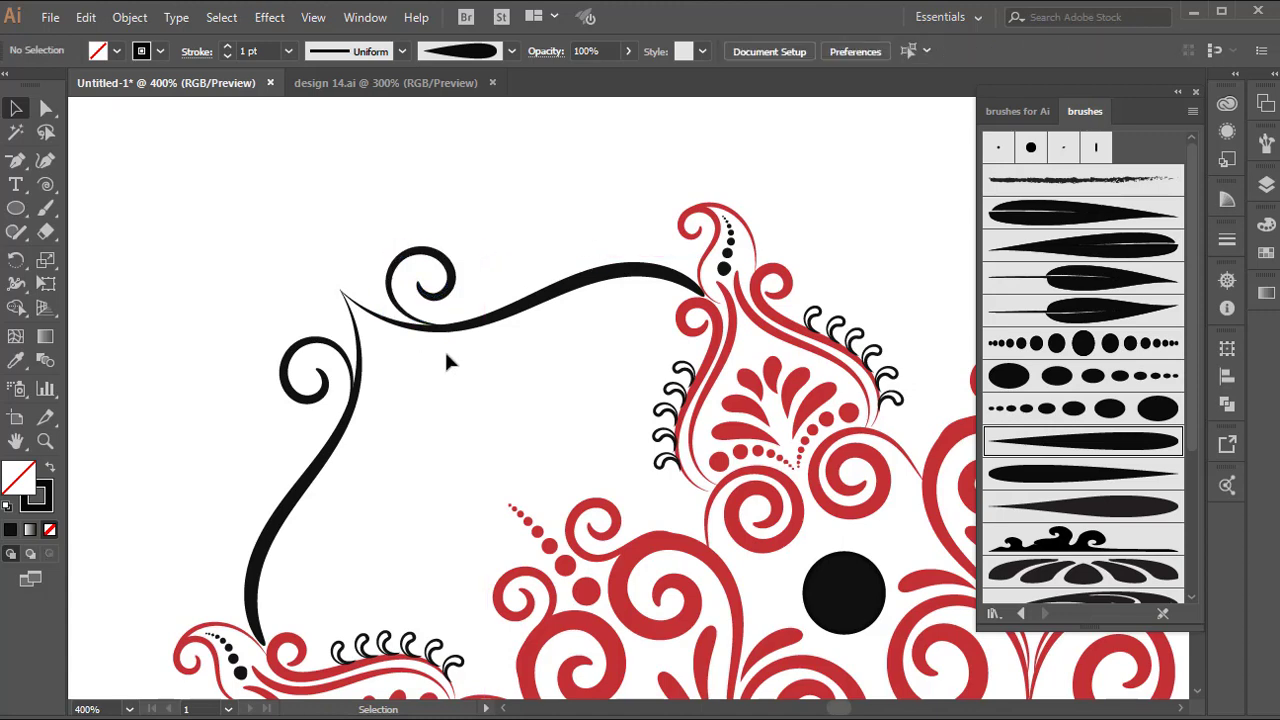
- Paint a second, smaller spiral curl below the first one on the left S-shaped stroke and shift it against the stroke
left_click(45, 208)
mouse_move(297, 482)
left_mouse_down()
mouse_move(306, 452)
mouse_move(288, 429)
mouse_move(266, 452)
left_mouse_up()
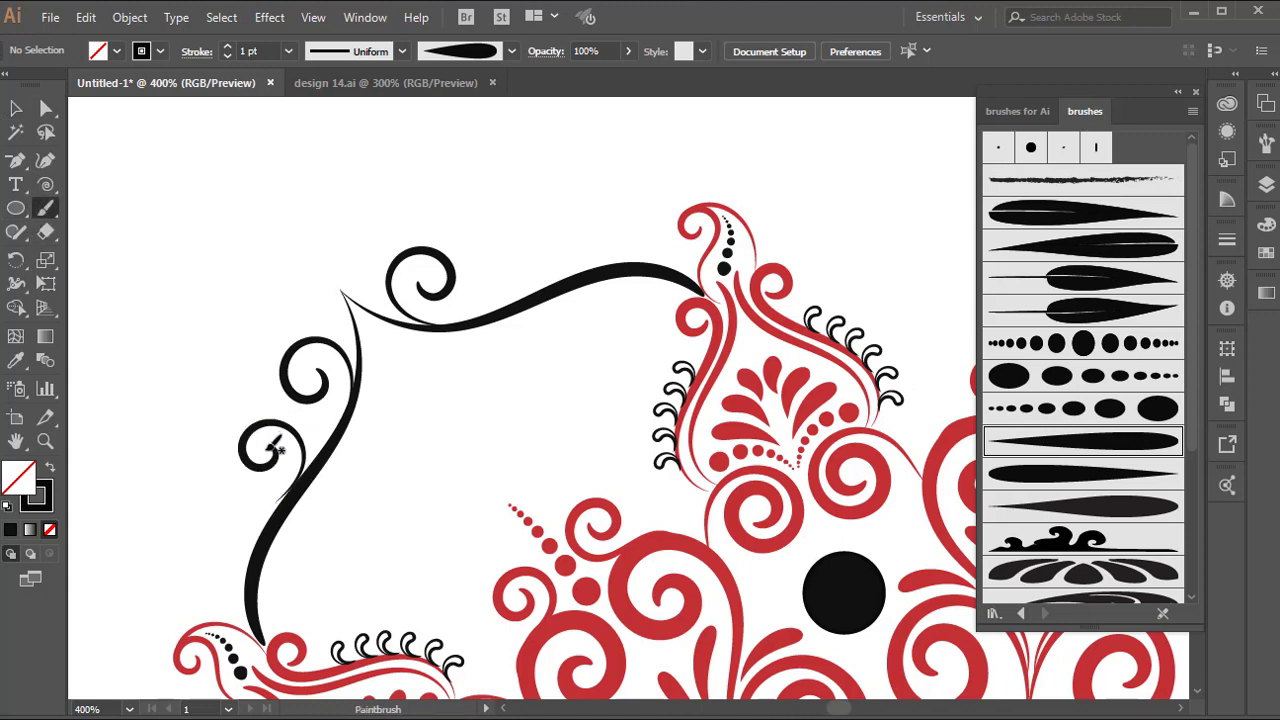
left_click(16, 131)
left_click(16, 107)
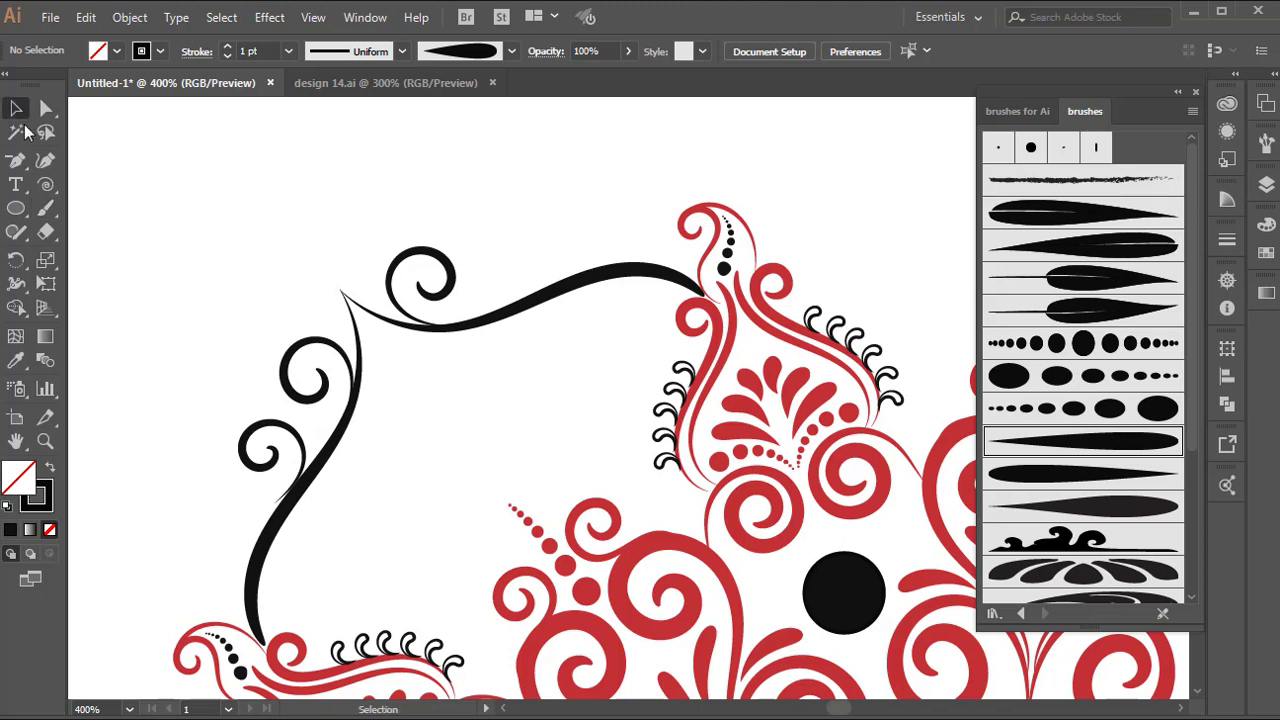
left_click(303, 468)
left_click_drag(302, 475, 306, 476)
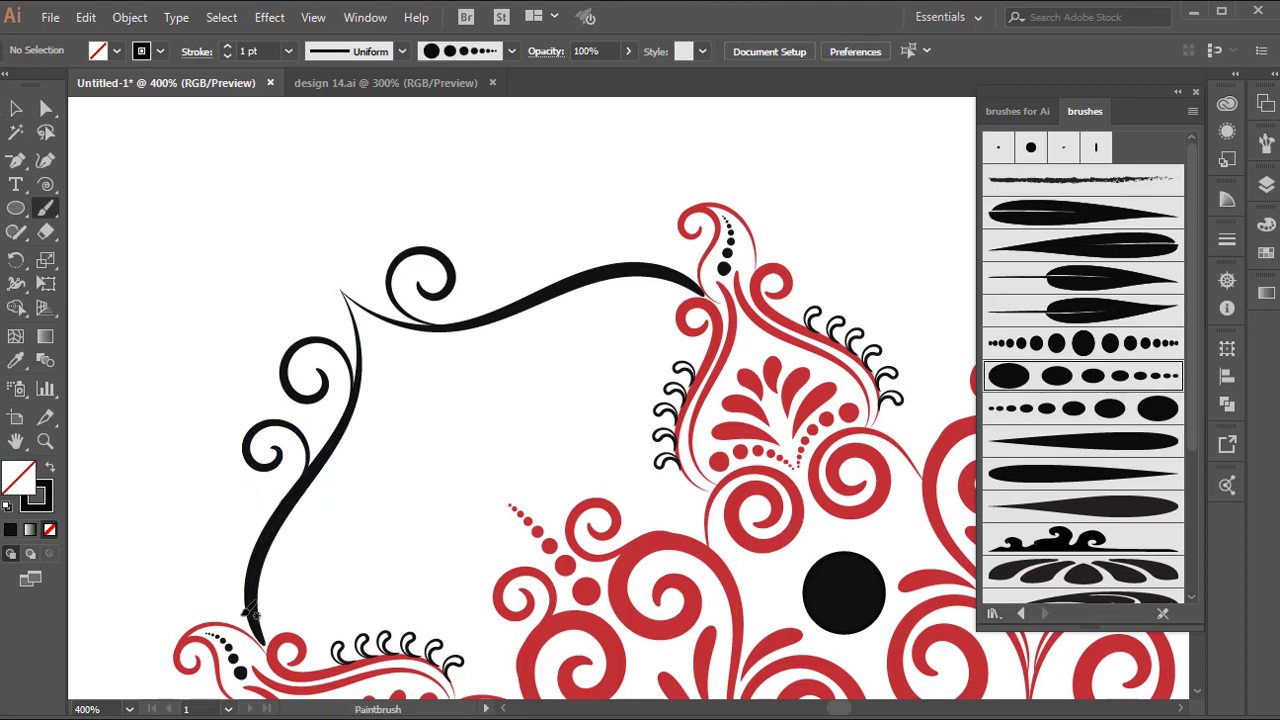
- Paint a row of tapering black dots with the graduated dot brush along the outer side of the left stroke's lower end
left_click_drag(231, 623, 228, 603)
left_click_drag(281, 489, 283, 486)
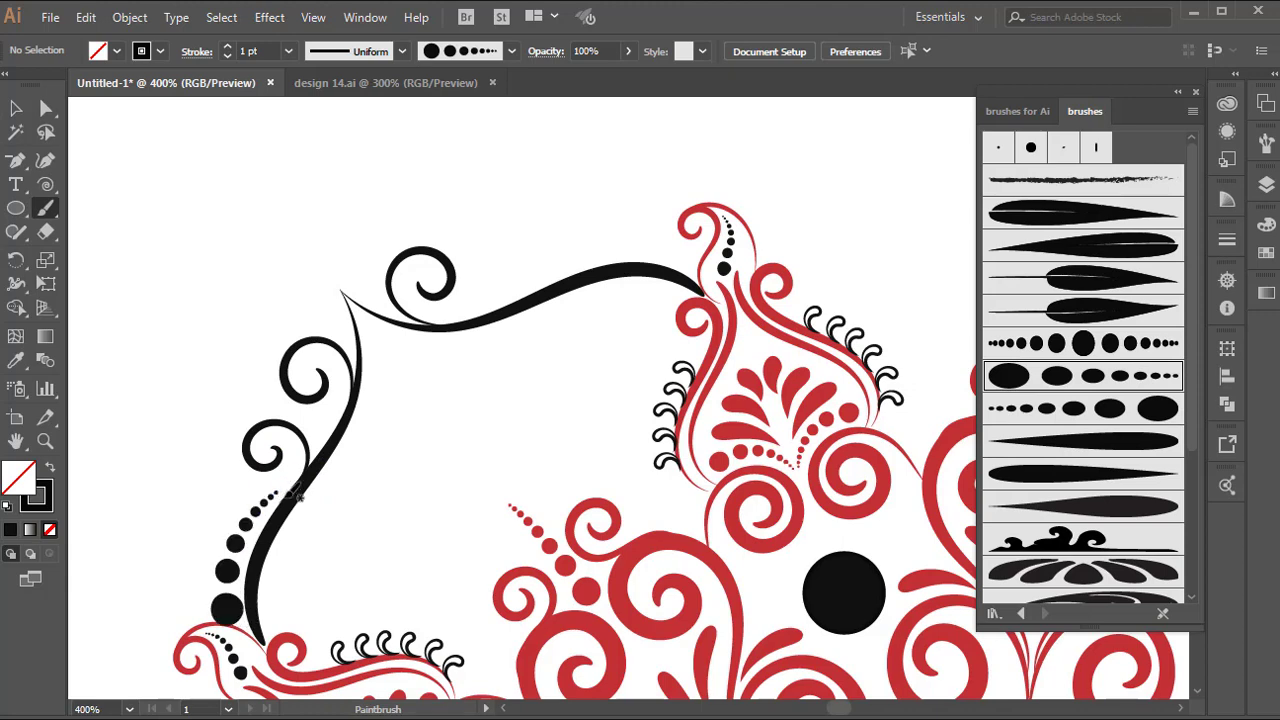
- Create a reflected copy of the black dot row across the vertical axis and move and rotate it along the upper stroke's outer side
left_click(22, 106)
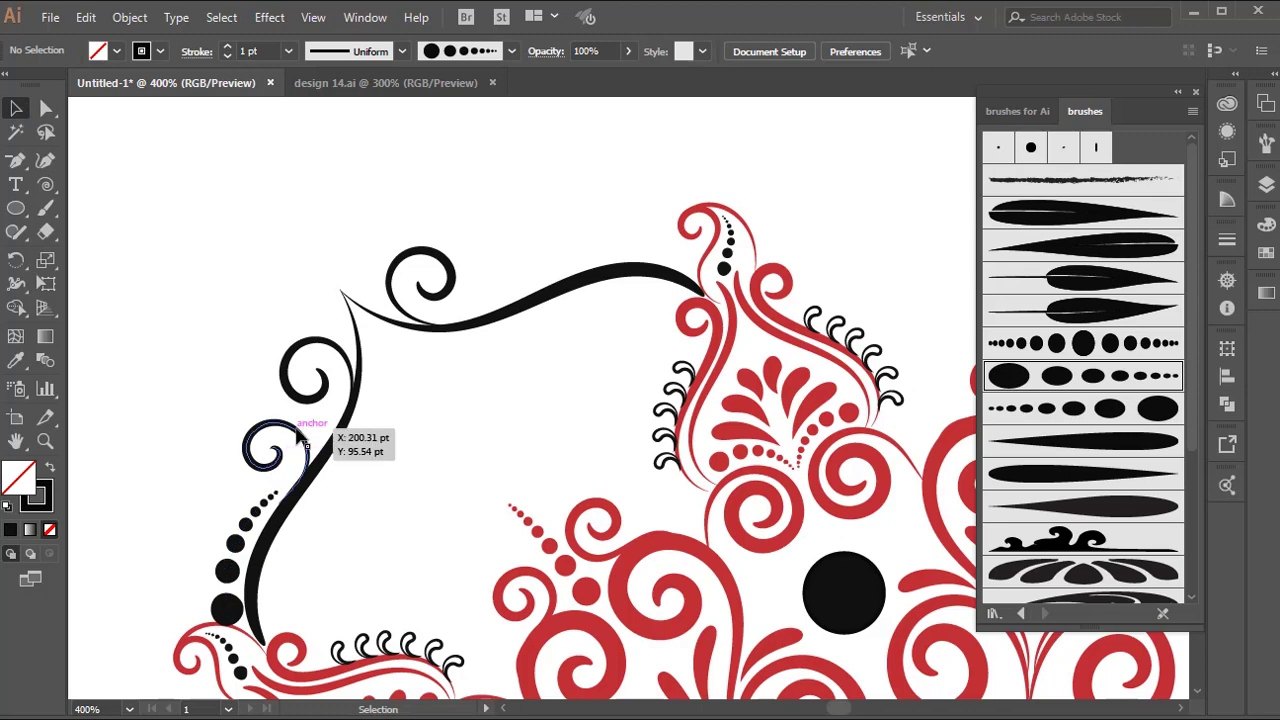
right_click(247, 568)
mouse_move(343, 423)
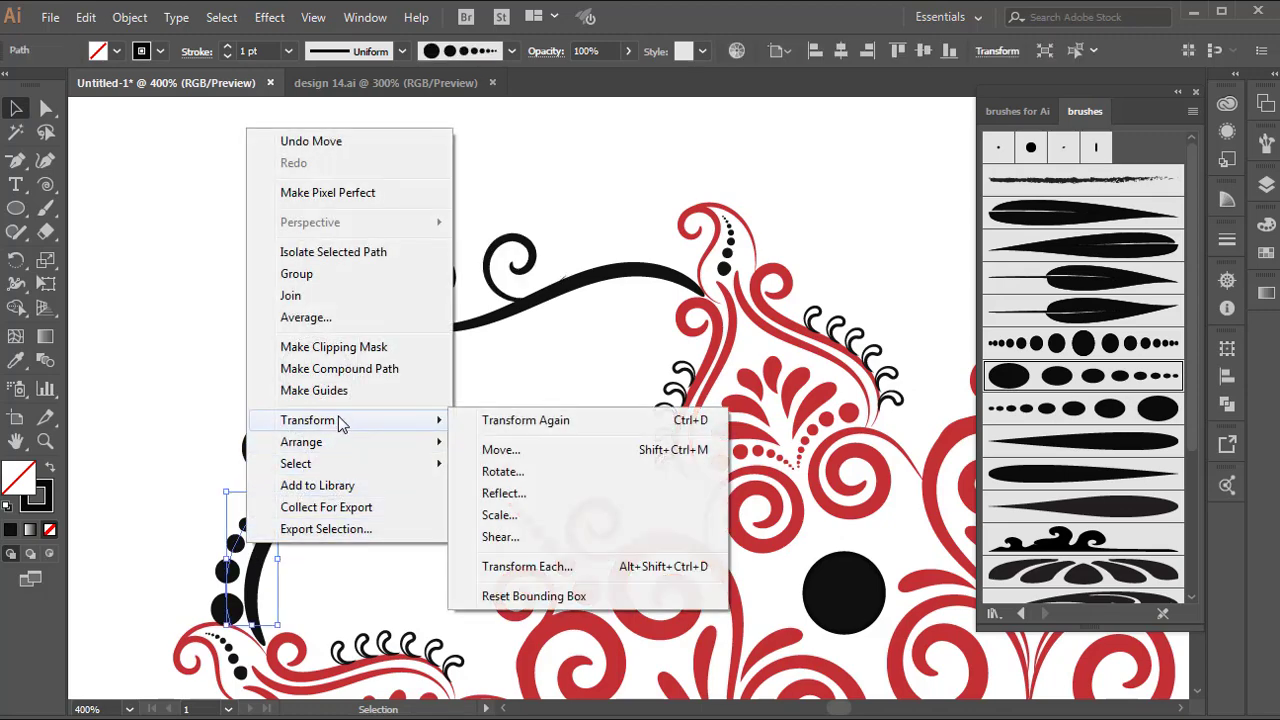
left_click(503, 493)
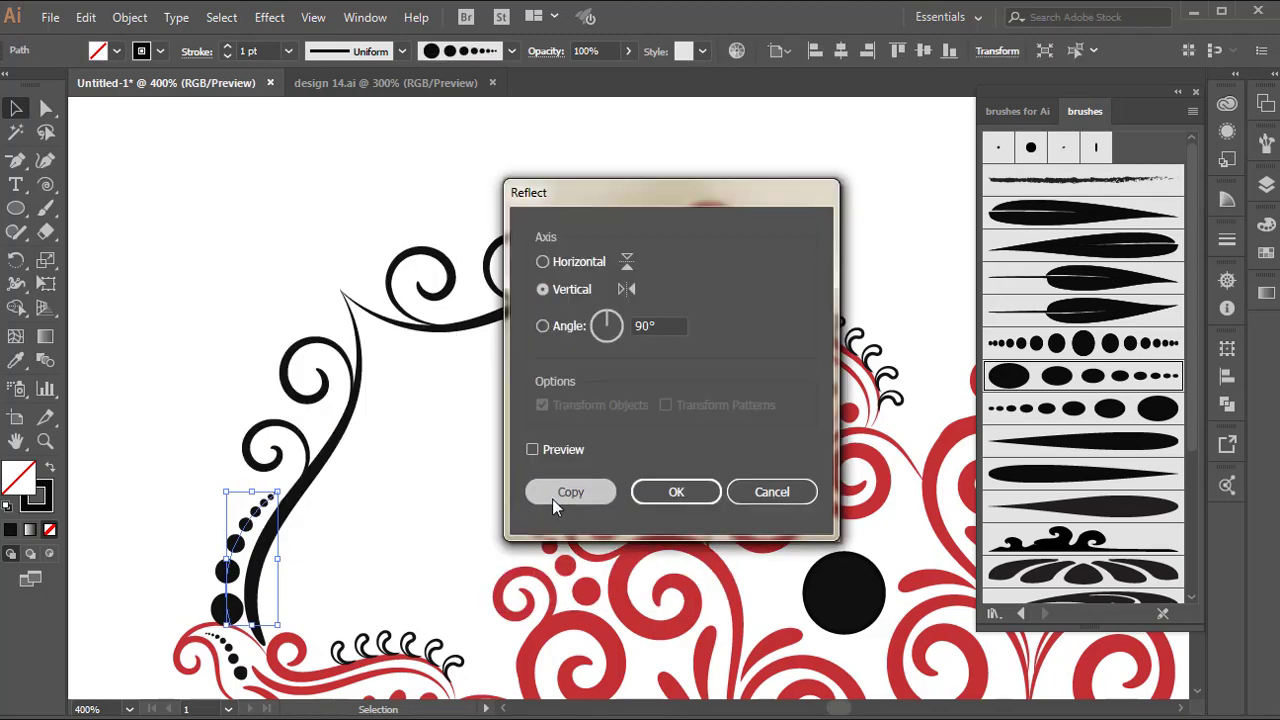
left_click(552, 499)
left_click(426, 542)
left_click_drag(280, 583, 541, 405)
left_click_drag(548, 451, 690, 272)
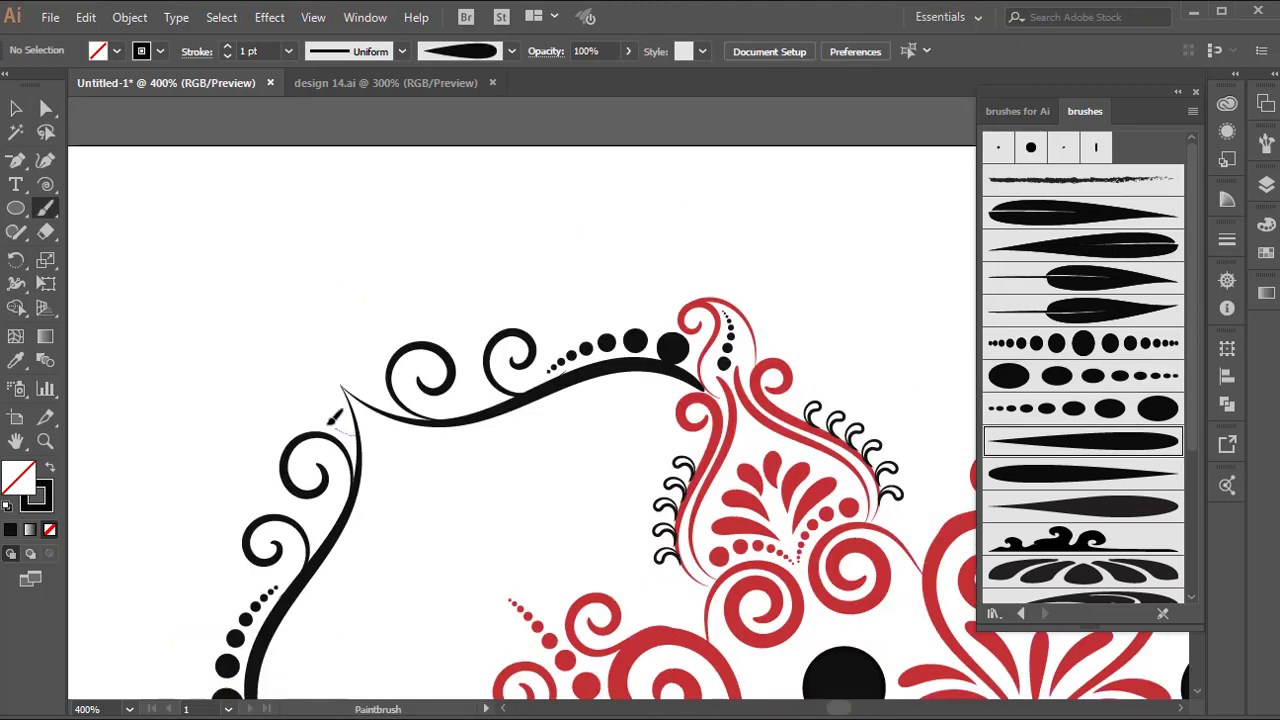
- Paint a pointed leaf outline around the border's peak and a long-stemmed spiral curl inside the corner with the tapered brush
left_click_drag(328, 424, 314, 349)
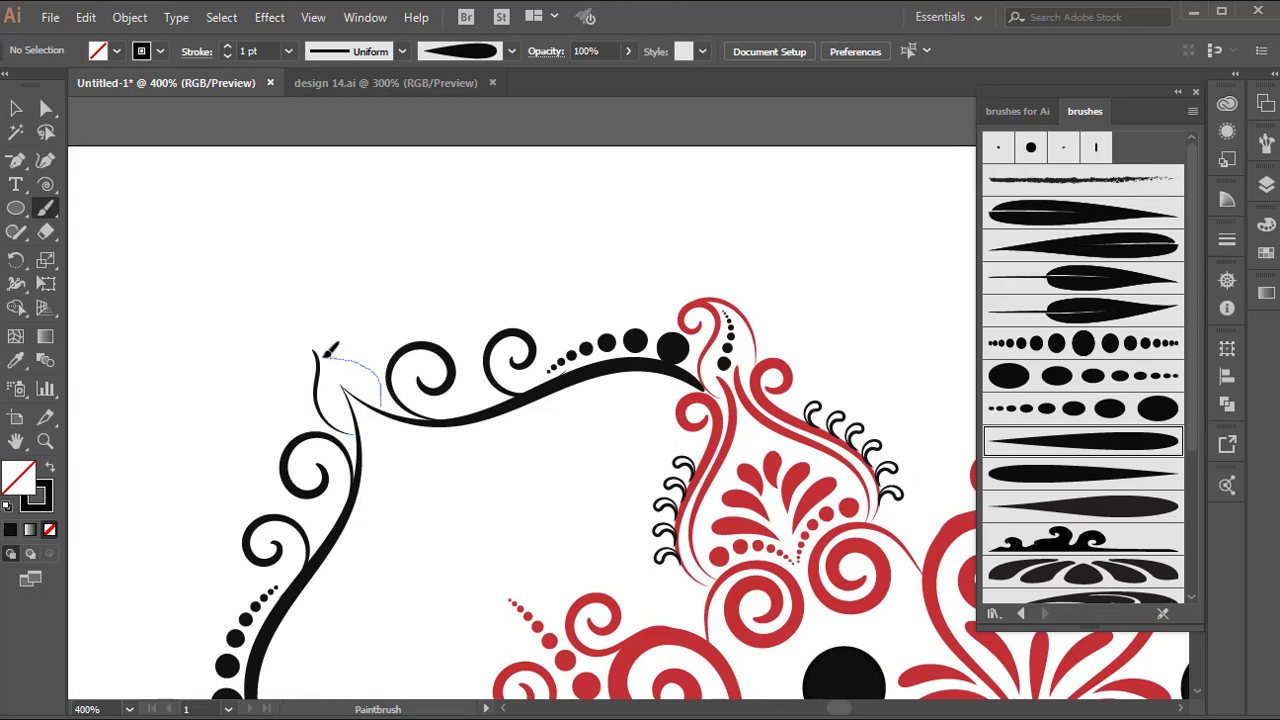
left_click_drag(308, 342, 308, 343)
scroll(378, 312, "down", 2)
mouse_move(376, 317)
left_mouse_down()
mouse_move(398, 422)
mouse_move(438, 439)
mouse_move(473, 420)
mouse_move(470, 390)
mouse_move(432, 392)
left_mouse_up()
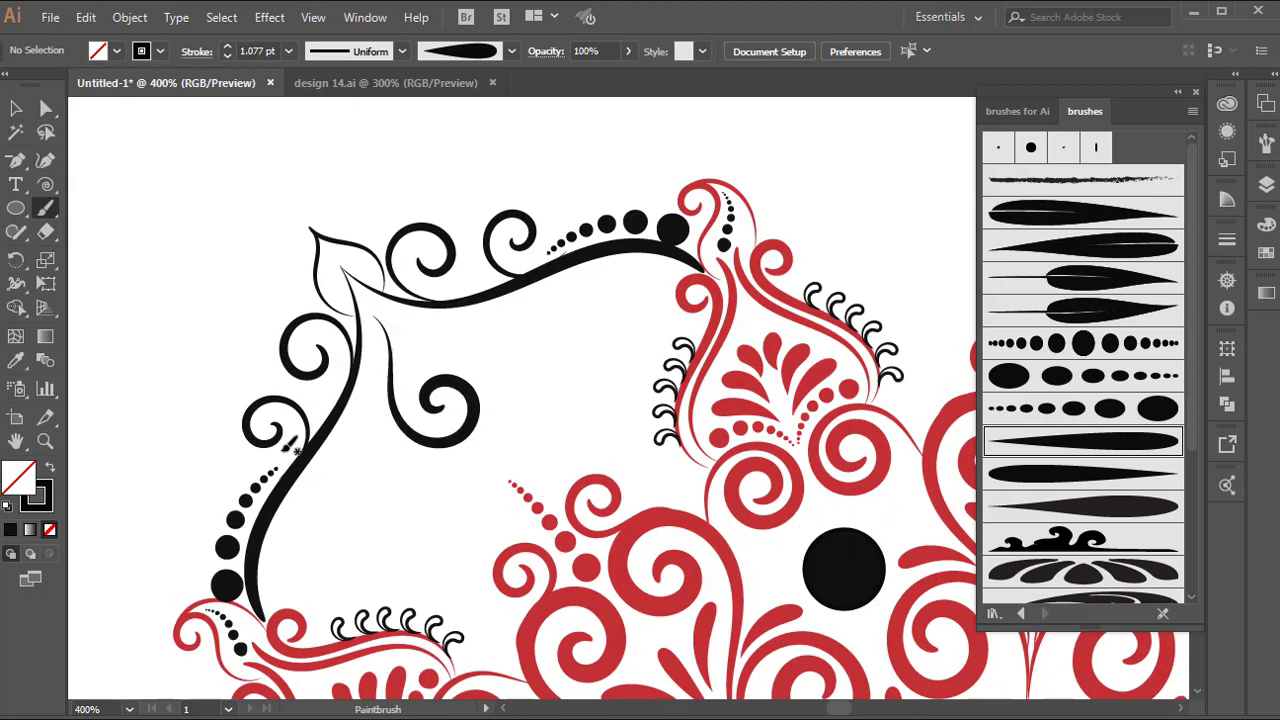
- Rotate the new spiral curl clockwise and nudge it left and down alongside the left S-shaped stroke
left_click(12, 104)
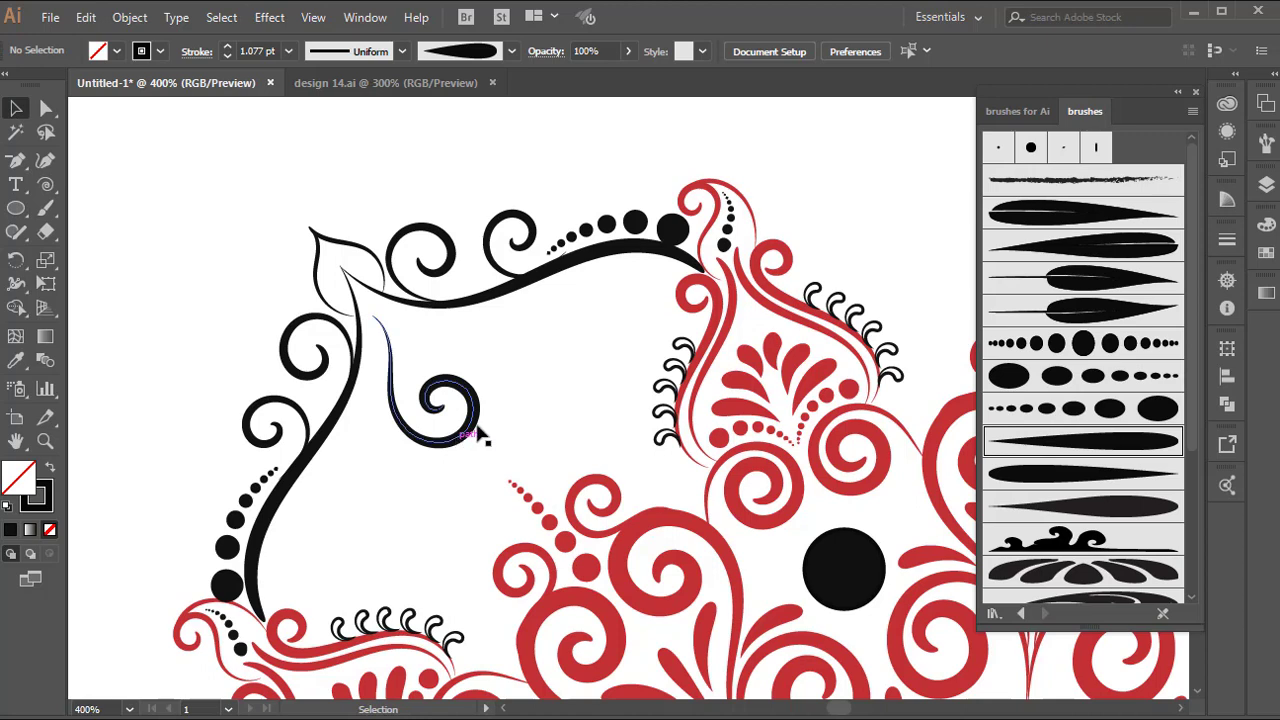
left_click(488, 388)
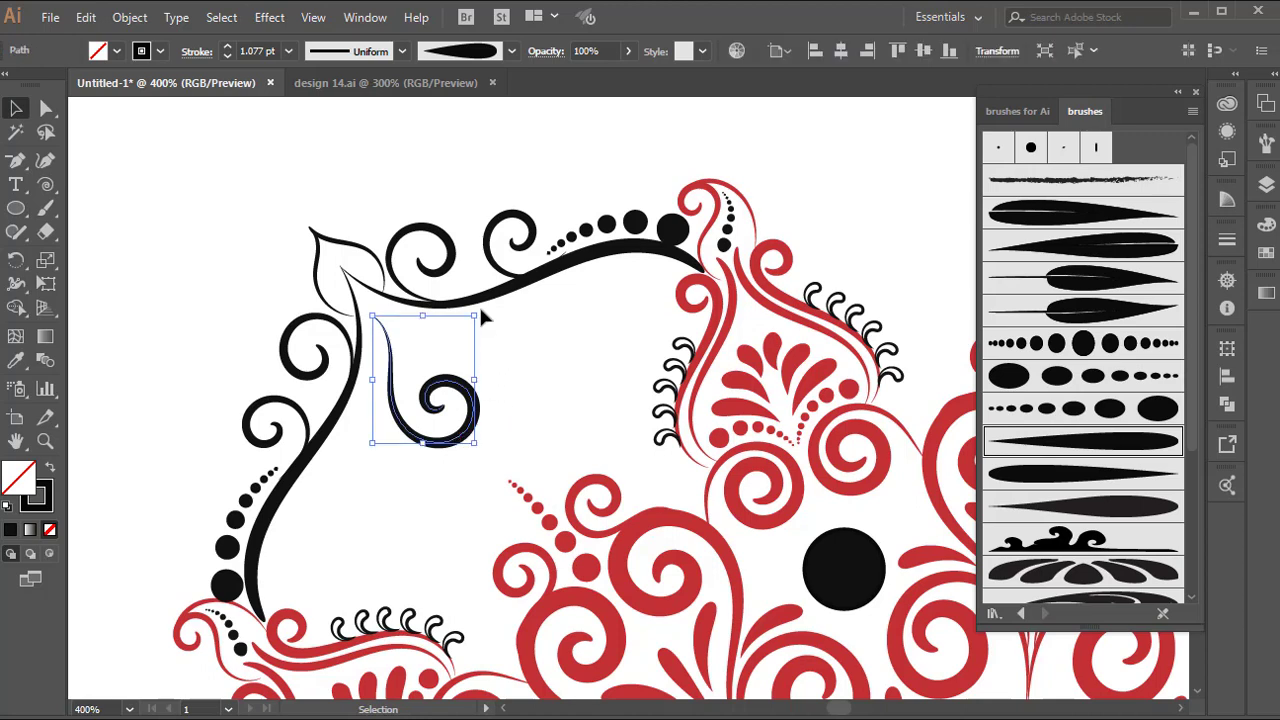
left_click_drag(483, 311, 491, 337)
key("Left")
key("Left")
key("Left")
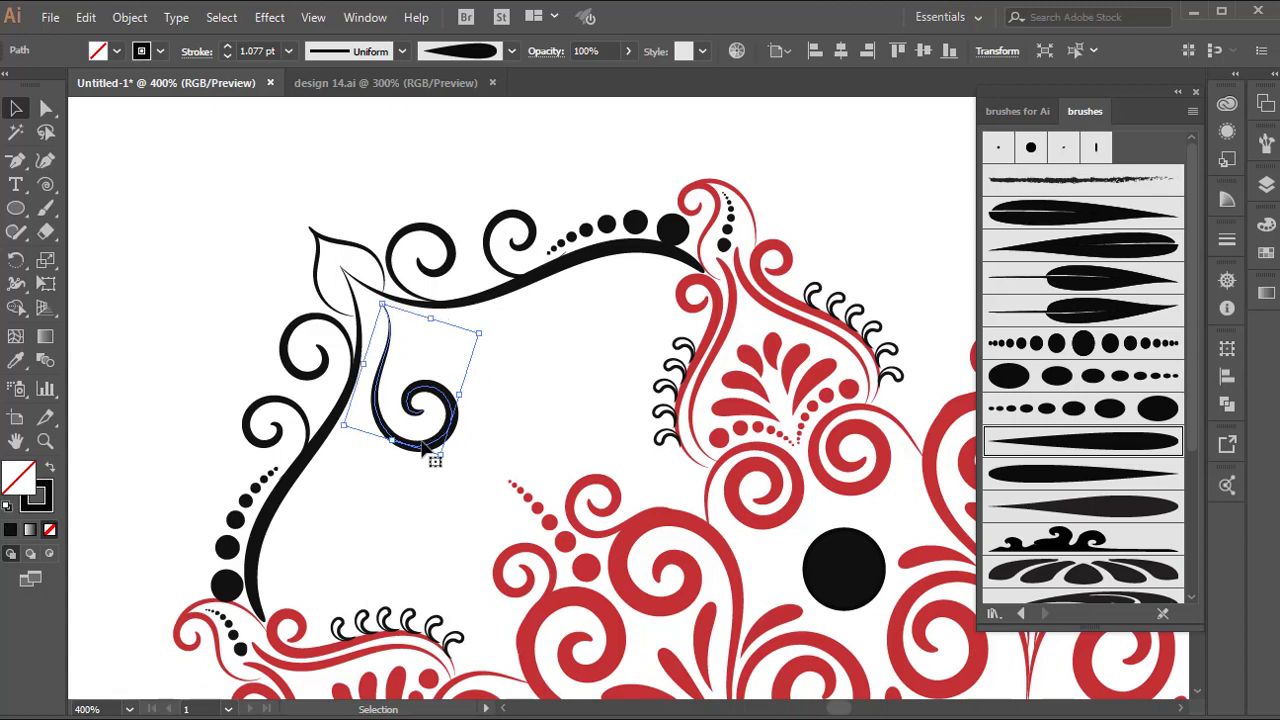
key("Down")
key("Down")
key("Down")
key("Left")
key("Left")
key("Down")
key("Down")
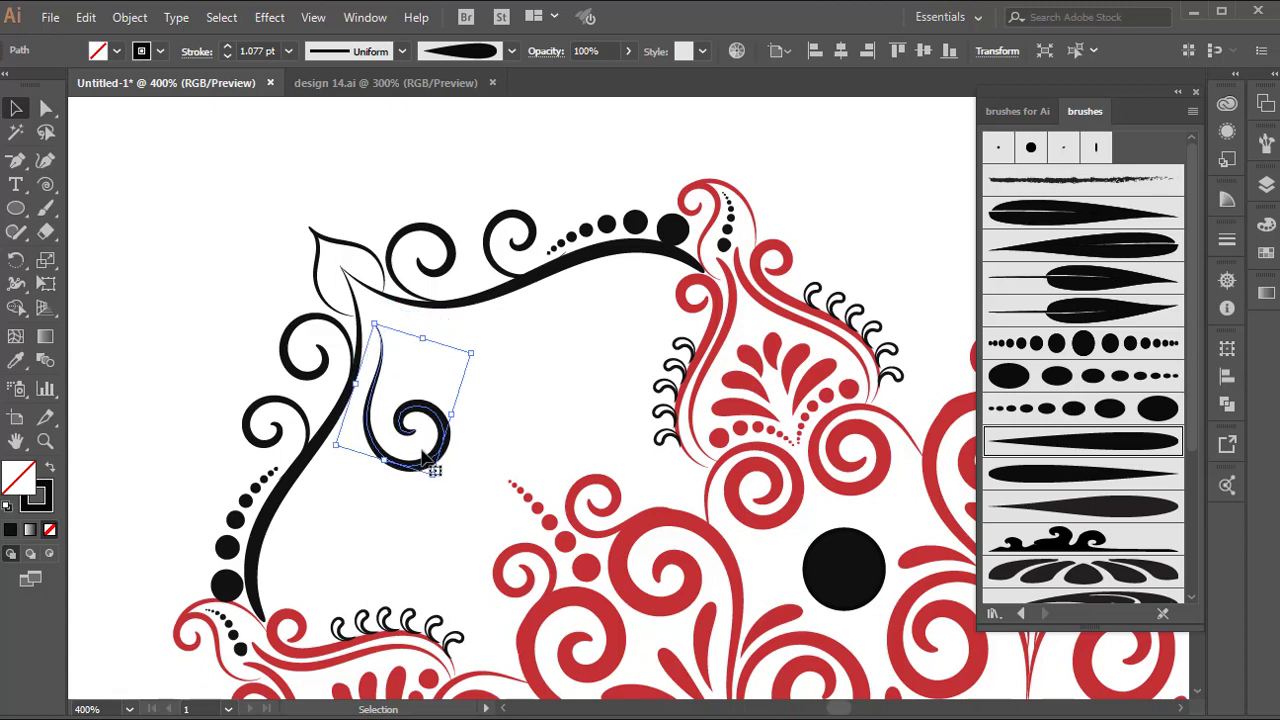
- Create a reflected copy of the inner spiral curl across the vertical axis and rotate and move it beneath the upper S-shaped stroke
left_click(508, 405)
right_click(434, 414)
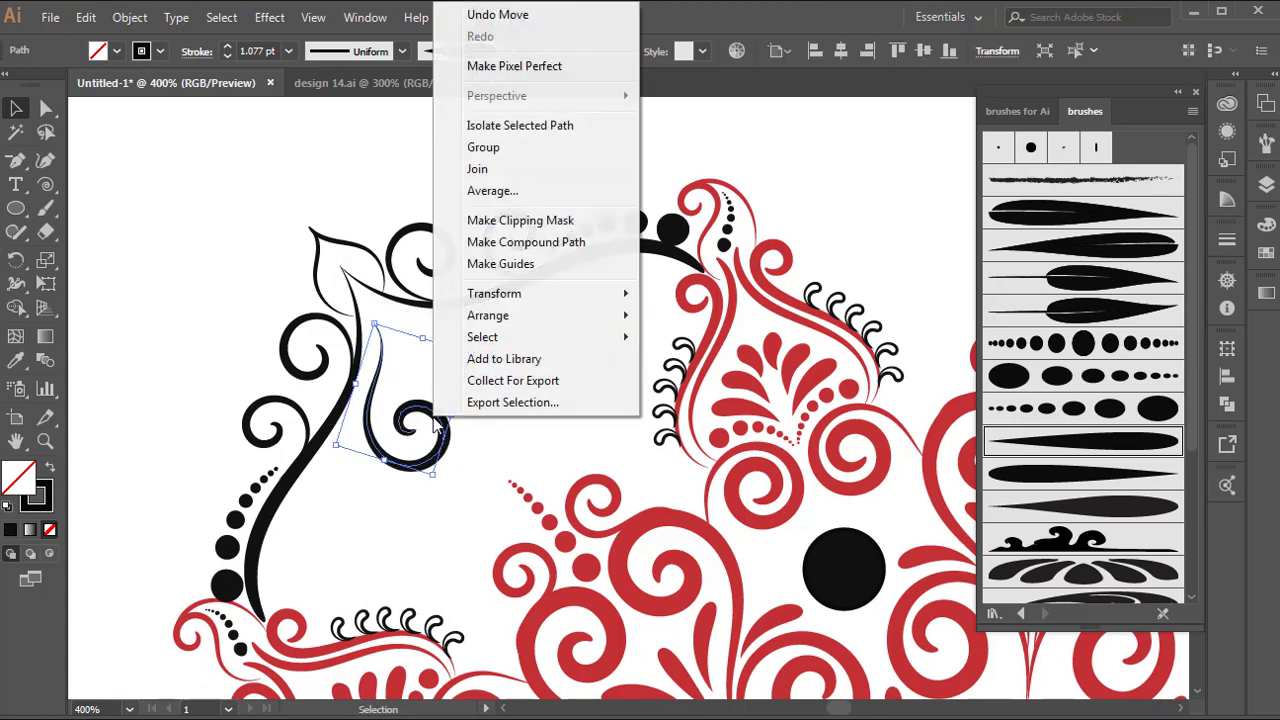
mouse_move(503, 296)
left_click(697, 366)
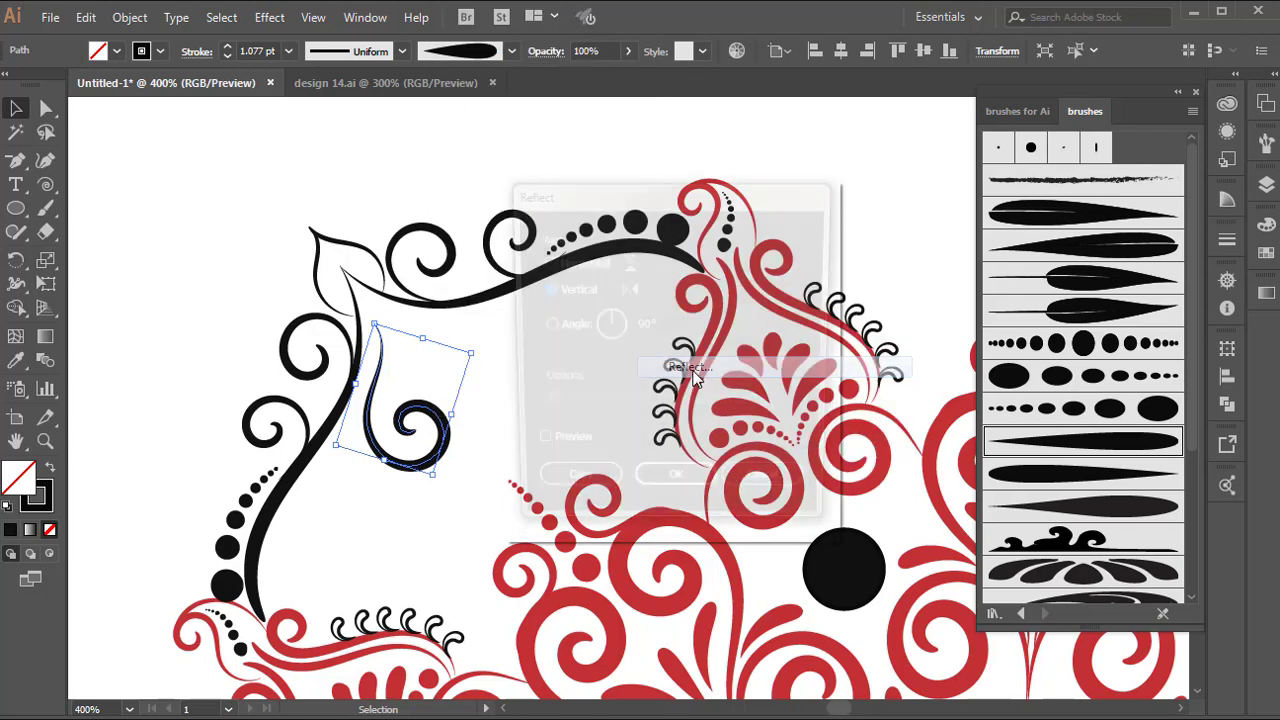
left_click(588, 496)
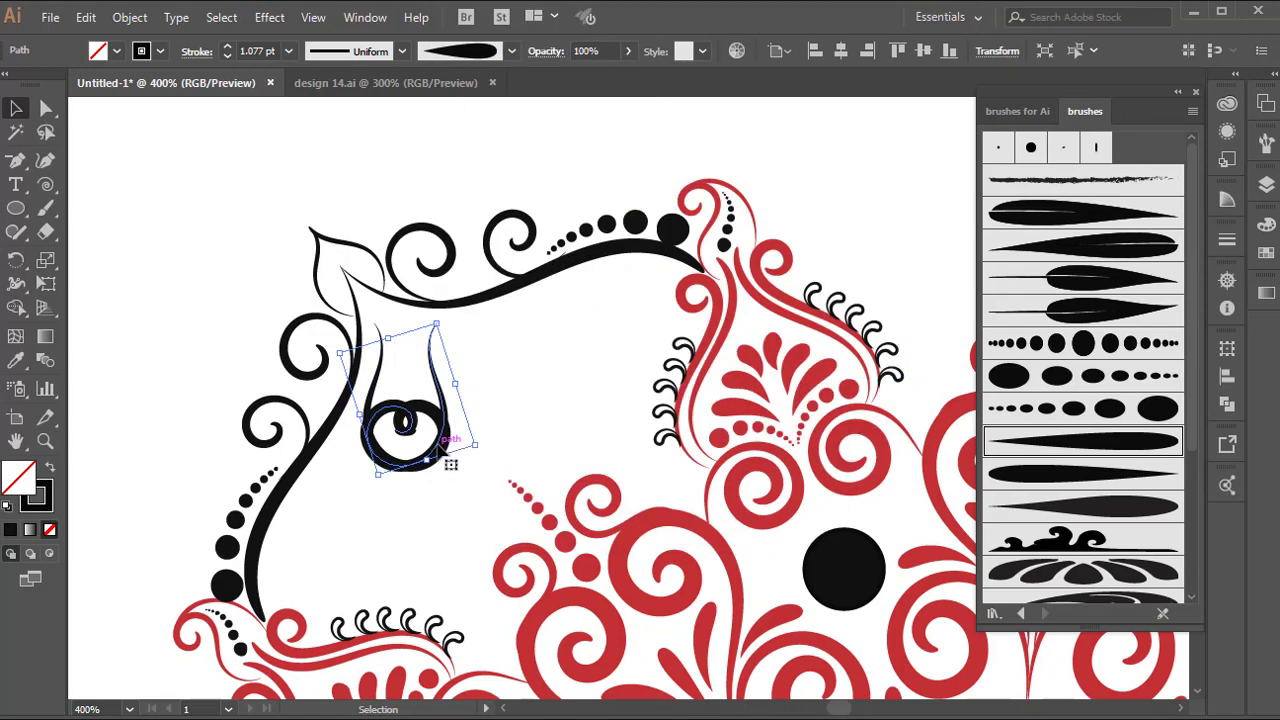
mouse_move(452, 439)
left_mouse_down()
mouse_move(497, 427)
mouse_move(530, 350)
mouse_move(479, 341)
left_mouse_up()
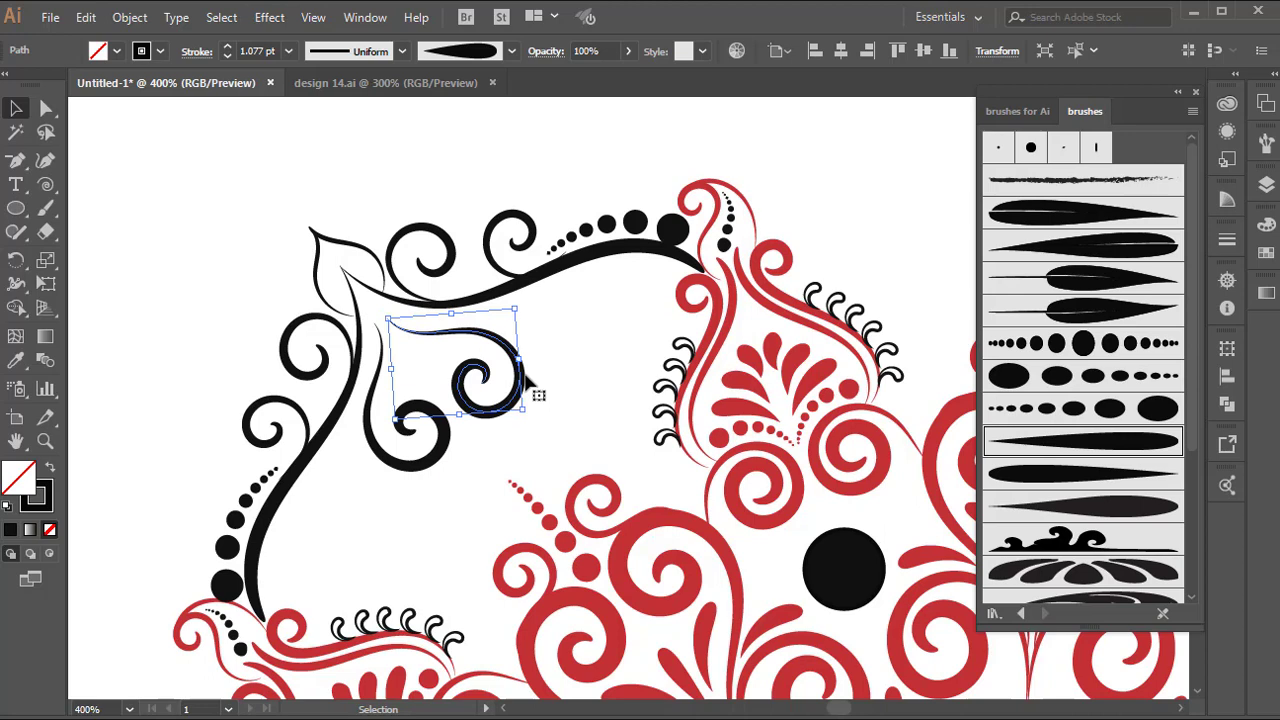
left_click(474, 487)
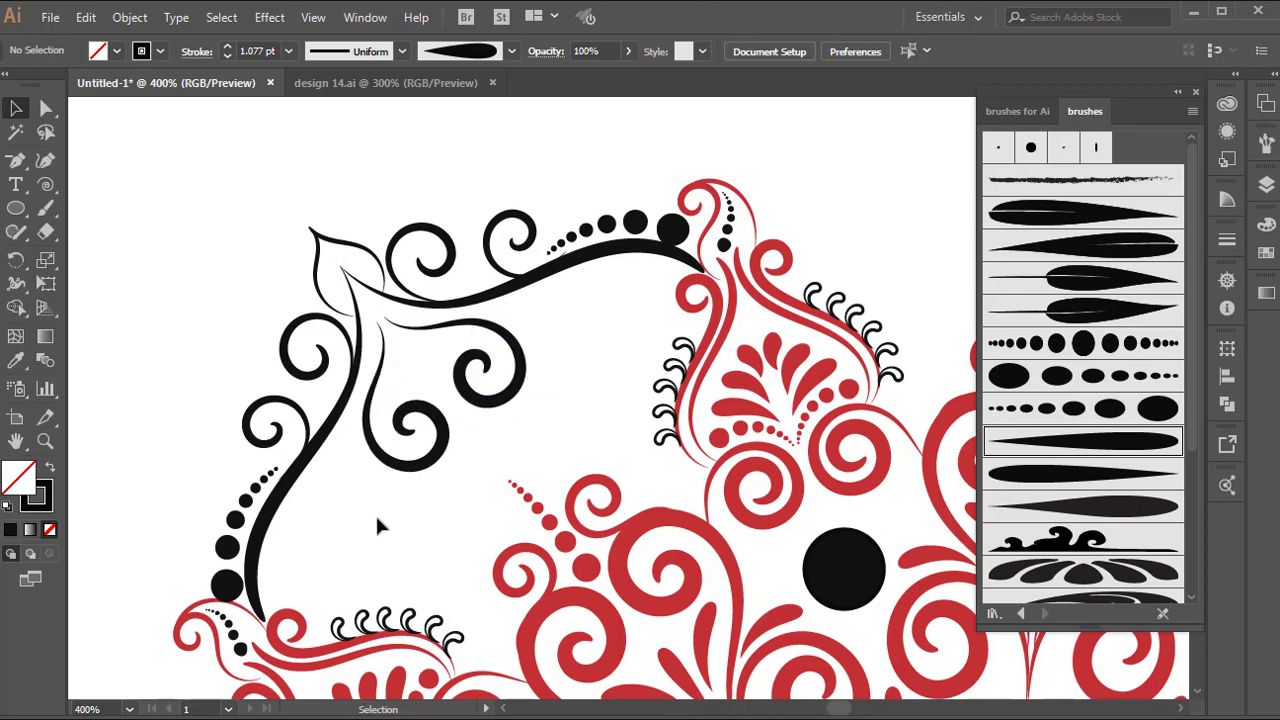
- Paint two parallel tapered curves around the outer side of the upper inner spiral, redoing the second with an S-shaped end
scroll(378, 527, "down", 1)
key("b")
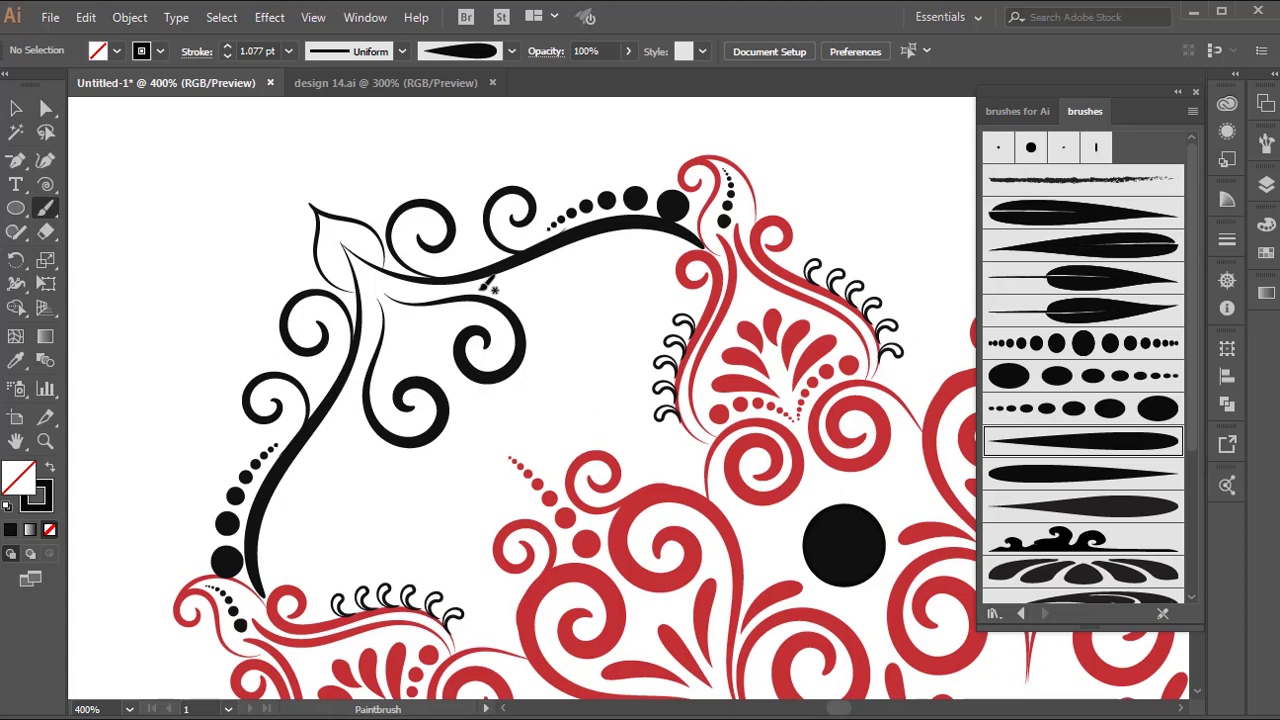
mouse_move(482, 289)
left_mouse_down()
mouse_move(507, 290)
mouse_move(552, 330)
mouse_move(550, 385)
mouse_move(530, 410)
left_mouse_up()
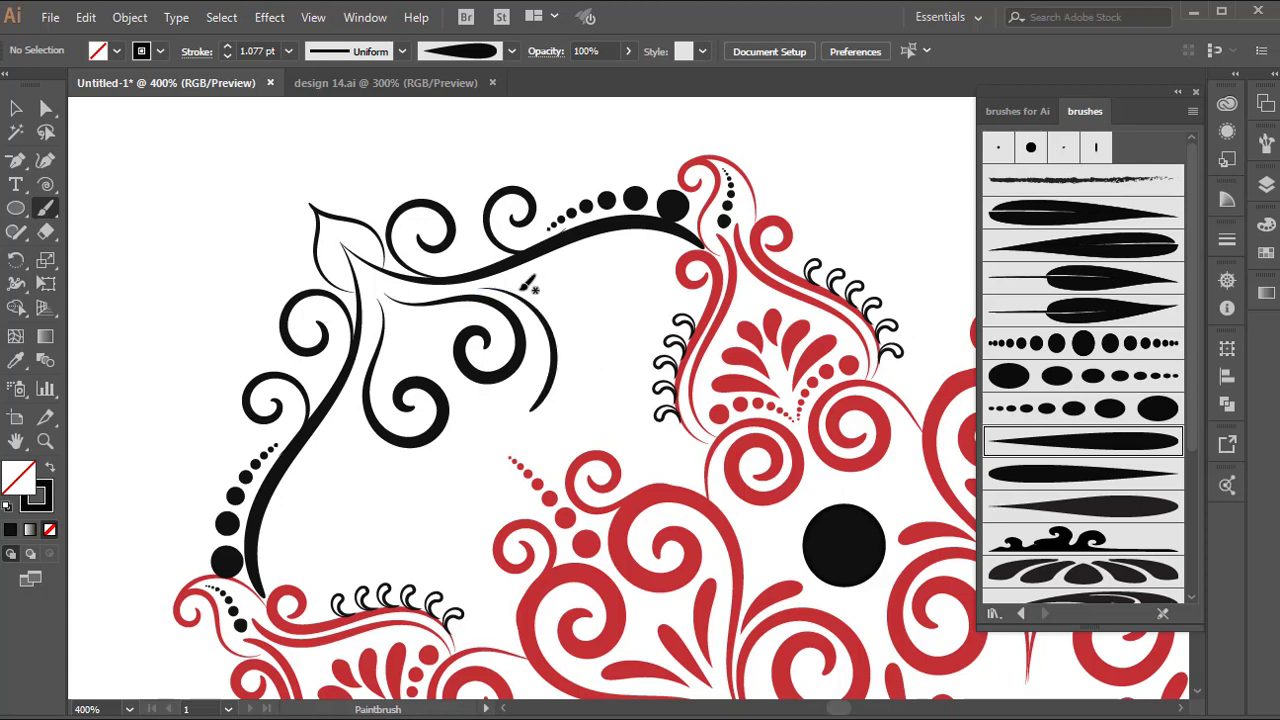
mouse_move(512, 287)
left_mouse_down()
mouse_move(549, 290)
mouse_move(570, 334)
mouse_move(578, 375)
mouse_move(538, 443)
left_mouse_up()
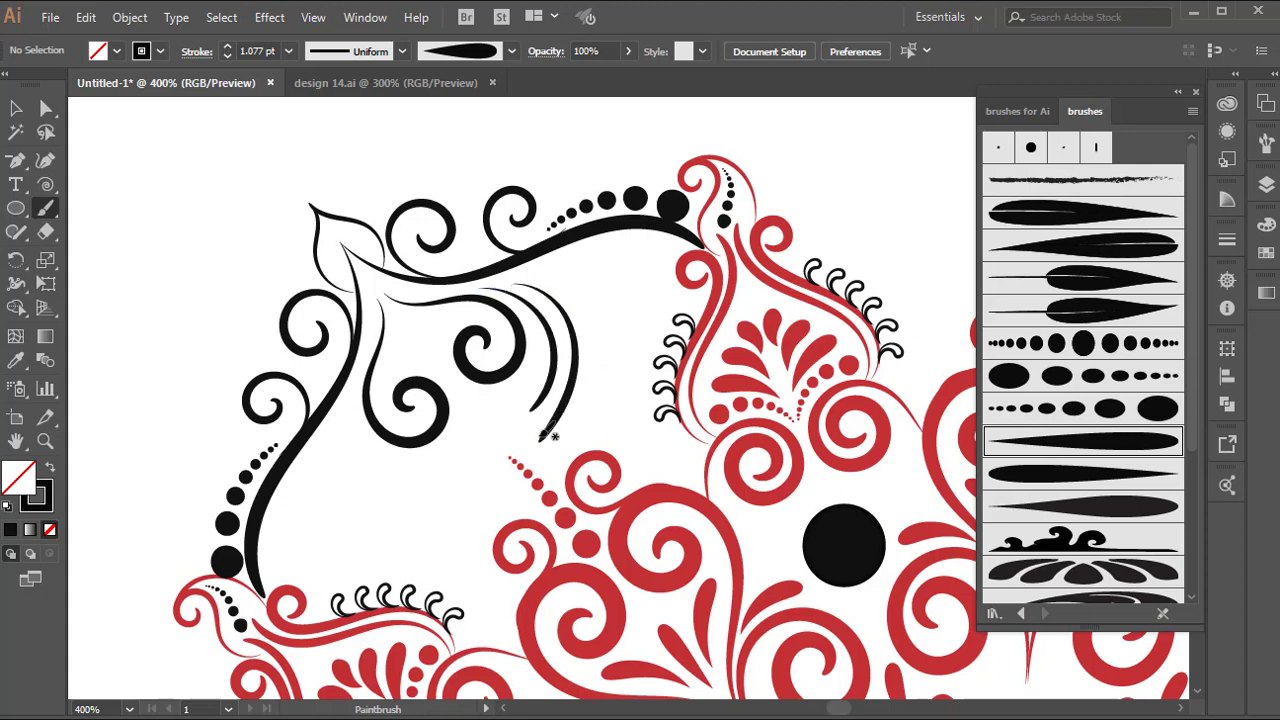
key("ctrl+z")
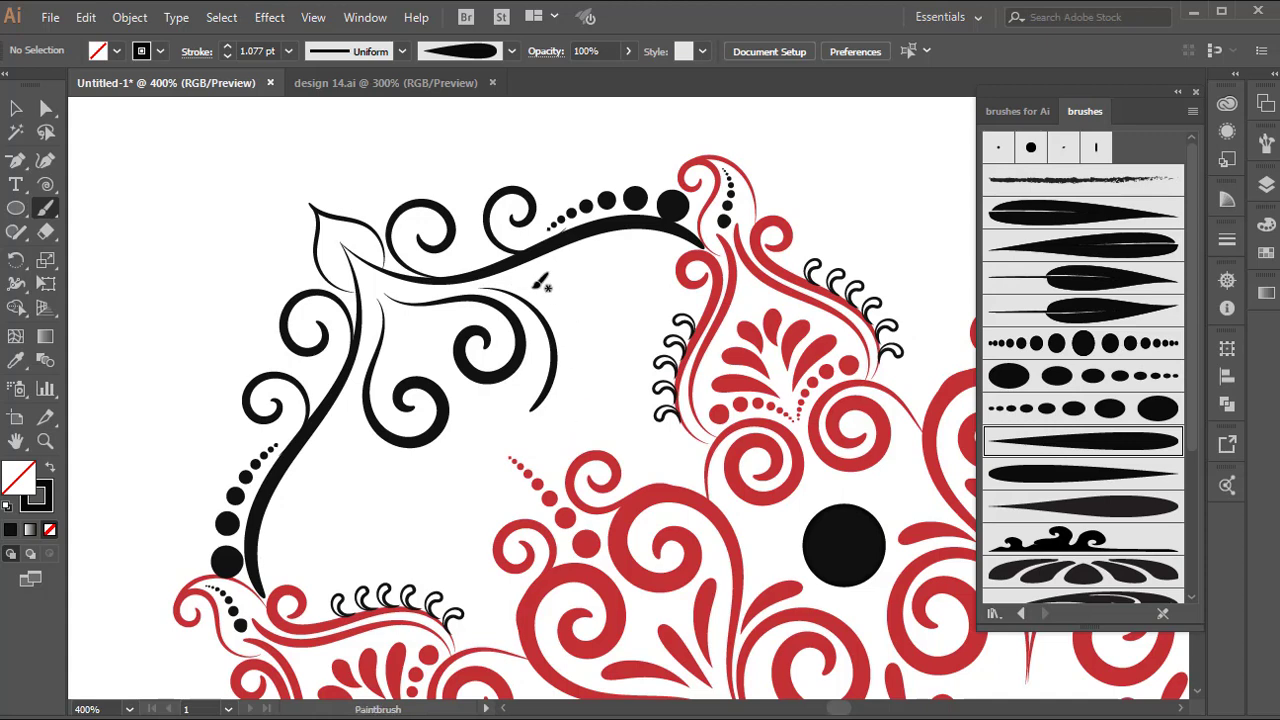
mouse_move(516, 286)
left_mouse_down()
mouse_move(548, 294)
mouse_move(578, 346)
mouse_move(561, 416)
left_mouse_up()
left_click_drag(568, 462, 564, 456)
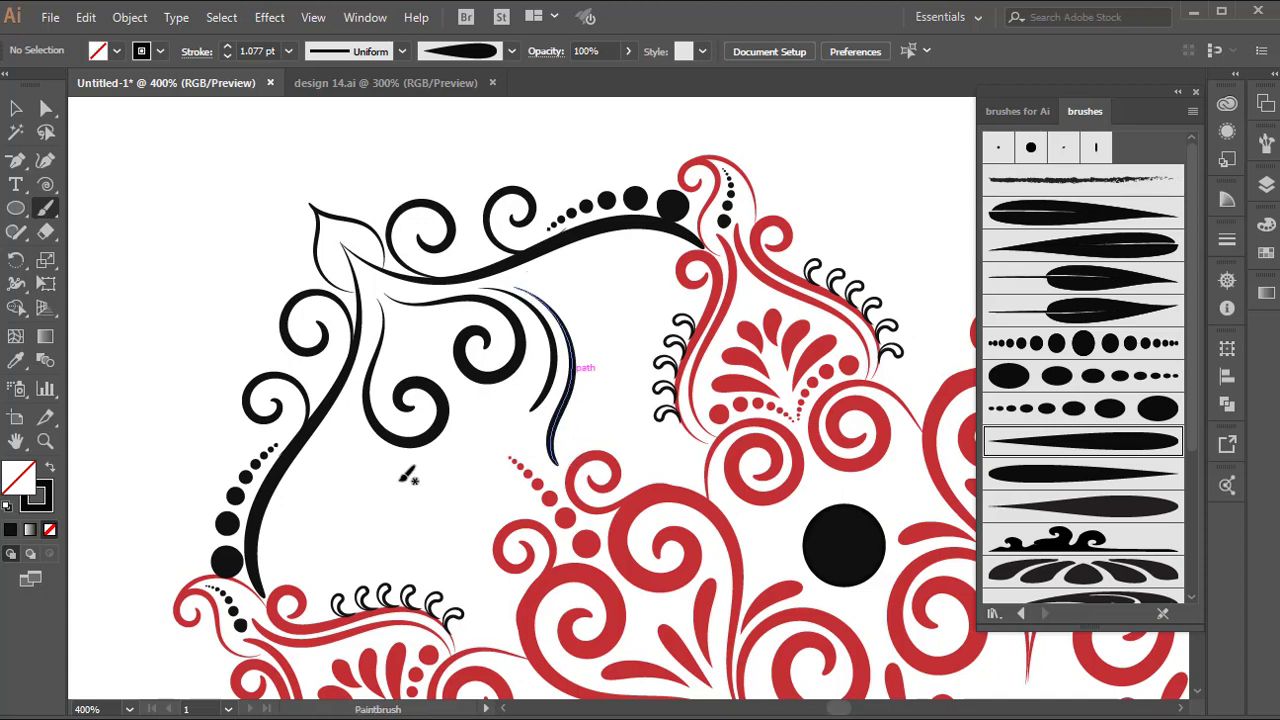
- Position the grouped mirrored copy of the two tapered curves around the lower inner spiral, nudging and rotating it into place
left_click(14, 110)
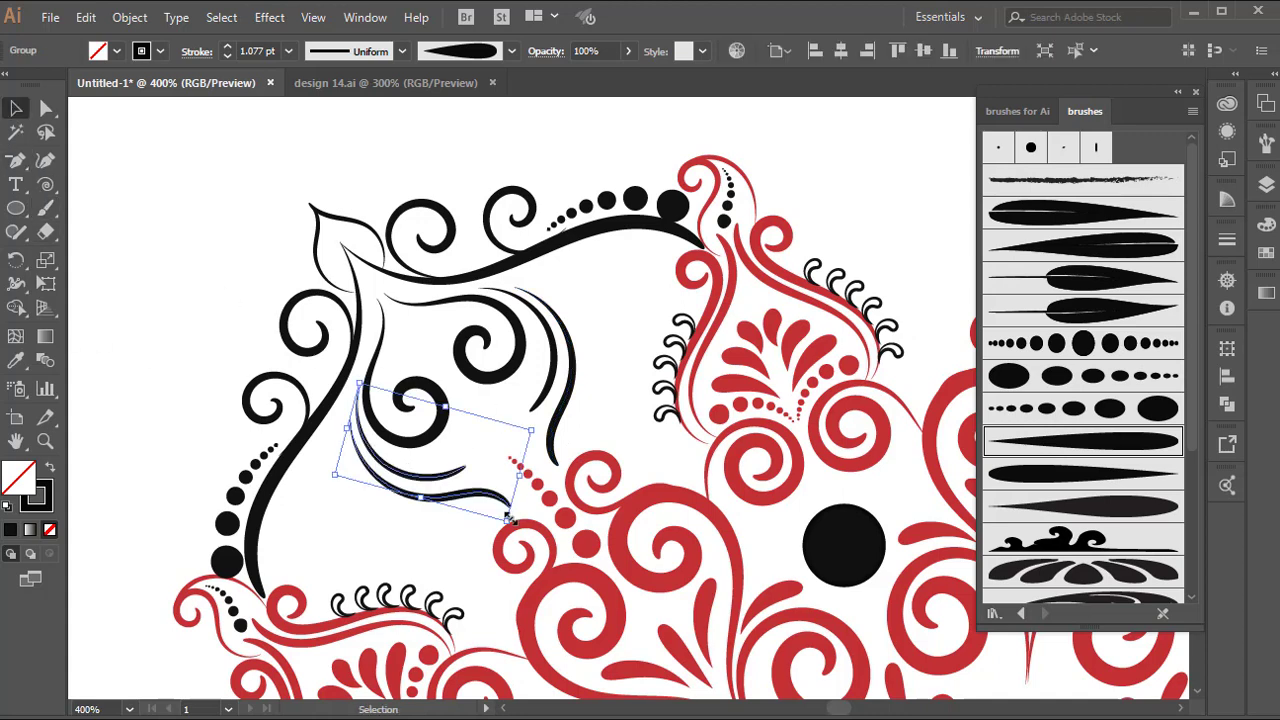
key("Left")
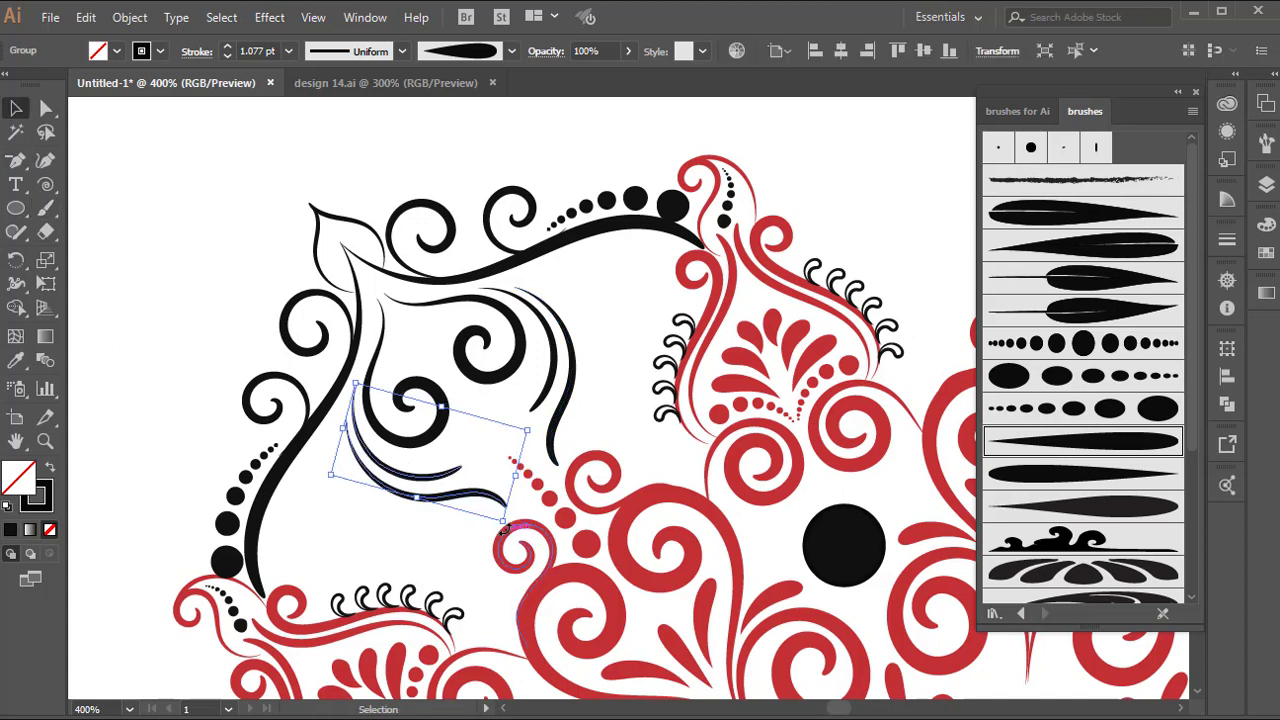
left_click_drag(503, 530, 519, 524)
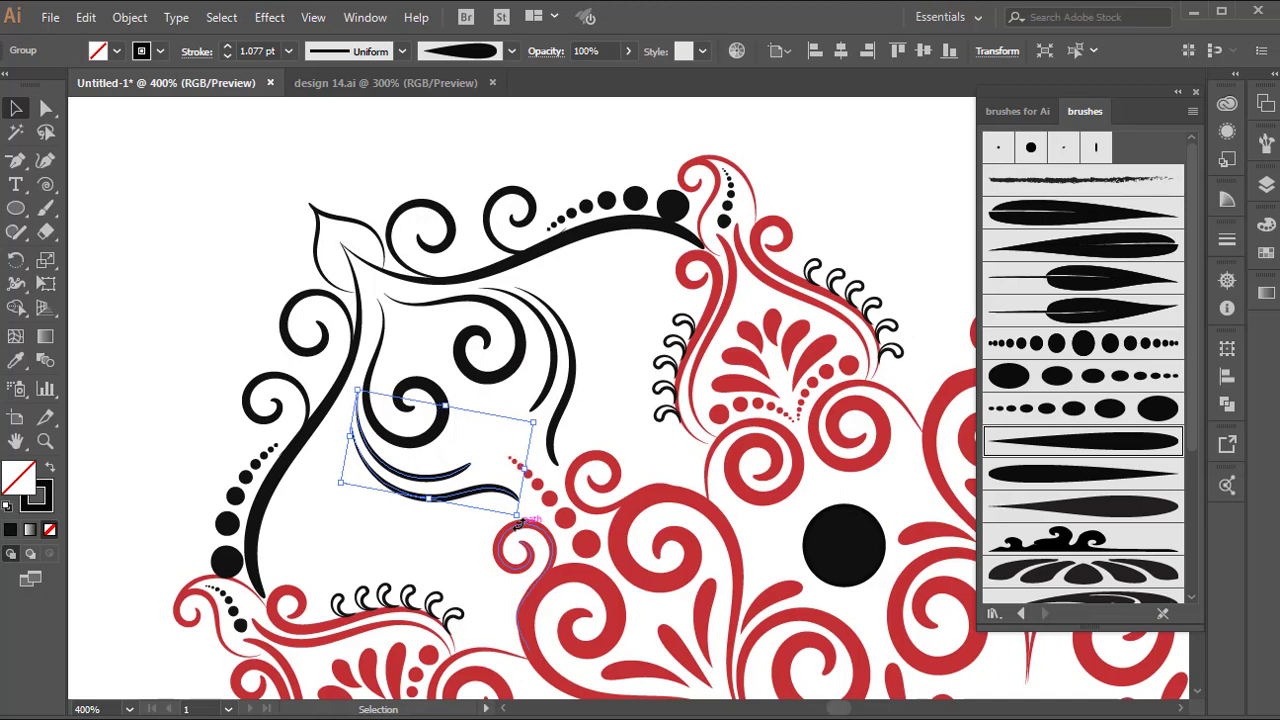
left_click(367, 530)
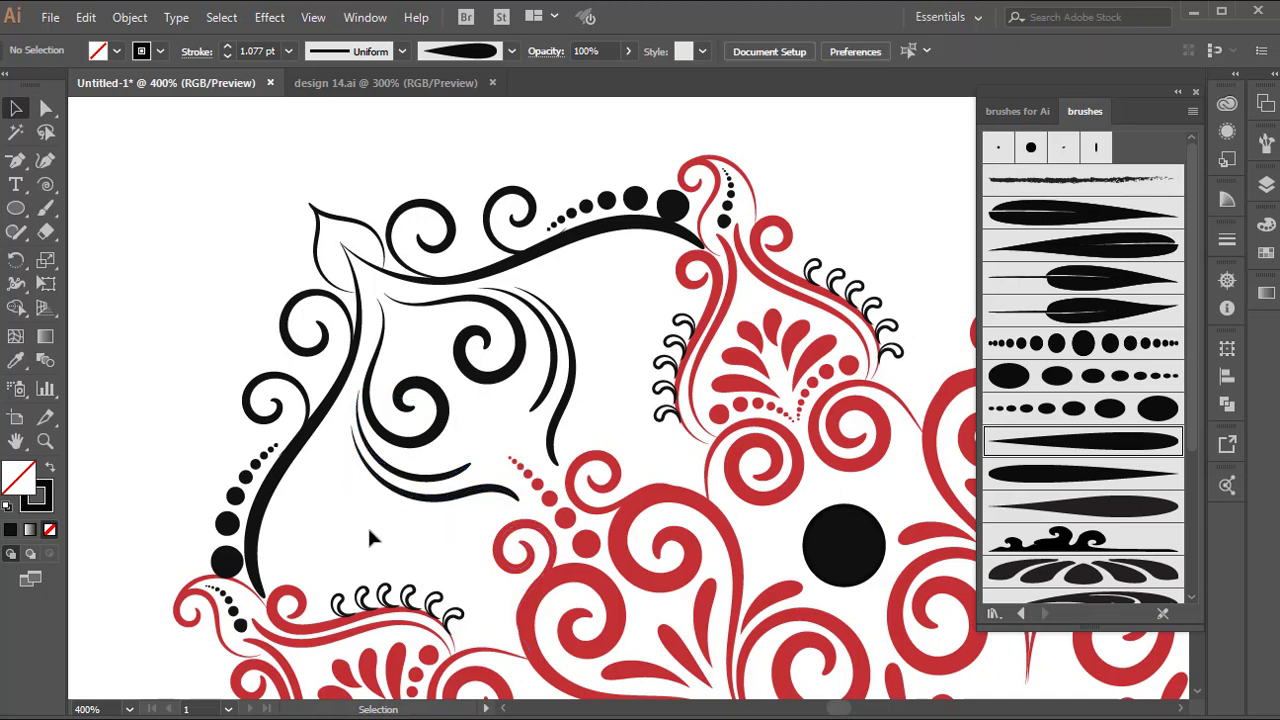
- Draw a diagonal row of small black-filled circles between the two inner spirals, decreasing in size toward the red dots
left_click(17, 212)
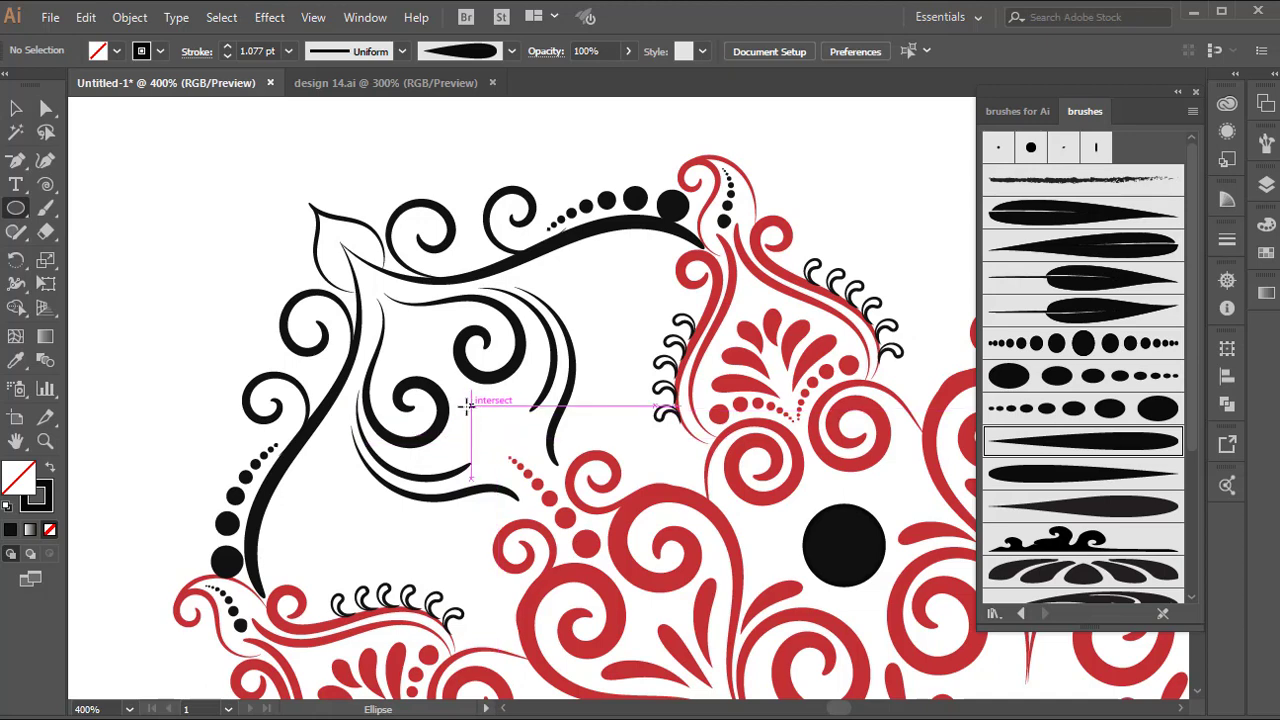
left_click_drag(462, 395, 484, 414)
key("comma")
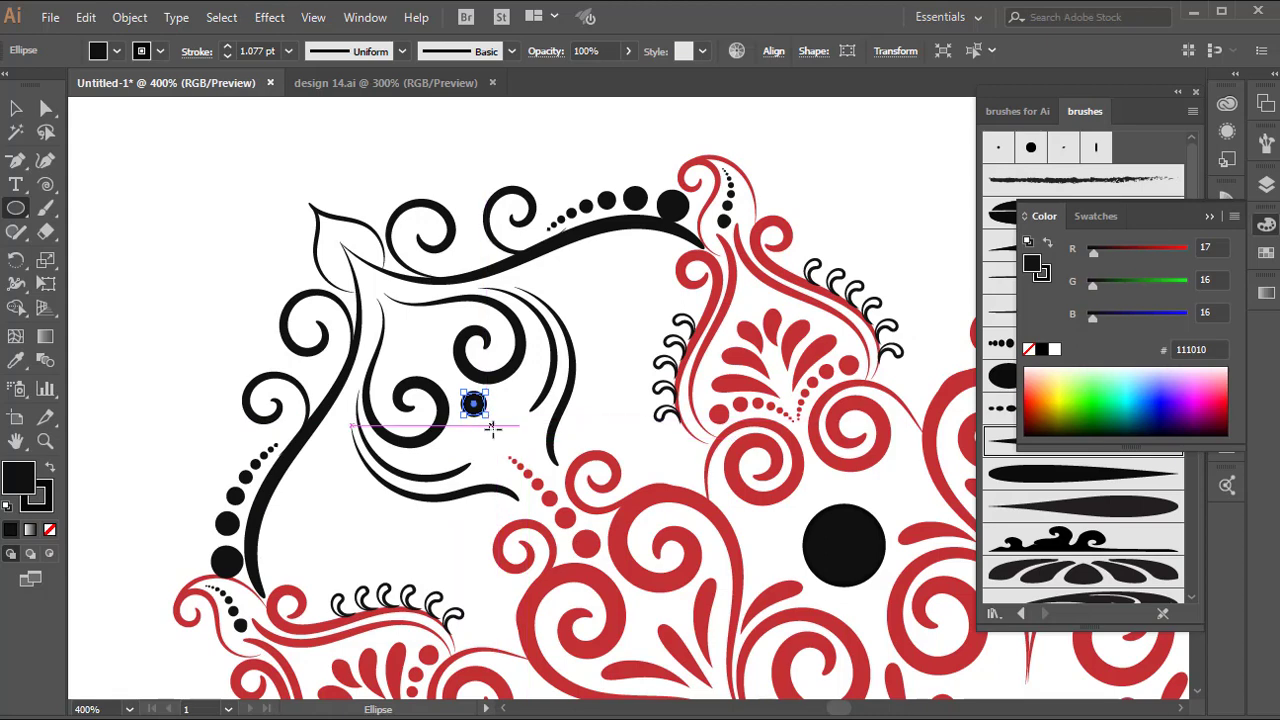
left_click_drag(487, 428, 501, 444)
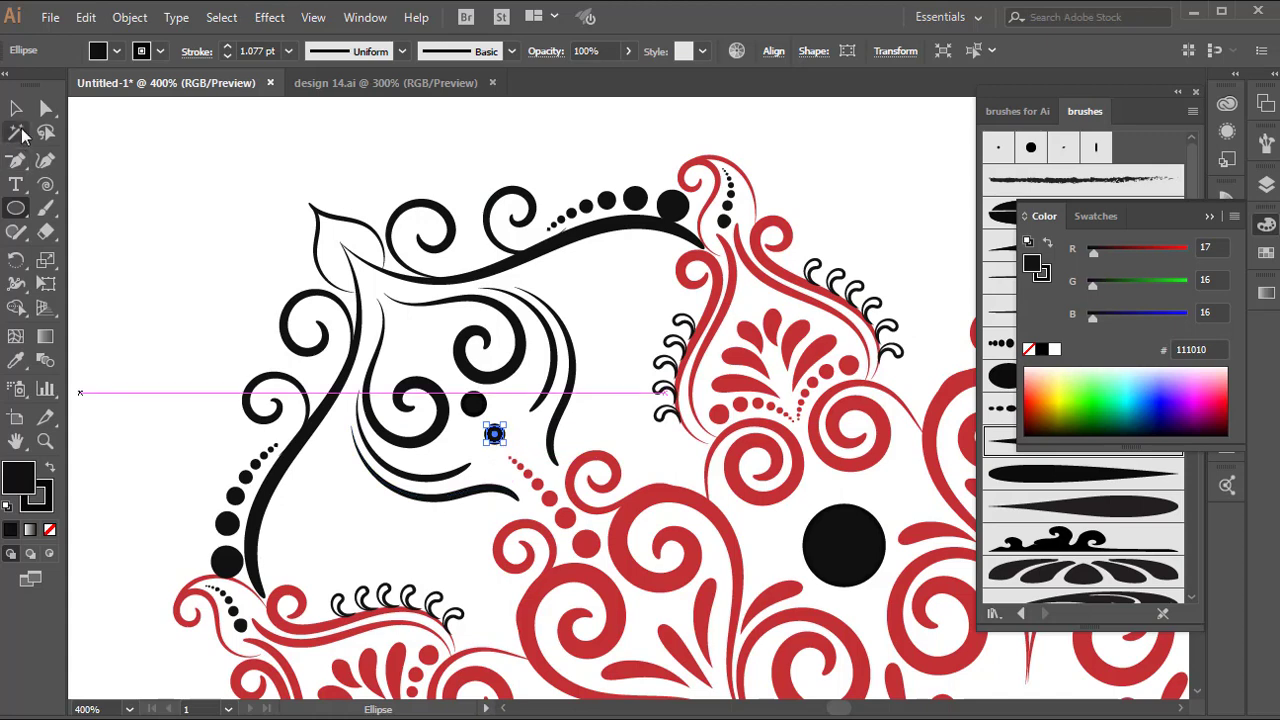
key("v")
- Paint a teardrop outline between the two inner spiral stems and a third tapered curve outside the pair beside the upper spiral
left_click(46, 209)
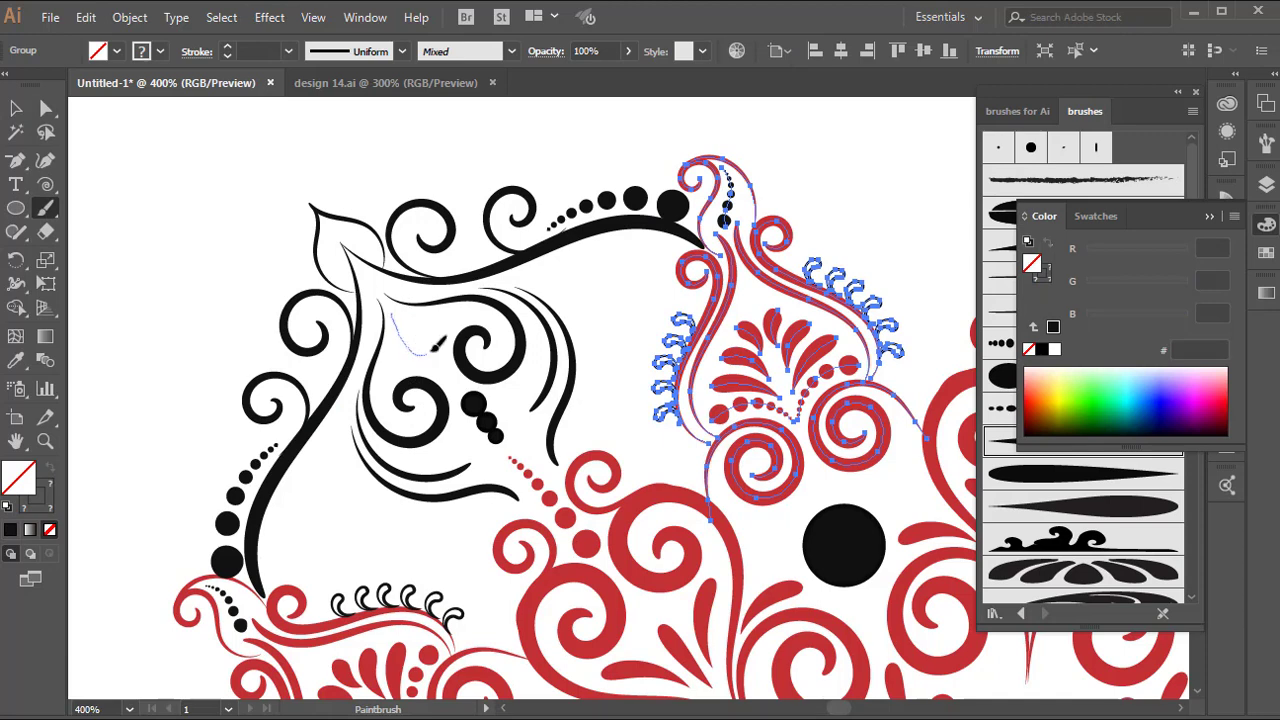
left_click_drag(396, 312, 398, 314)
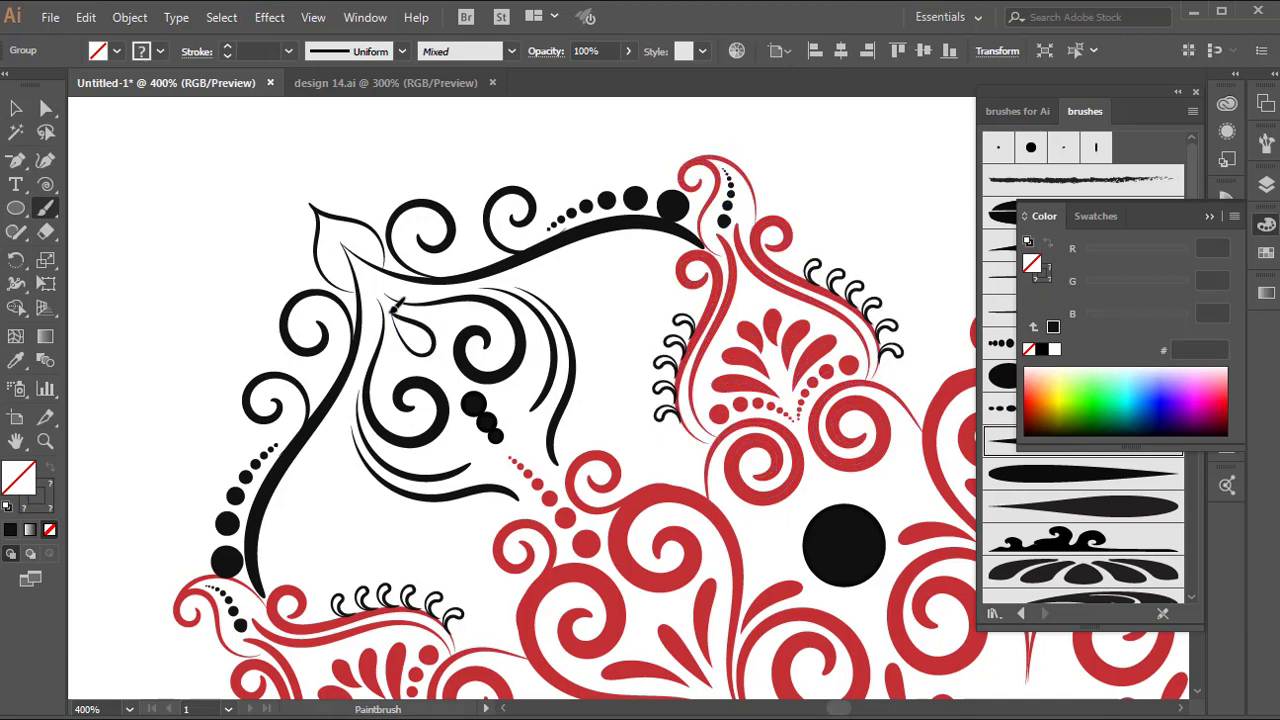
mouse_move(549, 292)
left_mouse_down()
mouse_move(580, 316)
mouse_move(591, 358)
left_mouse_up()
left_click_drag(581, 425, 584, 428)
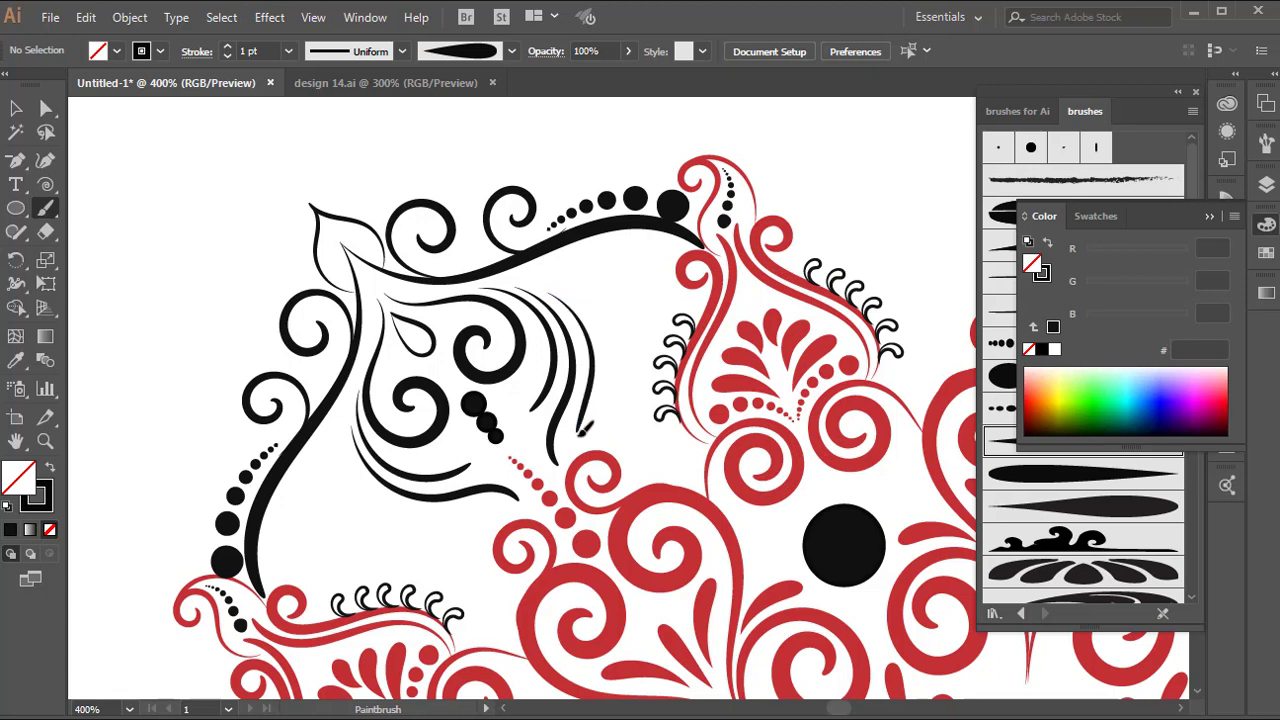
- Create a reflected copy of the third tapered curve across the vertical axis and move and rotate it below the lower pair of curves
left_click(16, 108)
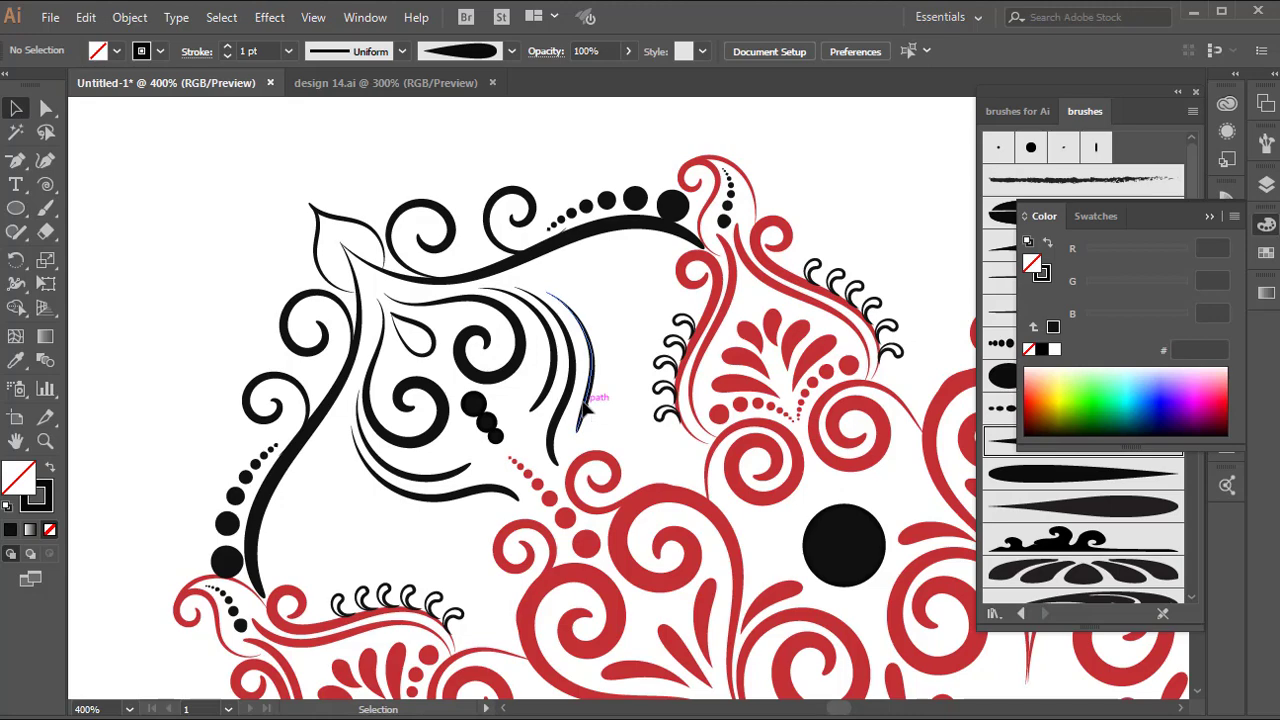
right_click(583, 408)
mouse_move(670, 597)
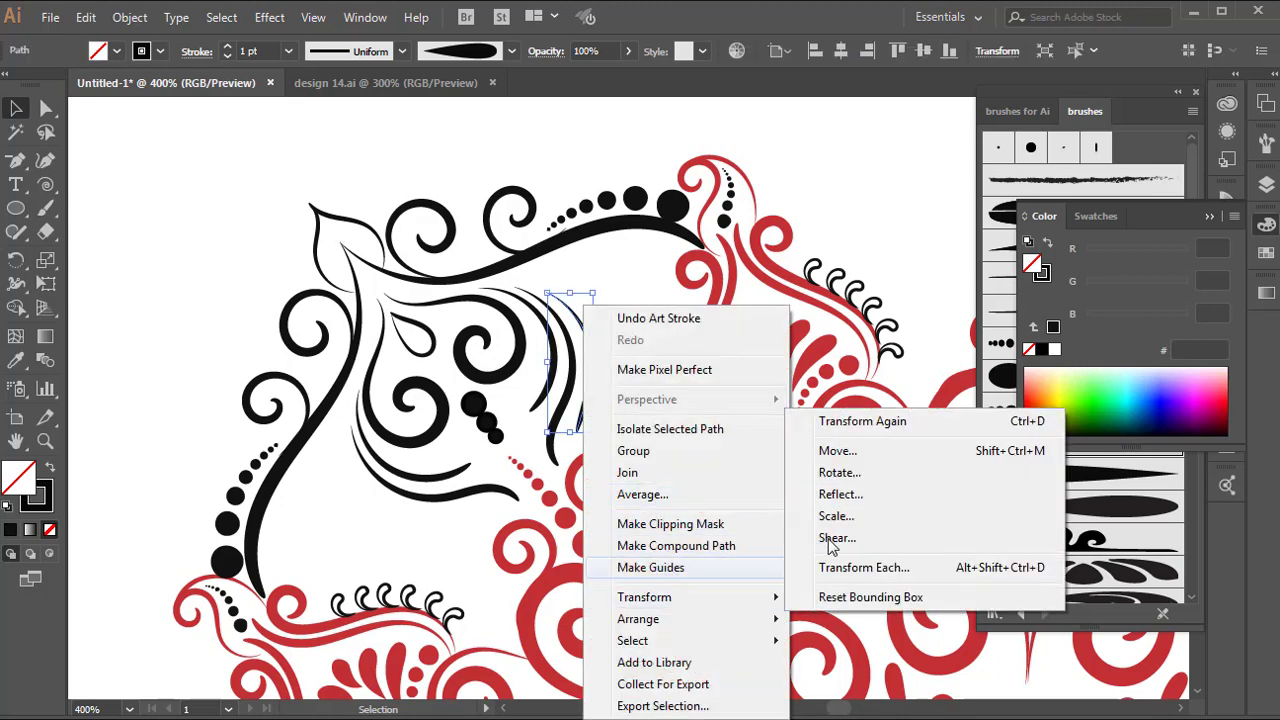
left_click(818, 498)
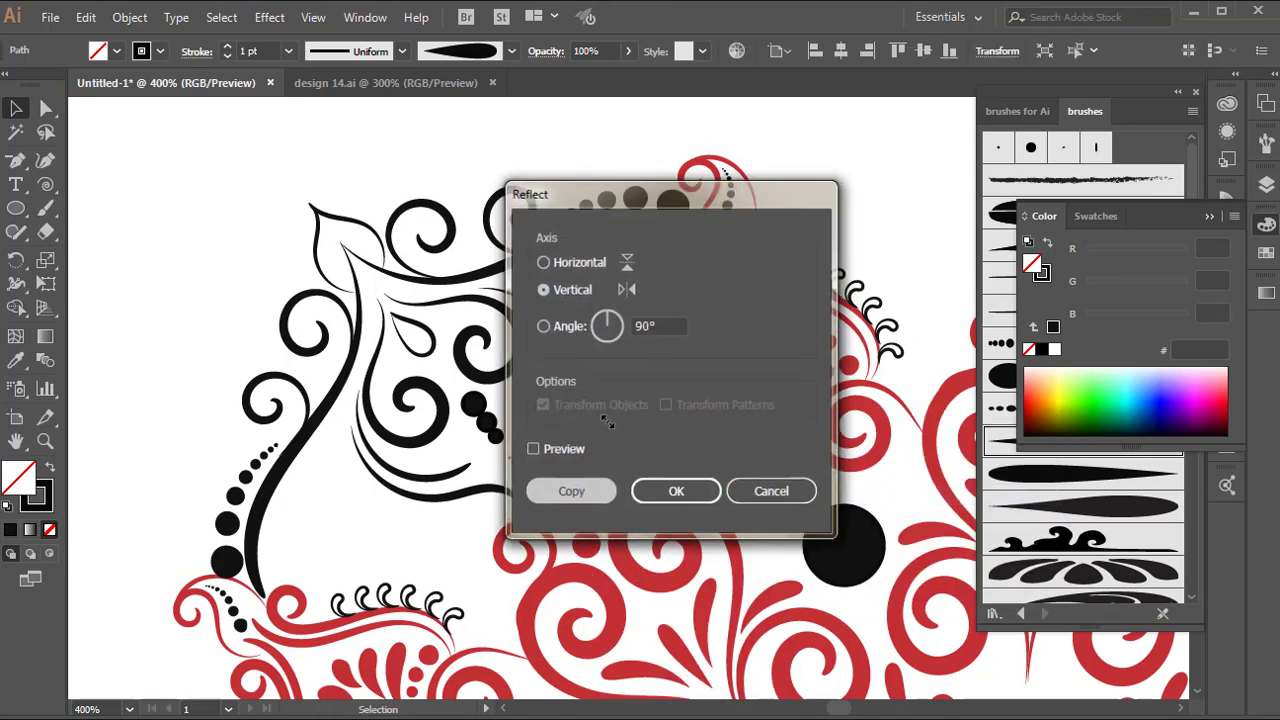
left_click(588, 497)
mouse_move(556, 391)
left_mouse_down()
mouse_move(474, 457)
mouse_move(362, 512)
left_mouse_up()
left_click_drag(402, 550, 480, 540)
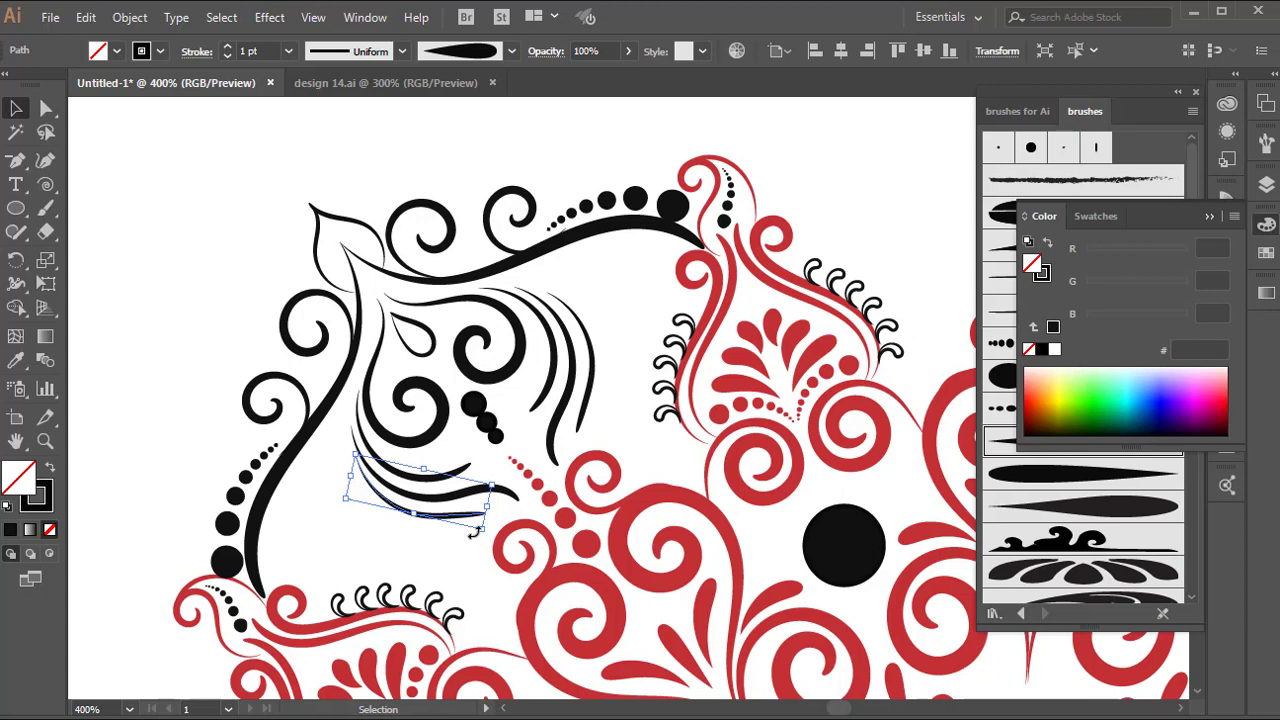
left_click_drag(474, 534, 466, 527)
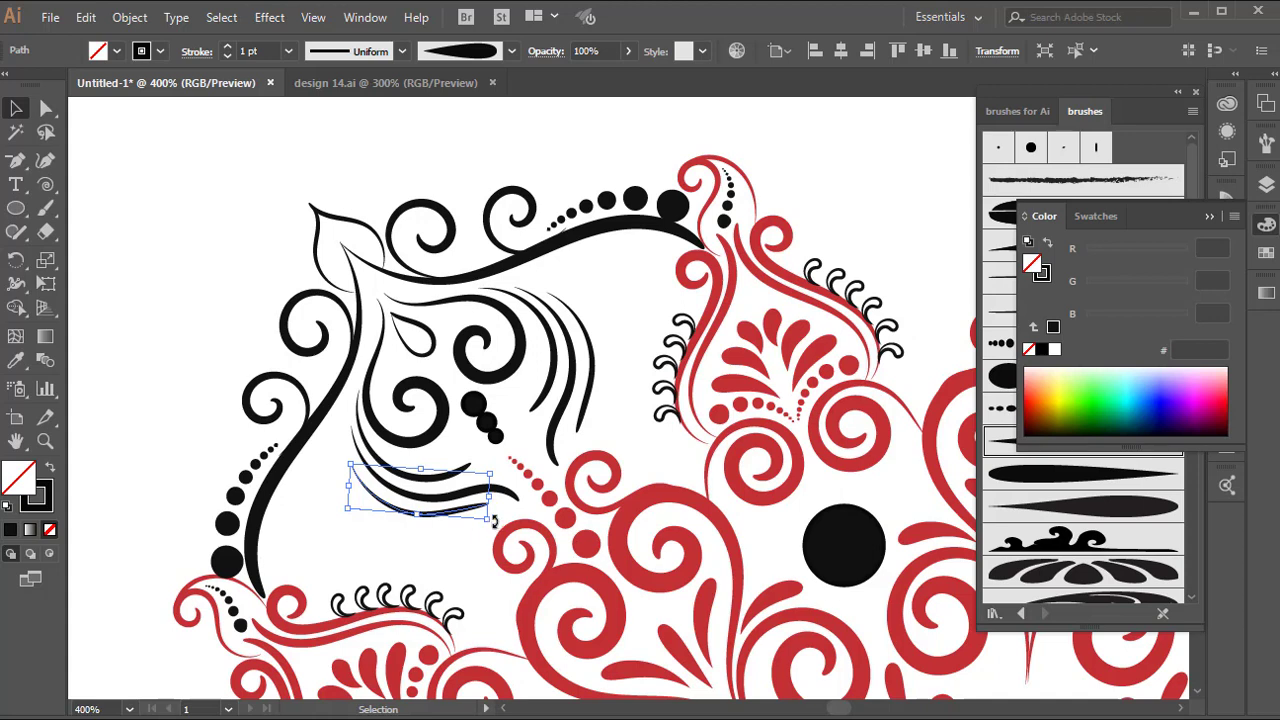
- Fine-tune the lowest tapered curve's rotation and group all pieces of the black outer border ornament
left_click_drag(498, 522, 497, 524)
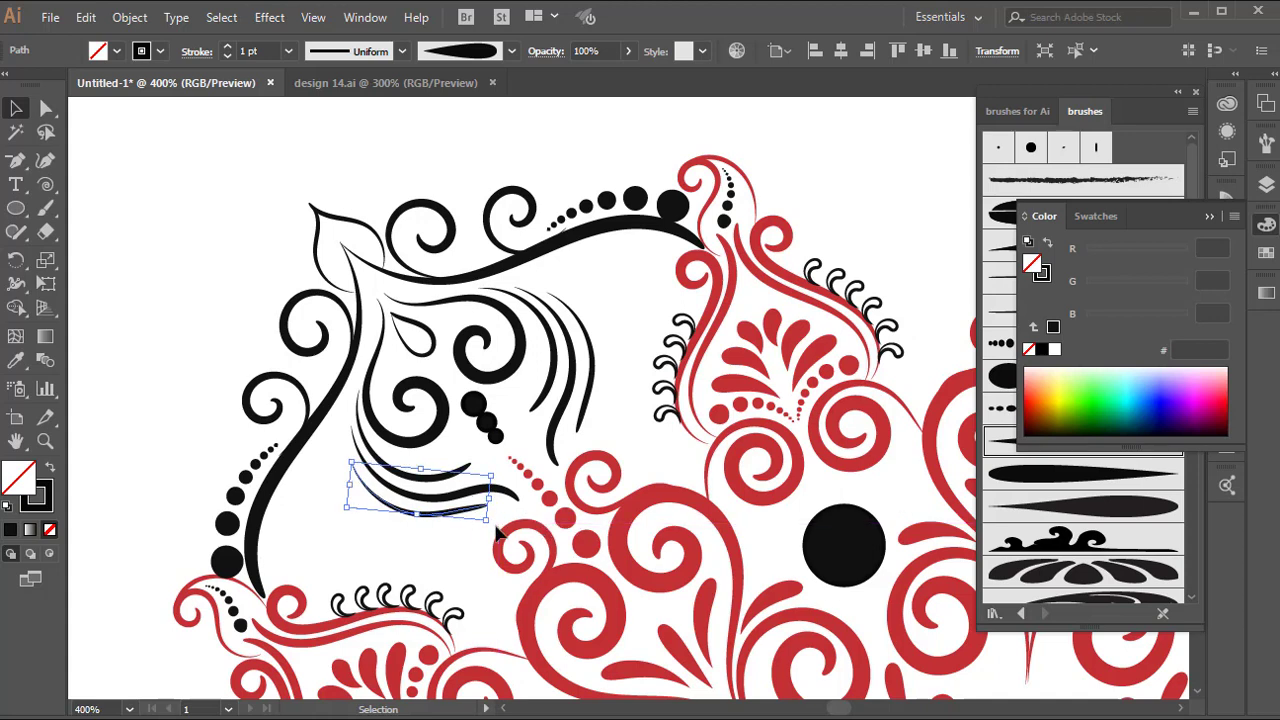
left_click(302, 528)
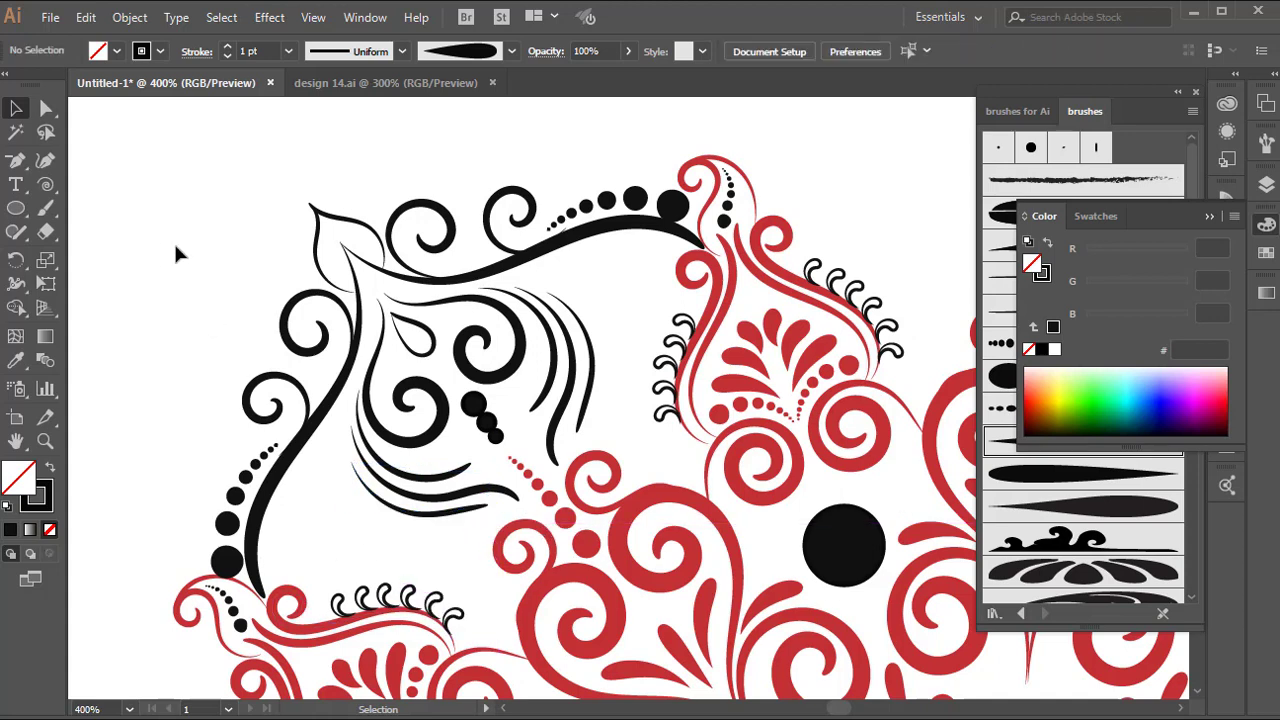
left_click_drag(179, 260, 239, 310)
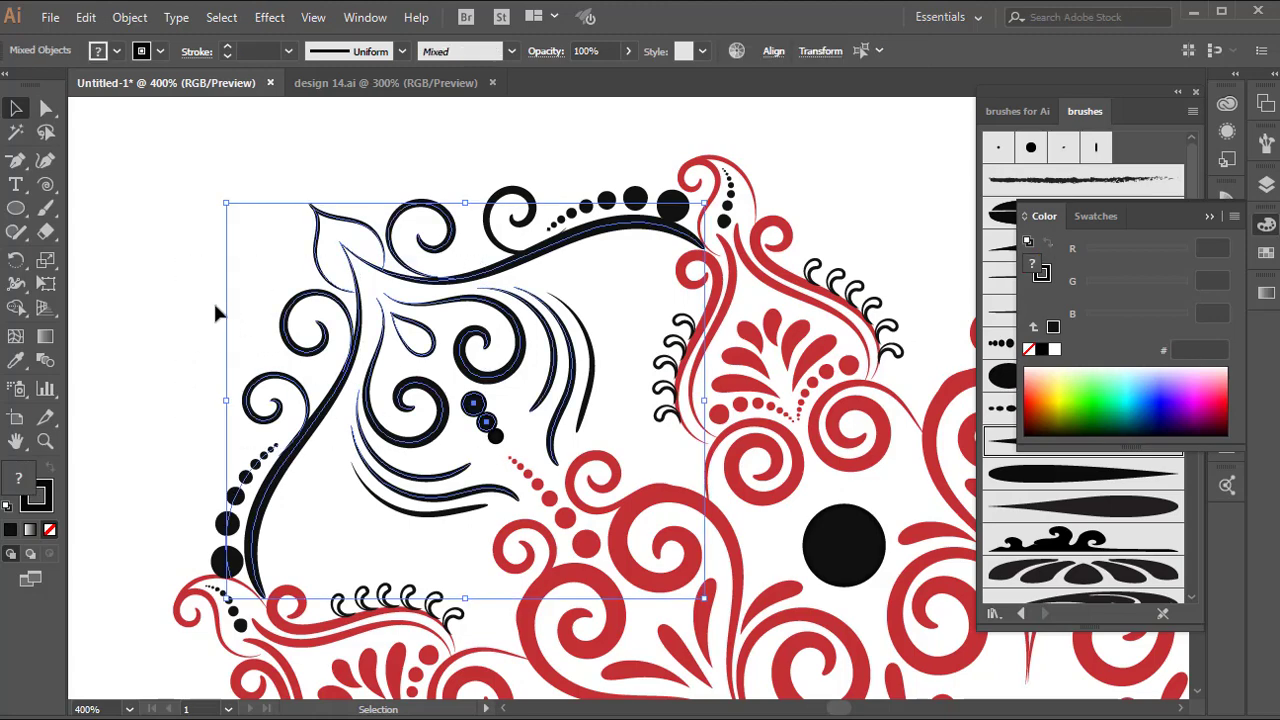
right_click(155, 310)
left_click(209, 434)
key("ctrl+1")
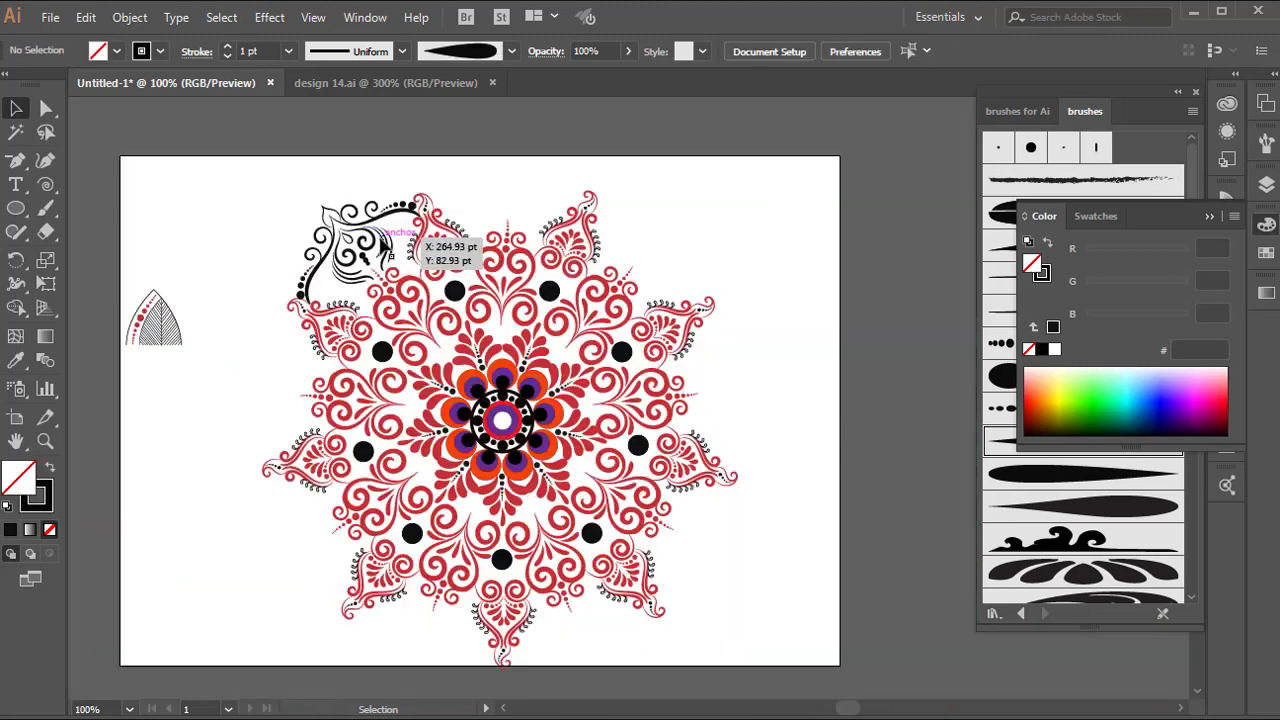
- Create a copy of the grouped black ornament rotated by 360/9 degrees around the mandala's centre
left_click(15, 259)
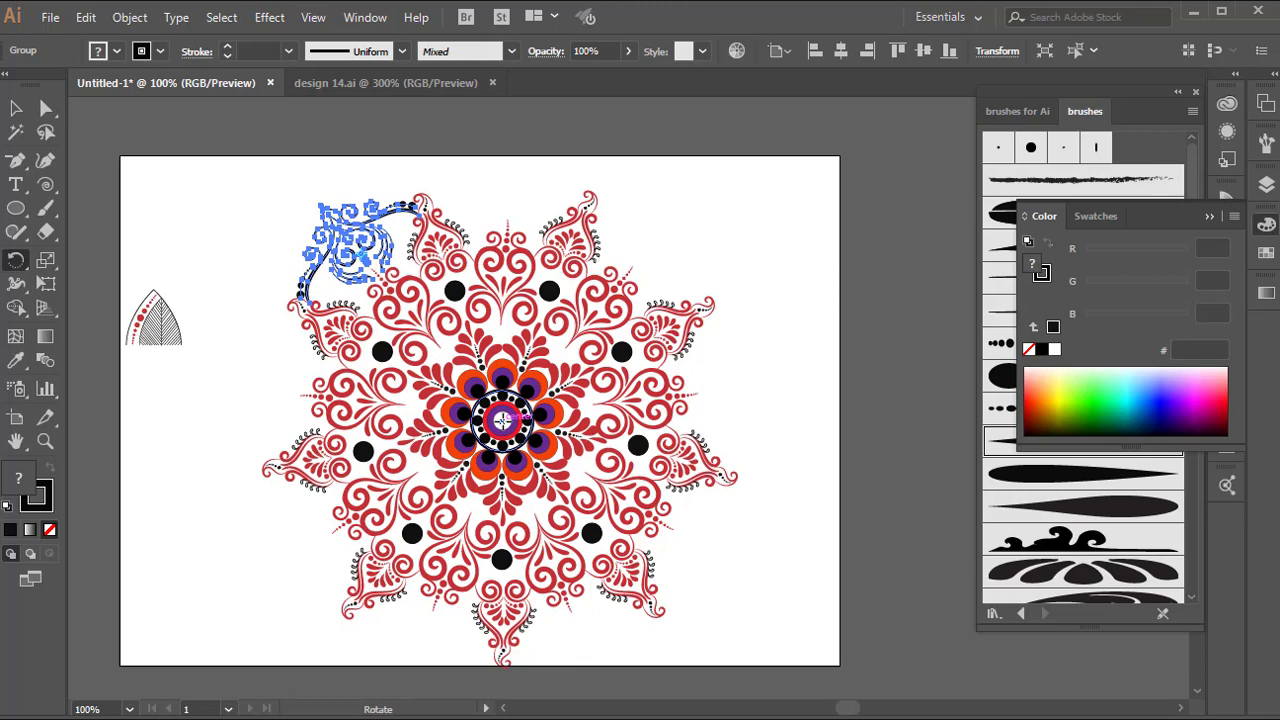
left_click(502, 420, "alt")
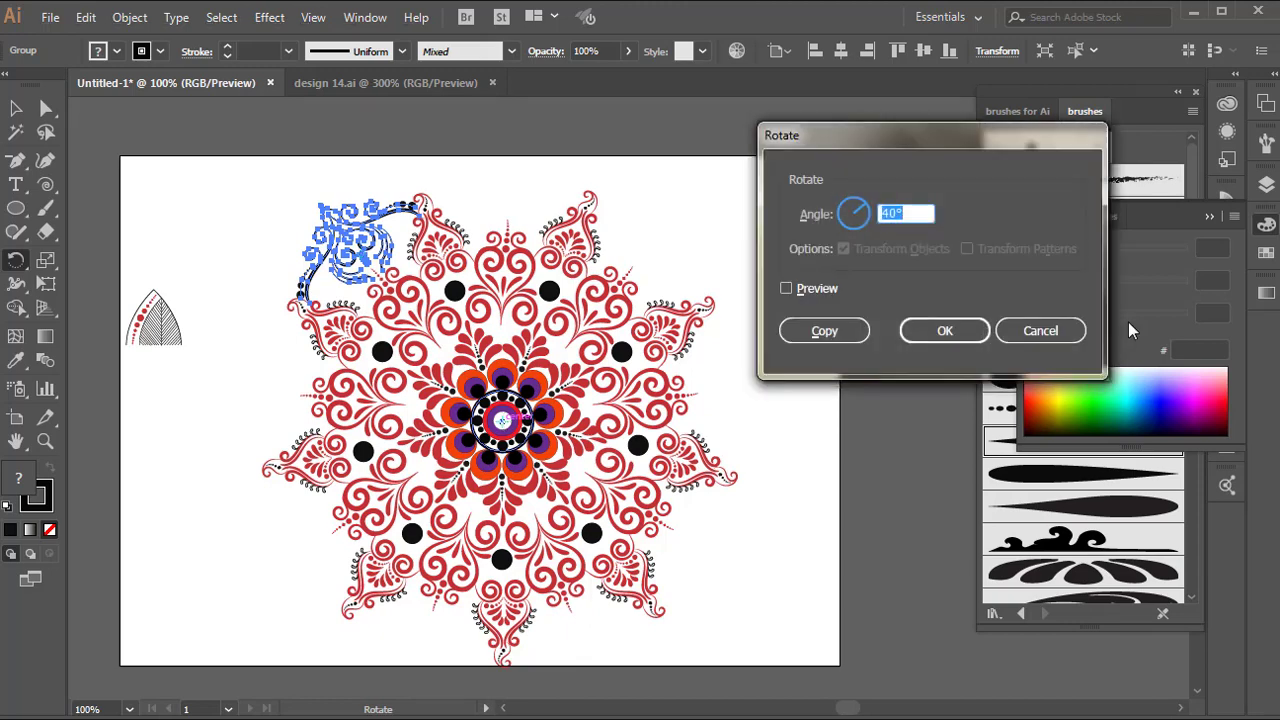
key("BackSpace")
type("360/9")
left_click(790, 331)
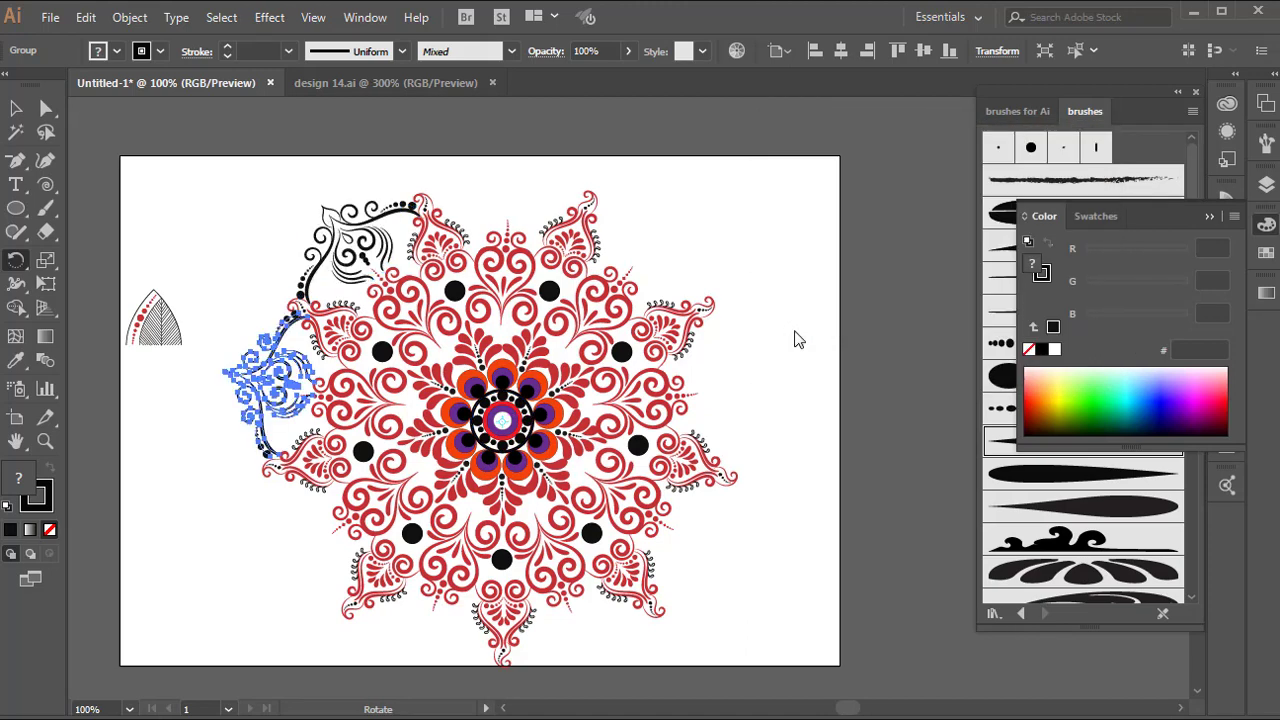
- Repeat the rotated copy of the black ornament until nine of them ring the mandala, and clear the selection
key("ctrl+d")
key("ctrl+d")
key("ctrl+d")
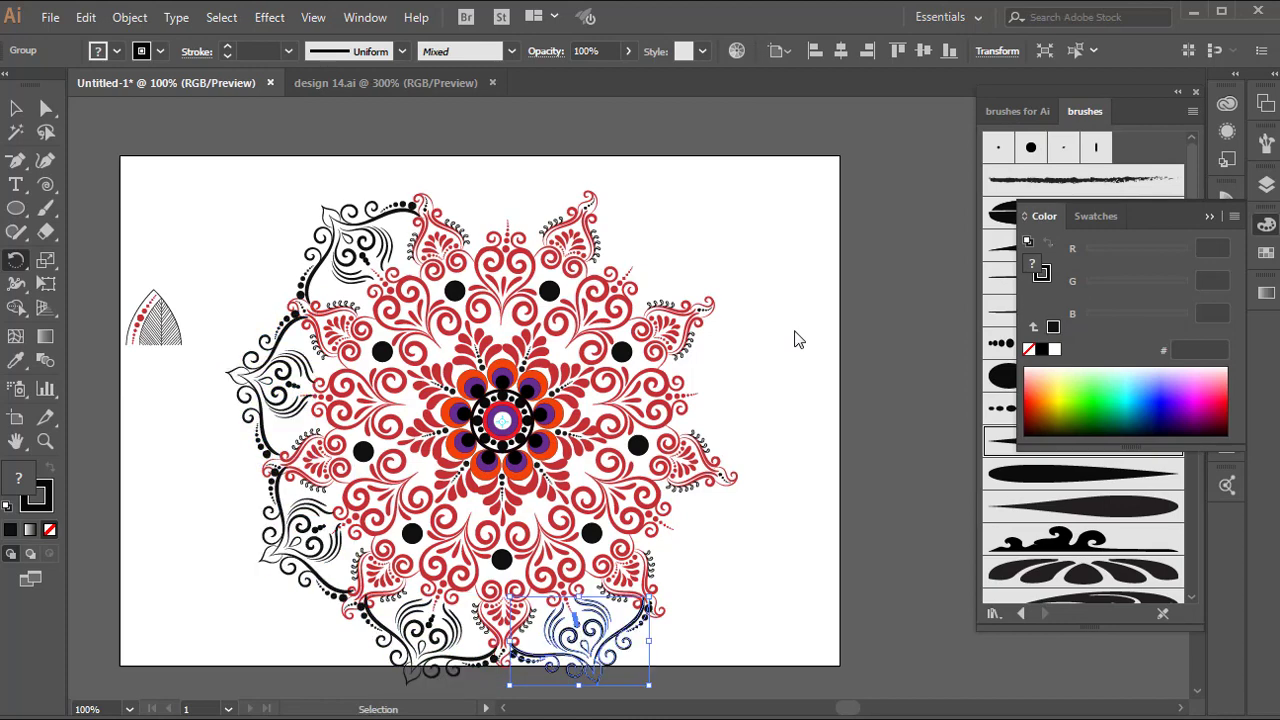
key("ctrl+d")
key("ctrl+d")
key("ctrl+d")
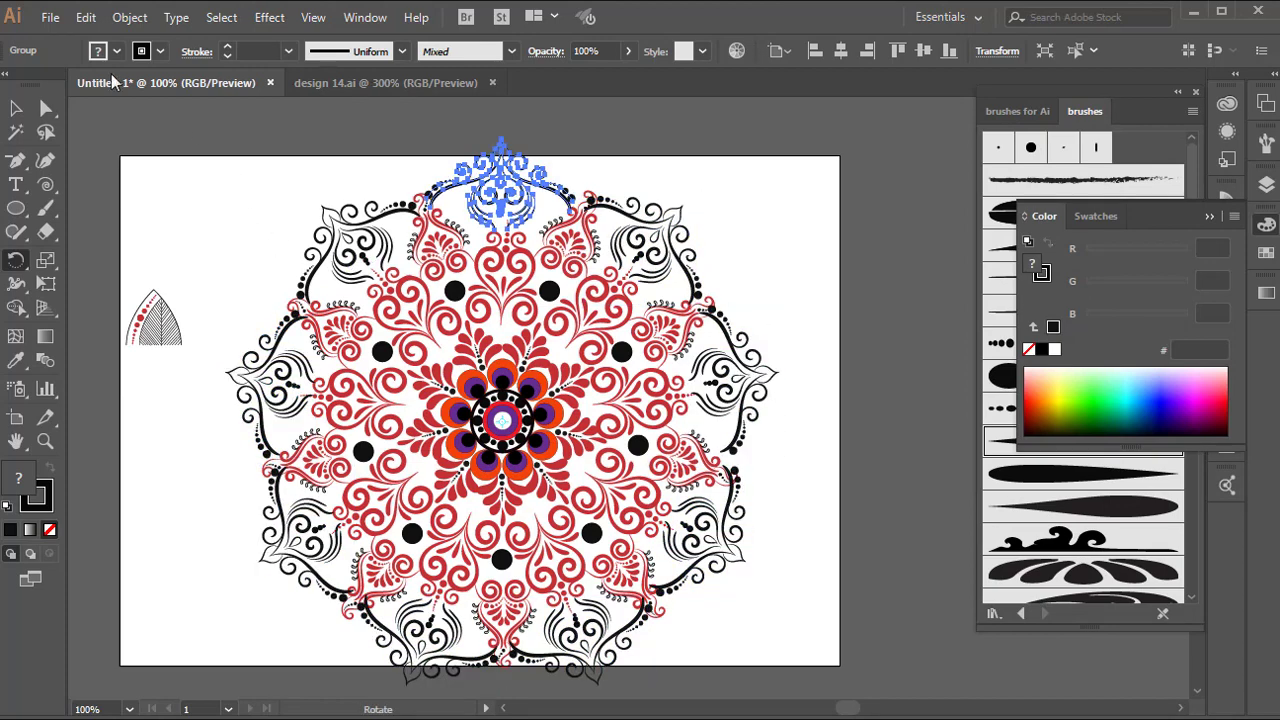
left_click(15, 107)
left_click(227, 194)
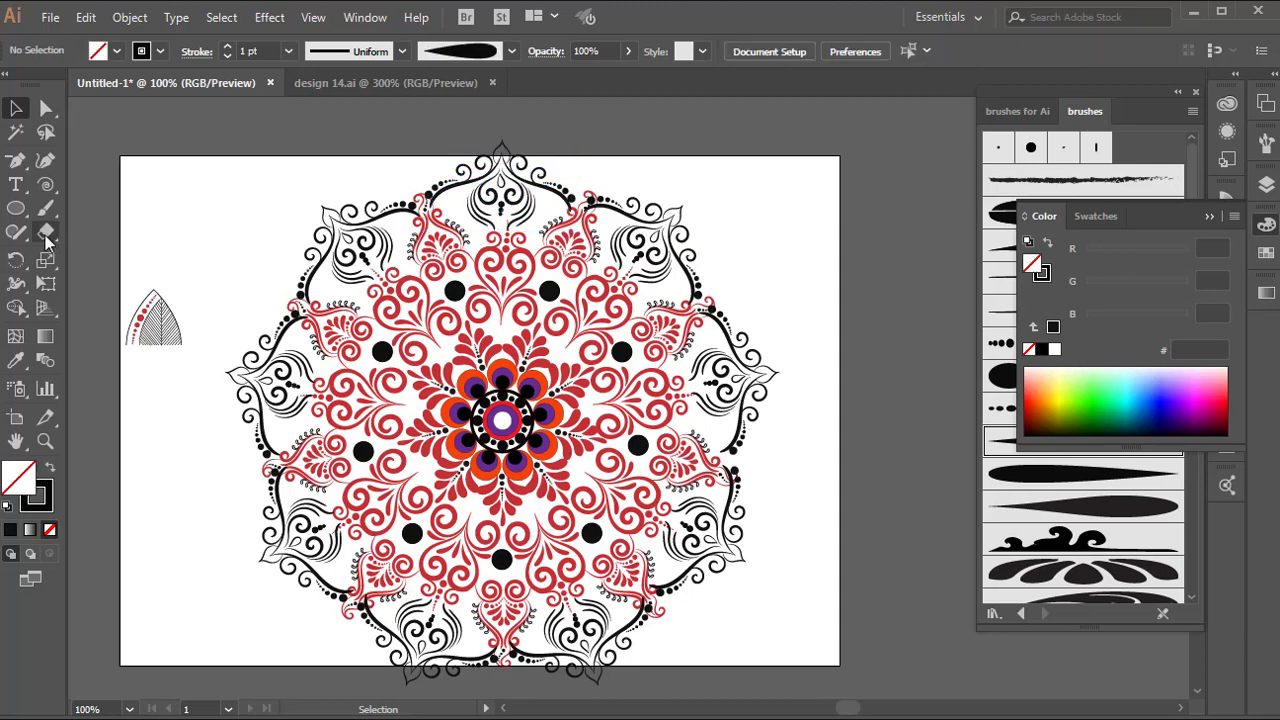
- Extend the artboard above and below the mandala to a height of 587 pt and delete the leftover leaf motif beside it
left_click(15, 417)
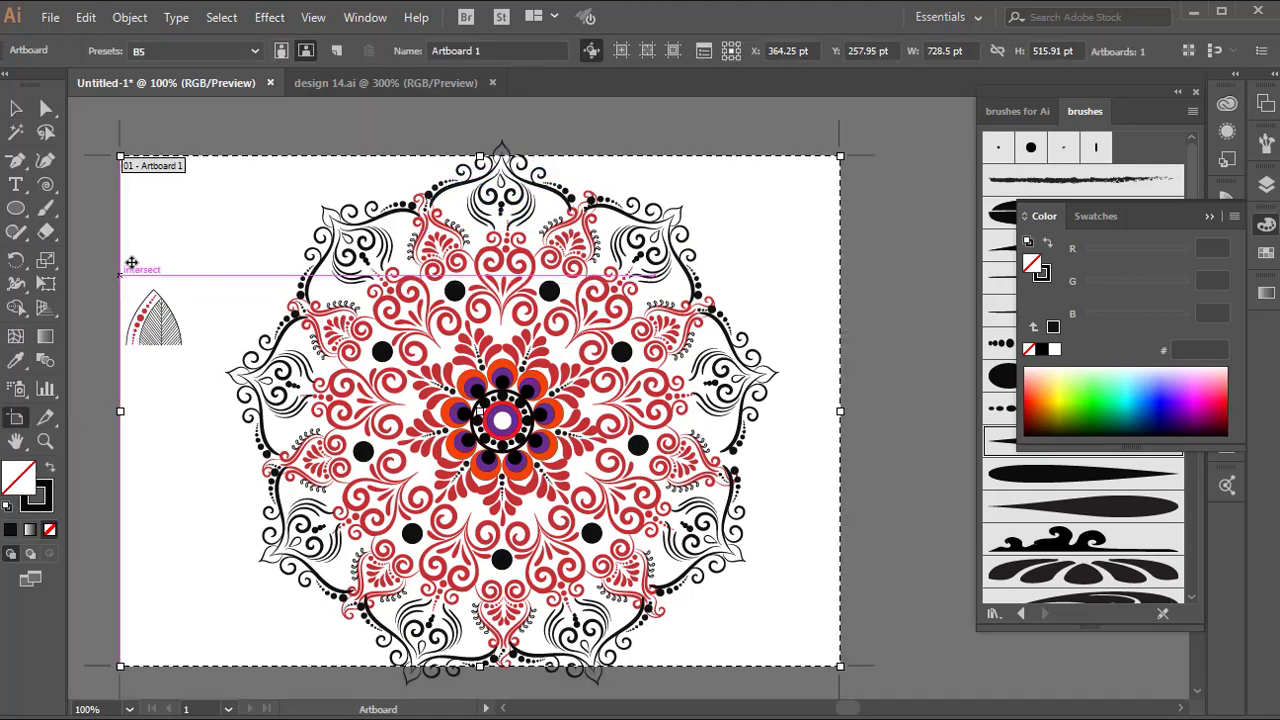
left_click_drag(500, 148, 500, 117)
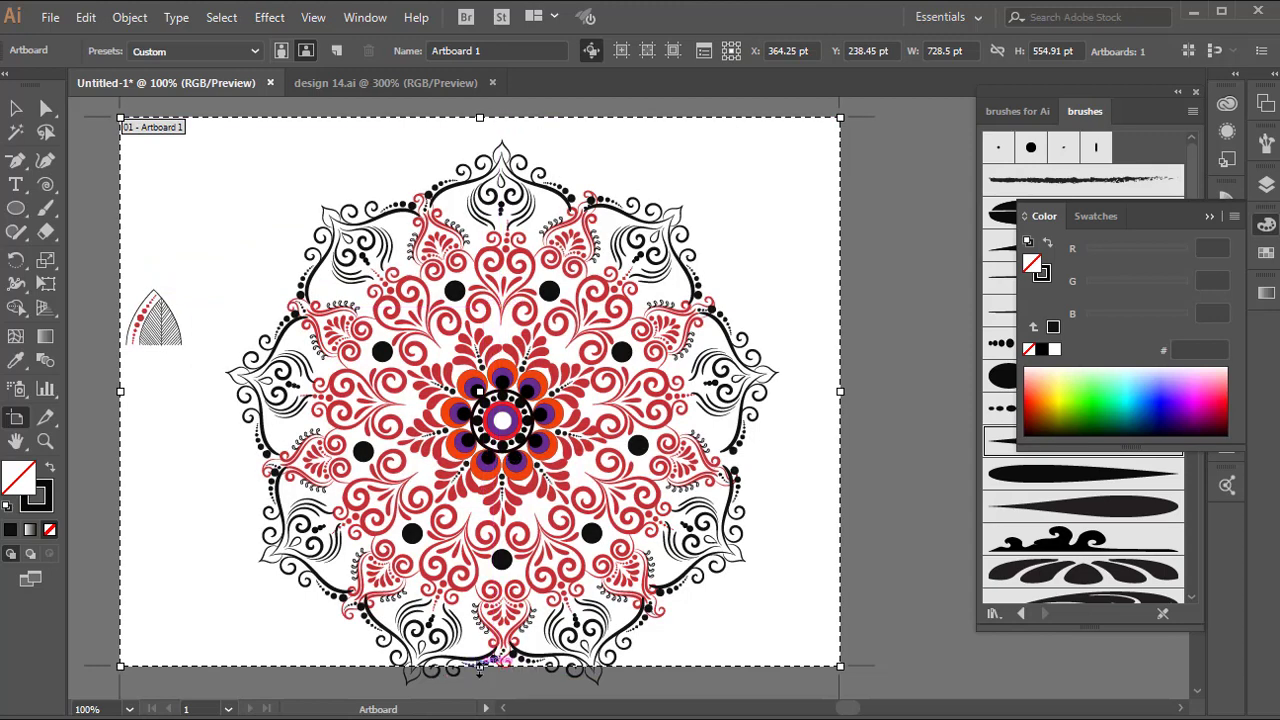
left_click_drag(480, 668, 480, 697)
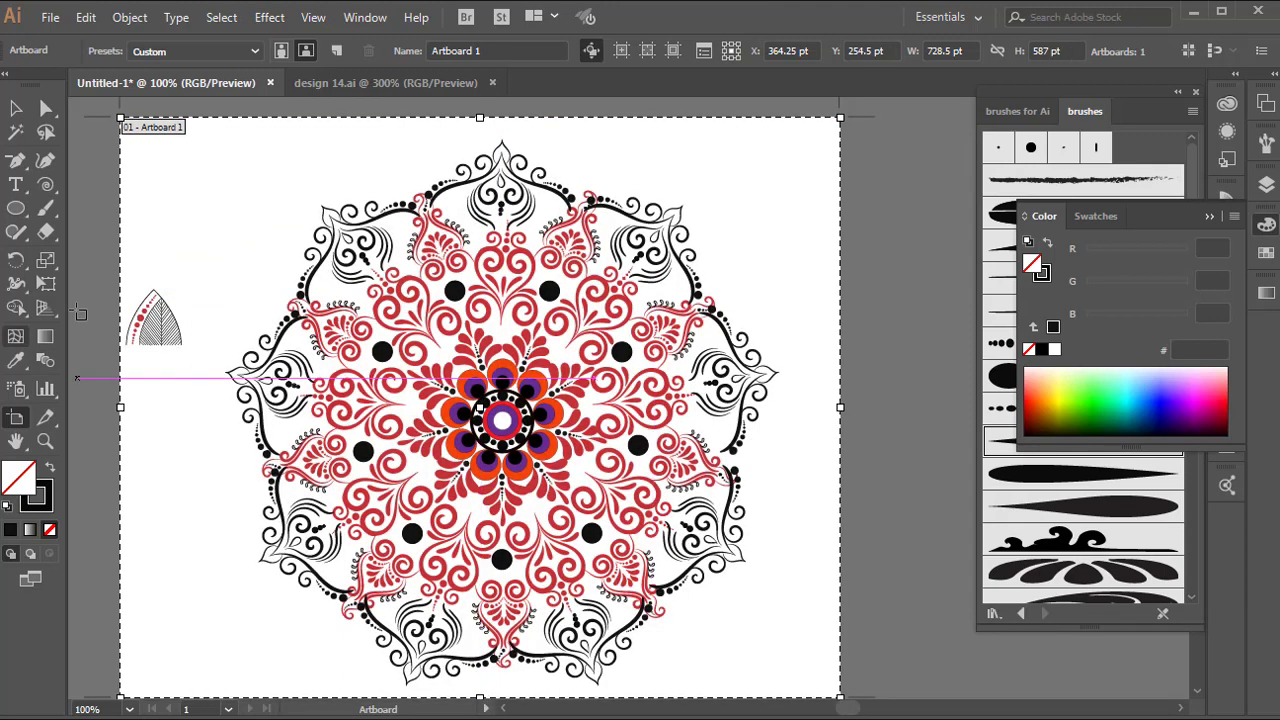
key("v")
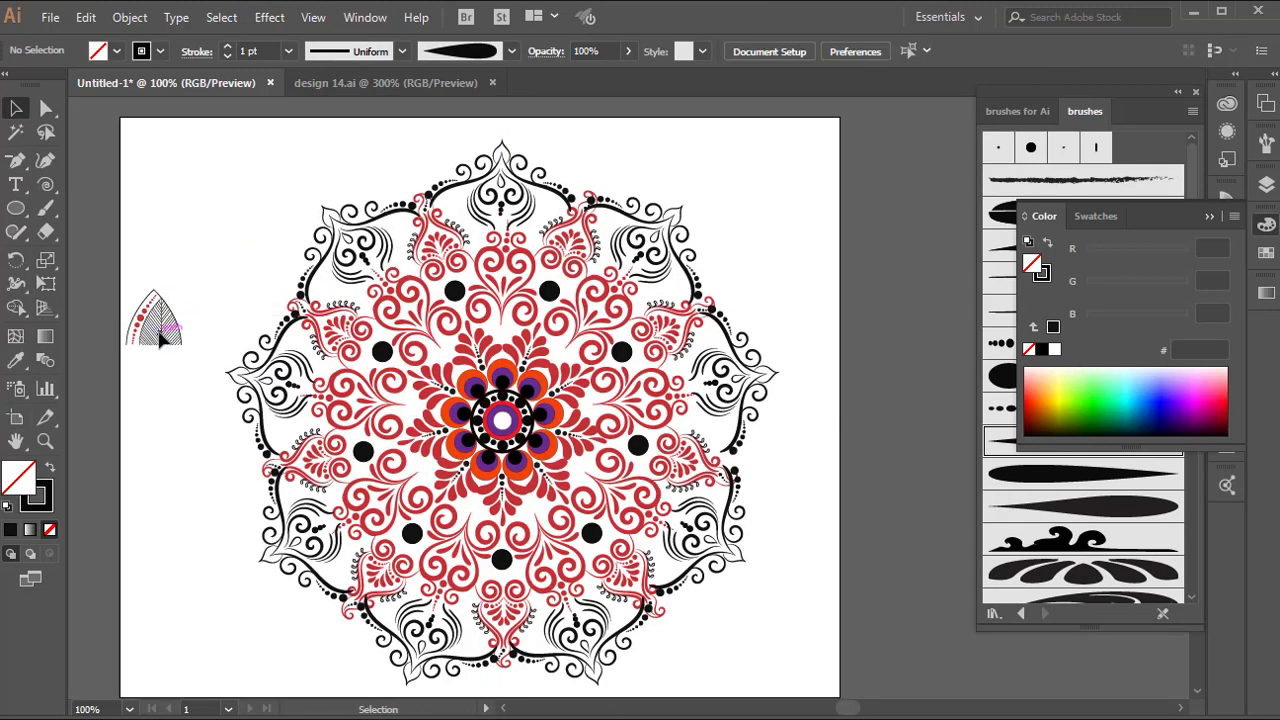
left_click(162, 332)
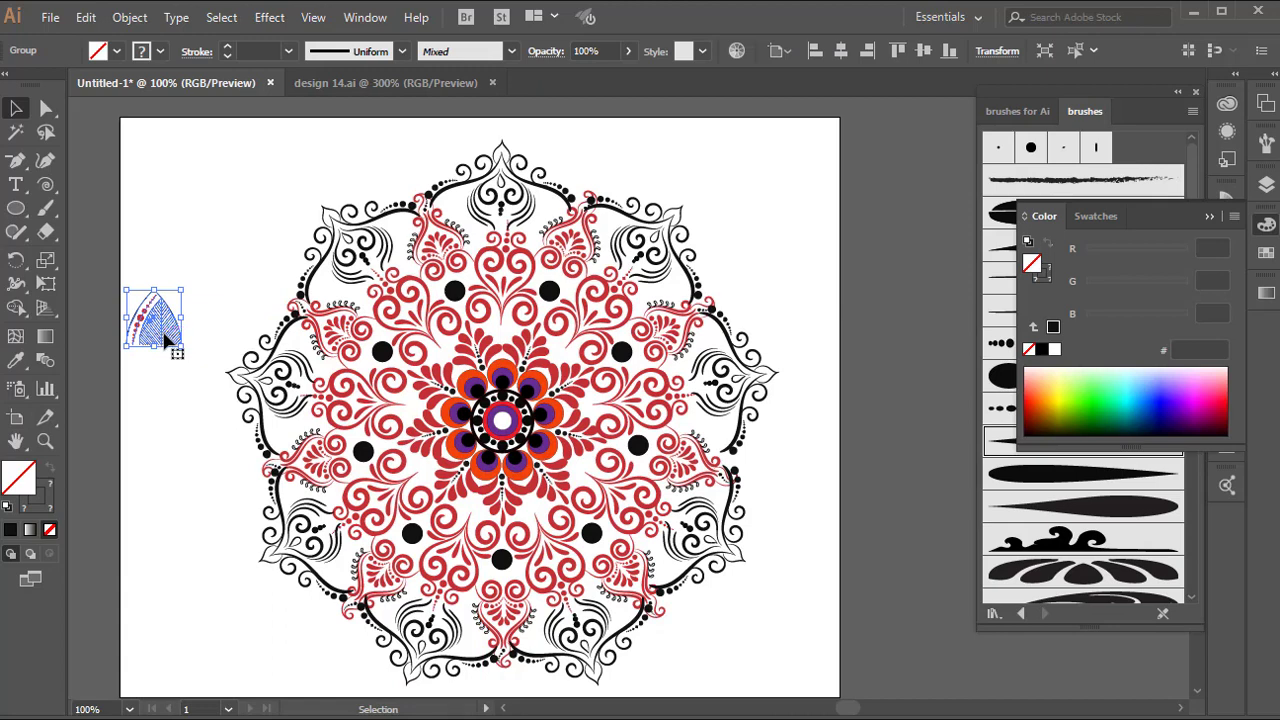
key("Delete")
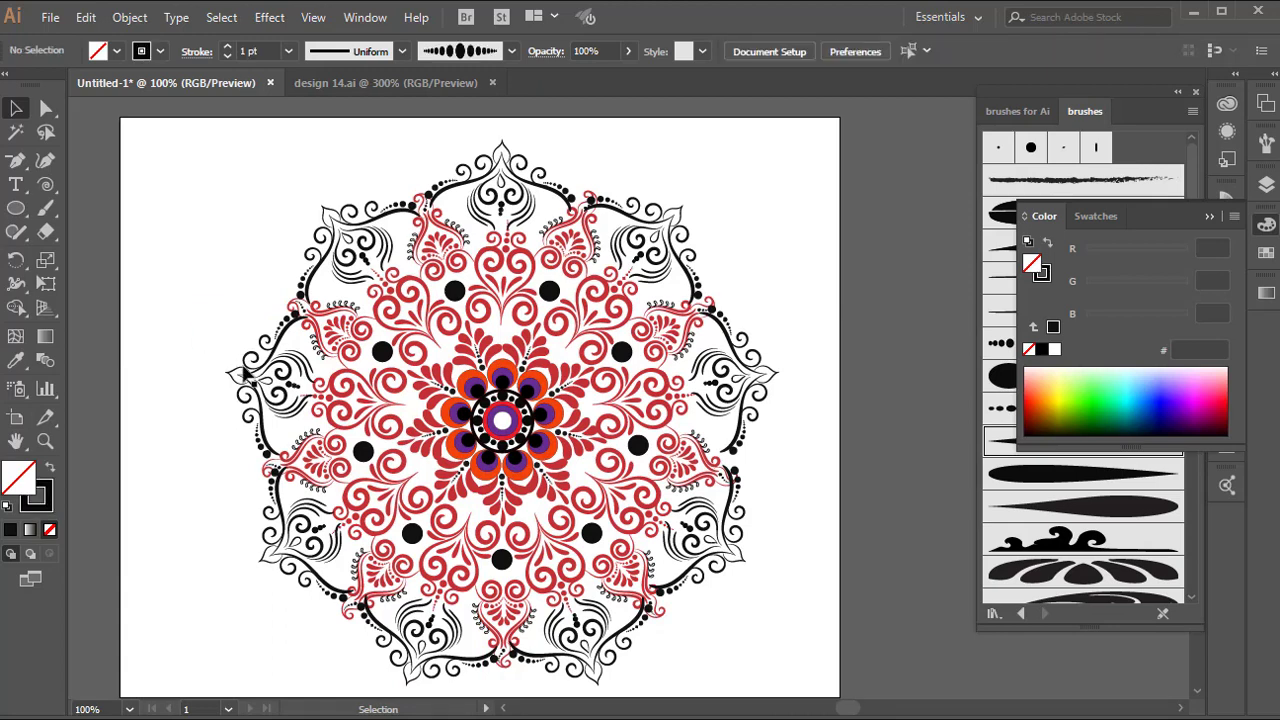
- Draw a rectangle covering the whole artboard and fill it with near-black 0C0C0C
scroll(410, 325, "down", 1)
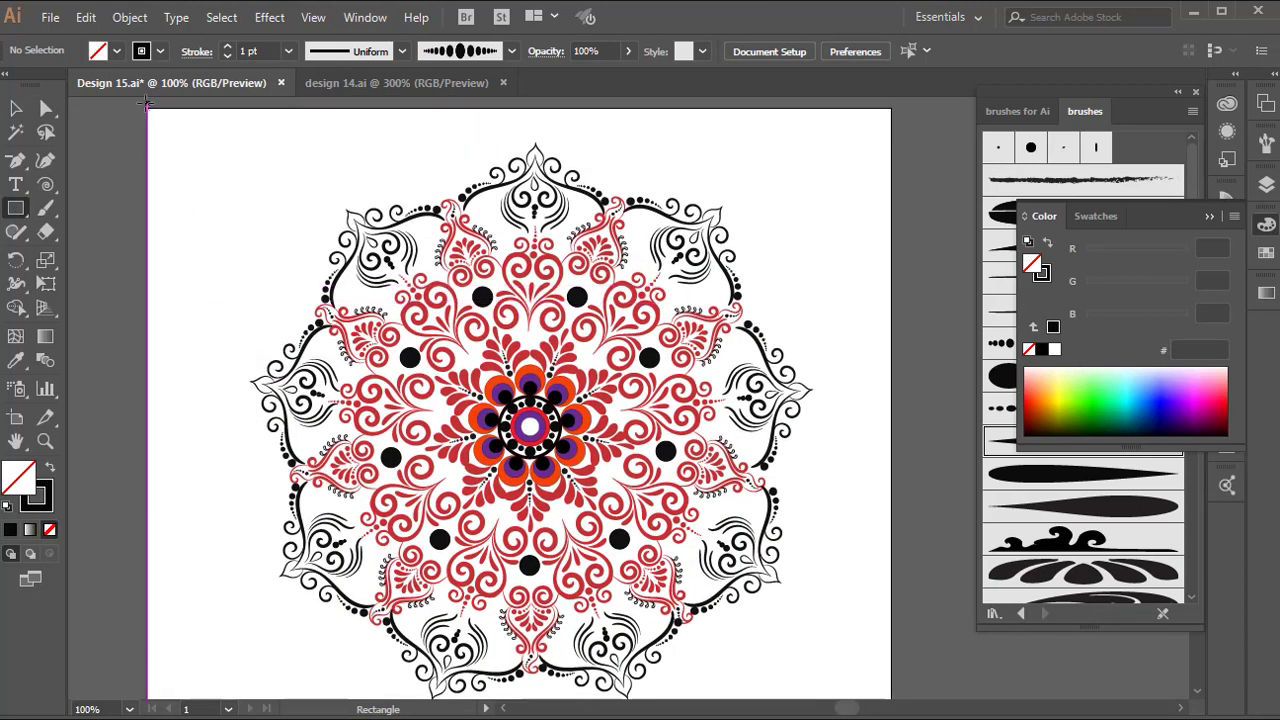
left_click_drag(147, 107, 891, 610)
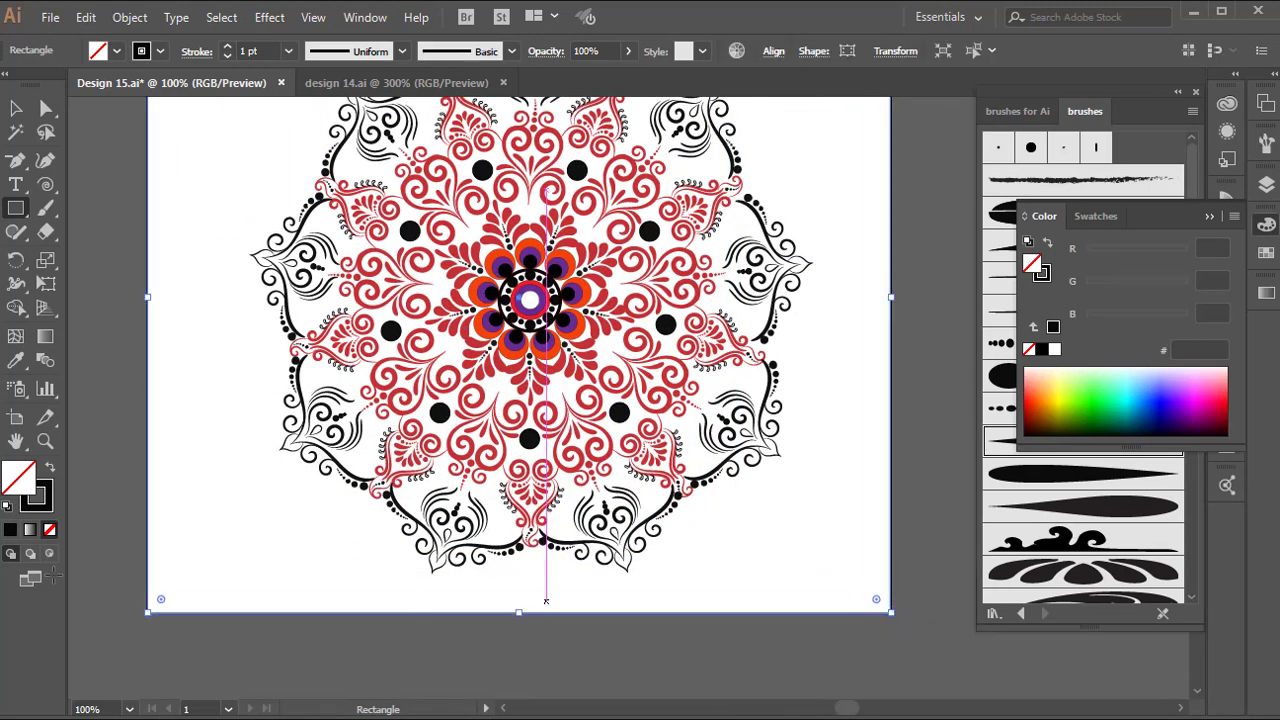
double_click(27, 492)
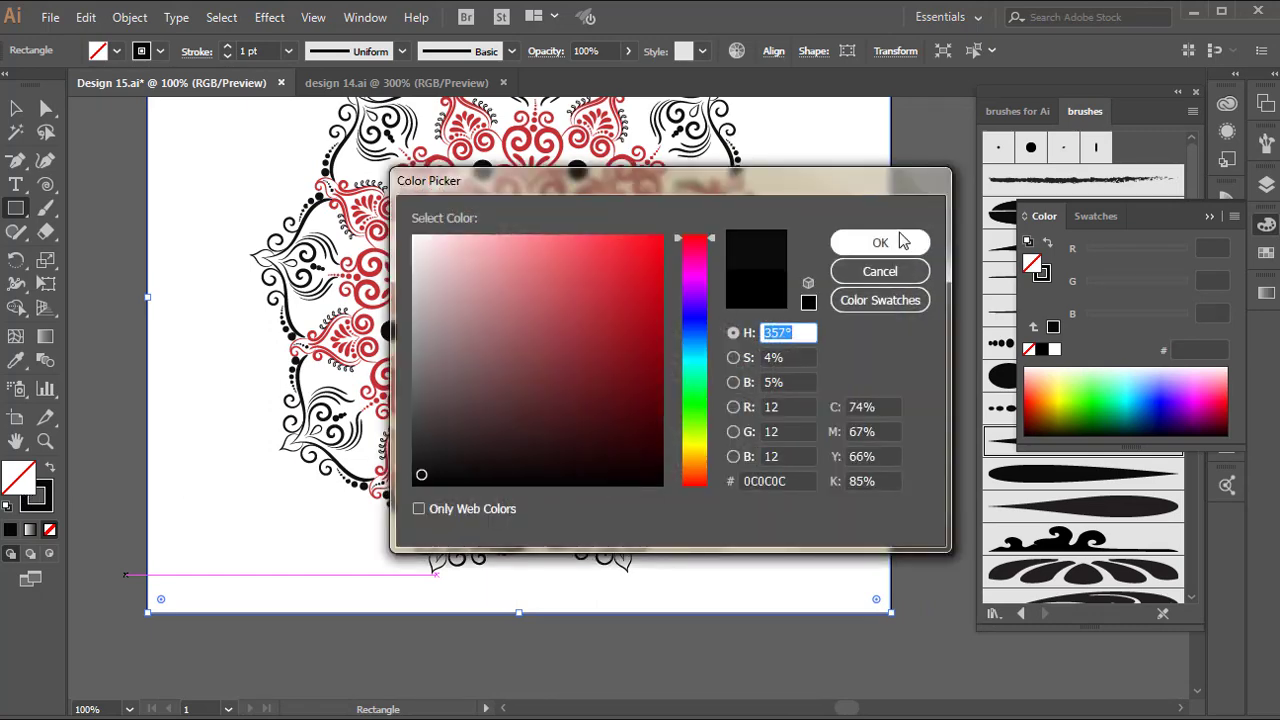
left_click(880, 242)
scroll(615, 357, "up", 1)
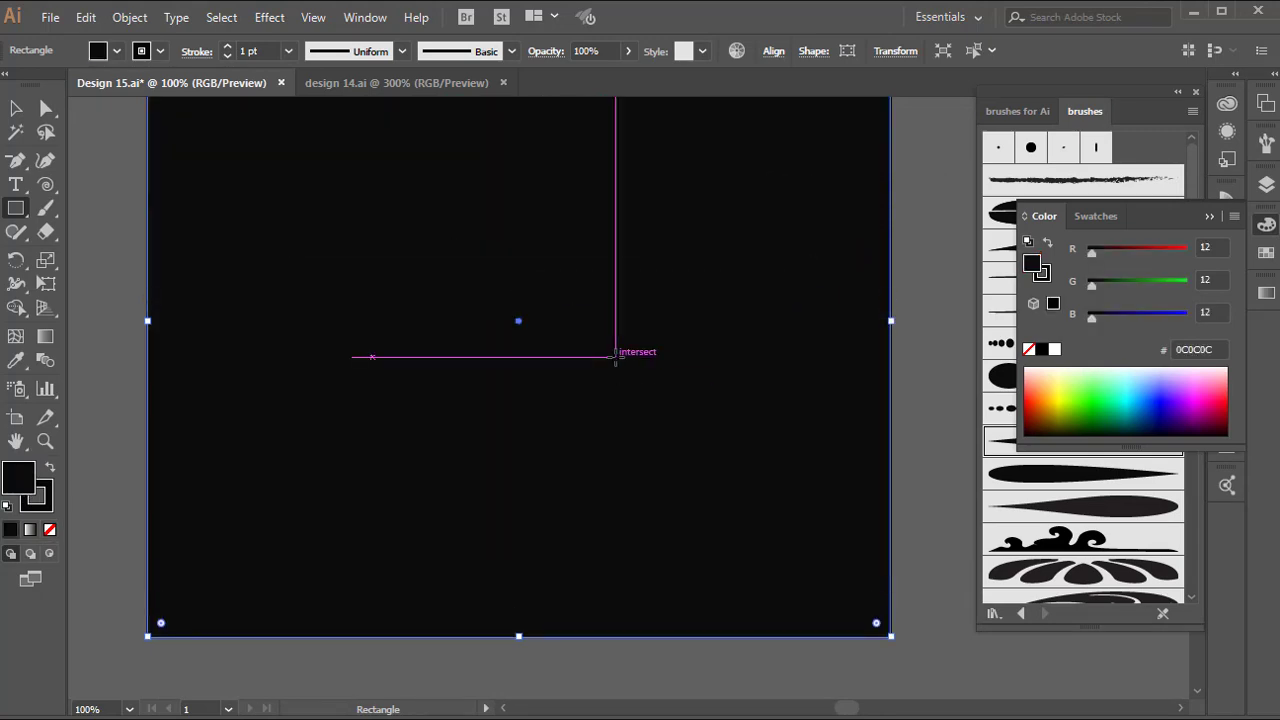
scroll(615, 357, "up", 2)
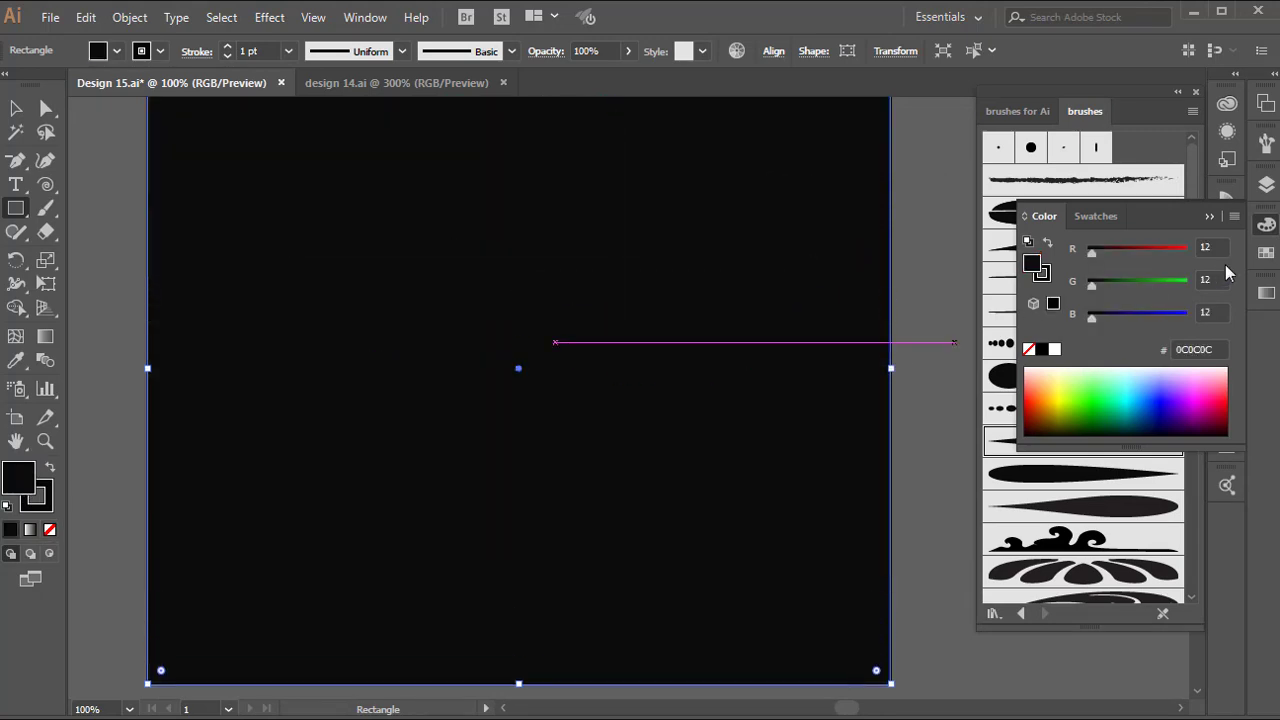
- Collapse and dock the floating brush libraries, and move the colour controls clear of the workspace edge
left_click(1178, 94)
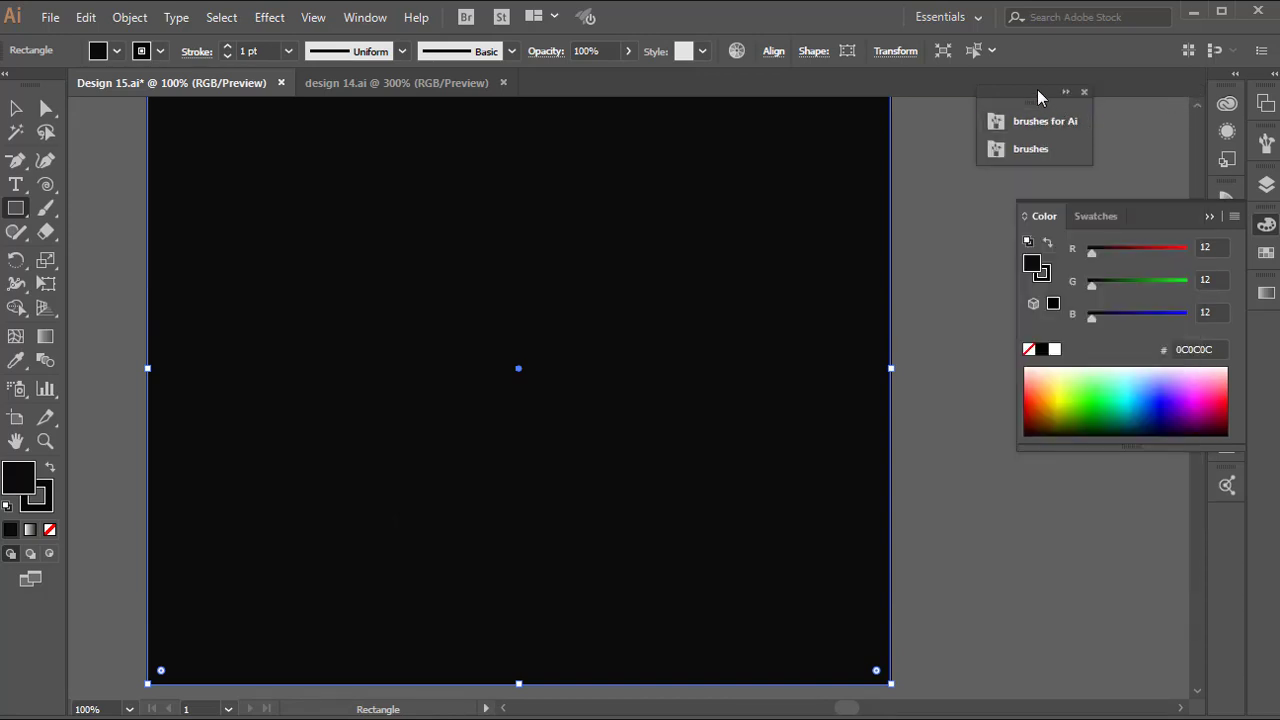
mouse_move(1040, 94)
left_mouse_down()
mouse_move(1270, 300)
mouse_move(1262, 370)
left_mouse_up()
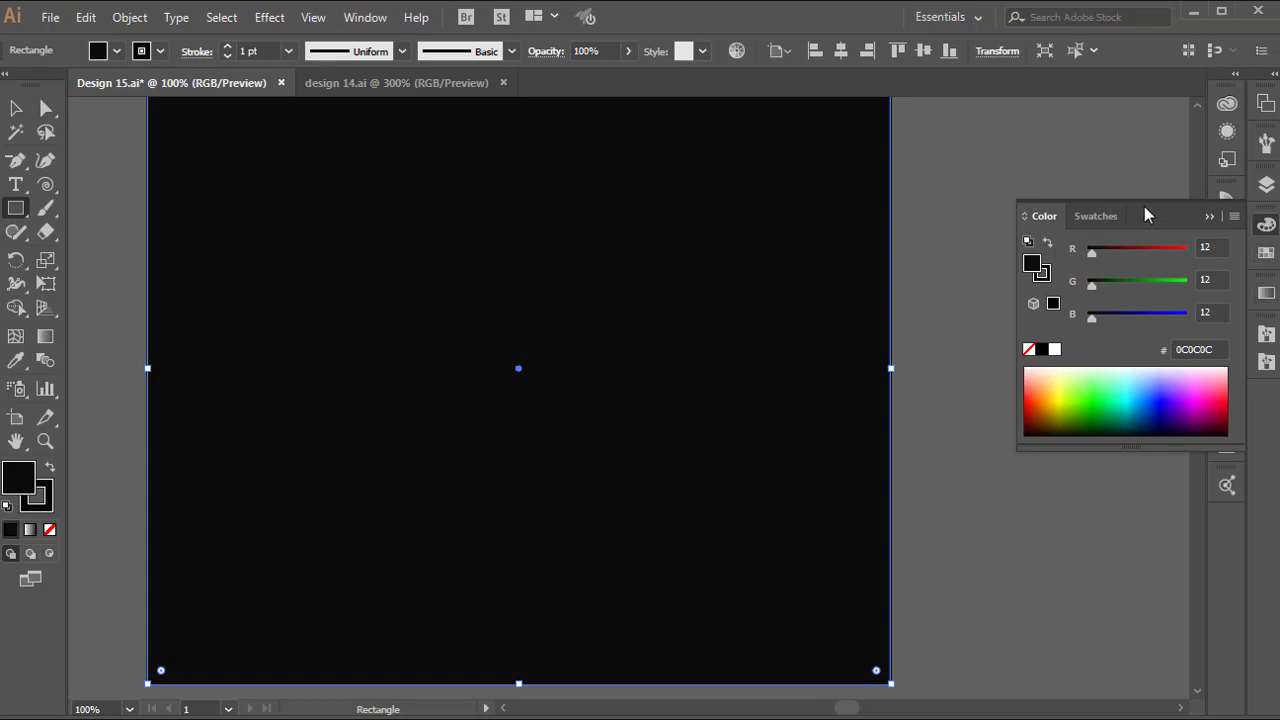
left_click_drag(1146, 211, 1059, 89)
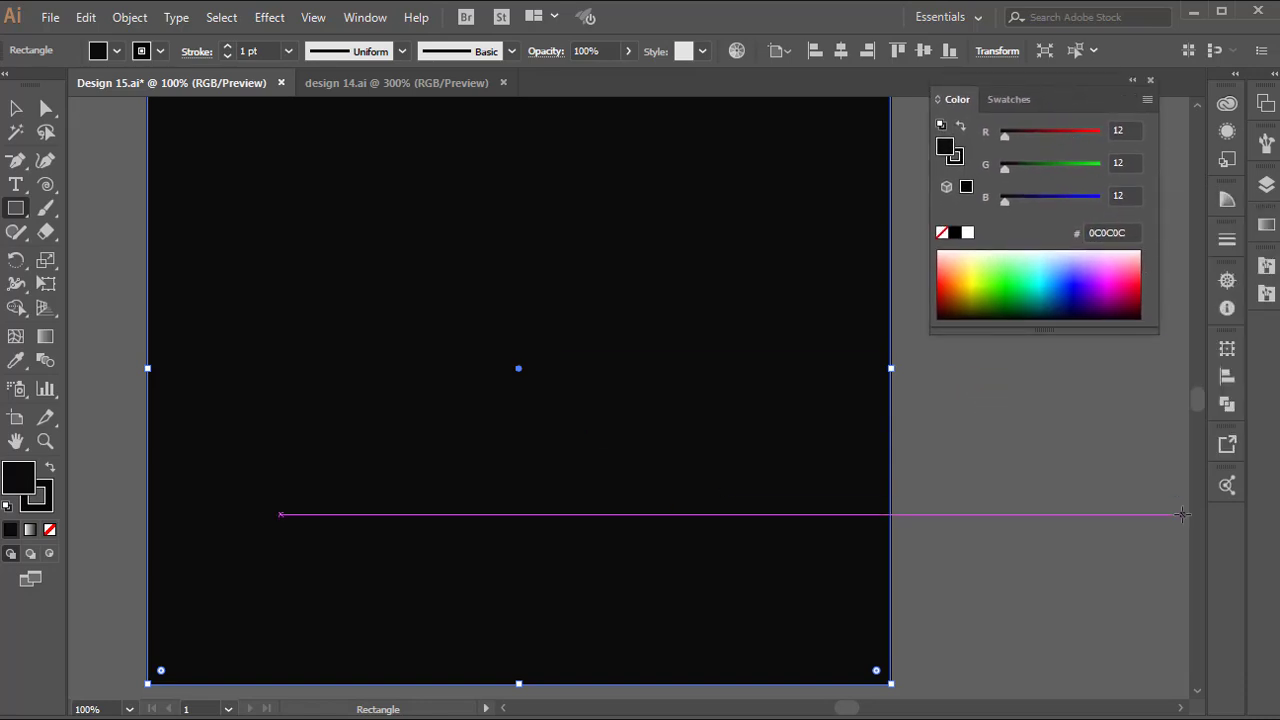
left_click_drag(1266, 292, 1066, 351)
left_click(16, 108)
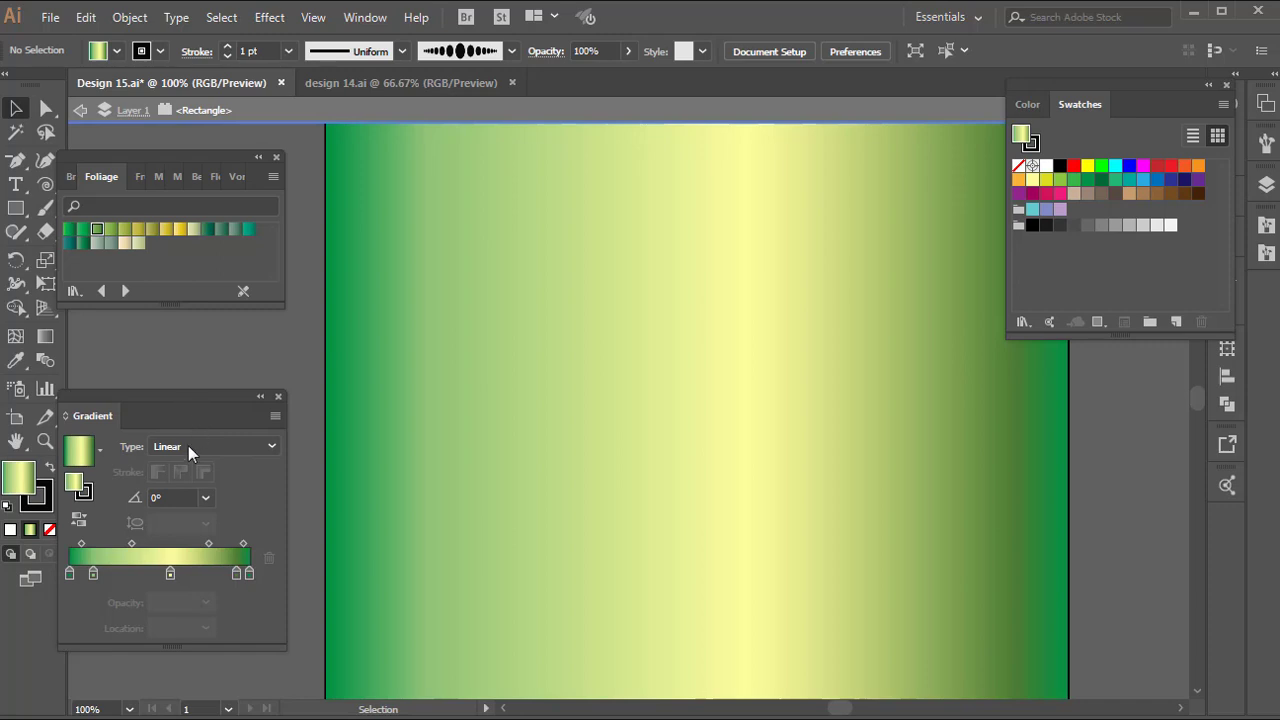
- Shift the background gradient's dark green stop to 91.94% and the light green stop to 10.75%, and leave isolation mode
left_click(238, 578)
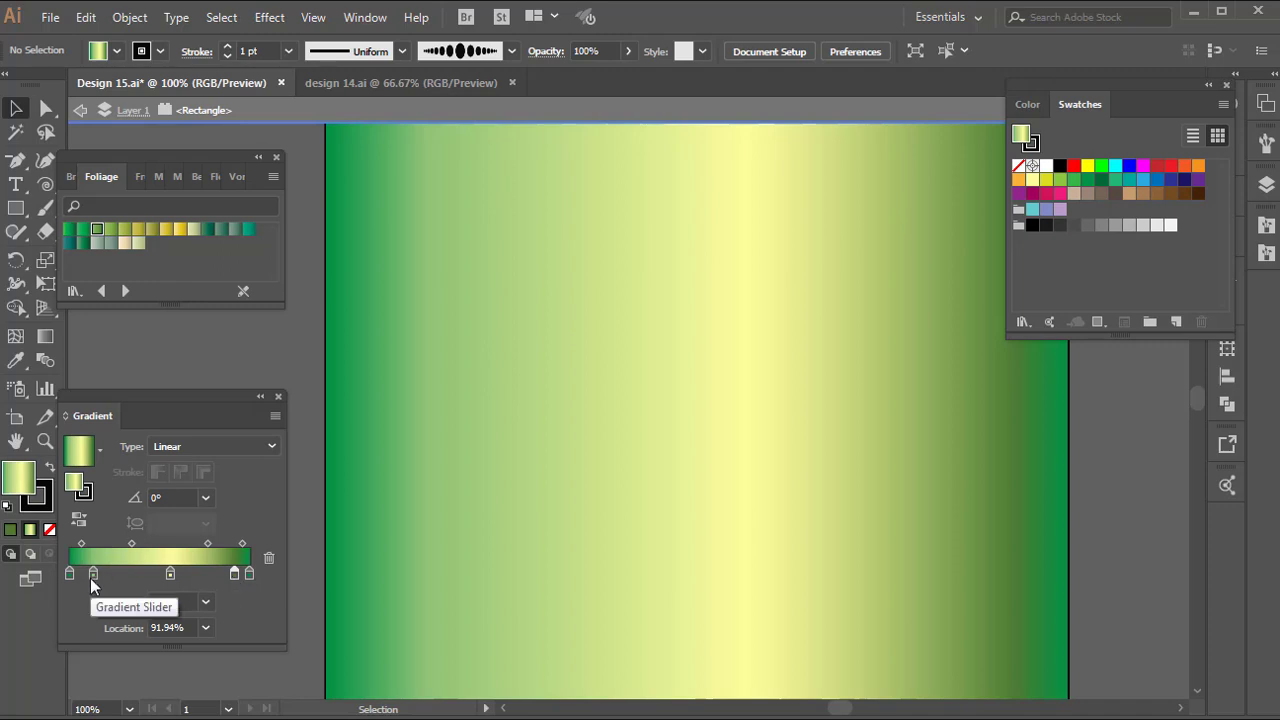
left_click_drag(91, 585, 87, 585)
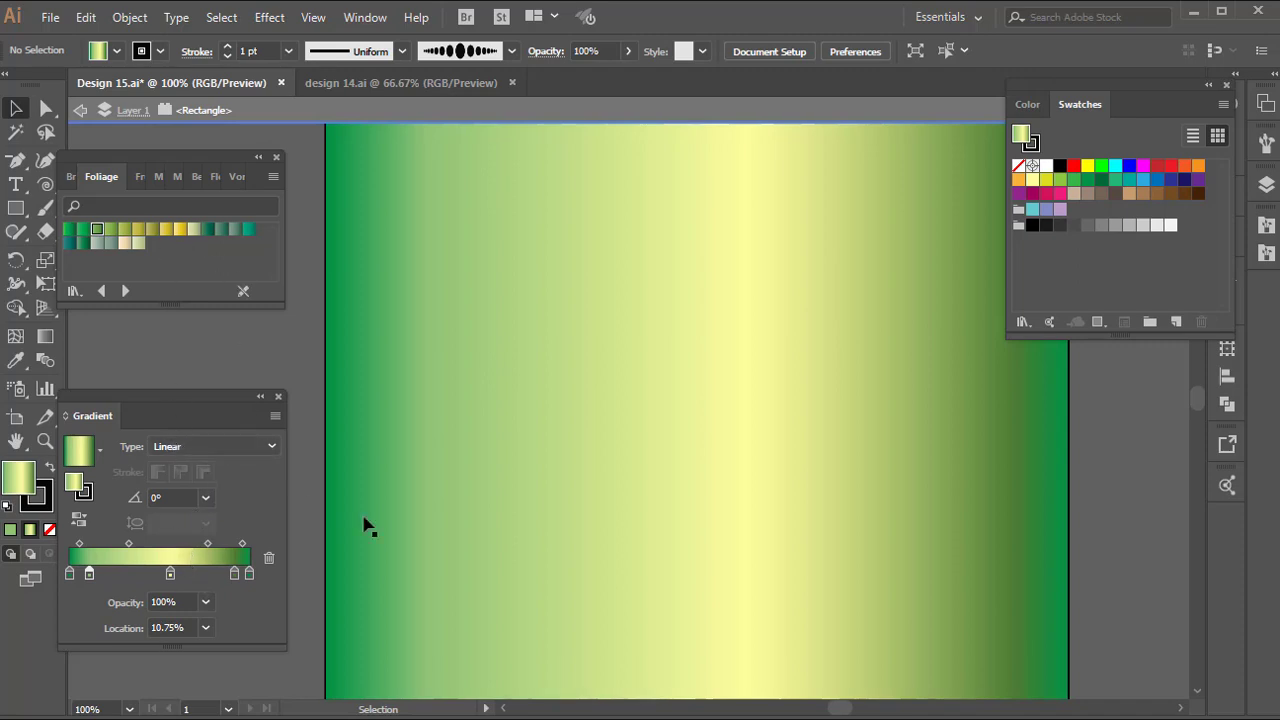
double_click(1123, 451)
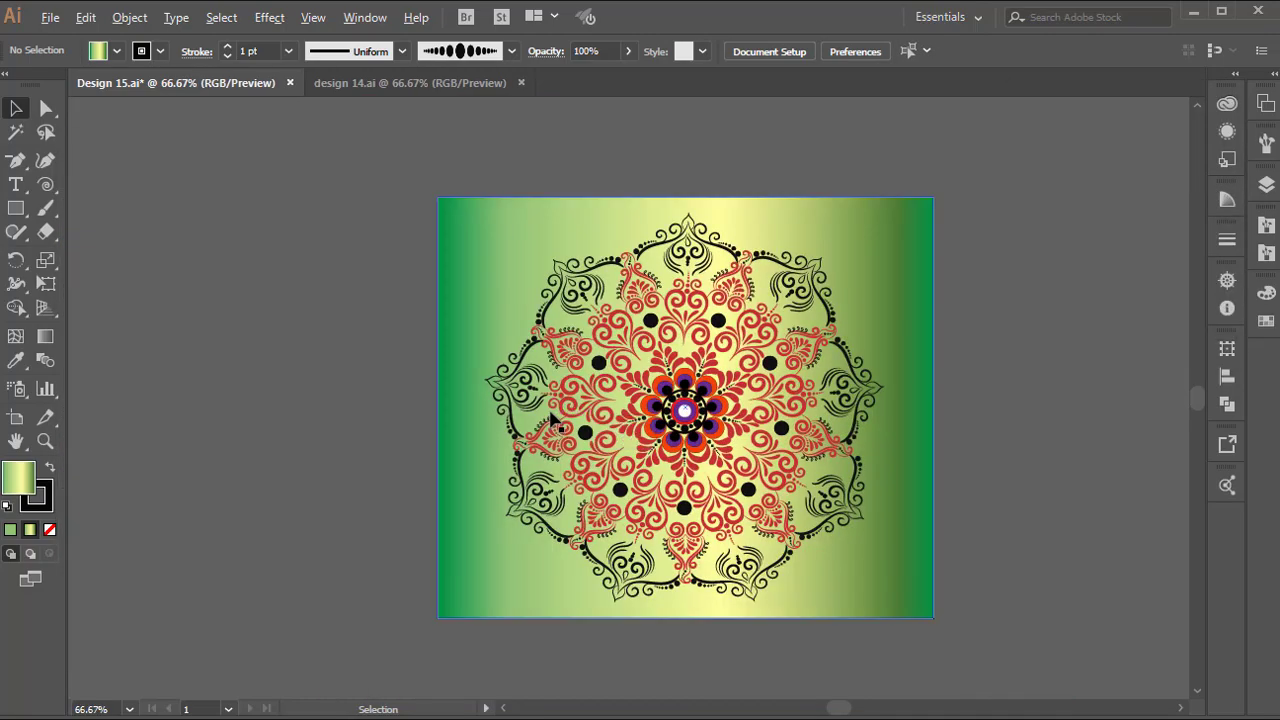
- Inspect the mandala's central flower up close and review the whole design against the gradient background
scroll(553, 410, "up", 1)
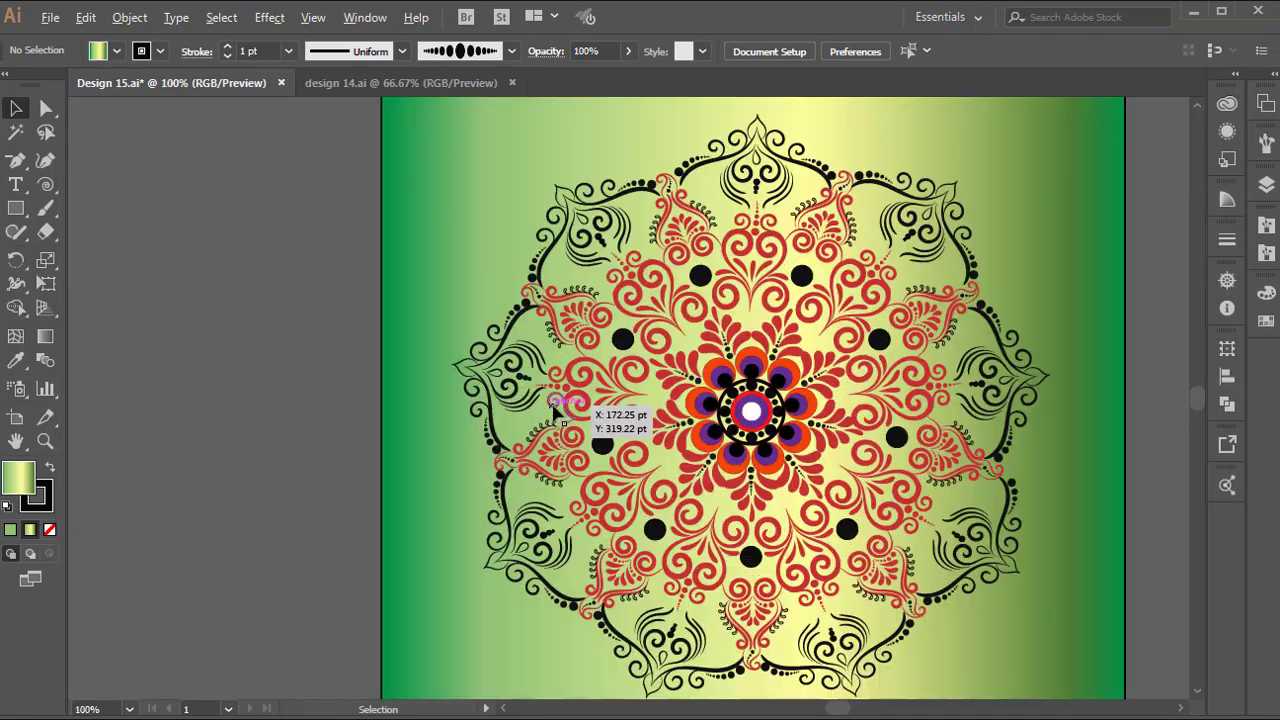
scroll(750, 425, "up", 2)
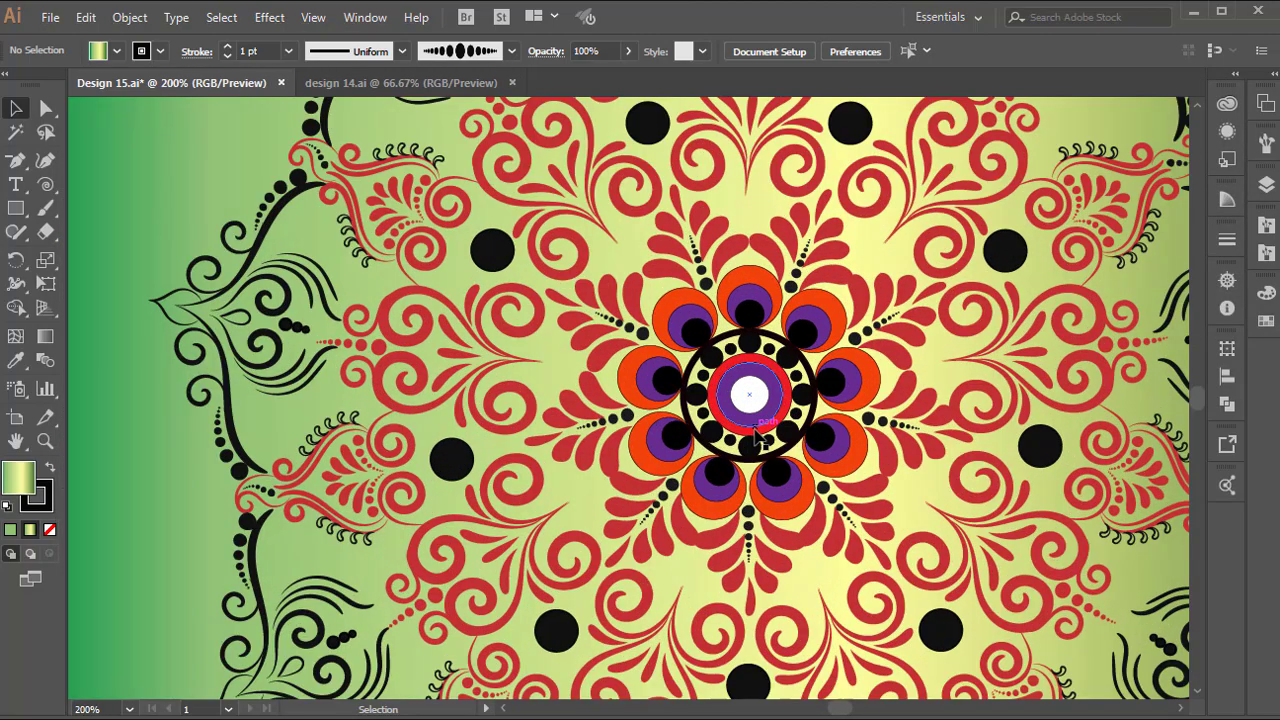
key("space")
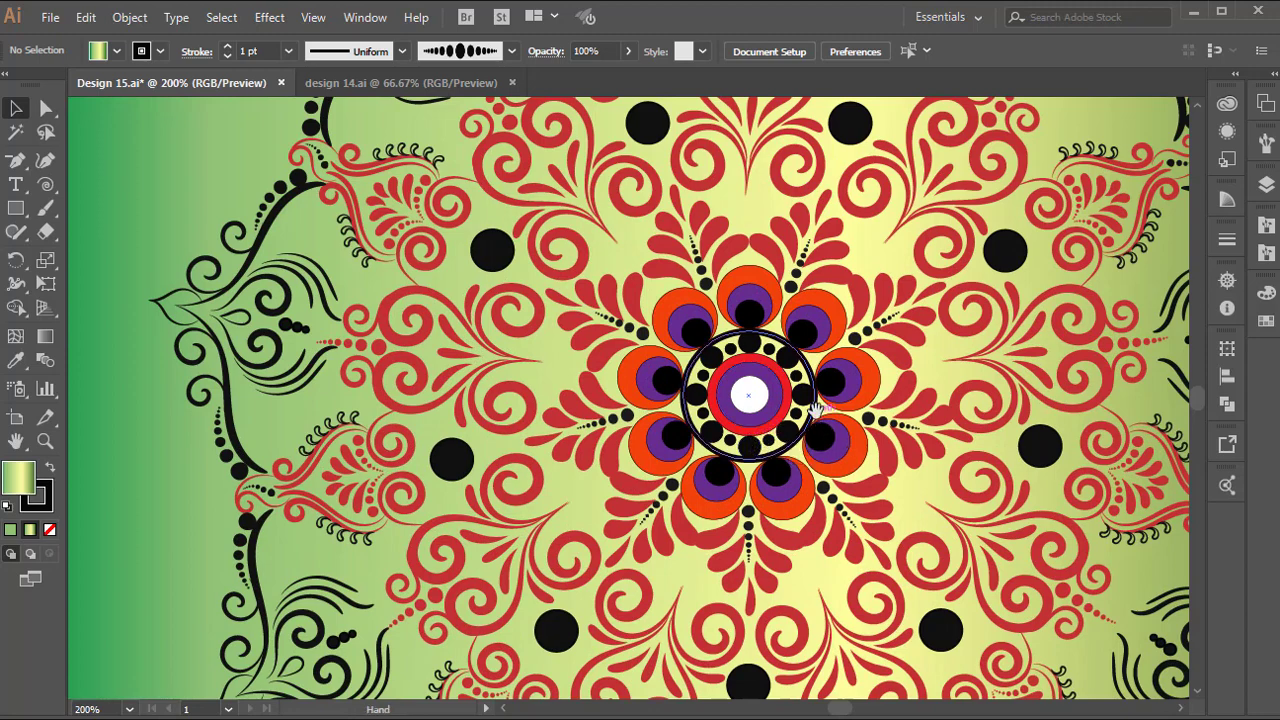
left_click_drag(808, 412, 706, 415)
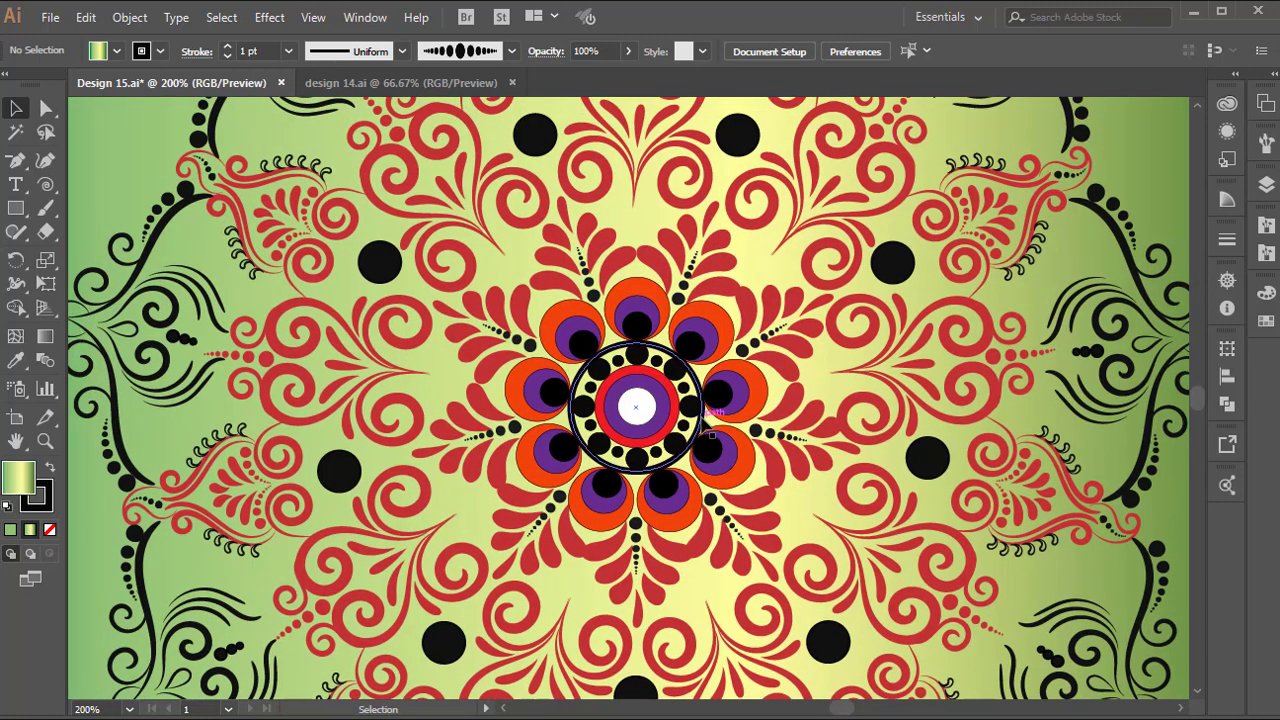
scroll(704, 425, "down", 1)
scroll(704, 430, "down", 1)
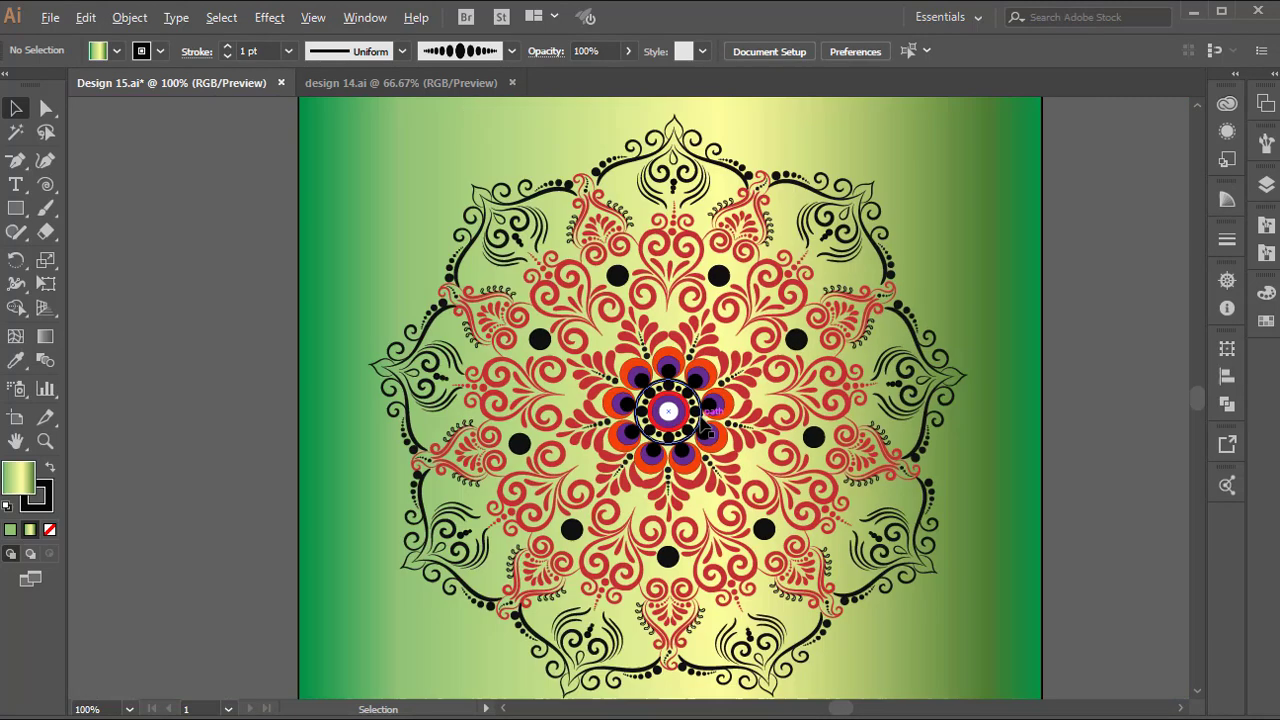